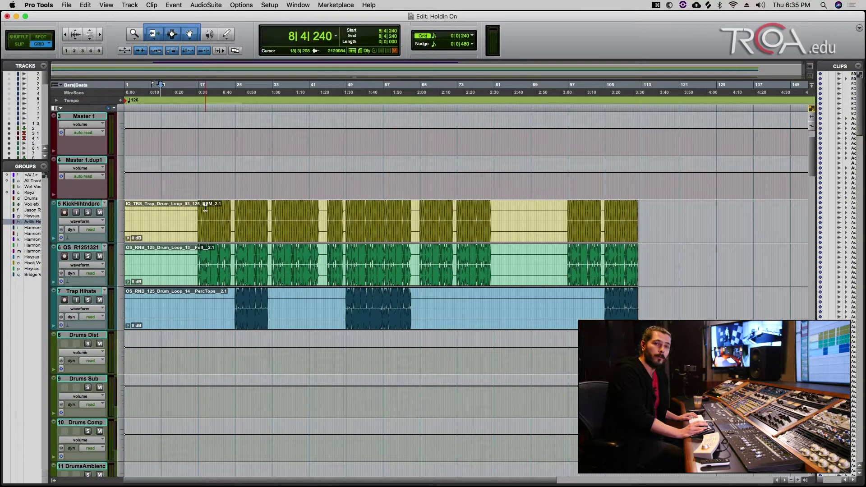
Step: Play the song from around bar 18, restart playback from the very beginning, and stop it after listening
left_click(205, 208)
key("space")
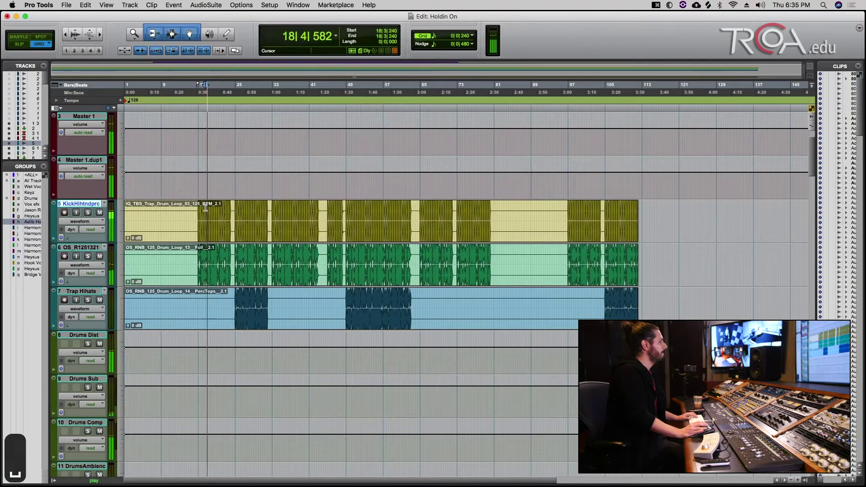
key("space")
key("Return")
key("space")
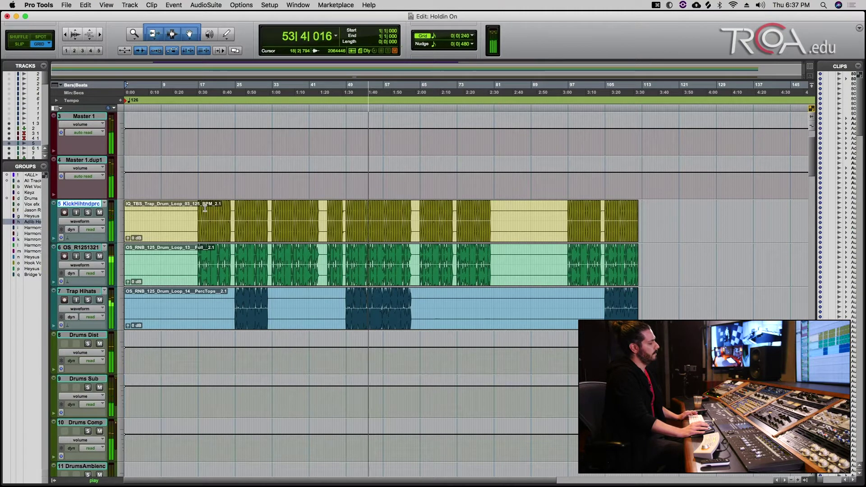
key("space")
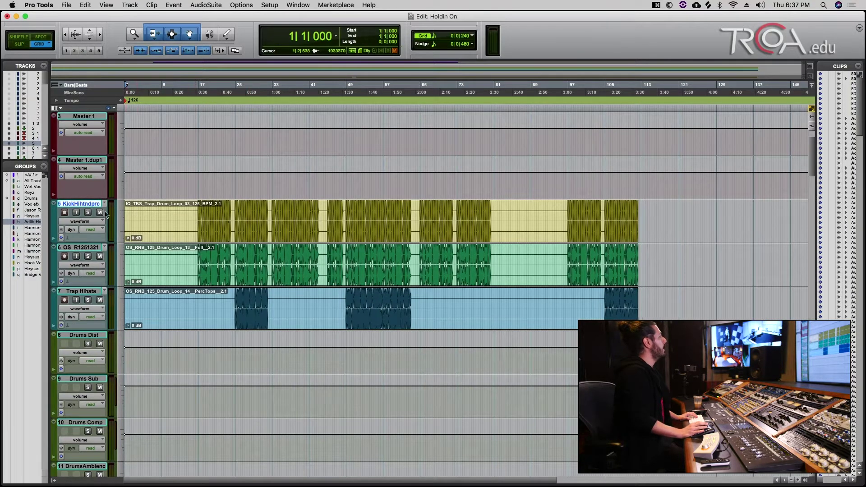
Step: Show the KickHihtndprc track in playlists view and return it to waveform view
left_click(82, 223)
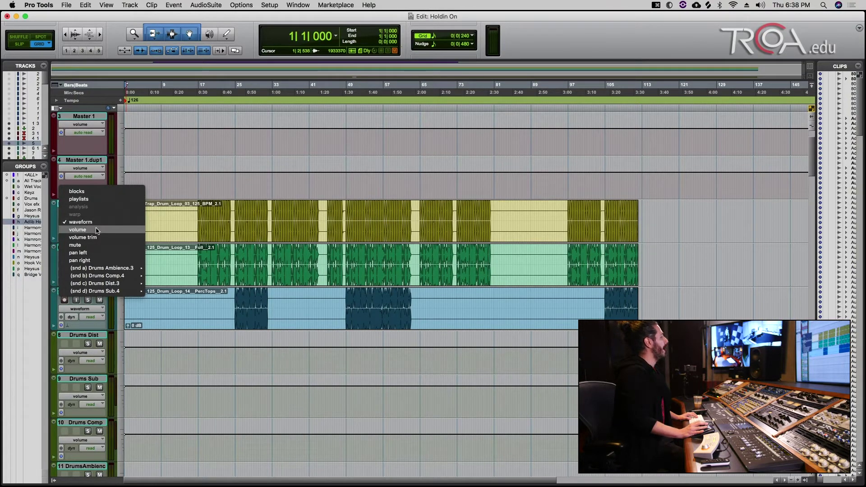
left_click(96, 223)
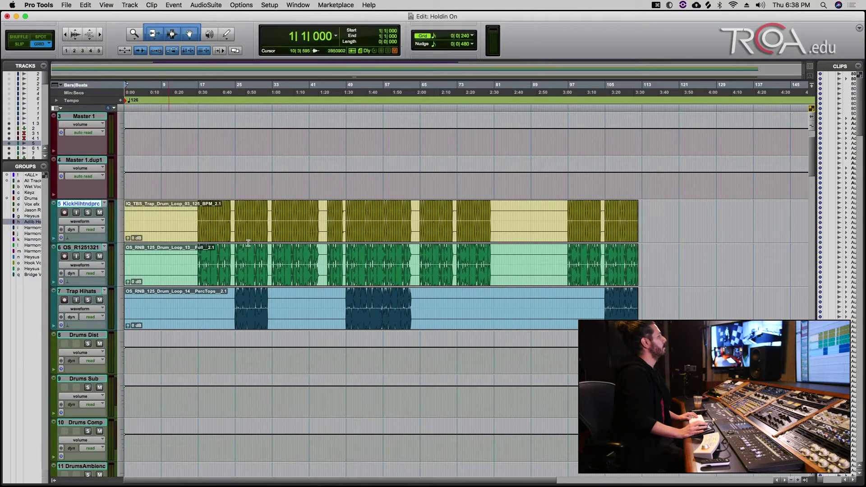
left_click(87, 223)
left_click(89, 202)
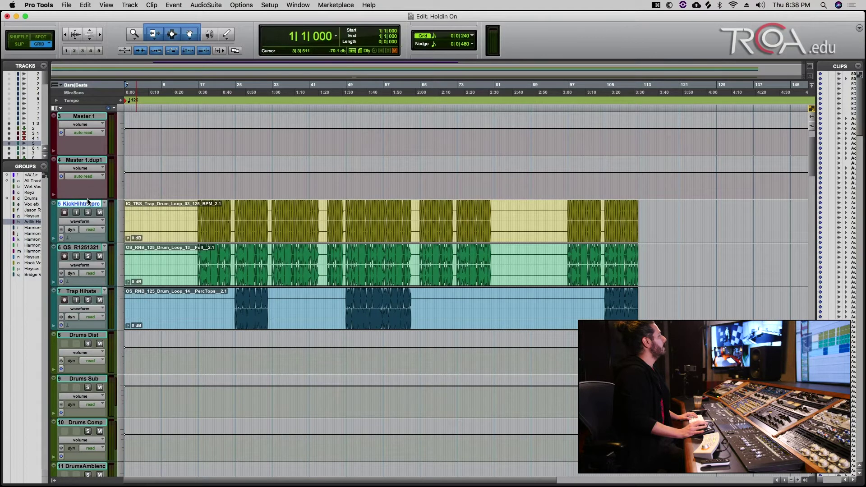
left_click(89, 222)
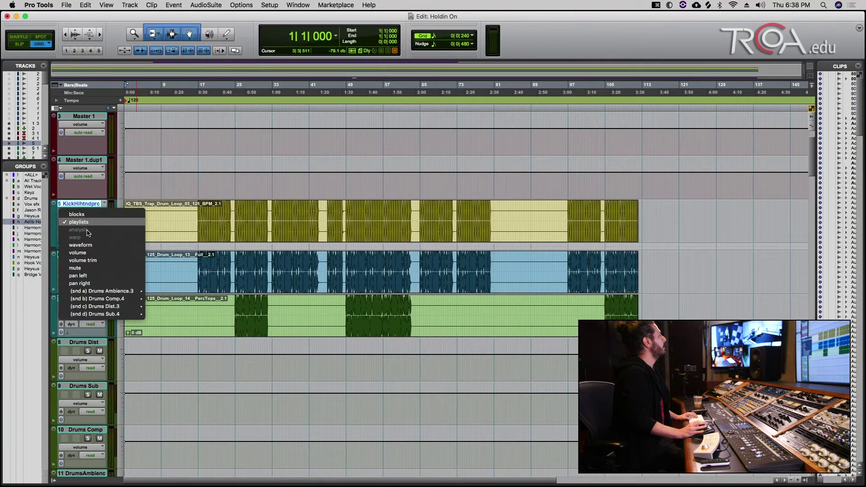
left_click(87, 245)
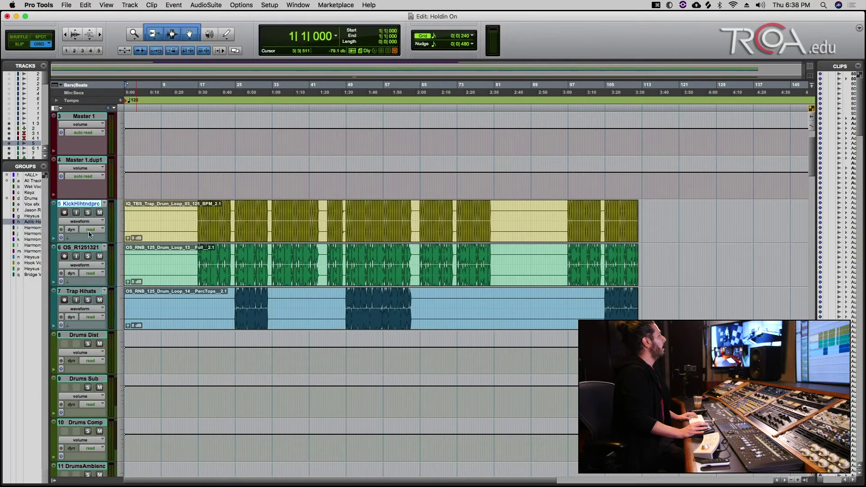
Step: Show the KickHihtndprc track's volume and mute automation lanes in turn, leaving the volume lane displayed
left_click(93, 226)
left_click(91, 223)
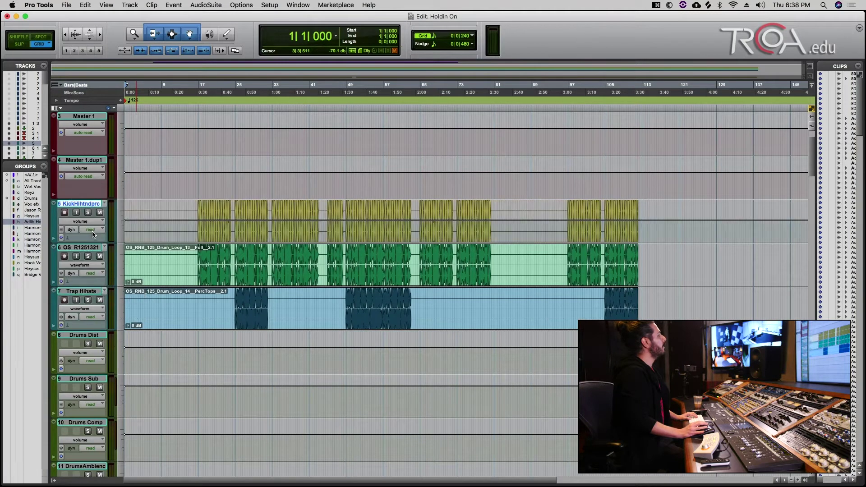
left_click(91, 222)
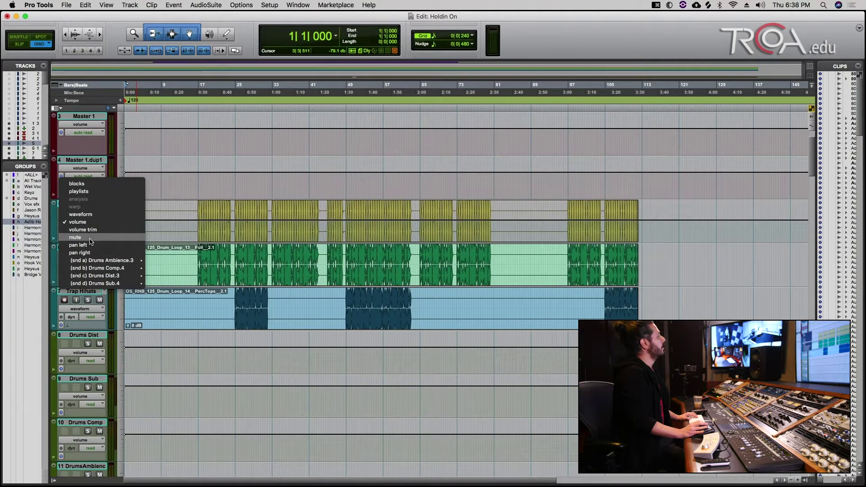
left_click(90, 238)
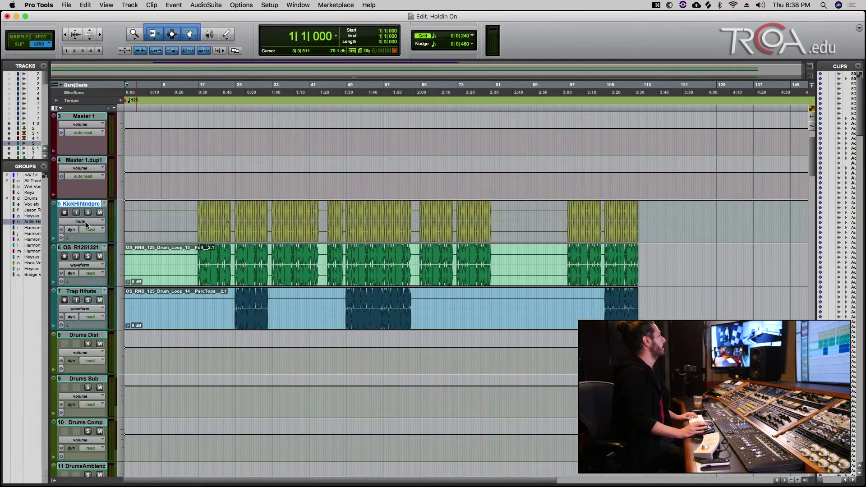
left_click(86, 222)
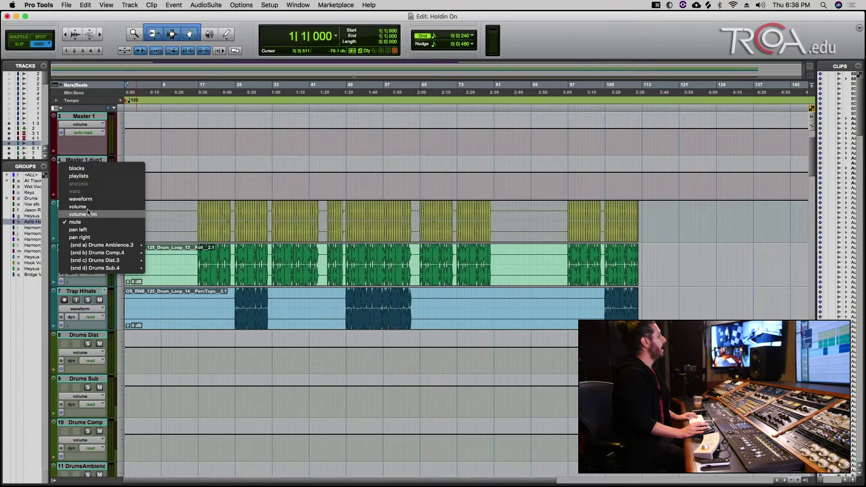
left_click(89, 209)
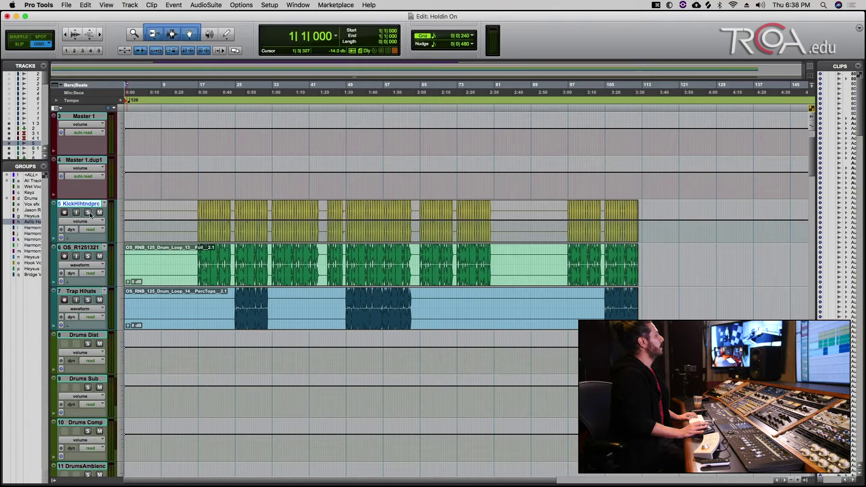
Step: Add volume breakpoints to the KickHihtndprc track between bars 17 and 31 with the Pencil tool, and raise the middle one near bar 22
left_click(228, 35)
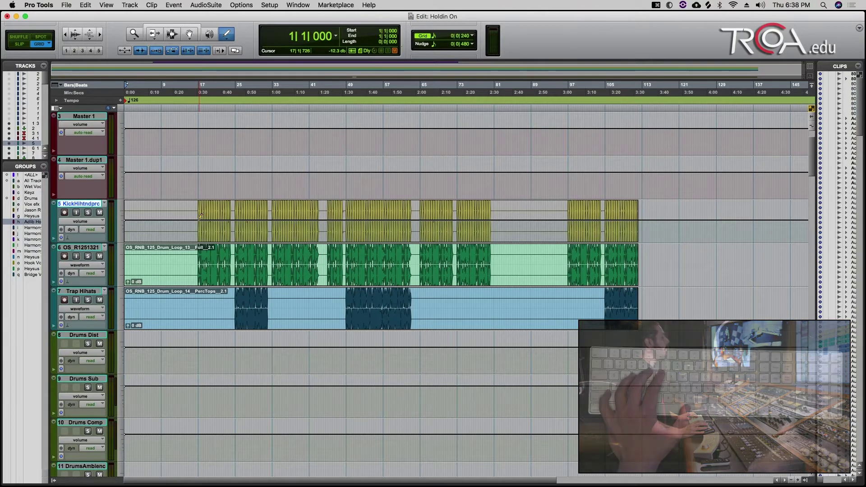
left_click(235, 220)
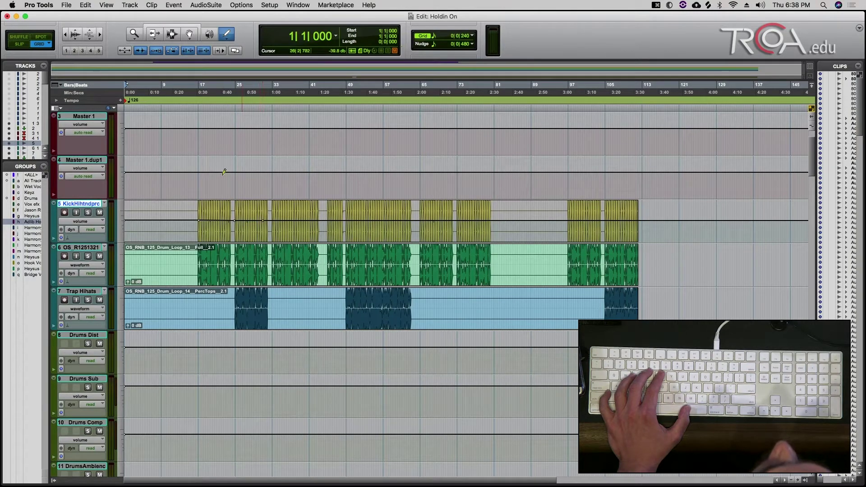
left_click(194, 26)
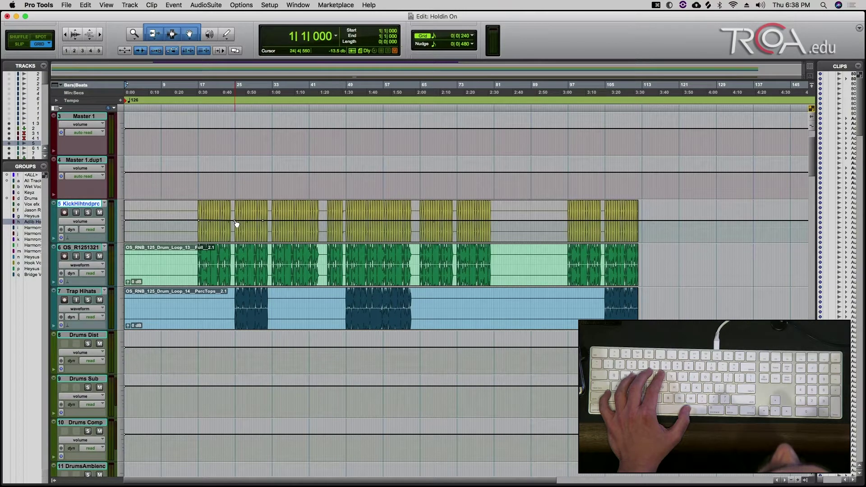
left_click_drag(234, 220, 232, 220)
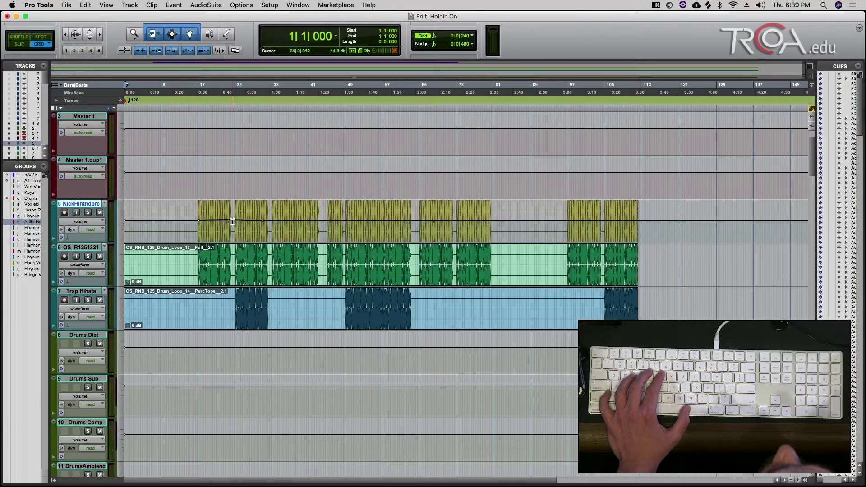
left_click_drag(234, 221, 222, 216)
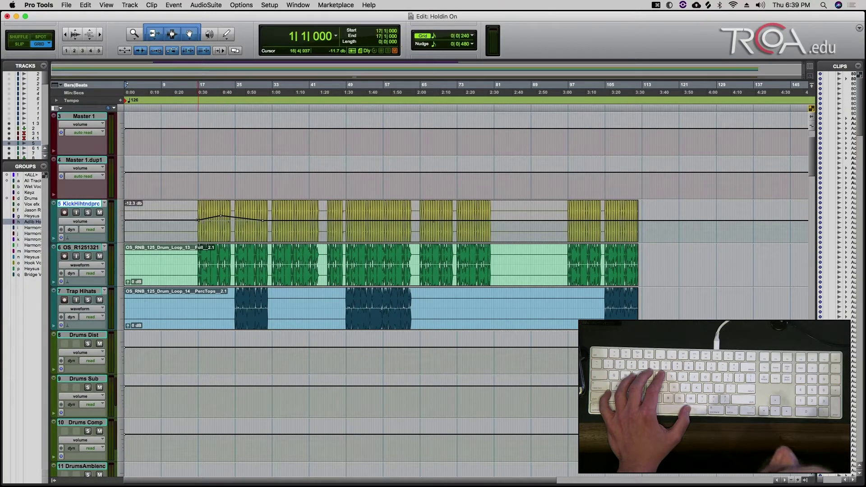
left_click_drag(198, 220, 221, 218)
Step: Solo the KickHihtndprc track and play its volume automation from 17|3|000
left_click(200, 210)
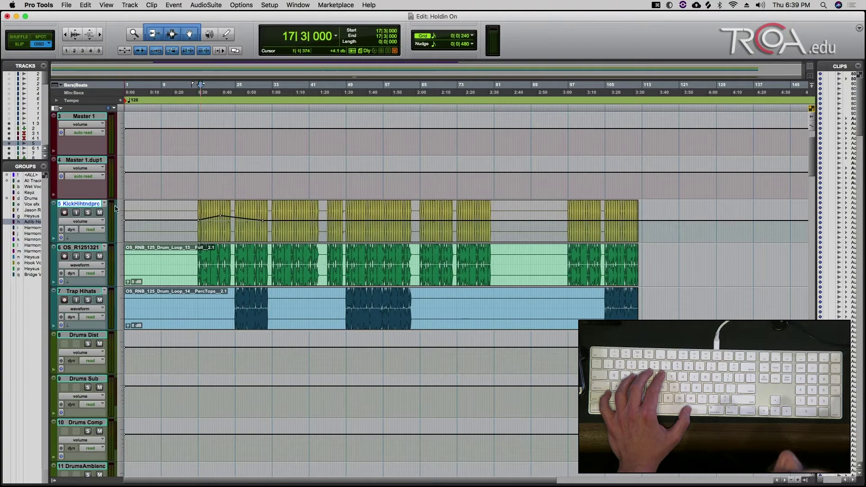
left_click(89, 212)
key("space")
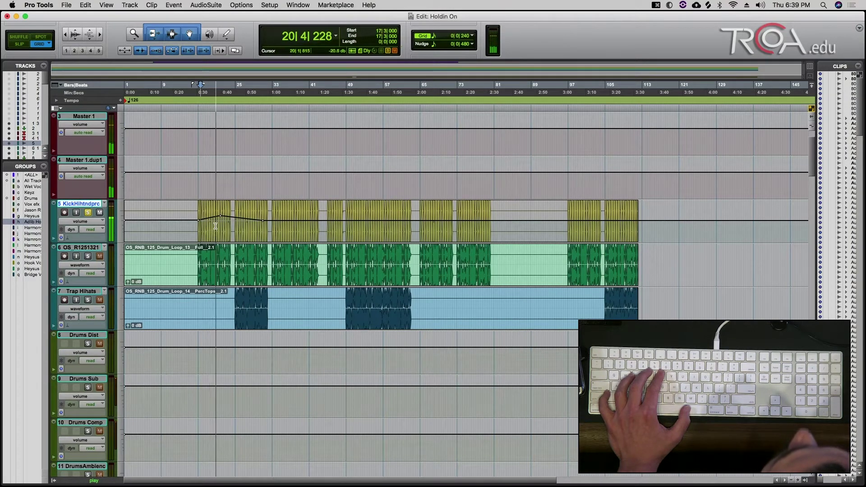
key("space")
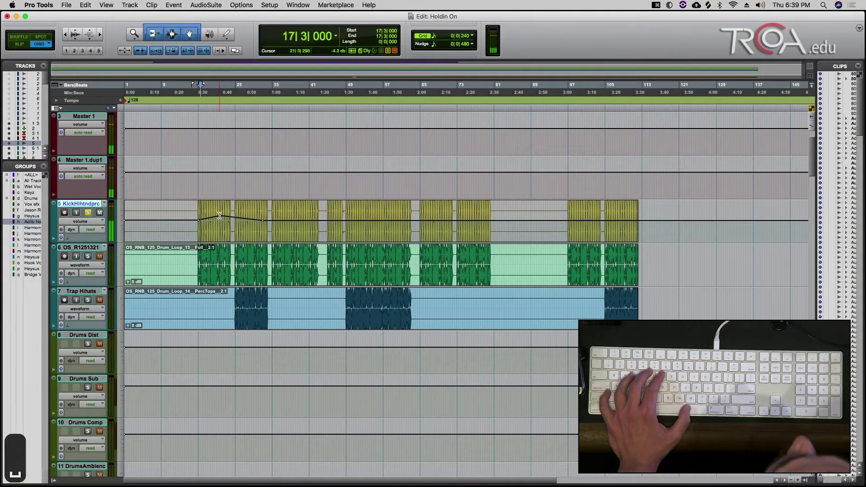
Step: Raise the middle volume breakpoint to about +2.8 dB near bar 19 and play back the steeper volume change
left_click_drag(221, 219, 220, 212)
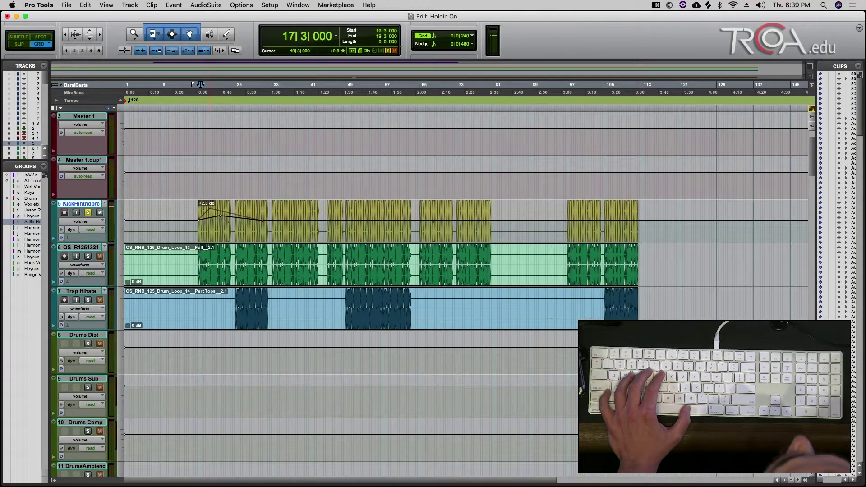
key("space")
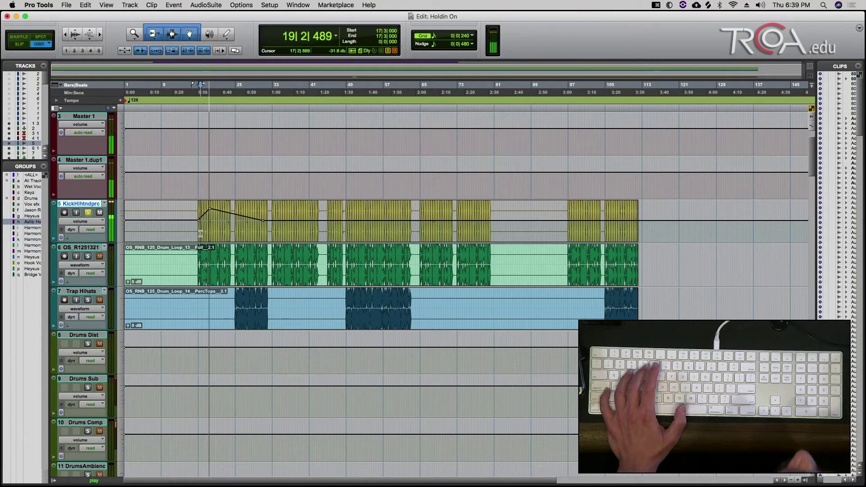
key("space")
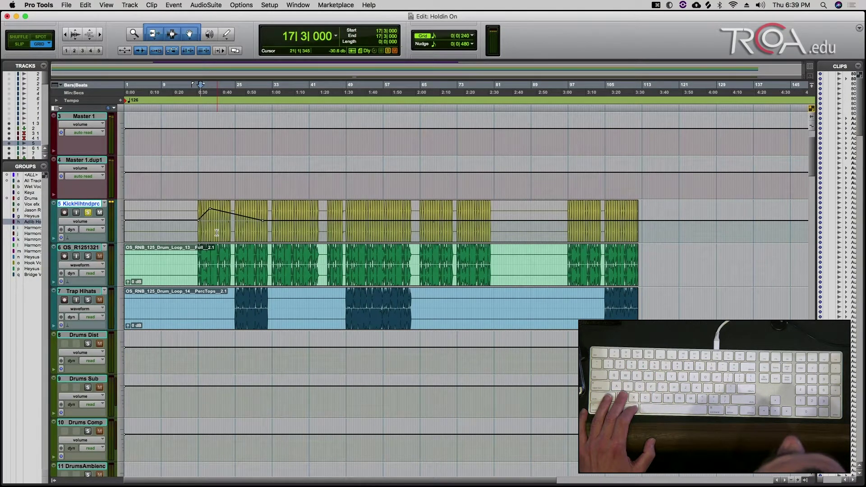
Step: Undo all the volume breakpoint edits on the KickHihtndprc track
key("super+z")
key("super+z")
key("super+z")
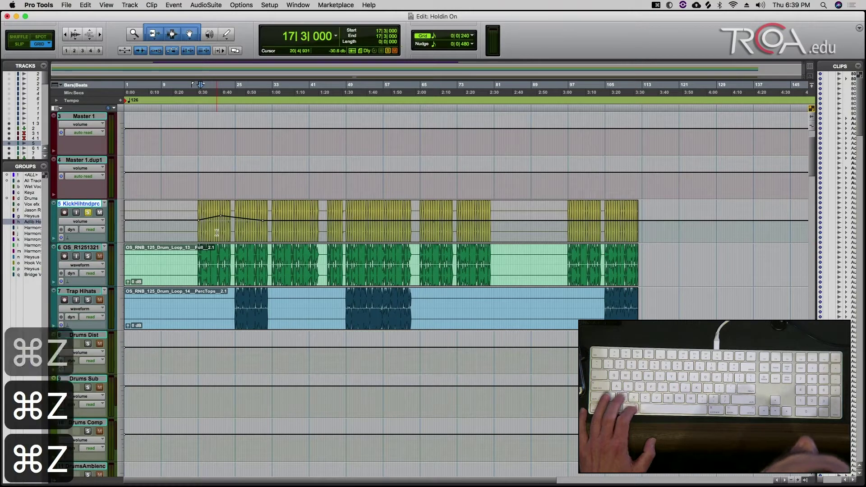
key("super+z")
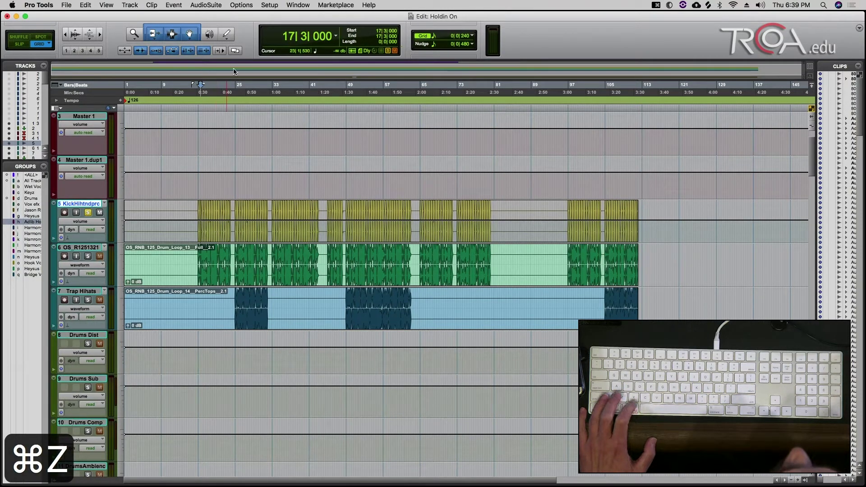
Step: Draw a freehand, rising and falling volume curve on the KickHihtndprc track from about bar 17 to bar 43, and return to the Smart Tool
left_click(227, 34)
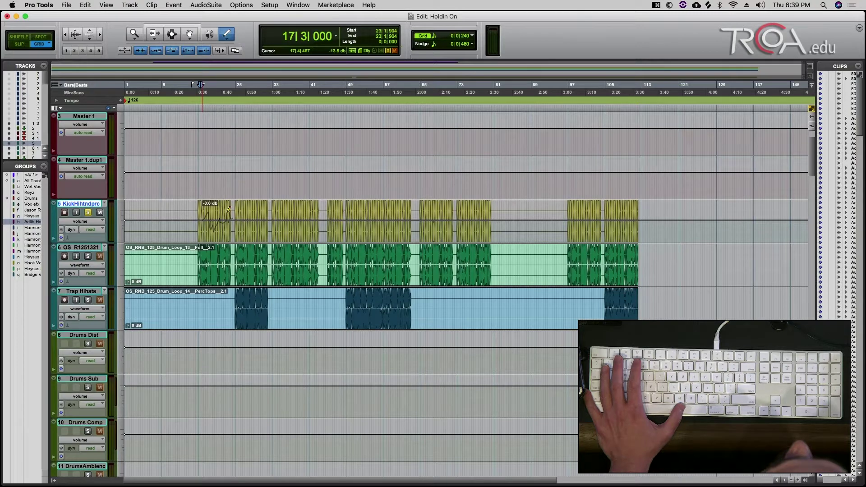
left_click_drag(323, 230, 321, 235)
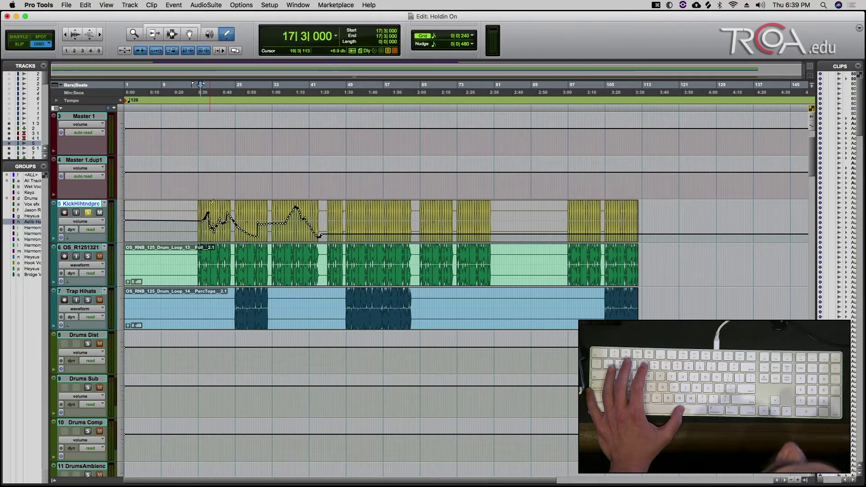
left_click(187, 26)
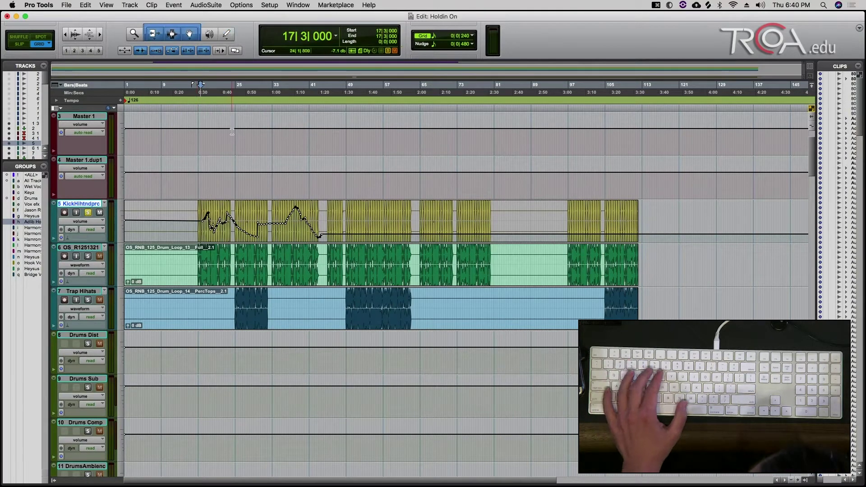
Step: Delete the volume breakpoints on the KickHihtndprc track between 35|2|480 and 35|4|720
left_click(277, 223)
key("t")
key("t")
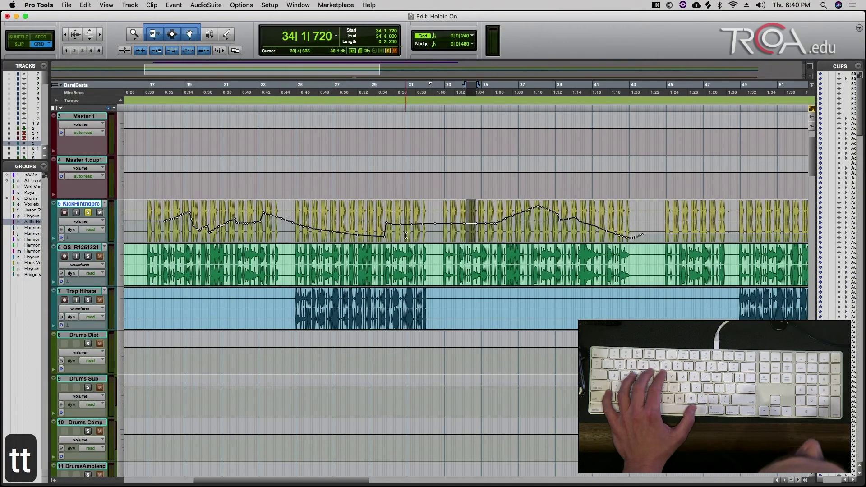
left_click_drag(487, 223, 497, 224)
key("KP_Add")
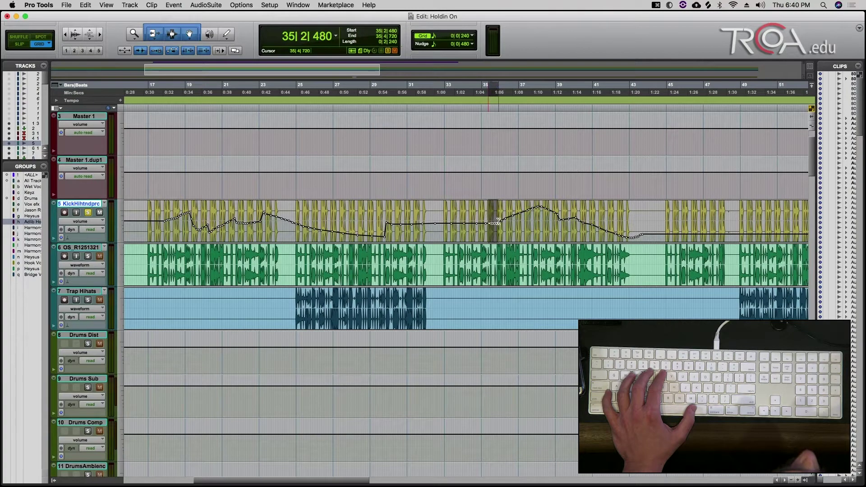
key("BackSpace")
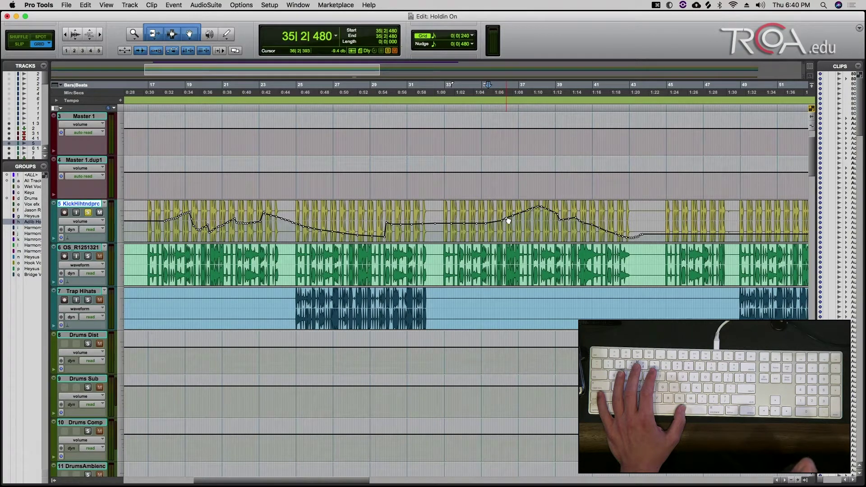
Step: Delete the volume breakpoints along the rising slope on the KickHihtndprc track, over a 1|2|480 range starting at 36|2|000
left_click_drag(509, 219, 532, 217)
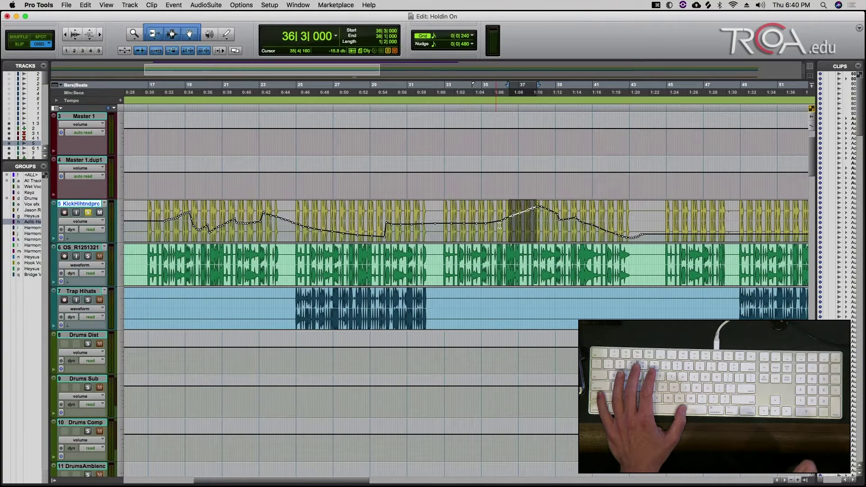
left_click_drag(503, 224, 534, 222)
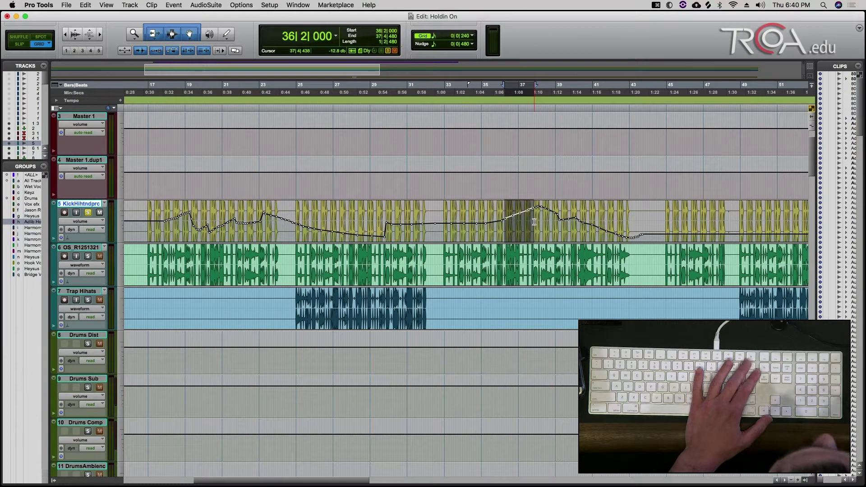
key("BackSpace")
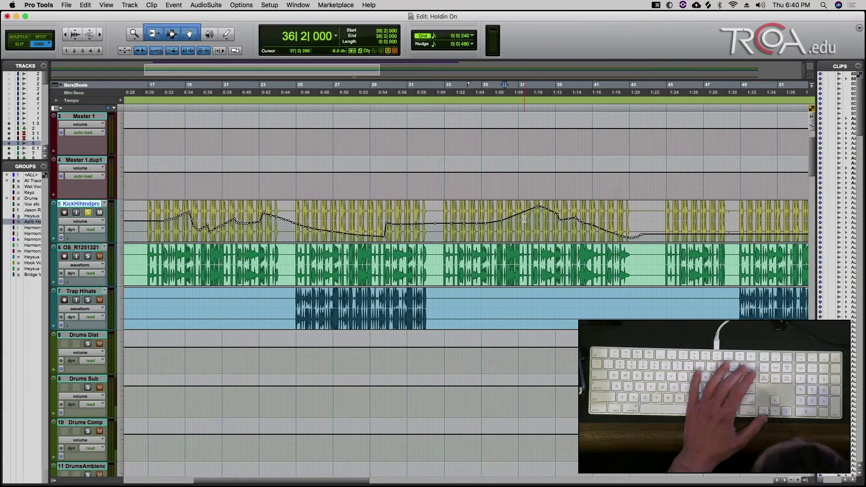
Step: Undo both breakpoint deletions and the freehand volume curve on the KickHihtndprc track
key("super+z")
key("super+z")
key("super+z")
key("super+z")
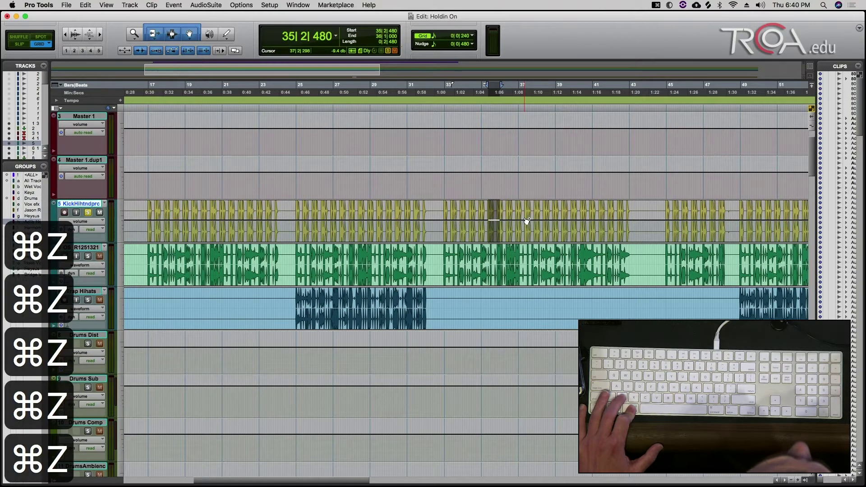
key("shift+super+z")
key("super+z")
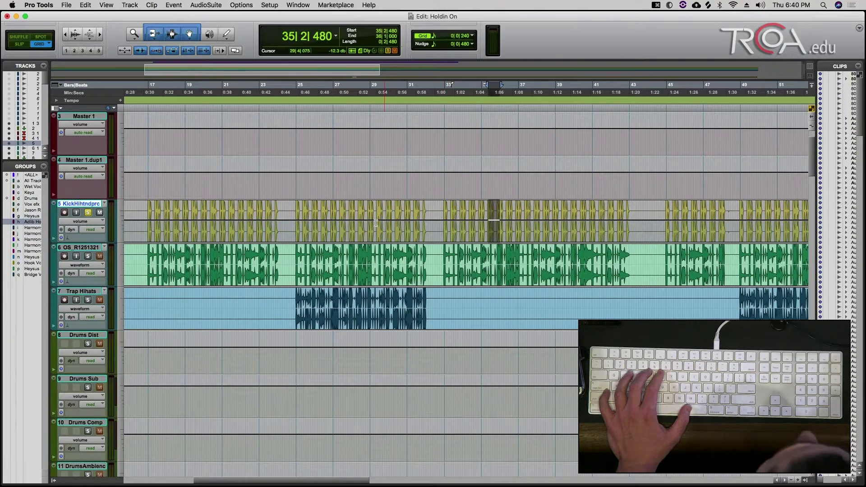
Step: Display mute automation on the KickHihtndprc track and write a muted section from about 25|3 to 28|2
left_click(95, 222)
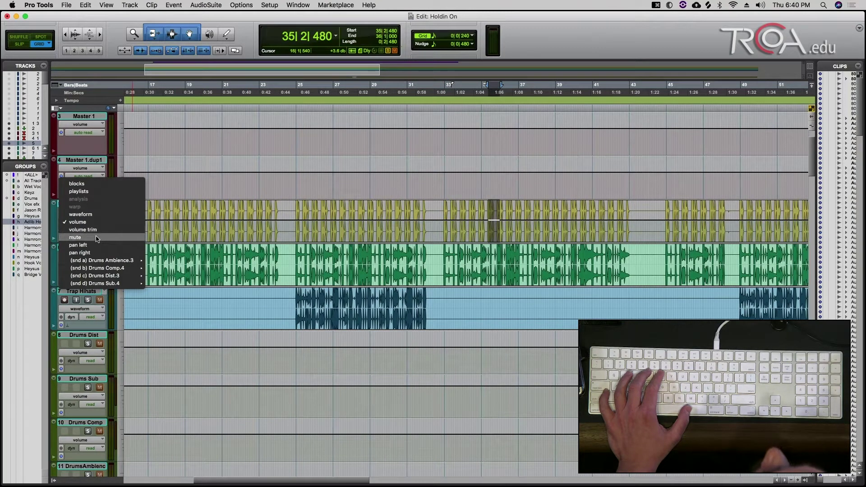
left_click(97, 238)
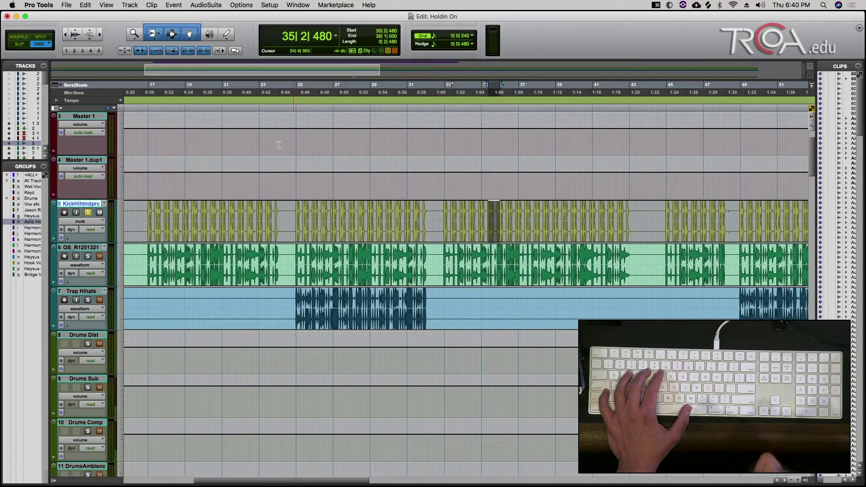
left_click(229, 34)
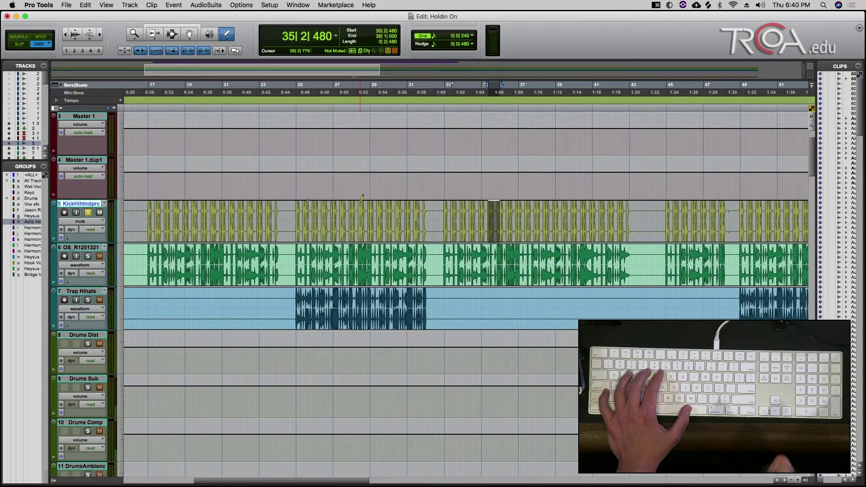
left_click(195, 29)
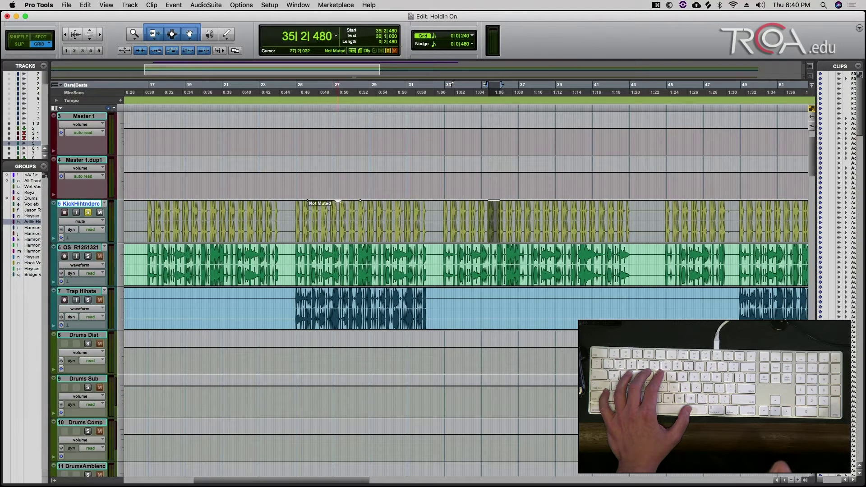
left_click(339, 222)
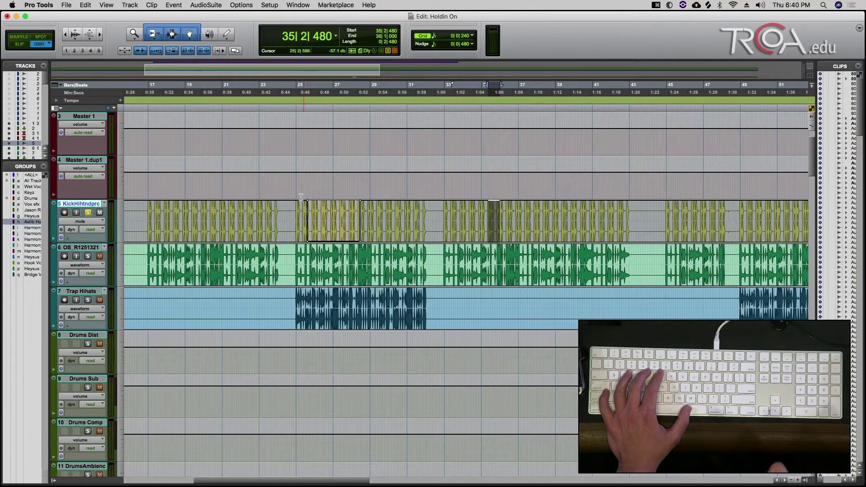
Step: Play back the muted section of the KickHihtndprc track, starting from 24|3|000
left_click(287, 216)
key("space")
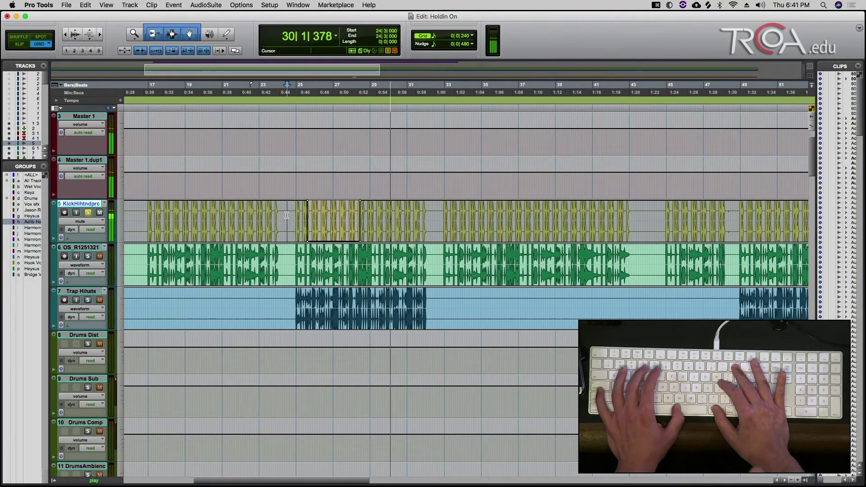
key("space")
Step: Extend the start of the muted section on the KickHihtndprc track to the beginning of bar 25
key("t")
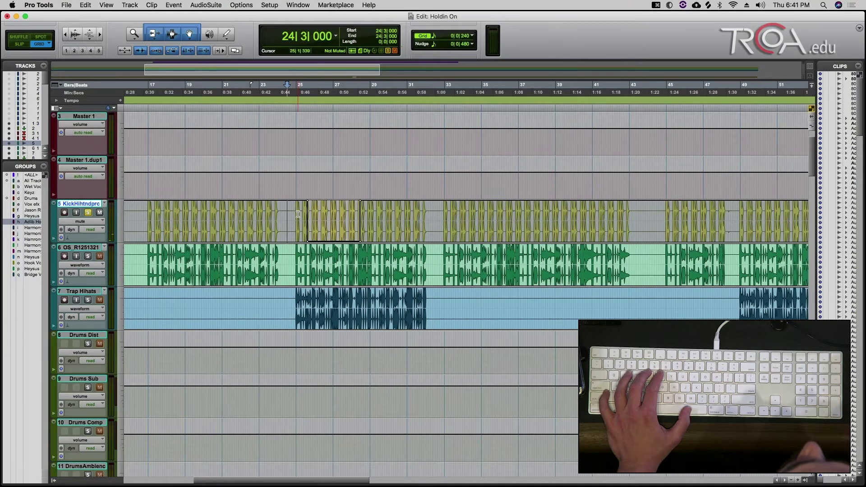
key("t")
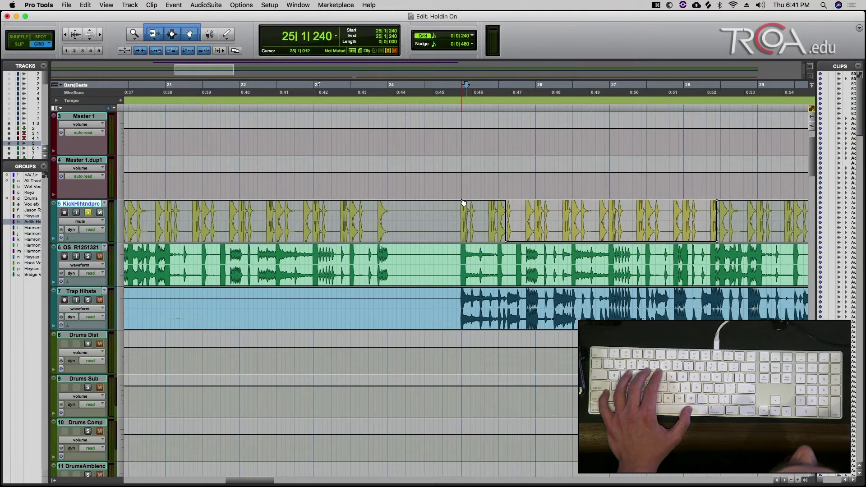
left_click_drag(508, 243, 451, 244)
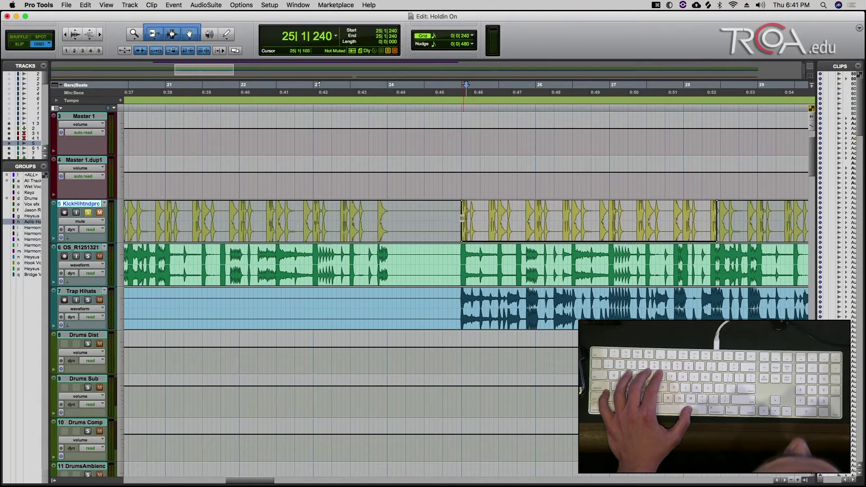
key("t")
key("t")
key("t")
key("t")
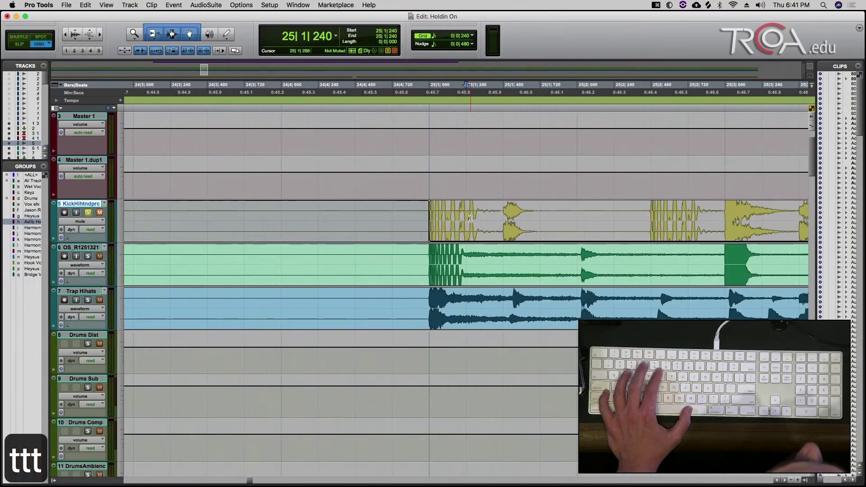
Step: Delete the mute automation on the KickHihtndprc track between 24|3|000 and 29|2|720
key("r")
key("r")
key("r")
key("r")
key("r")
key("r")
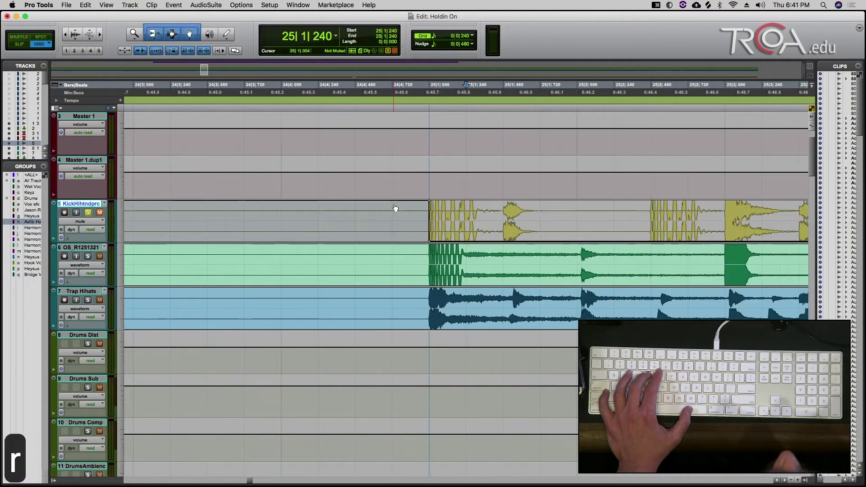
key("r")
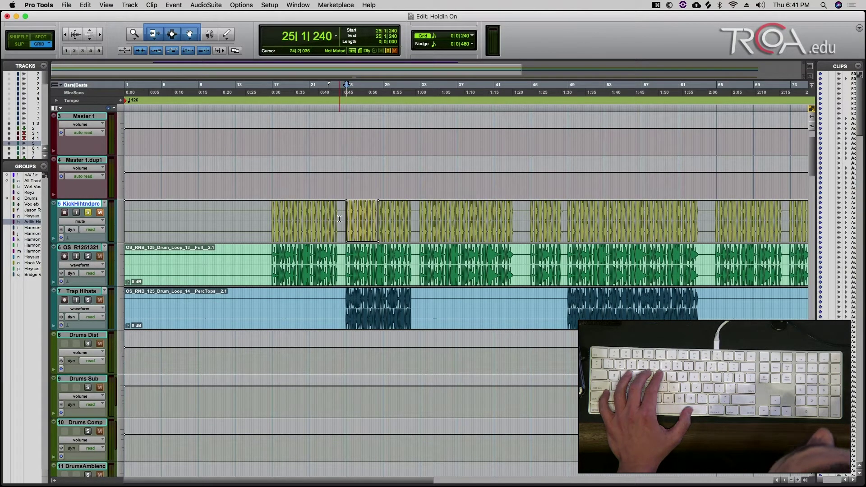
left_click_drag(341, 219, 387, 219)
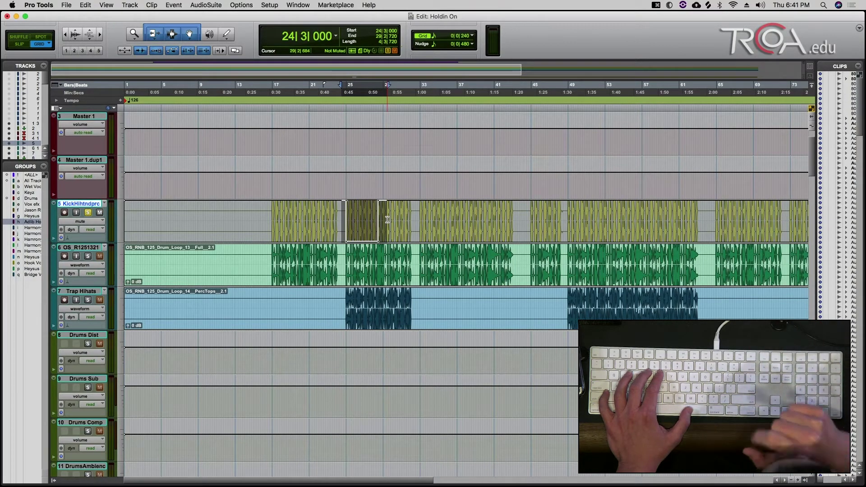
key("BackSpace")
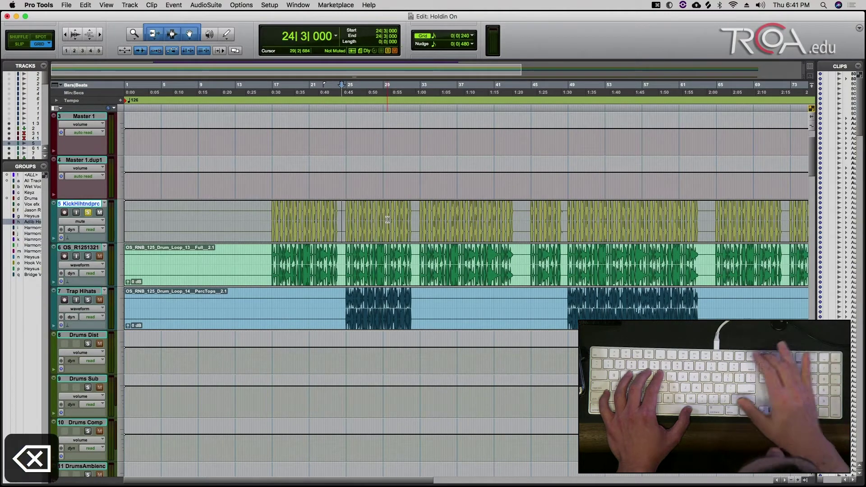
Step: Display pan left automation on the KickHihtndprc track and examine its stereo pan knobs in the Mix window
left_click(89, 222)
left_click(91, 231)
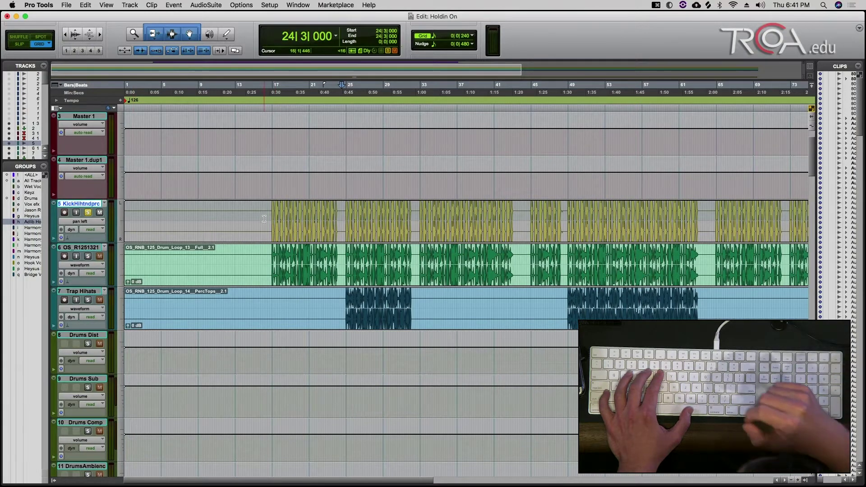
key("super+equal")
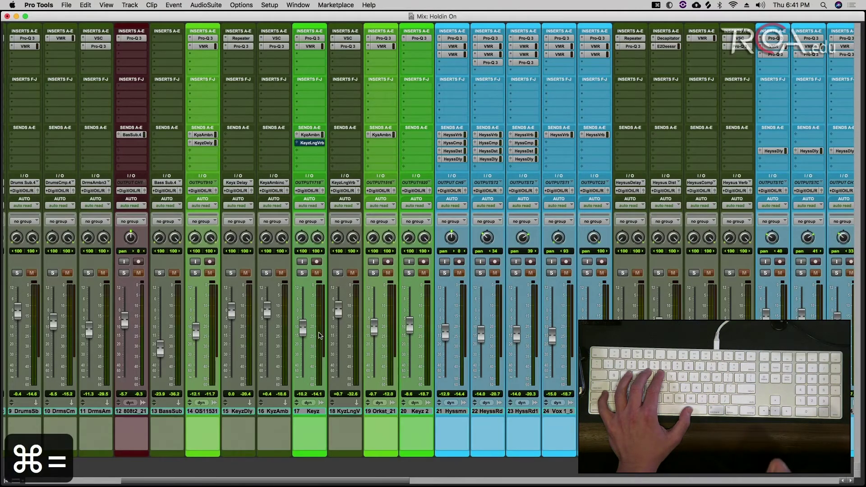
scroll(318, 333, "left", 10)
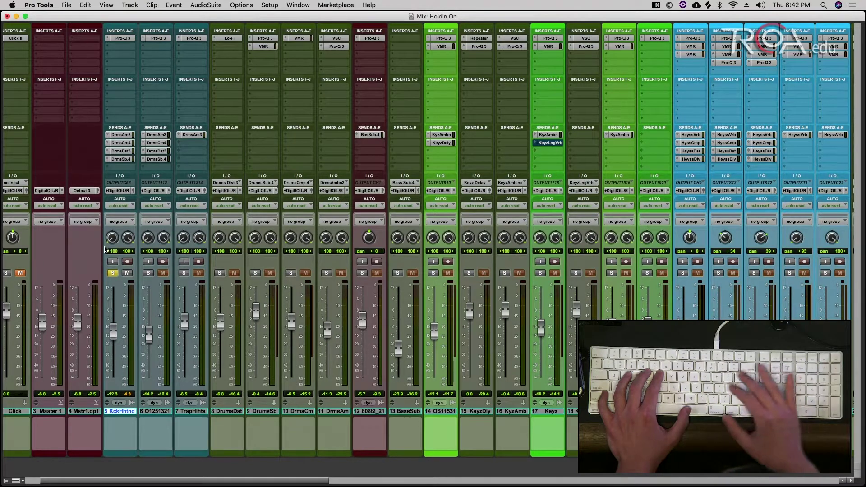
key("super+equal")
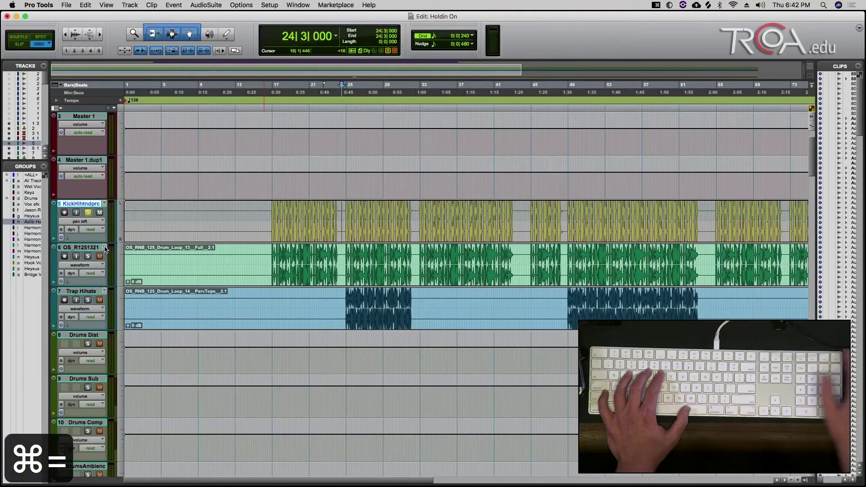
Step: Display pan right automation on the KickHihtndprc track, and return the track to waveform view
left_click(88, 223)
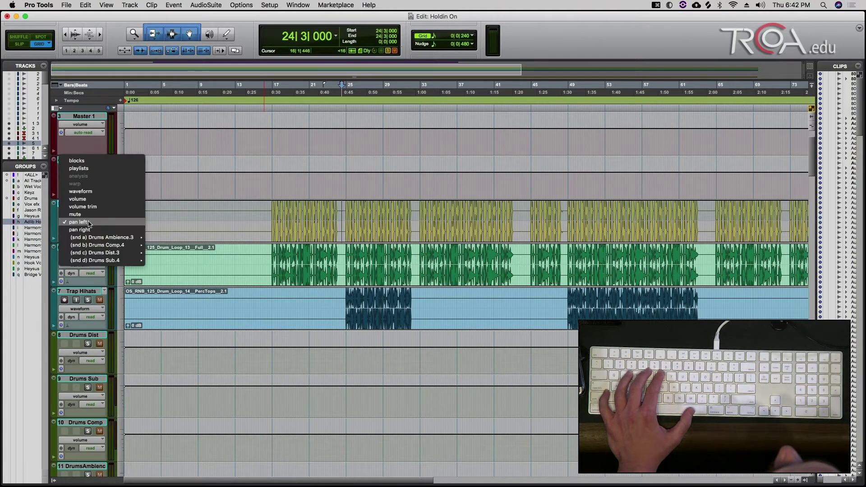
left_click(89, 230)
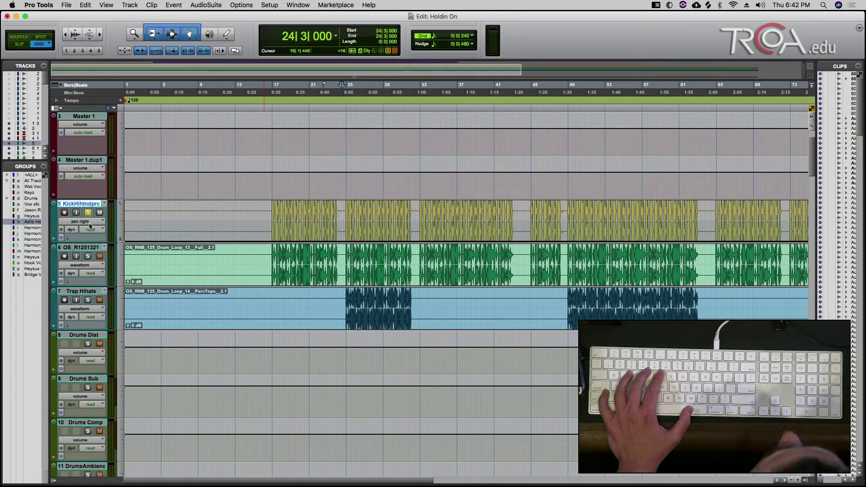
left_click(90, 222)
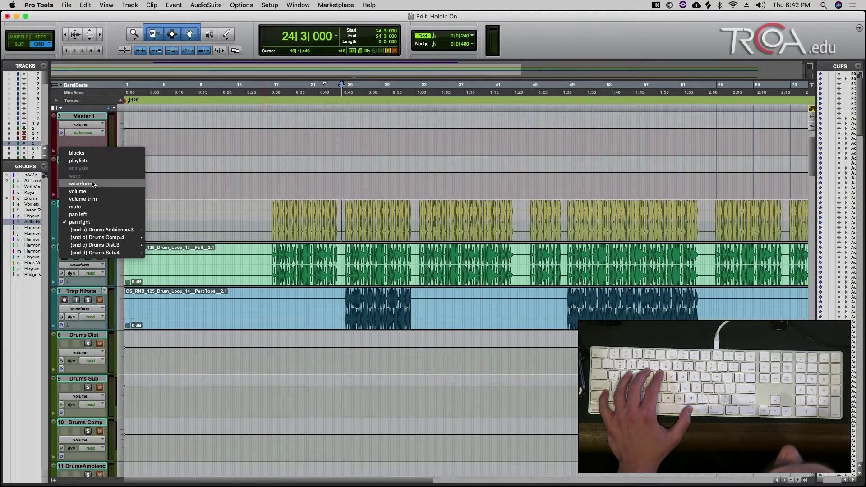
left_click(93, 184)
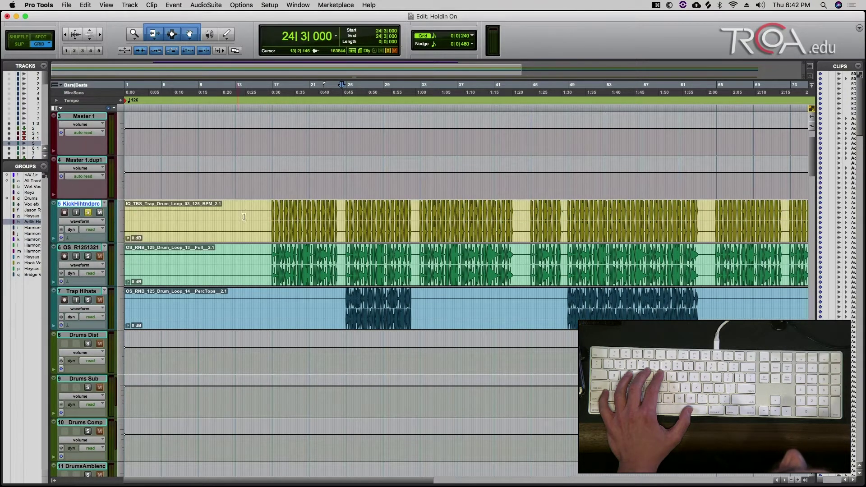
Step: Play back the KickHihtndprc track briefly from 16|4|240
left_click(271, 214)
key("space")
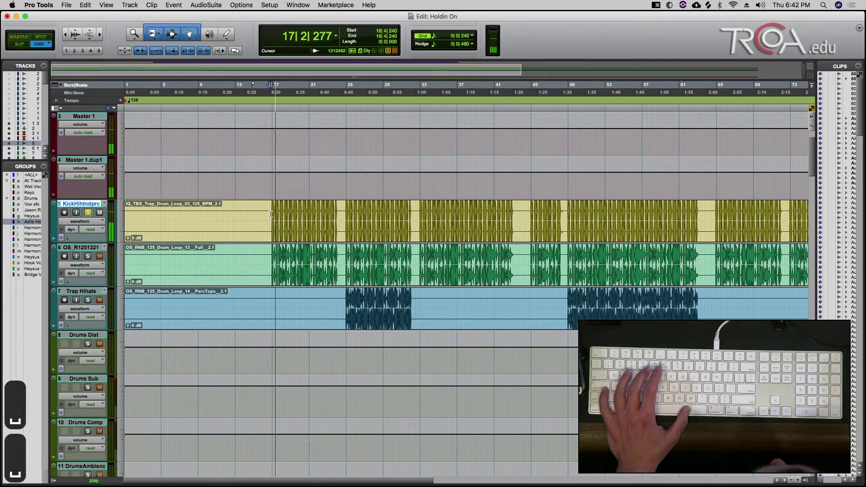
key("space")
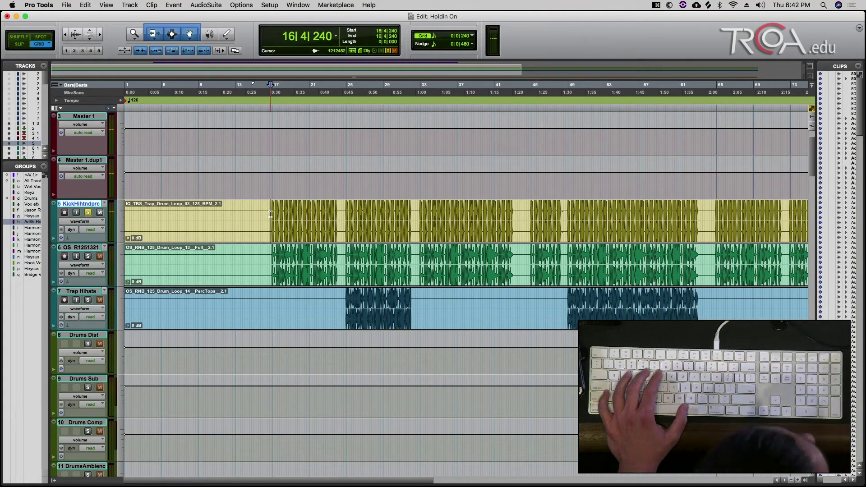
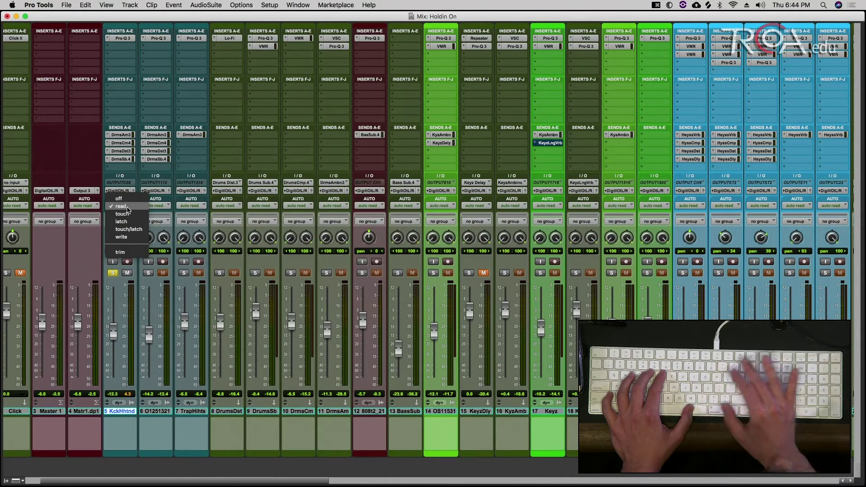
Step: Set the KickHihtndprc track's automation mode to touch/latch and display its volume automation in the Edit window
left_click(124, 229)
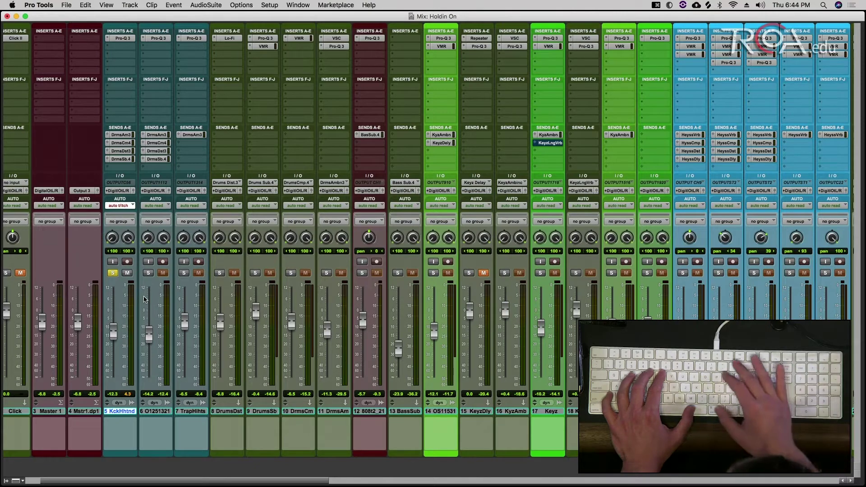
key("super+equal")
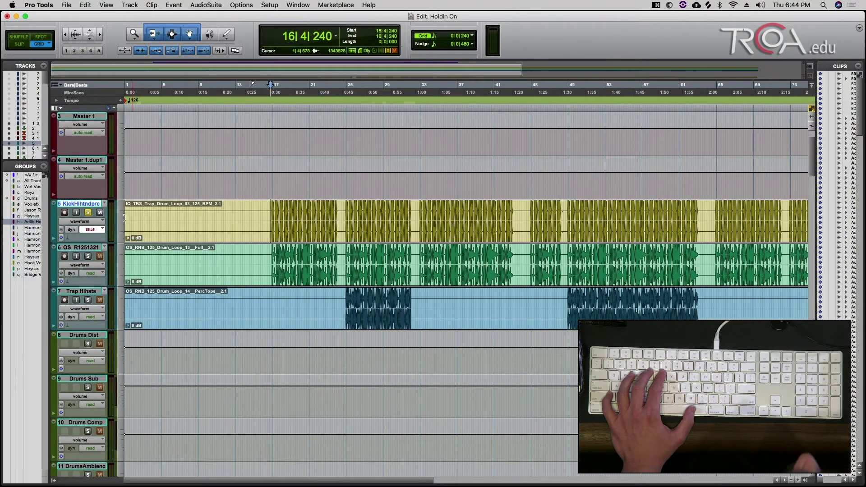
left_click(81, 222)
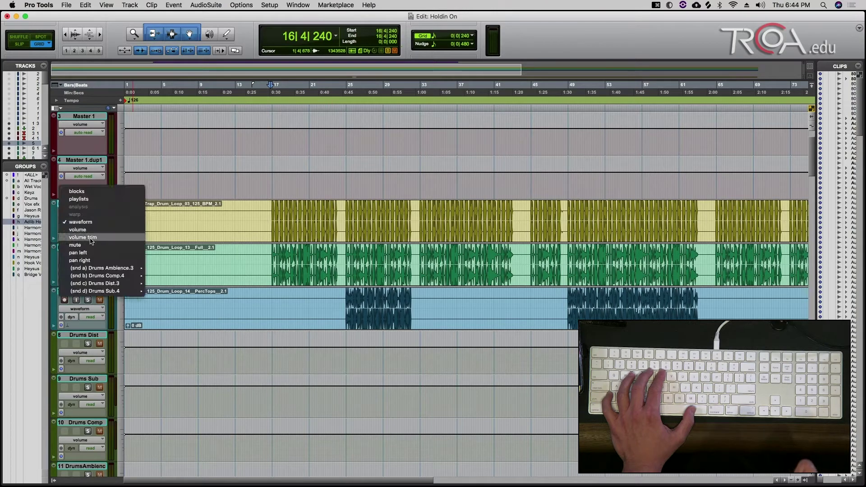
left_click(91, 238)
Step: Draw a short freehand volume curve on the KickHihtndprc track from about bar 17 to bar 24
key("r")
key("r")
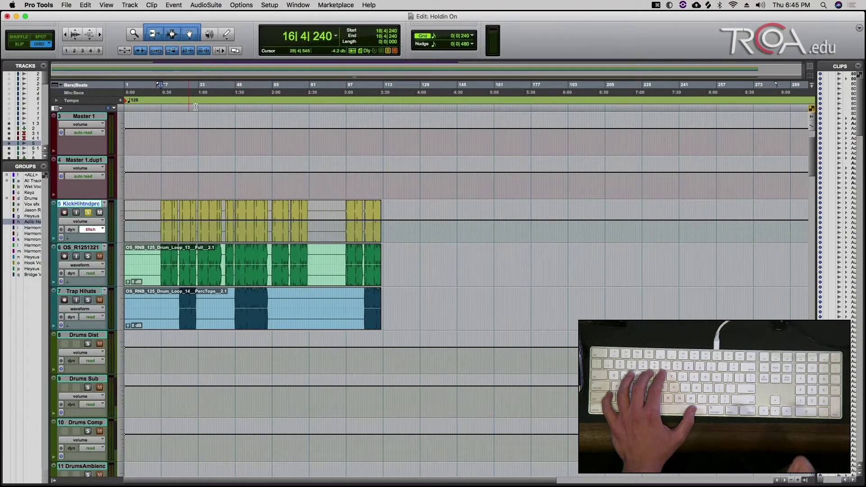
left_click(227, 38)
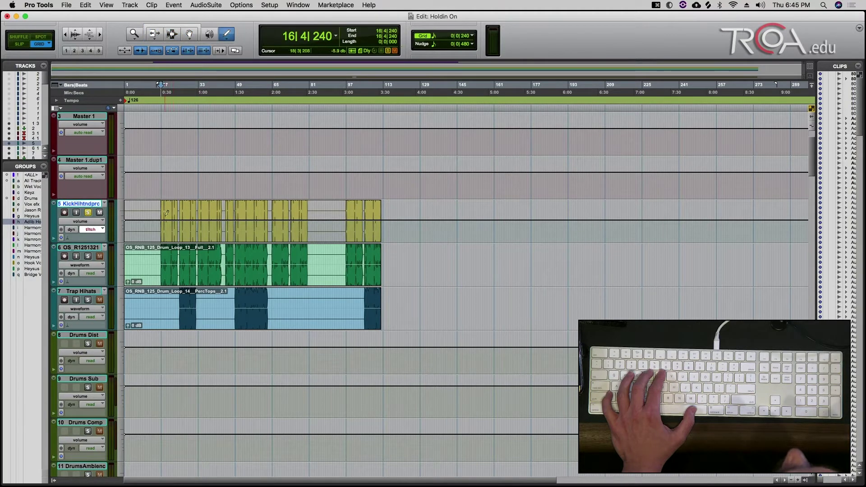
left_click_drag(176, 220, 179, 217)
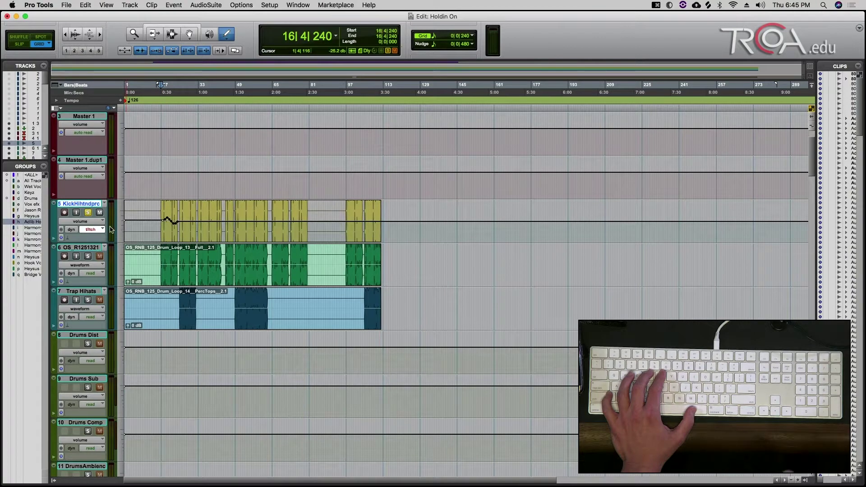
Step: Set the KickHihtndprc track's automation mode to read in the Mix window
key("super+equal")
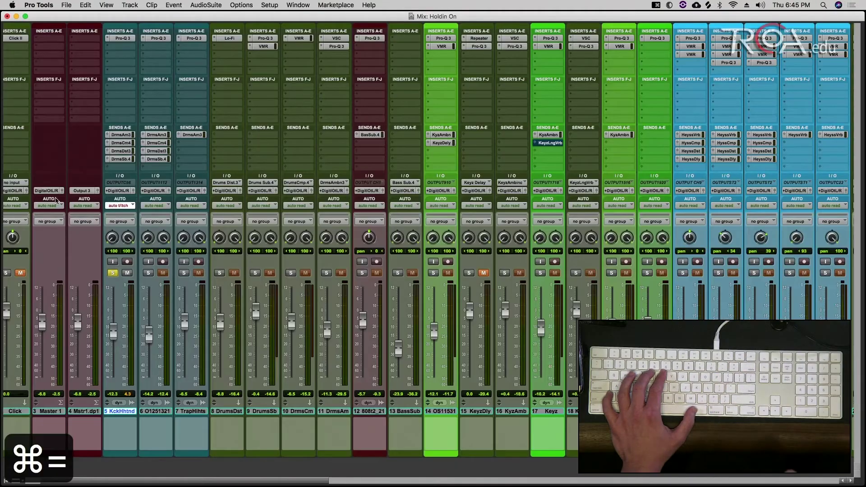
left_click(126, 207)
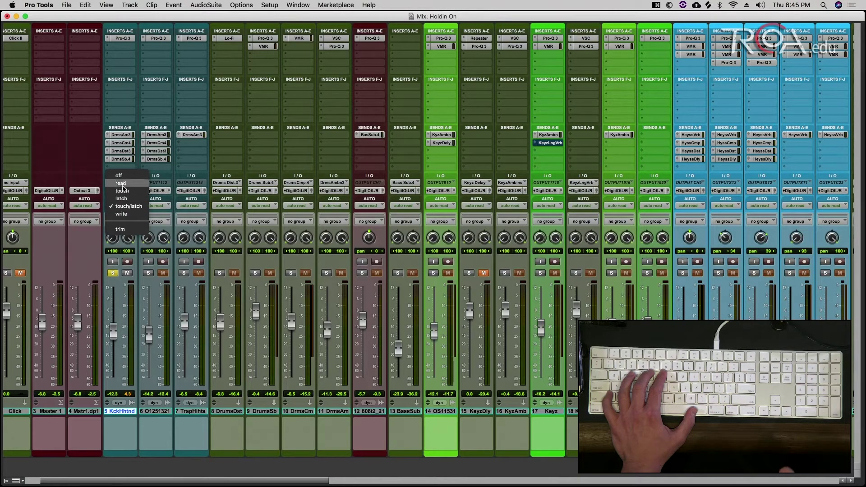
left_click(122, 184)
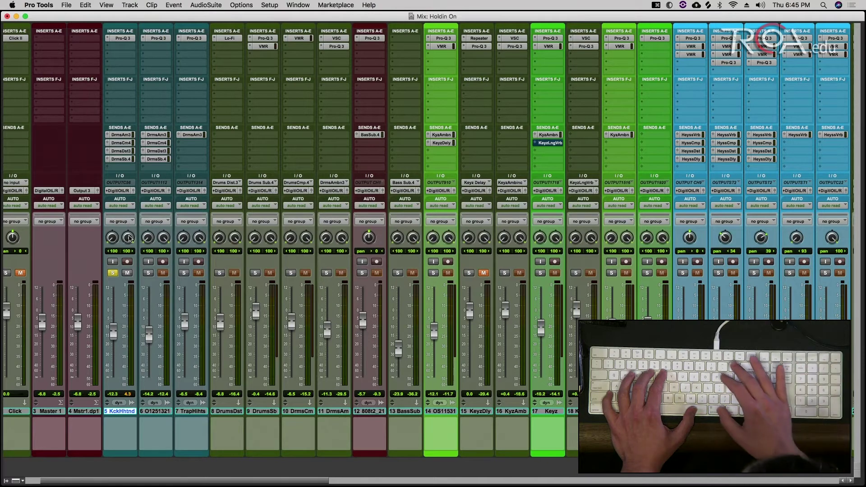
Step: Undo the freehand volume curve drawn on the KickHihtndprc track in the Edit window
key("super+equal")
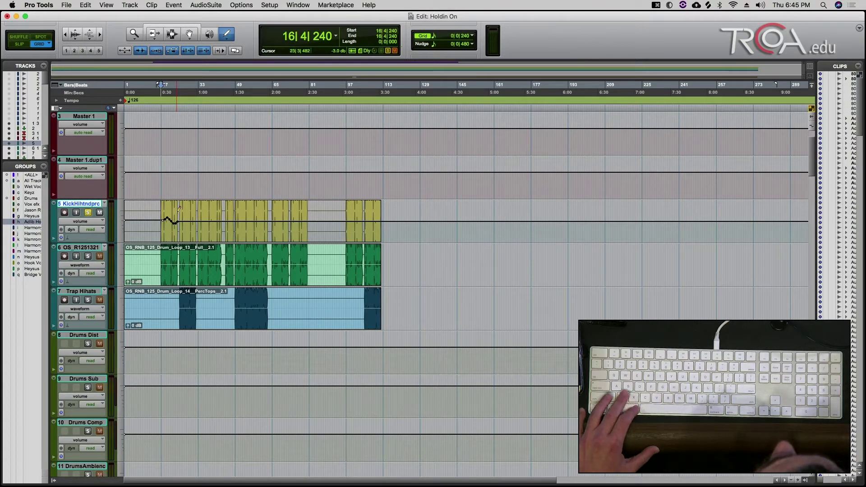
key("super+z")
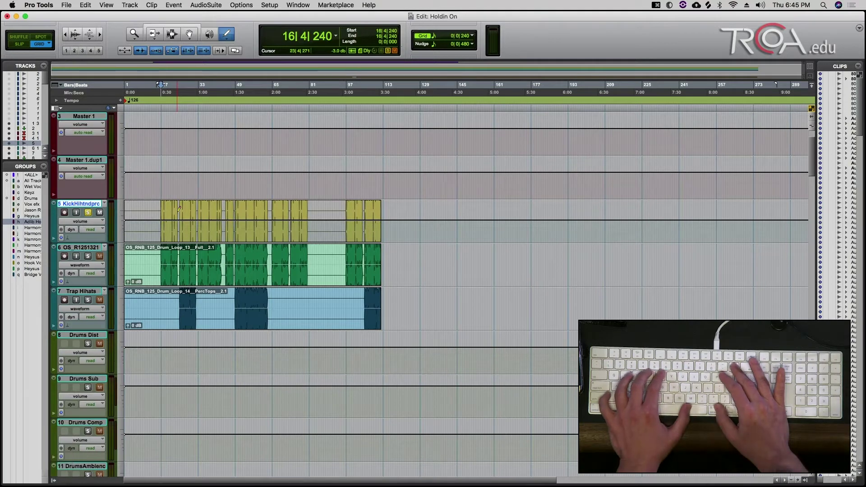
key("super+equal")
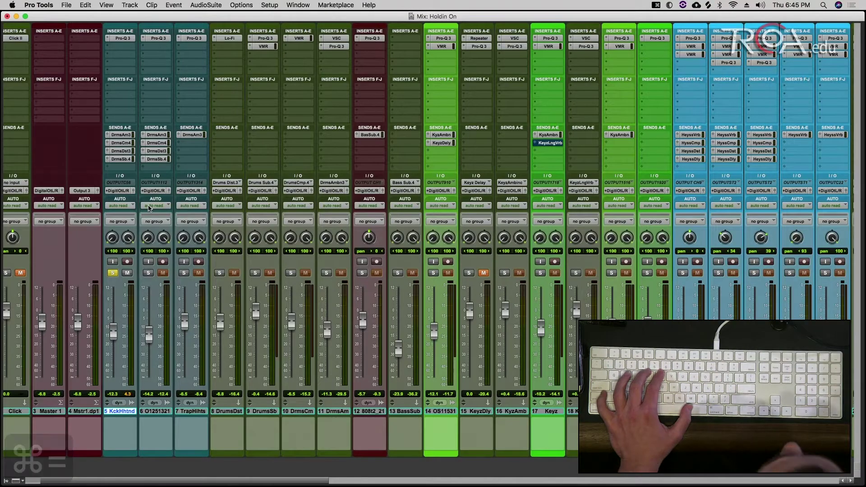
key("super+equal")
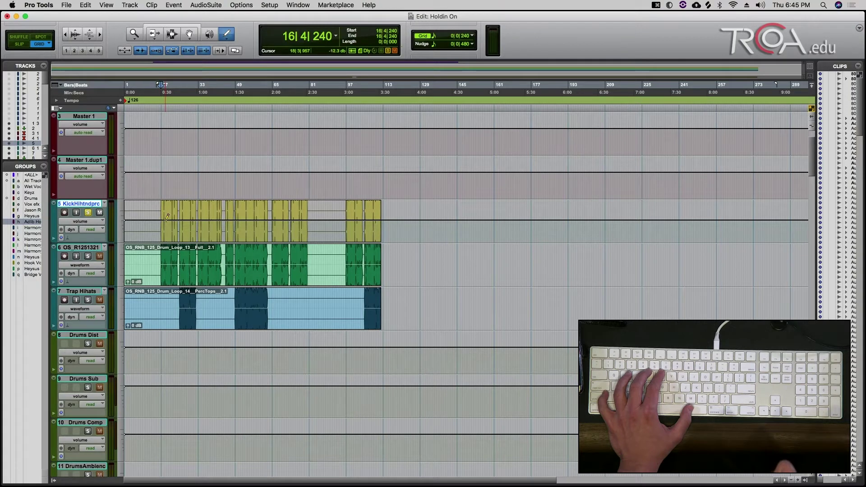
Step: Draw a freehand volume curve on the KickHihtndprc track from about bar 17 to bar 30, with a steep dip and peak around bars 18 to 21
mouse_move(181, 221)
left_mouse_down()
mouse_move(193, 207)
mouse_move(188, 213)
left_mouse_up()
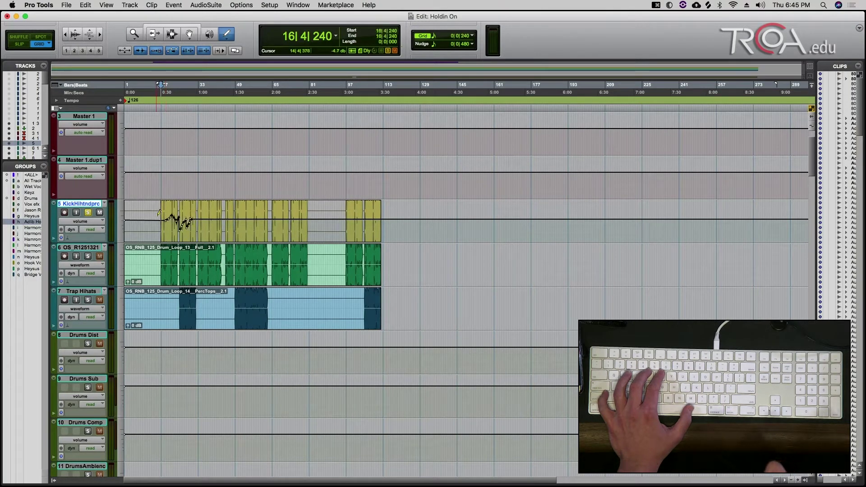
key("t")
key("t")
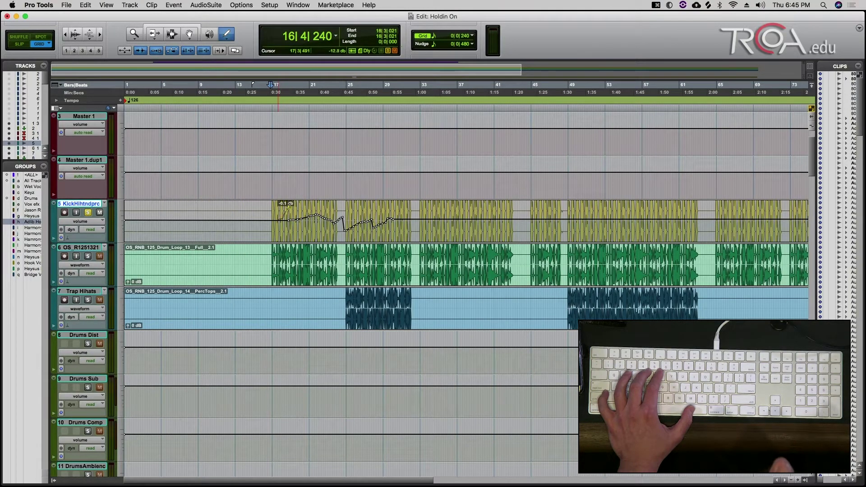
left_click_drag(309, 198, 310, 198)
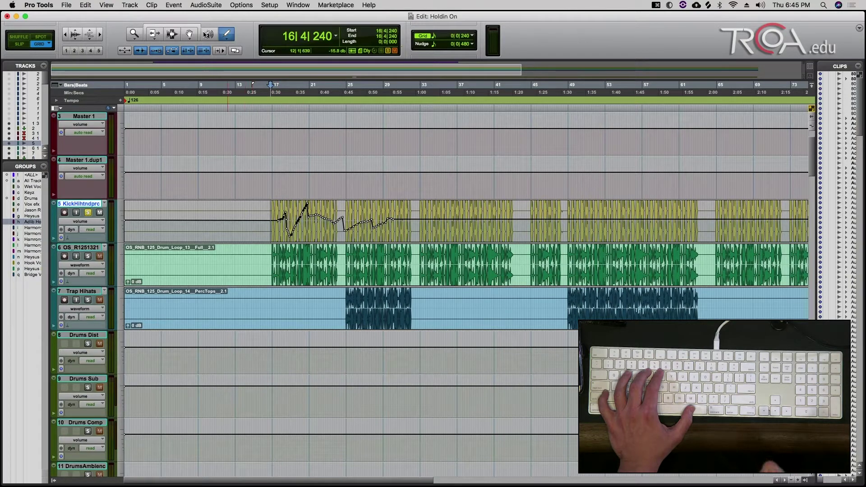
Step: Switch to the Smart Tool and play back the drawn volume automation briefly from 17|2|480
left_click(186, 26)
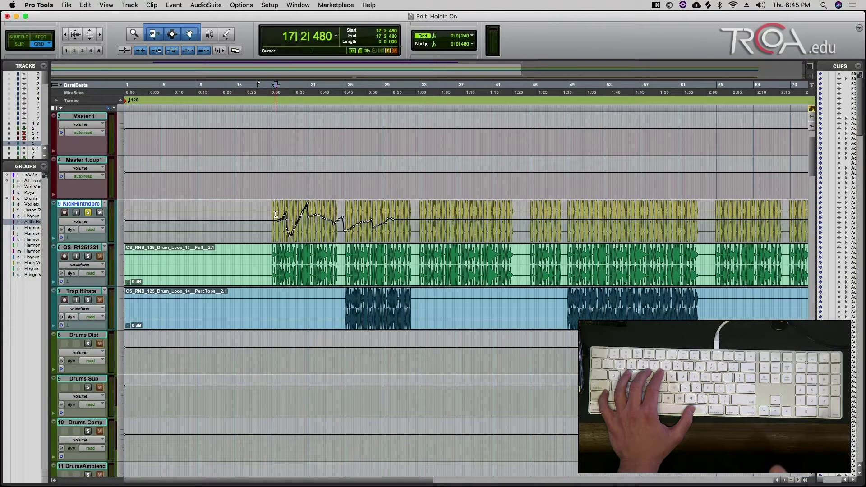
key("super+equal")
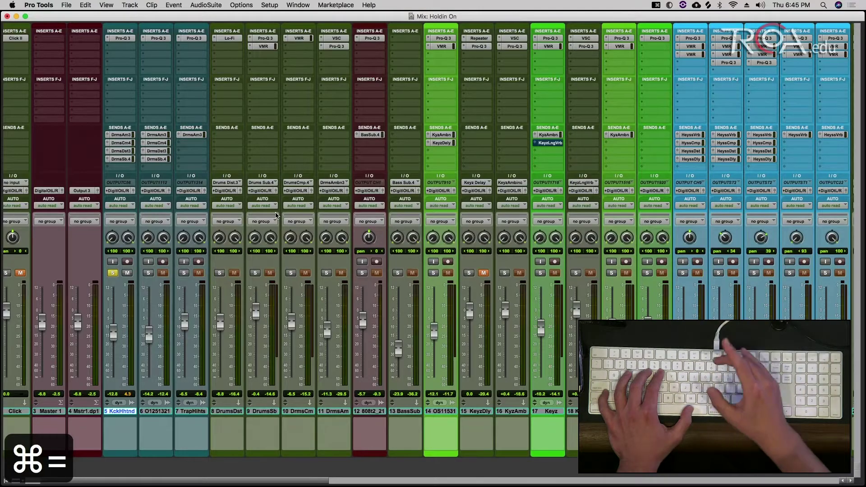
key("super+equal")
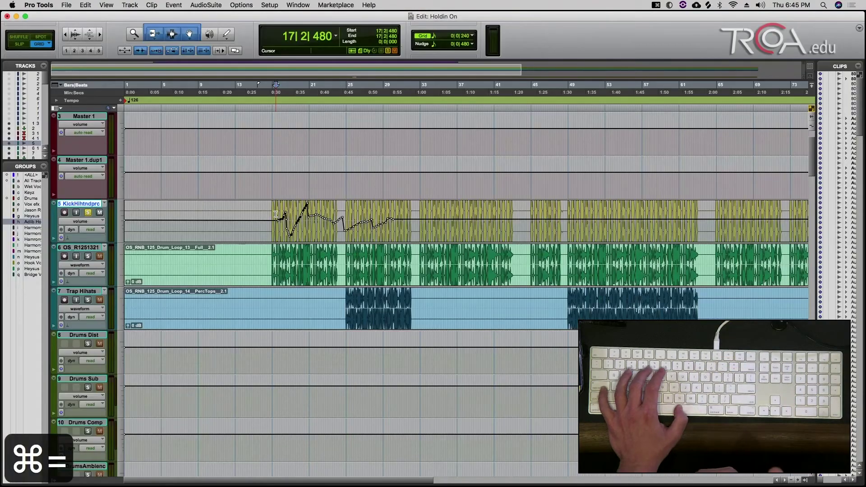
key("space")
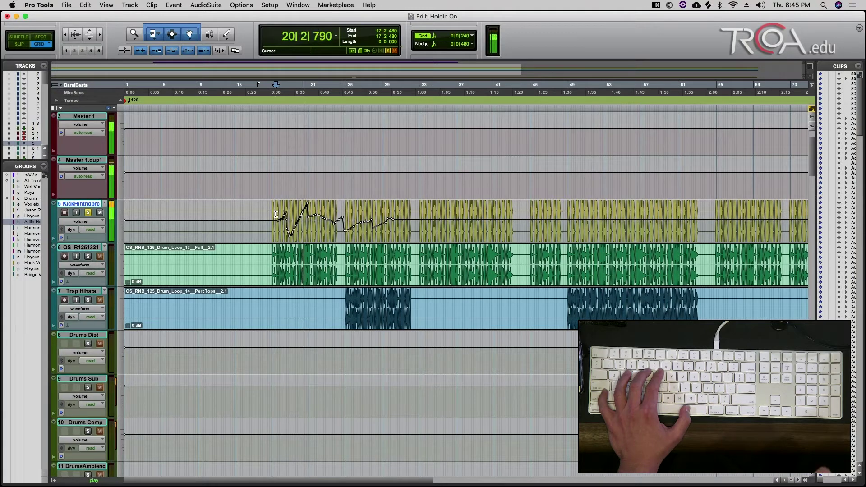
key("space")
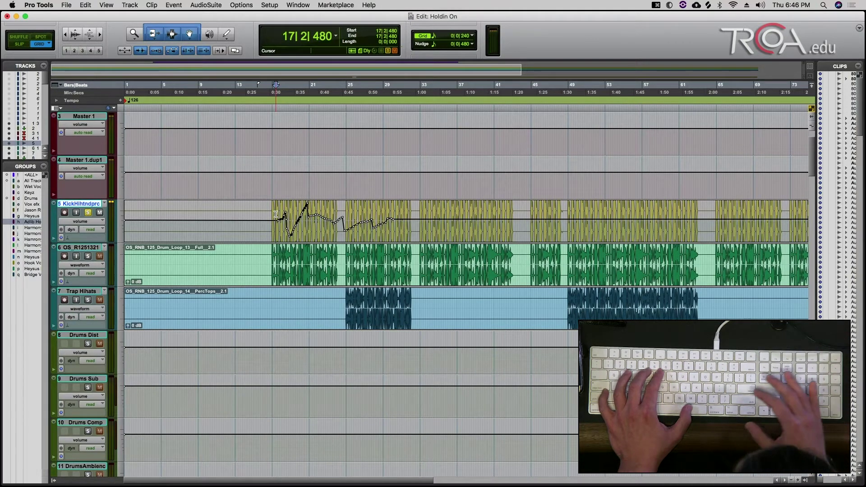
Step: Set the KickHihtndprc track's automation mode to off in the Mix window and return to the Edit window
key("super+equal")
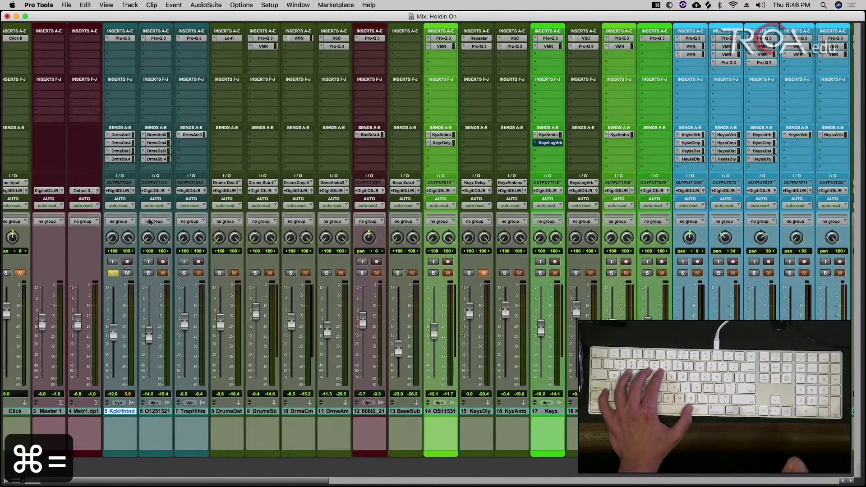
left_click(117, 206)
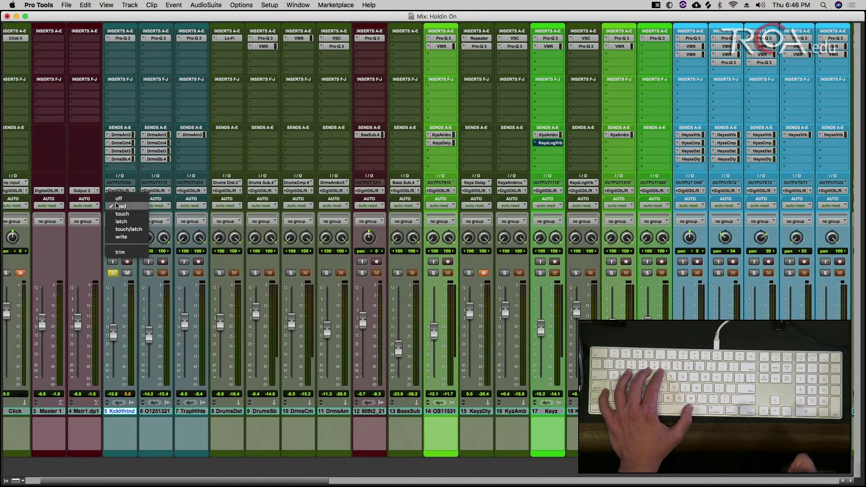
left_click(119, 200)
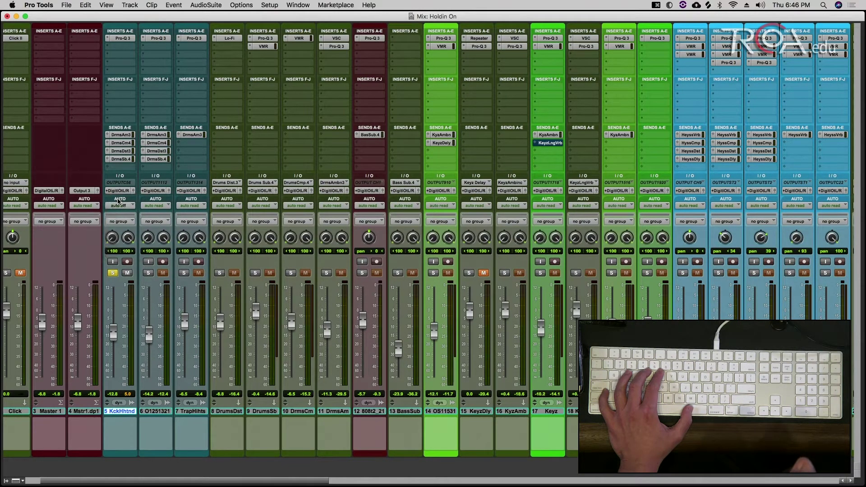
key("super+equal")
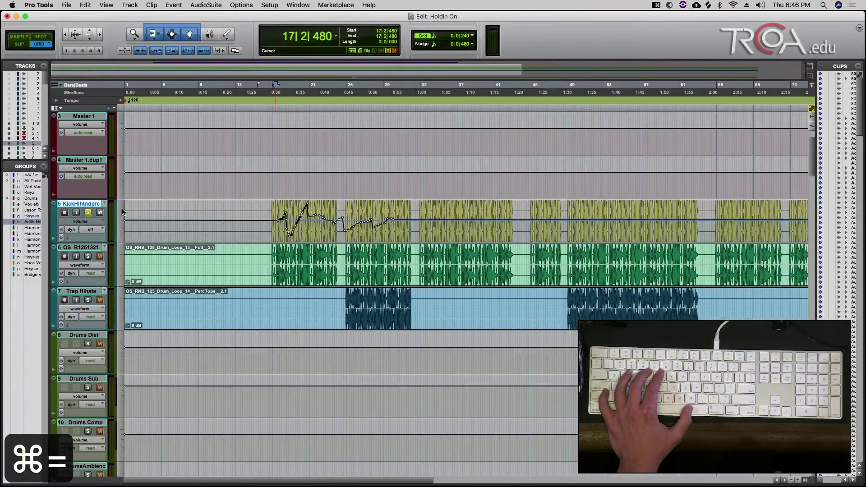
Step: Play back the KickHihtndprc track from 16|4|480 with its automation off, watching its fader in the Mix window
left_click(270, 216)
key("space")
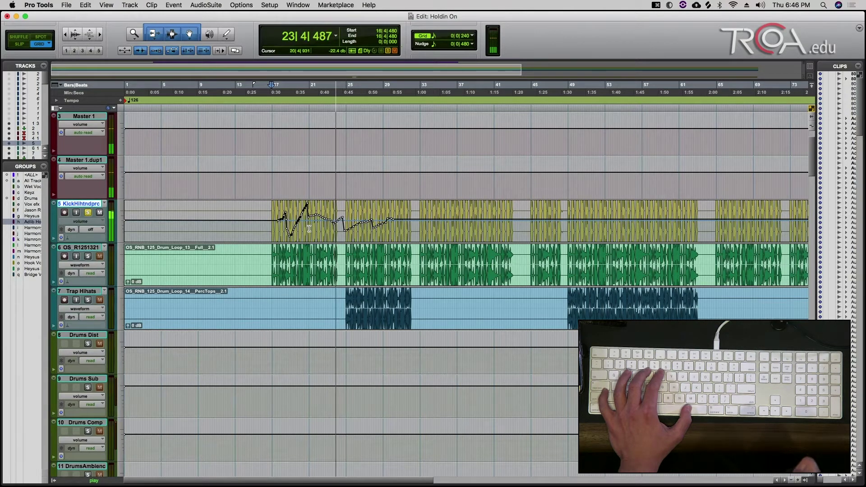
key("super+equal")
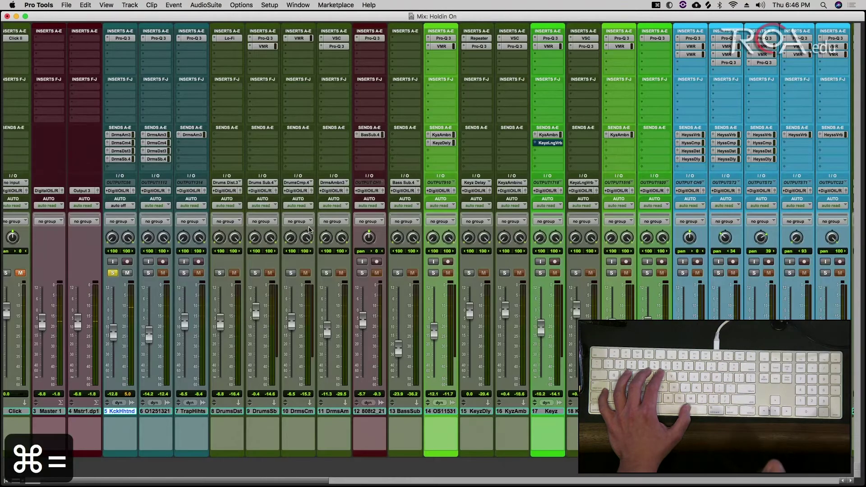
key("space")
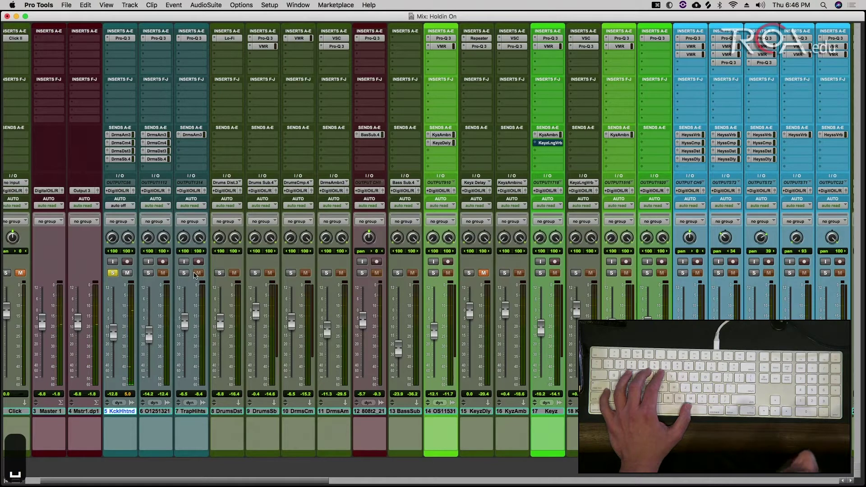
Step: Switch the KickHihtndprc track's automation mode from off back to read
key("super+equal")
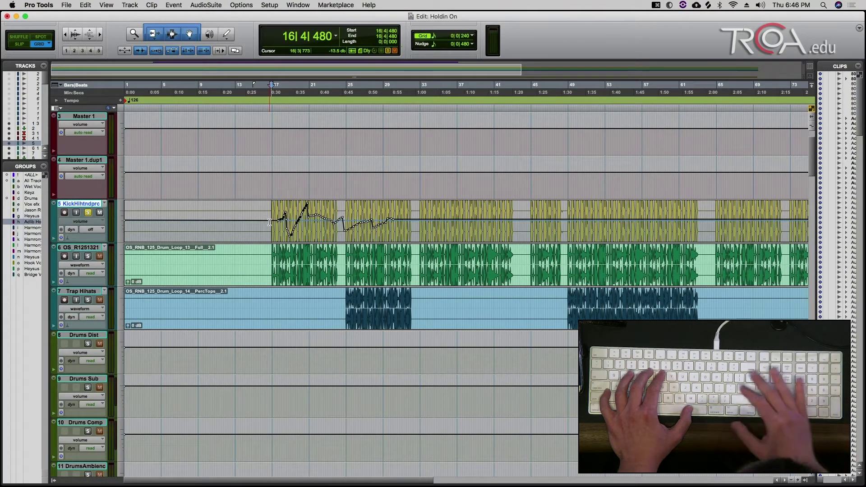
key("super+equal")
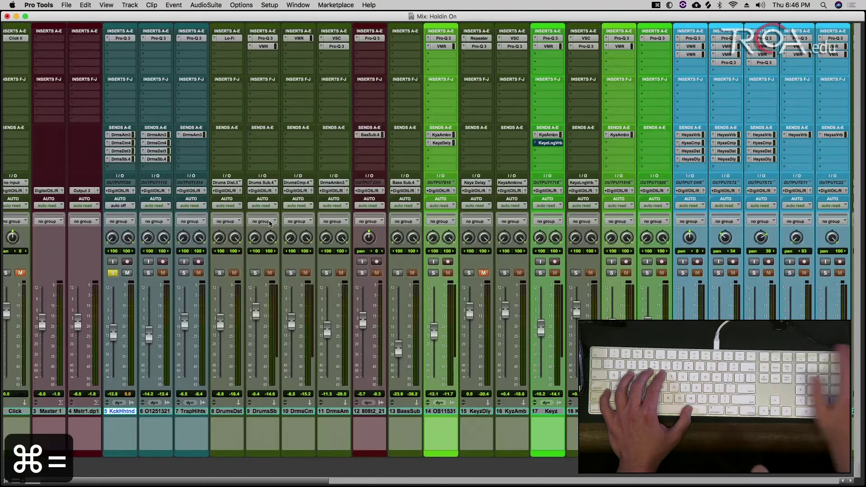
left_click(132, 205)
left_click(128, 213)
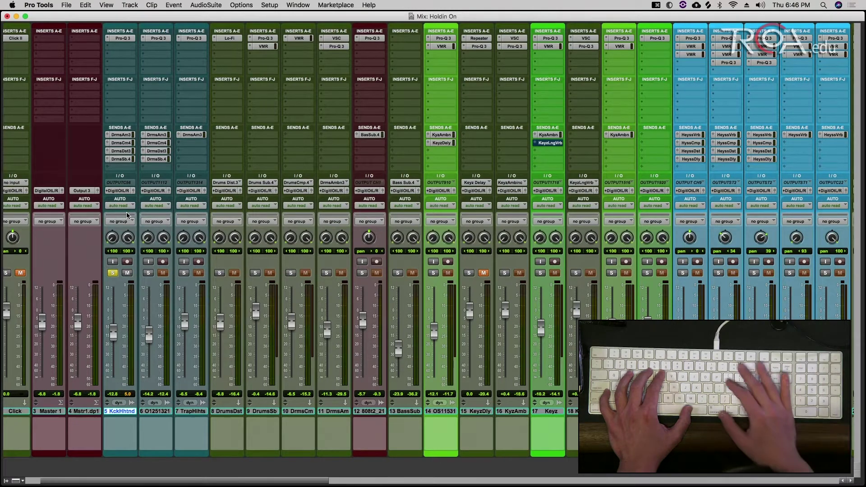
Step: Undo both freehand volume edits on the KickHihtndprc track in the Edit window
key("super+equal")
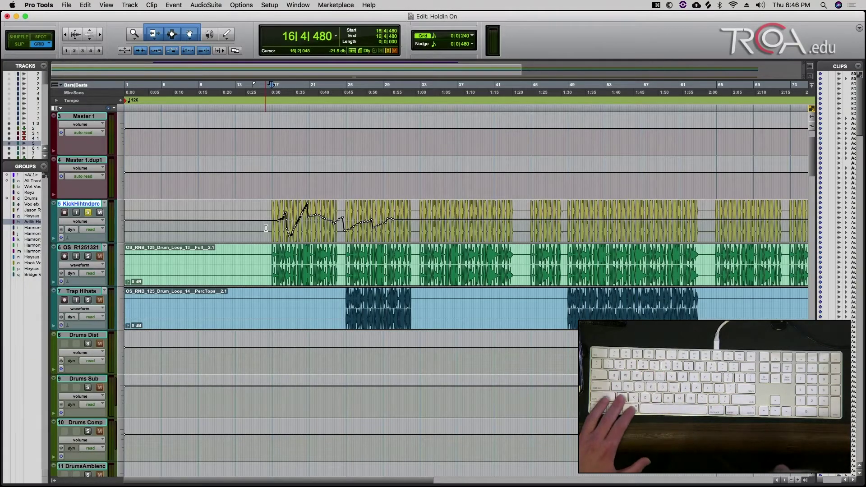
key("super+z")
key("super+z")
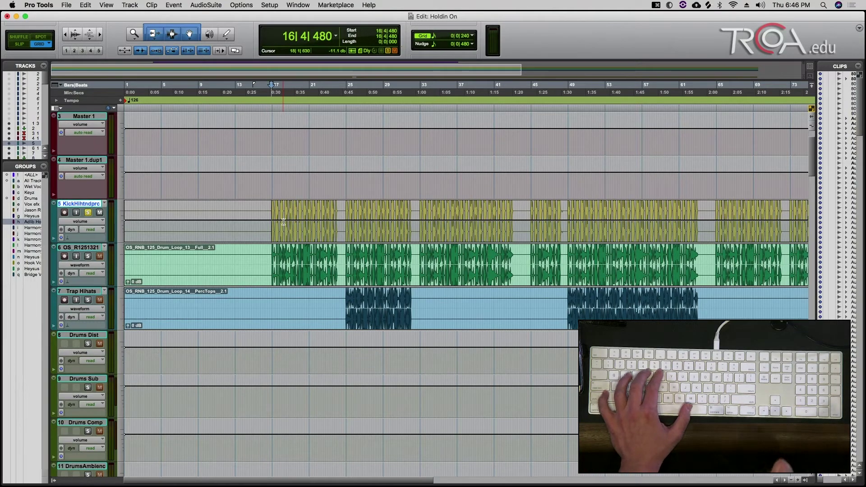
Step: Set the KickHihtndprc track's automation mode to touch in the Mix window
key("super+equal")
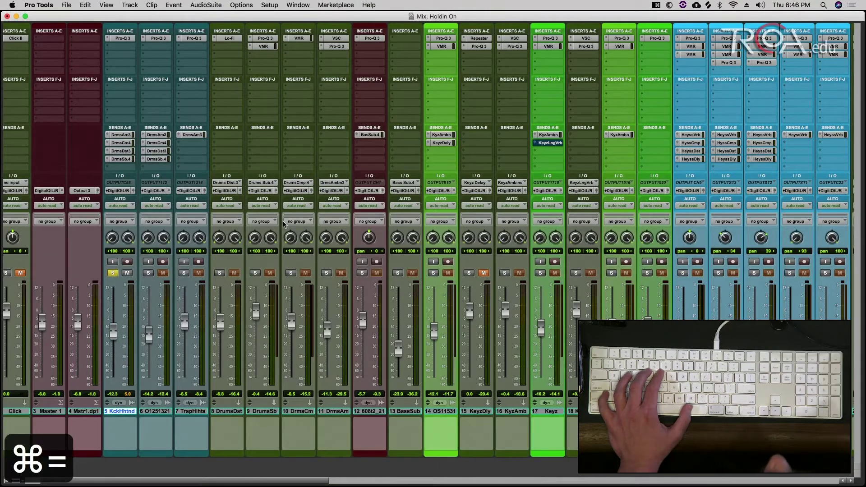
left_click(123, 206)
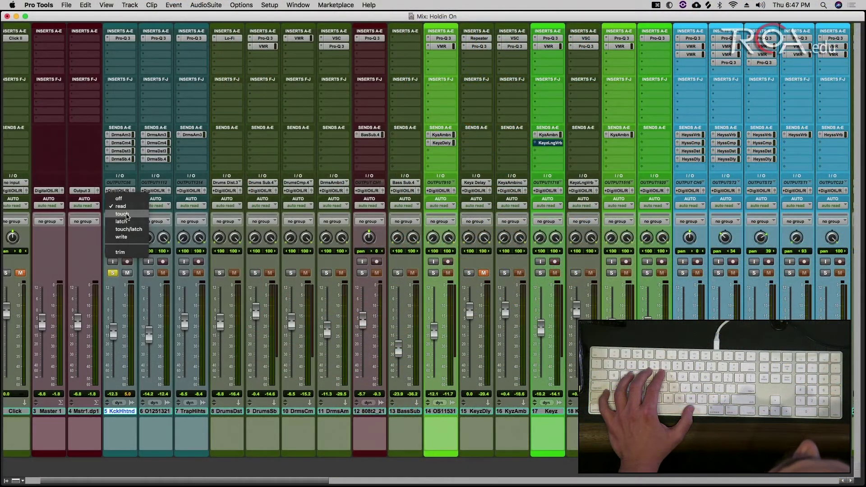
left_click(126, 214)
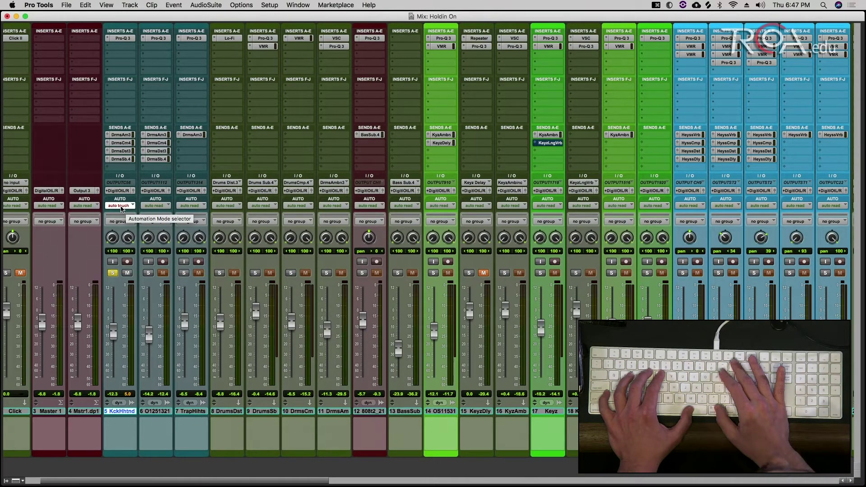
key("ctrl+equal")
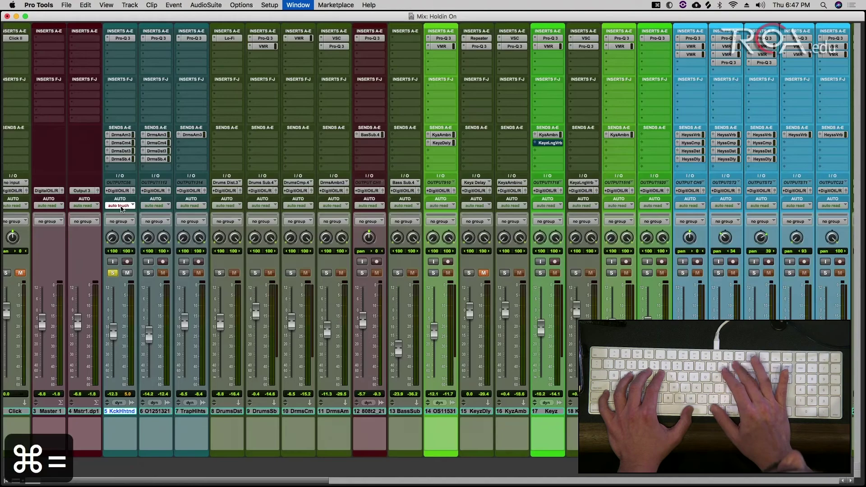
key("super+equal")
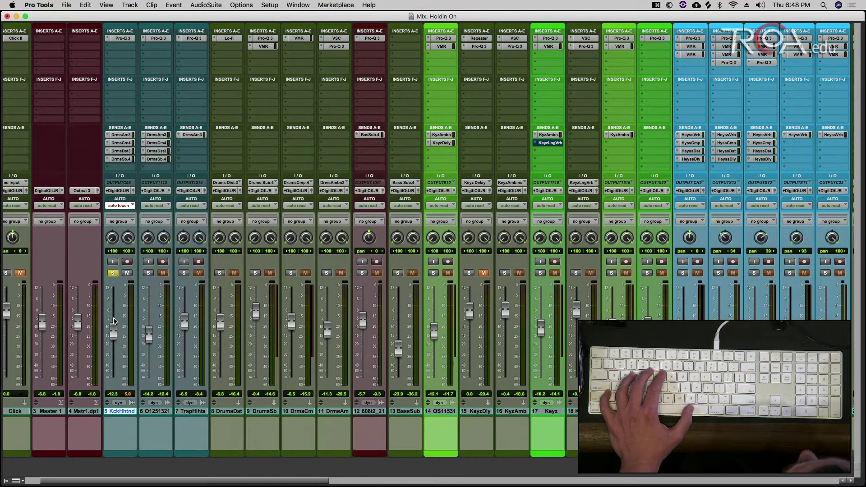
key("super+equal")
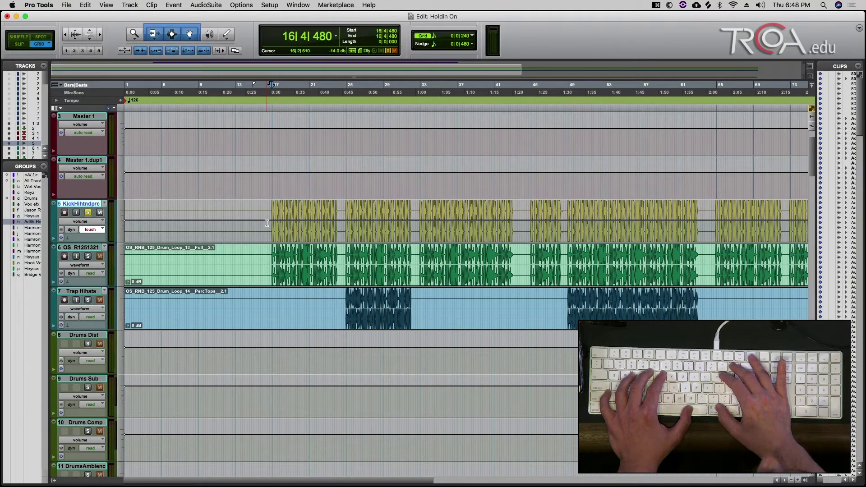
key("super+equal")
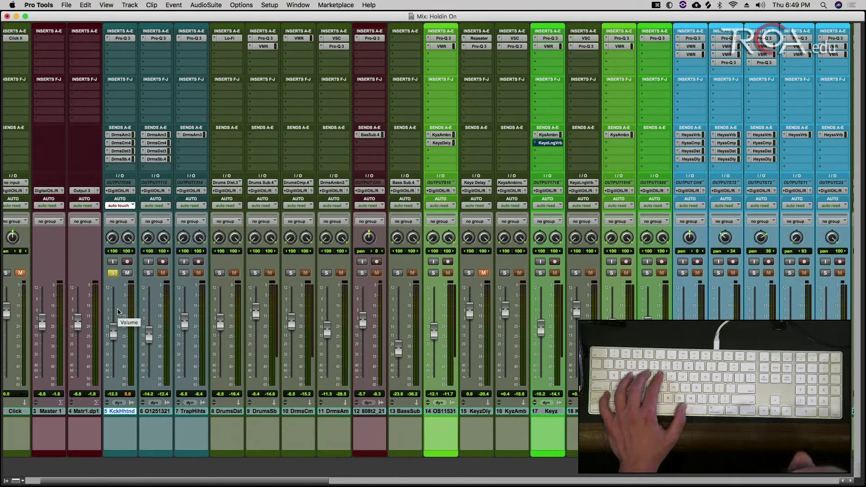
Step: Write volume automation on the KickHihtndprc track by riding its fader in touch mode during playback, and inspect the curve in the Edit window
key("space")
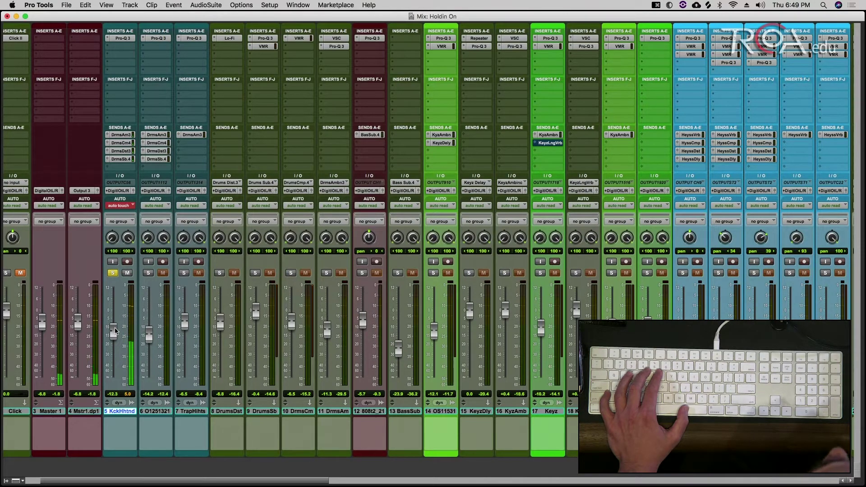
key("space")
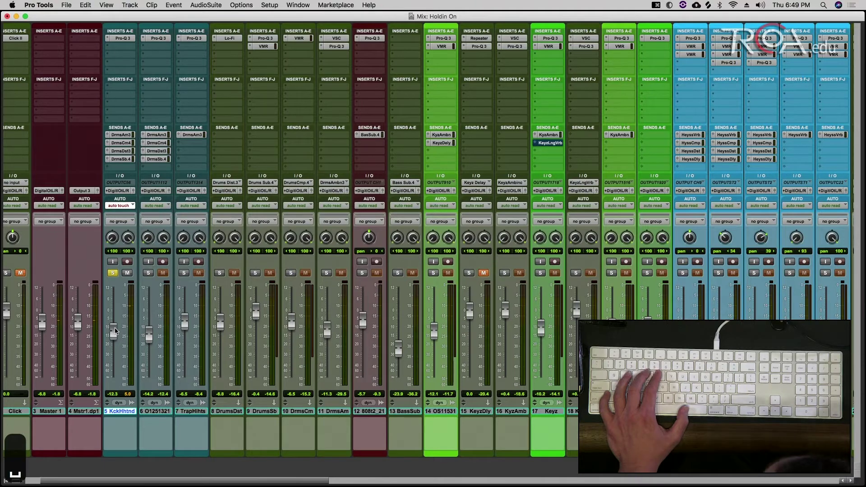
key("space")
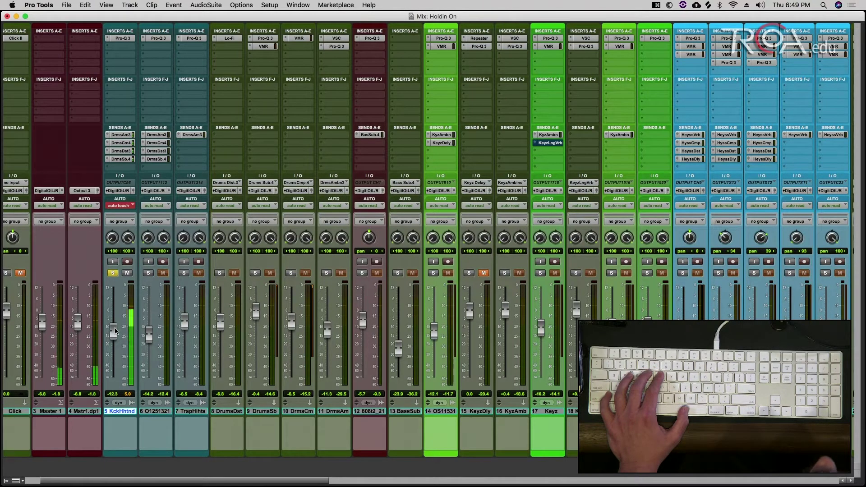
mouse_move(114, 326)
left_mouse_down()
mouse_move(115, 311)
mouse_move(116, 336)
mouse_move(115, 309)
mouse_move(114, 329)
left_mouse_up()
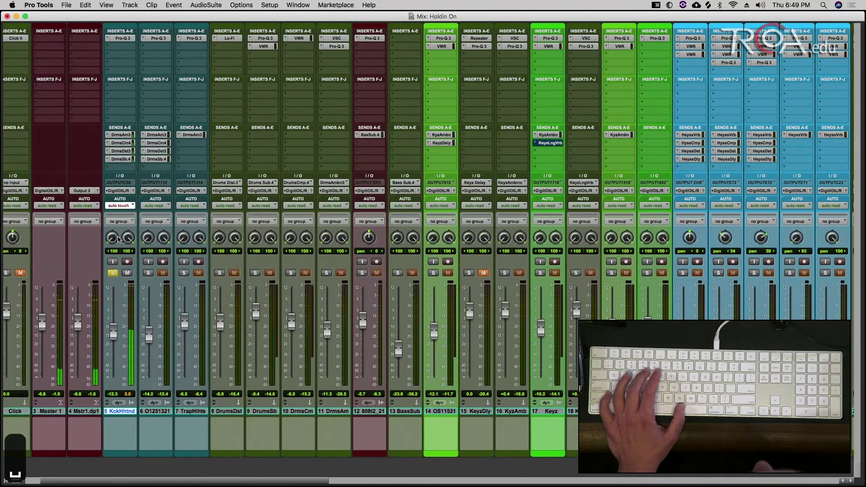
key("super+equal")
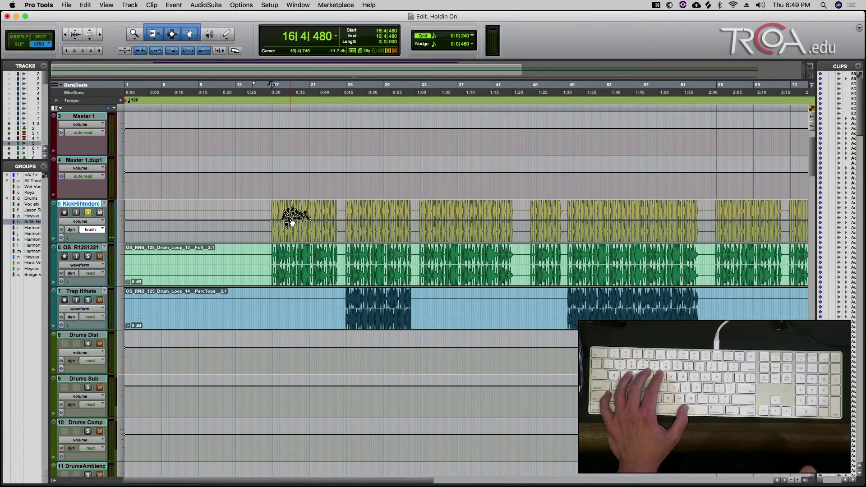
key("t")
key("t")
key("t")
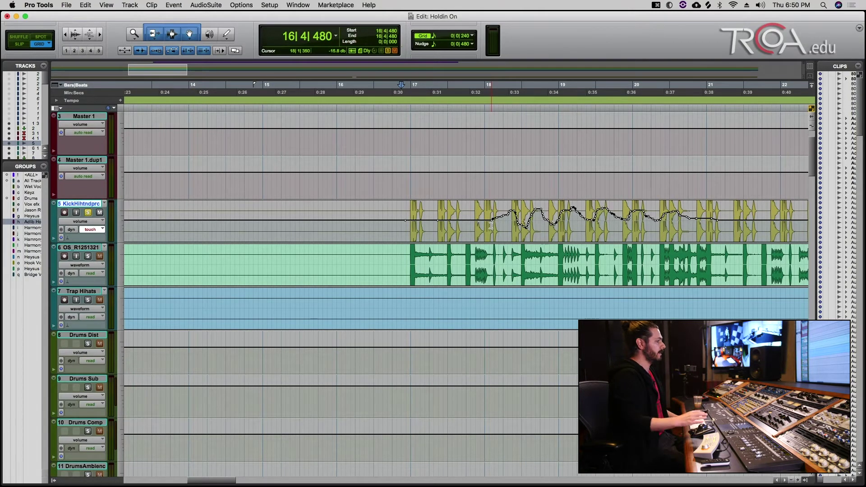
Step: Write right-pan automation on the KickHihtndprc track during playback and display its pan right lane in the Edit window
key("super+equal")
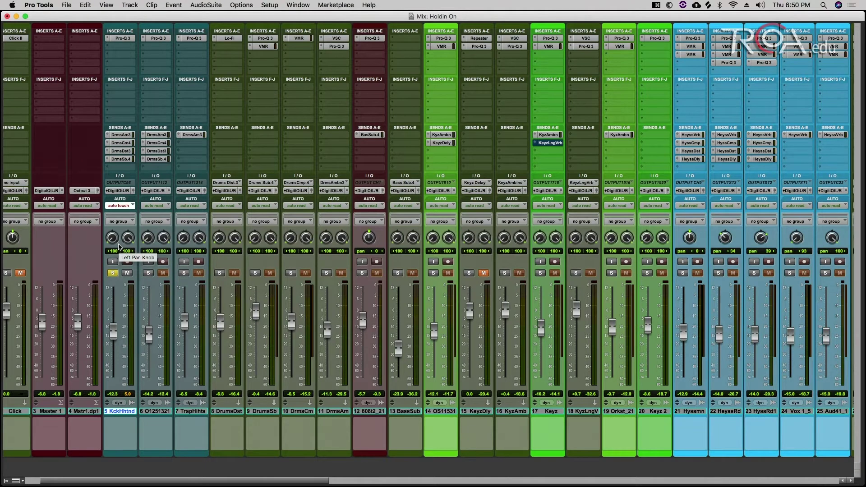
key("space")
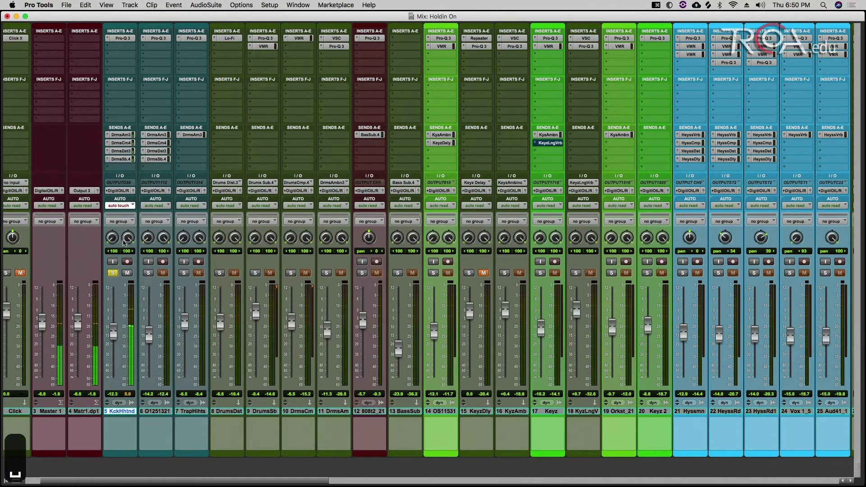
left_click_drag(130, 239, 118, 283)
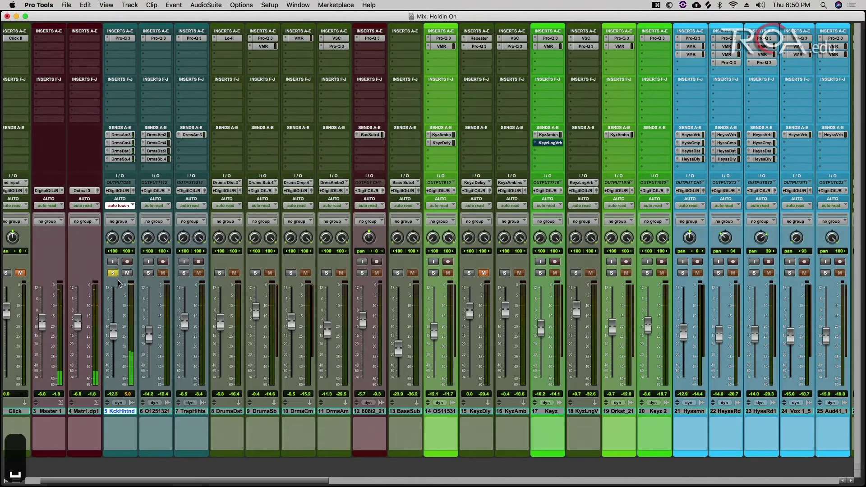
key("super+equal")
key("r")
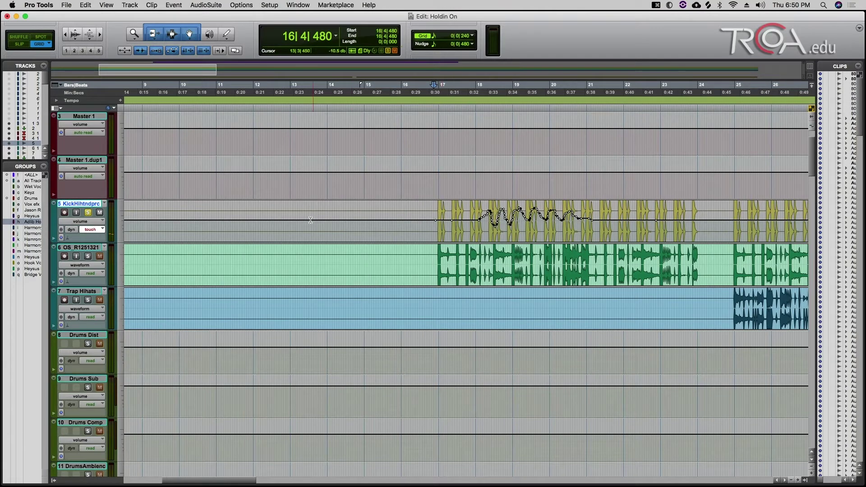
left_click(90, 224)
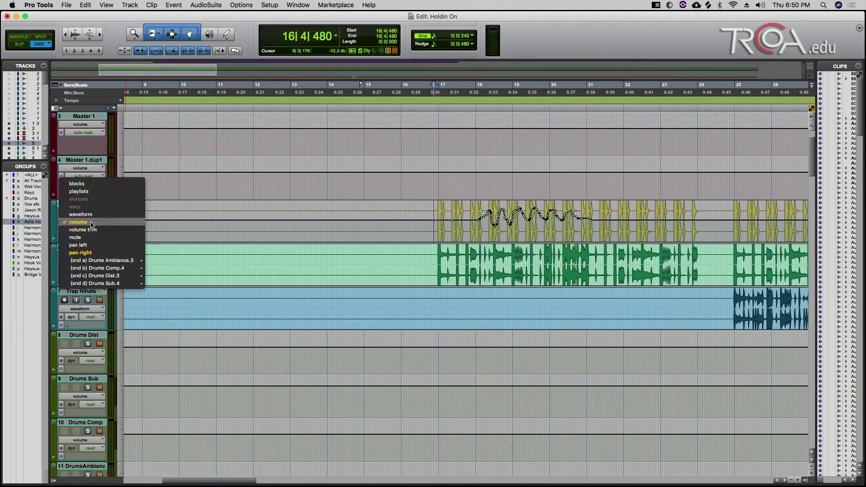
left_click(91, 254)
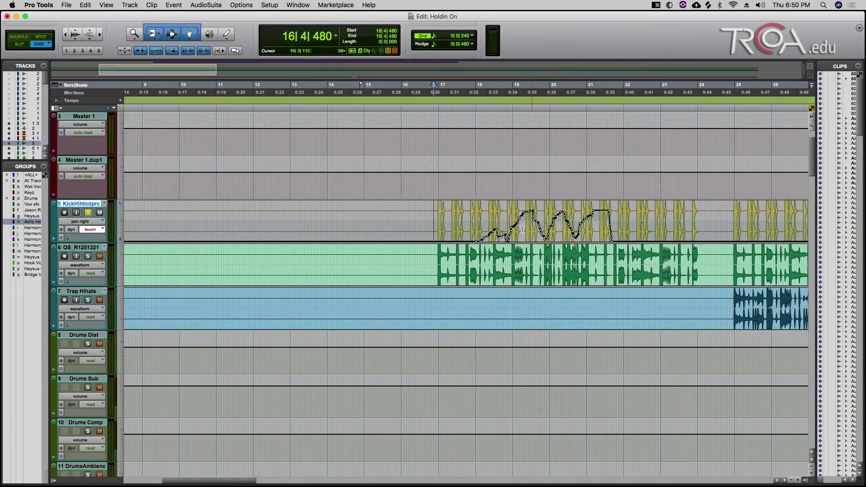
Step: Play back the KickHihtndprc track's pan automation from 18|1|000 and undo the pan pass
left_click(475, 220)
key("space")
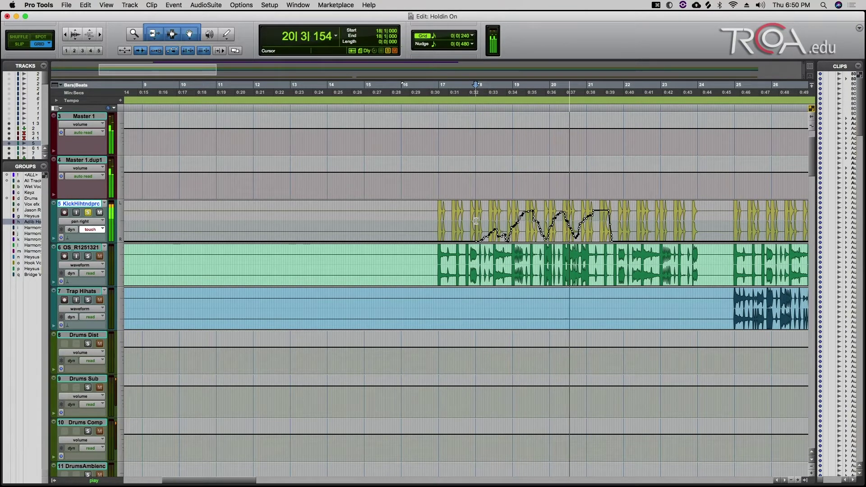
key("space")
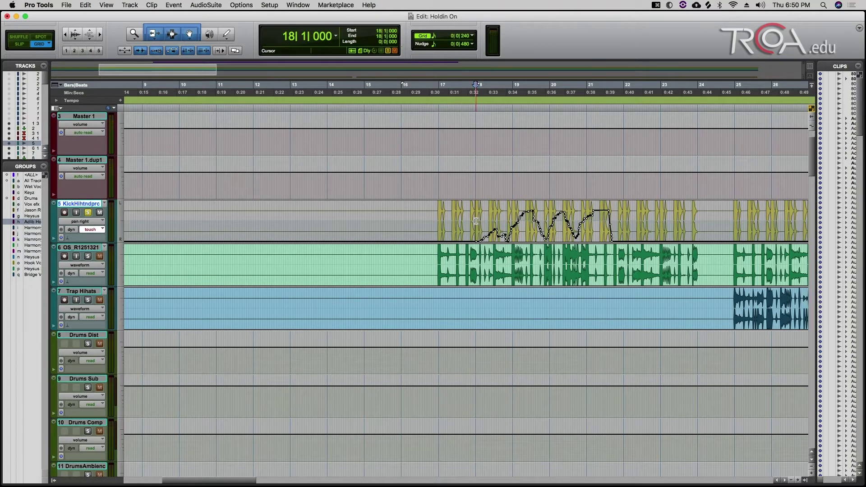
key("super+z")
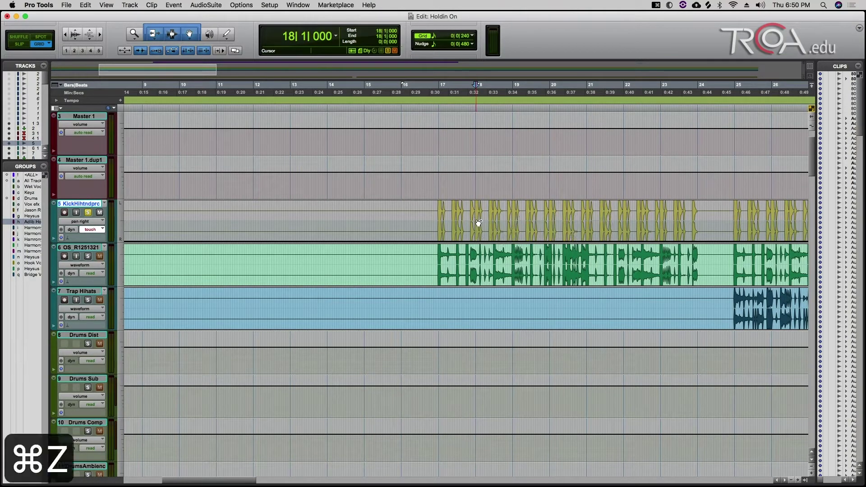
Step: Write mute automation on the KickHihtndprc track by toggling its mute during playback from 18|1|000, and display the mute lane in the Edit window
key("super+equal")
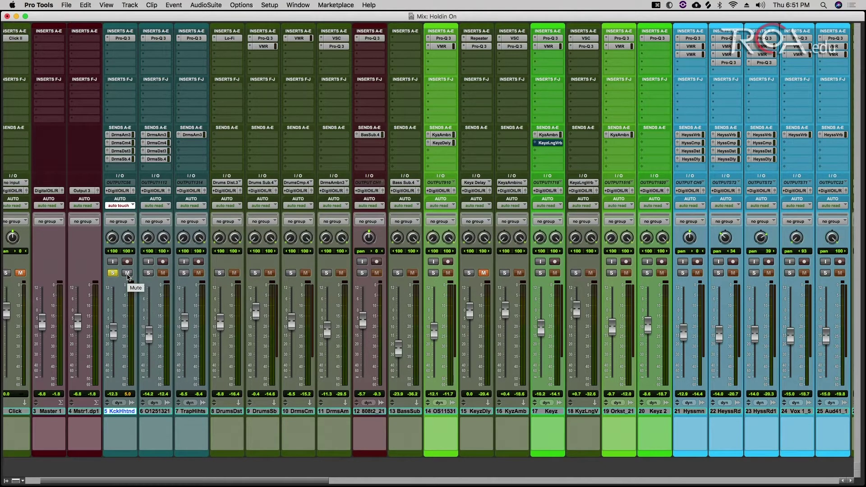
key("space")
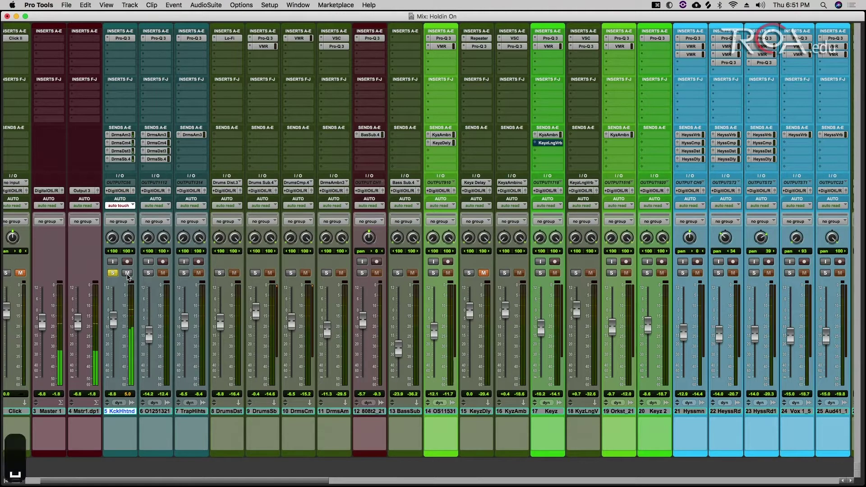
left_click(128, 273)
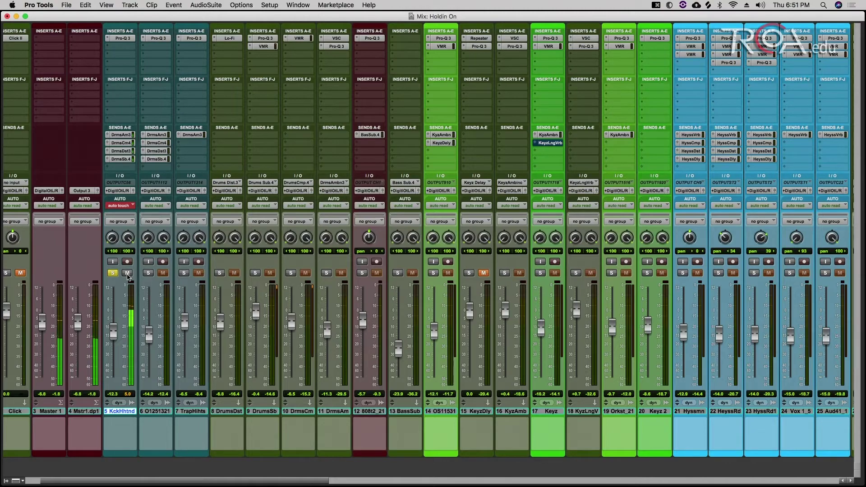
key("space")
key("super+equal")
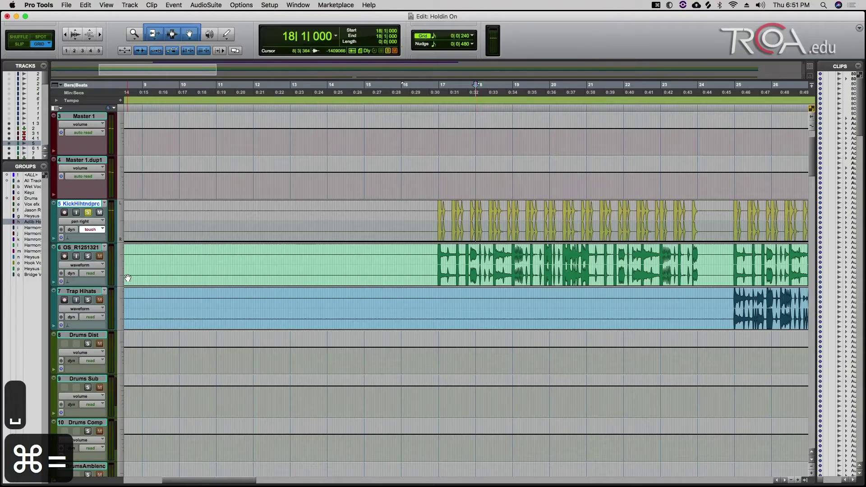
left_click(90, 221)
left_click(90, 206)
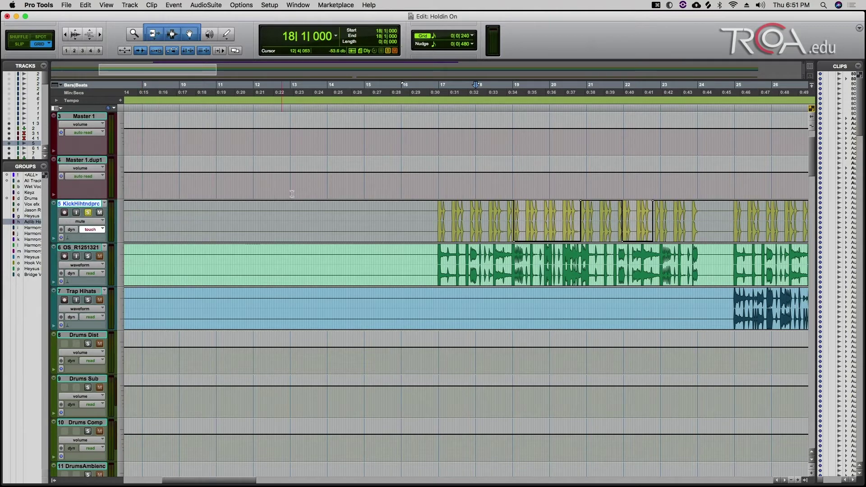
Step: Move the start of the first muted section on the KickHihtndprc track back to 19|1|000
key("r")
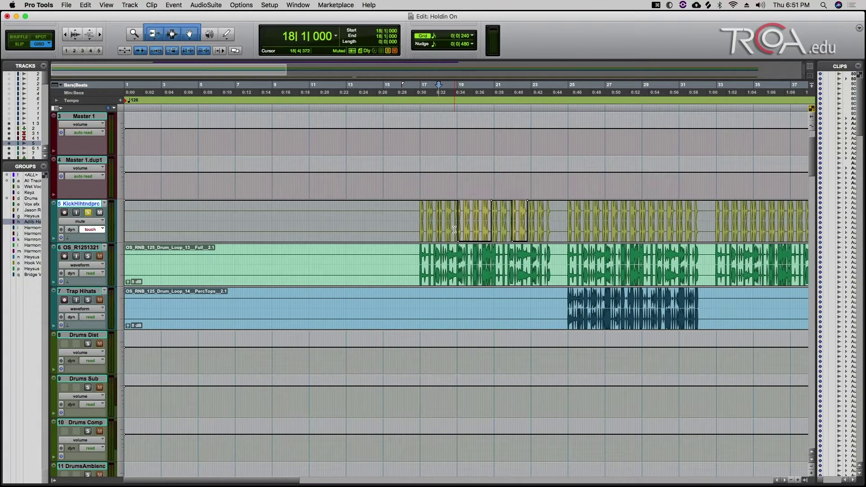
left_click(470, 215)
key("t")
key("t")
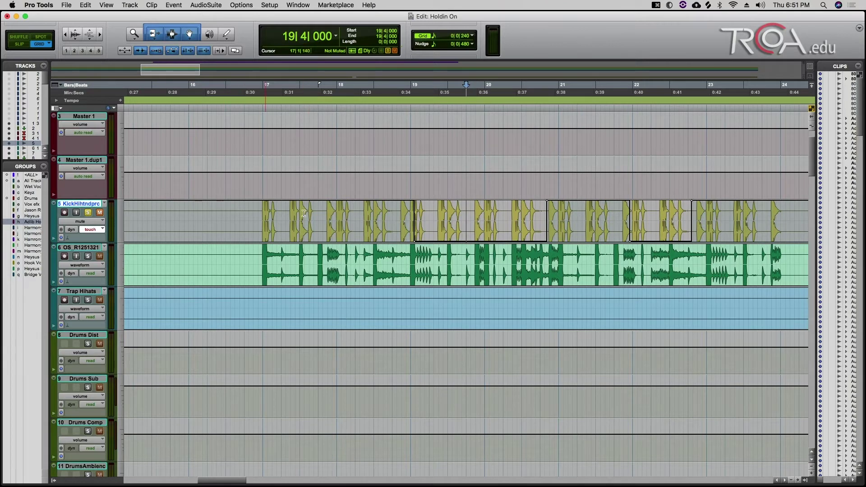
key("super+bracketright")
key("super+bracketright")
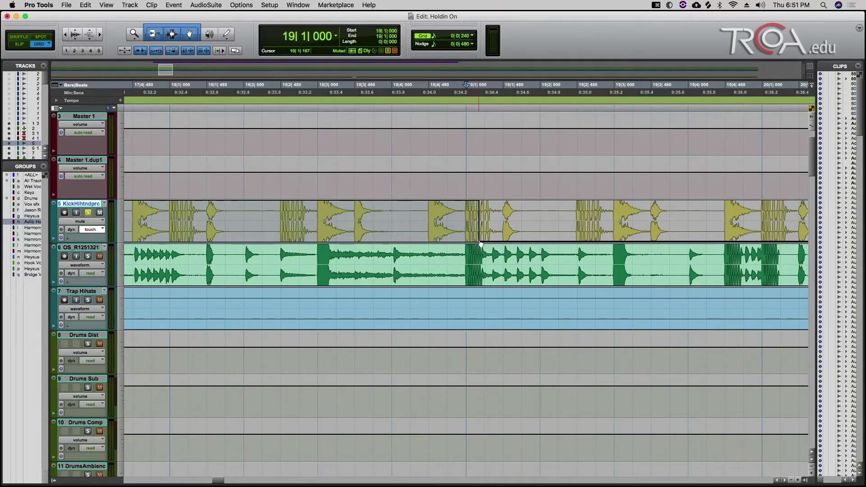
left_click_drag(479, 244, 470, 242)
key("r")
key("r")
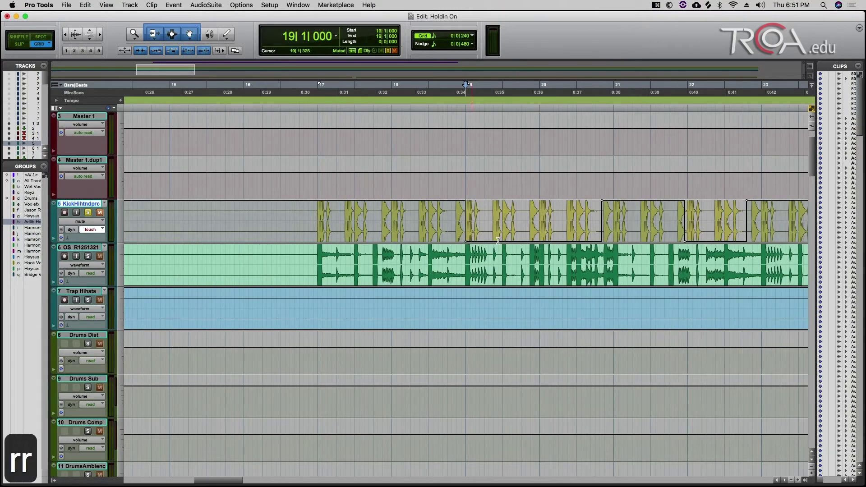
Step: Move the end of the first muted section on the KickHihtndprc track to about 20|4|720
left_click(606, 220)
key("t")
key("t")
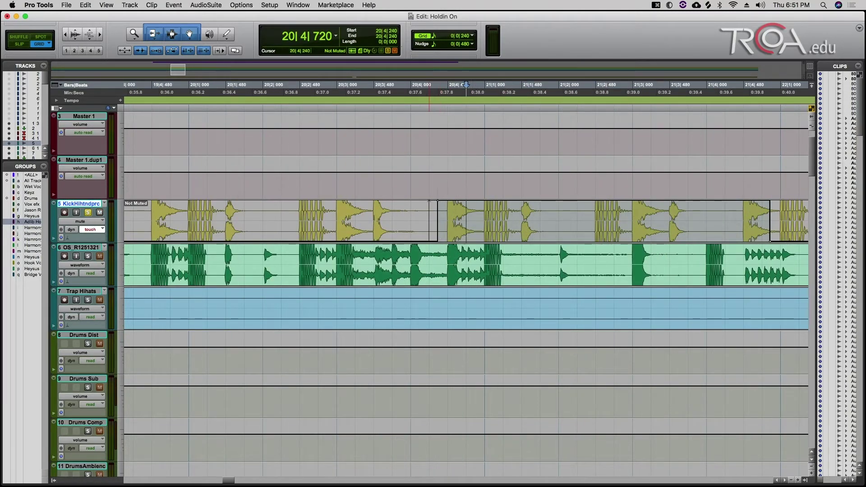
key("r")
key("r")
key("r")
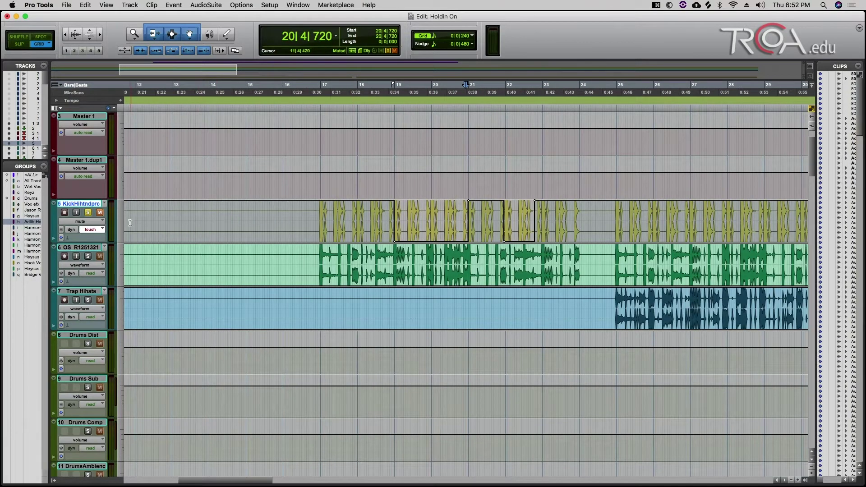
Step: Show the KickHihtndprc track's volume automation in the Edit window, and return the track to its waveform view
left_click(89, 222)
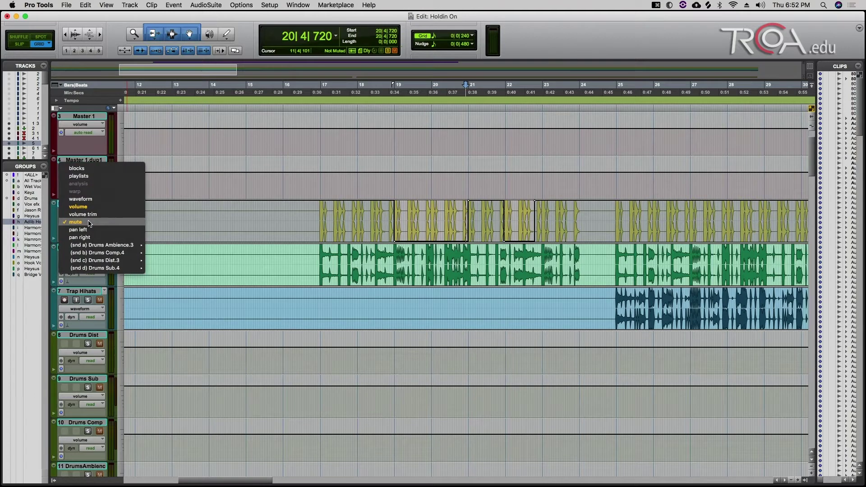
left_click(90, 207)
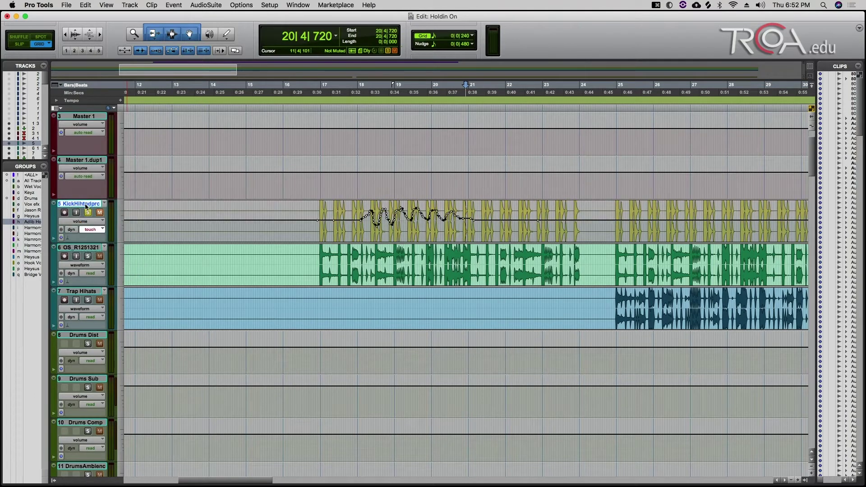
left_click(89, 222)
left_click(84, 214)
Step: Toggle the KickHihtndprc track's mute in the Mix window with touch mode active, and return to the Edit window
key("super+equal")
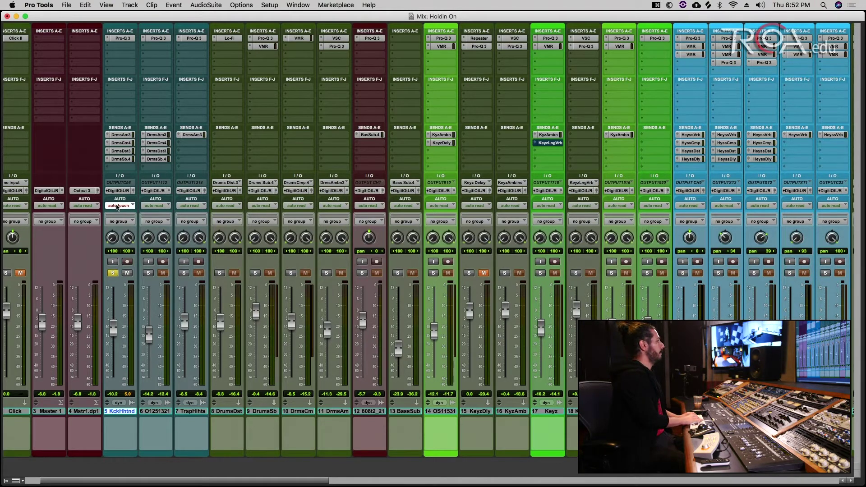
left_click(127, 274)
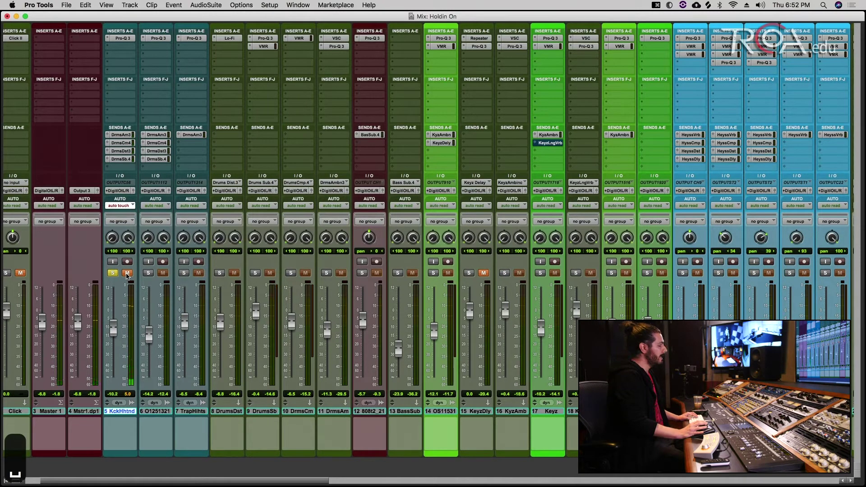
key("super+equal")
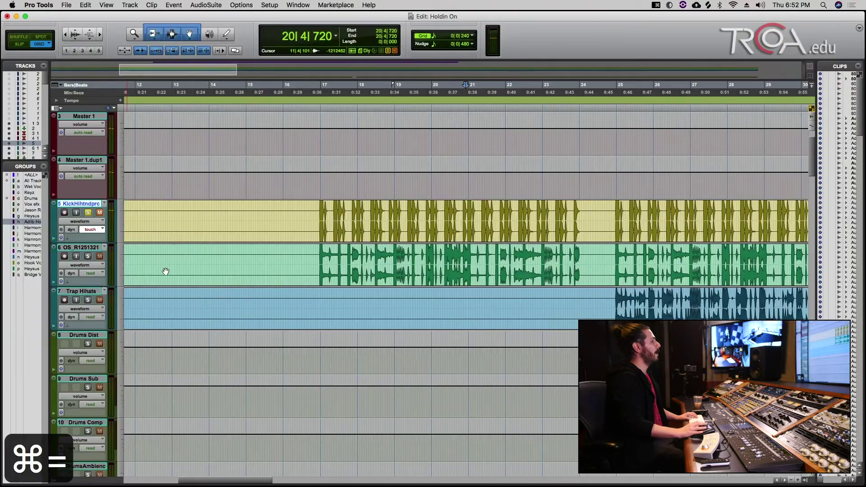
Step: Show the KickHihtndprc track's mute automation and draw a muted section from bar 25 to shortly before bar 26
left_click(78, 222)
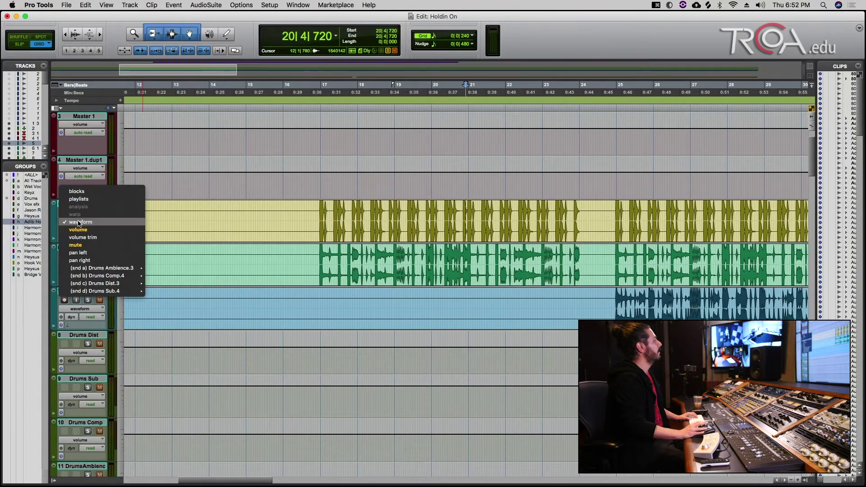
left_click(82, 237)
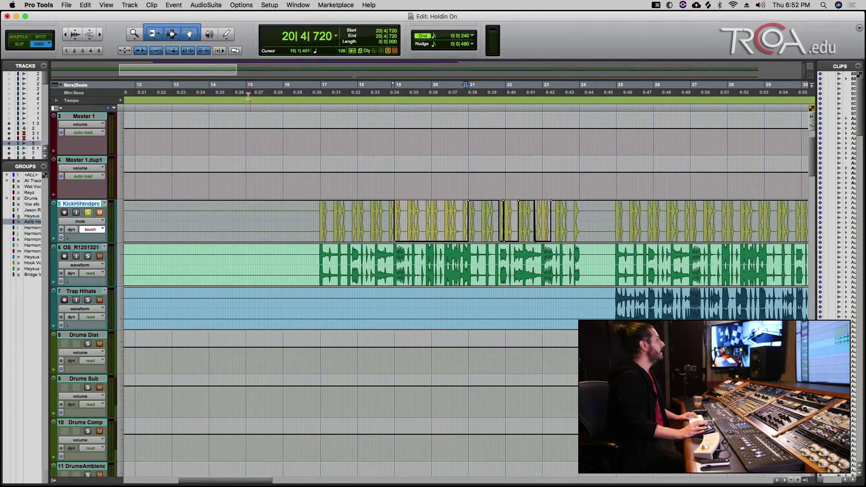
left_click(228, 34)
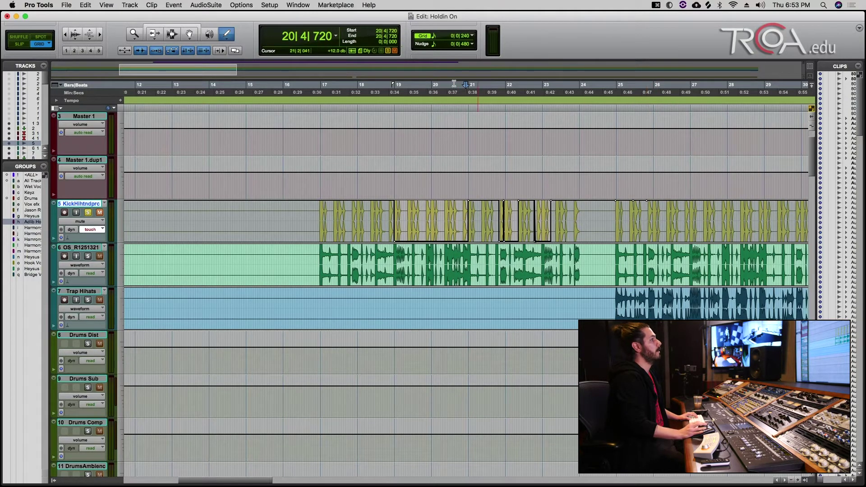
left_click(172, 26)
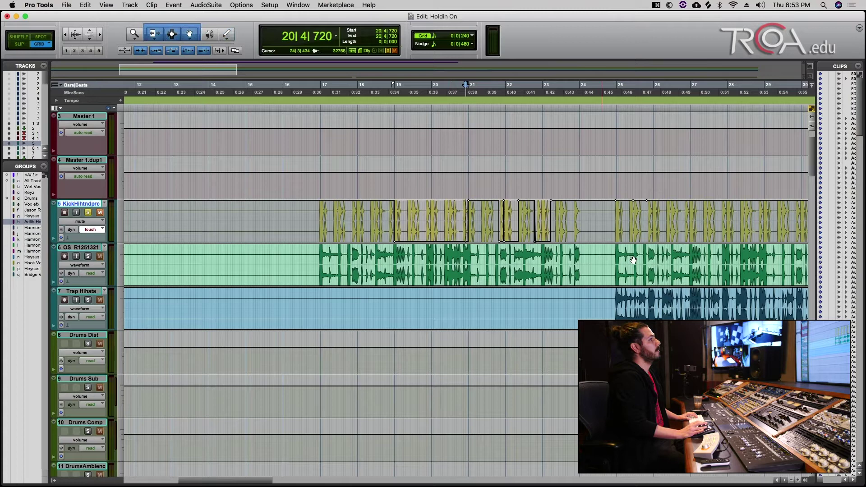
mouse_move(636, 205)
left_mouse_down()
mouse_move(631, 237)
mouse_move(618, 234)
left_mouse_up()
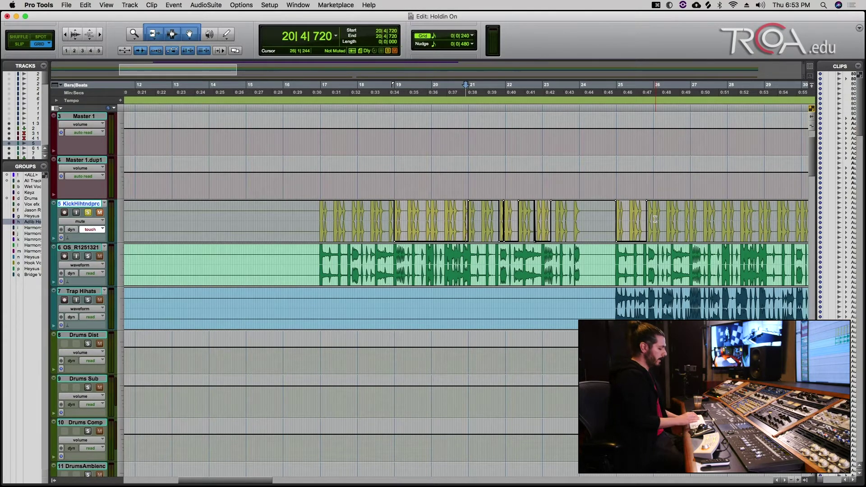
Step: Unmute the KickHihtndprc track in the Mix window and return to the Edit window
key("ctrl+equal")
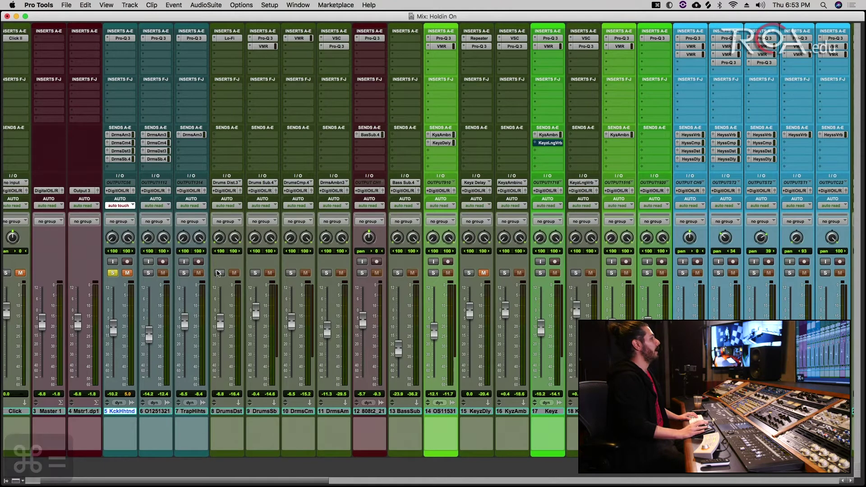
left_click(129, 273)
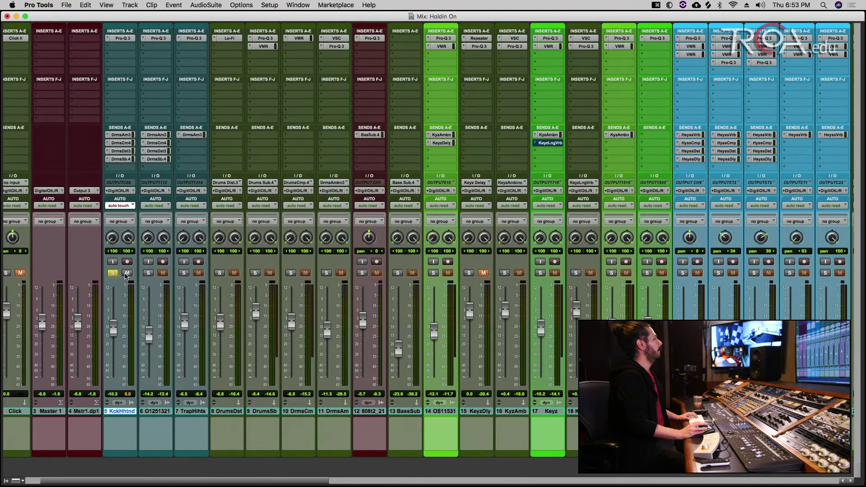
key("super+equal")
Step: Delete the KickHihtndprc track's mute automation from 18|2|000 to about bar 28
key("r")
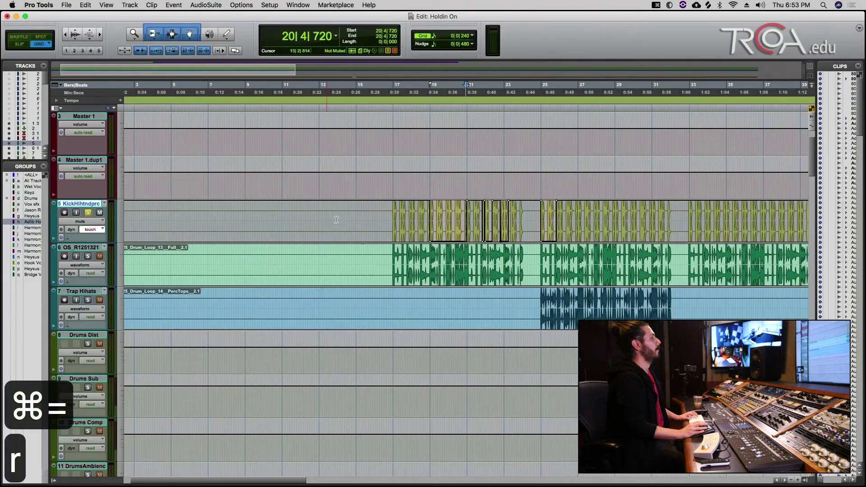
left_click_drag(417, 213, 596, 215)
key("BackSpace")
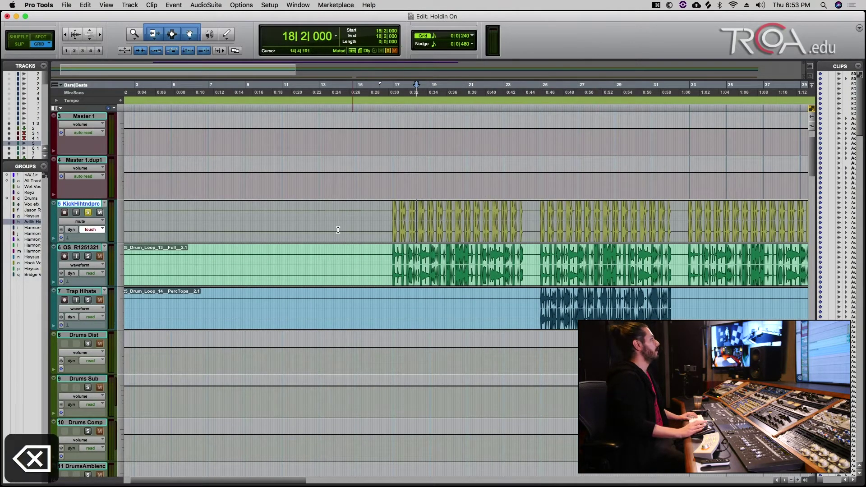
Step: Show the KickHihtndprc track's volume automation and delete it between 16|2|720 and 23|3|240
left_click(95, 224)
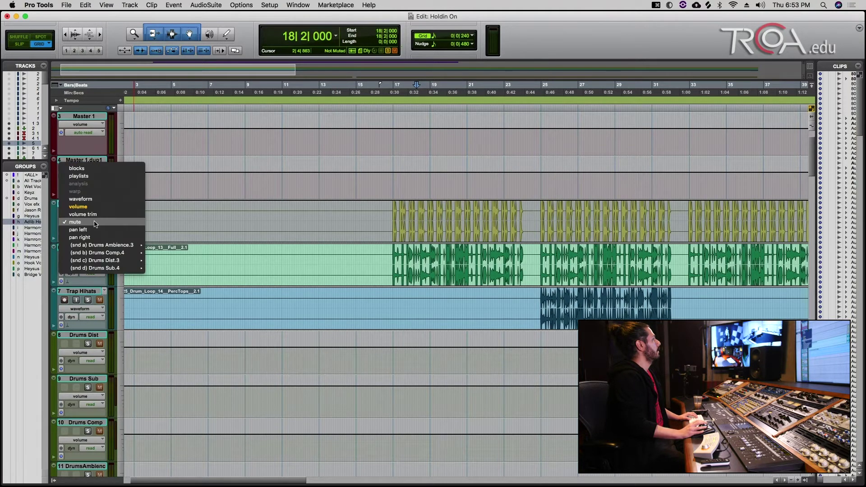
left_click(95, 206)
left_click_drag(382, 223, 514, 225)
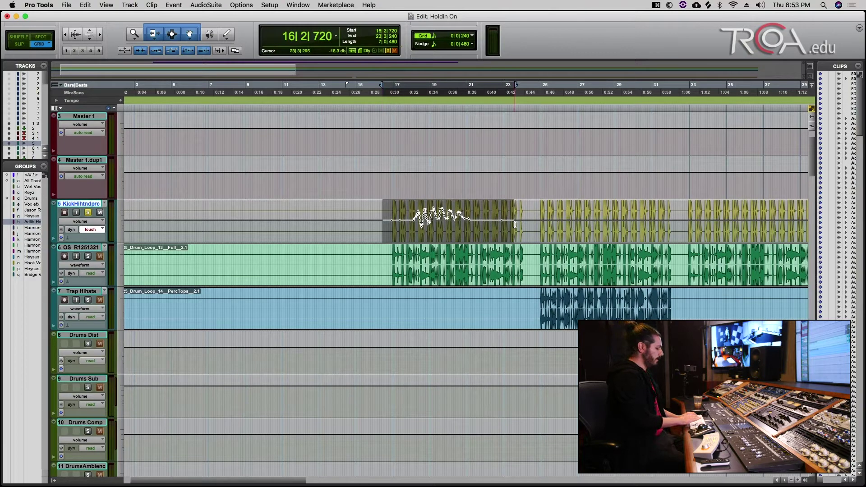
key("BackSpace")
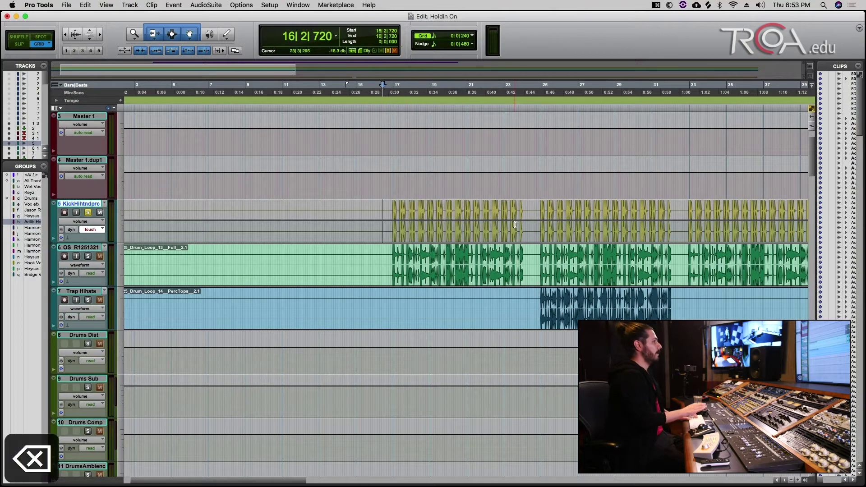
Step: Check the KickHihtndprc track's pan right automation, and return the track to its waveform view
left_click(88, 223)
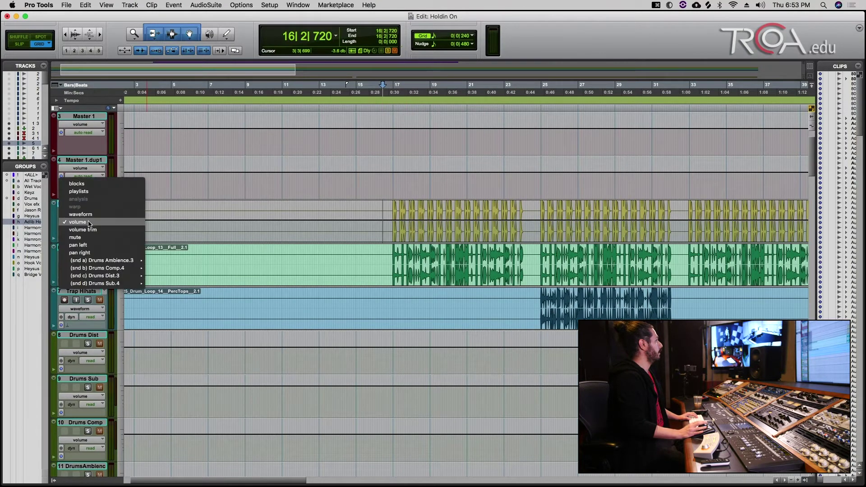
left_click(88, 252)
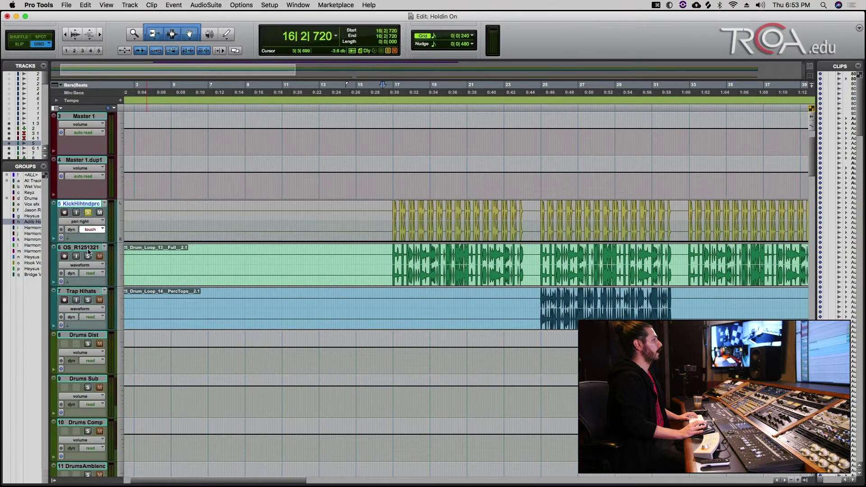
left_click(86, 223)
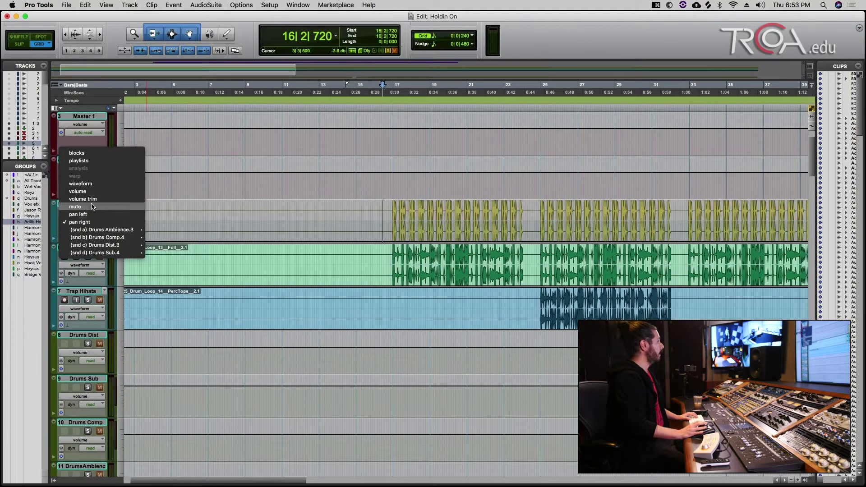
left_click(84, 184)
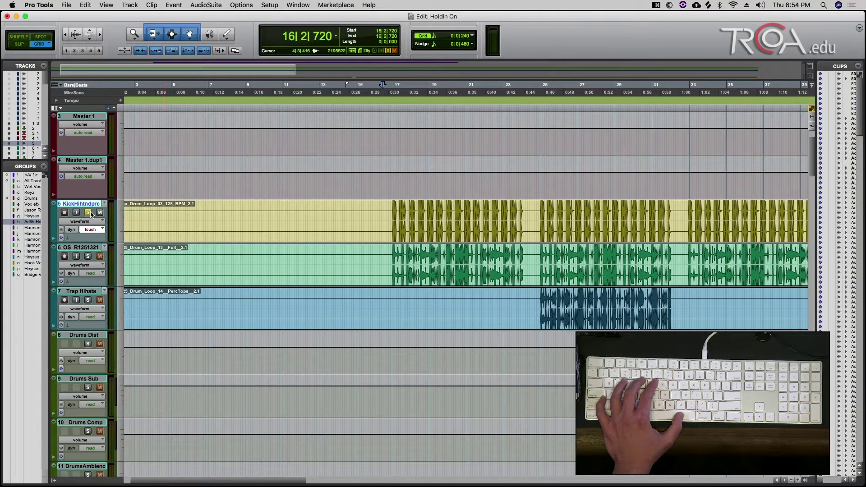
Step: Unsolo the KickHihtndprc track and play the session briefly from 16|4|480 while viewing the Mix window
key("shift+s")
left_click(390, 216)
key("space")
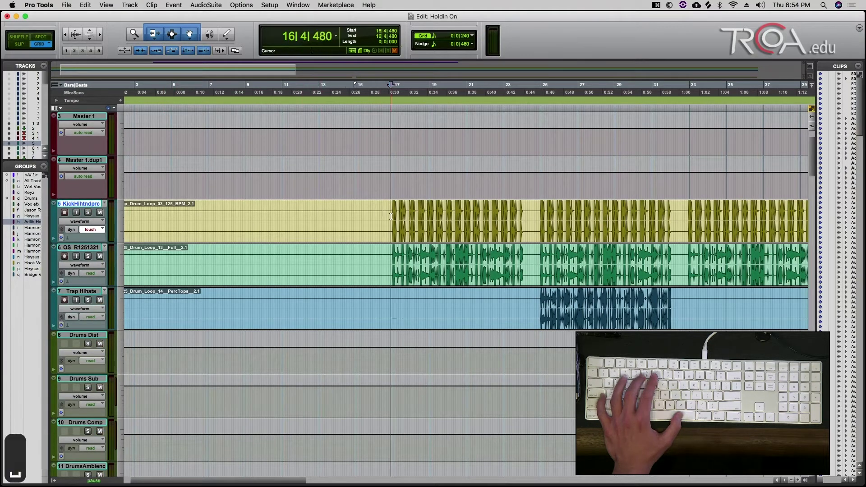
key("super+equal")
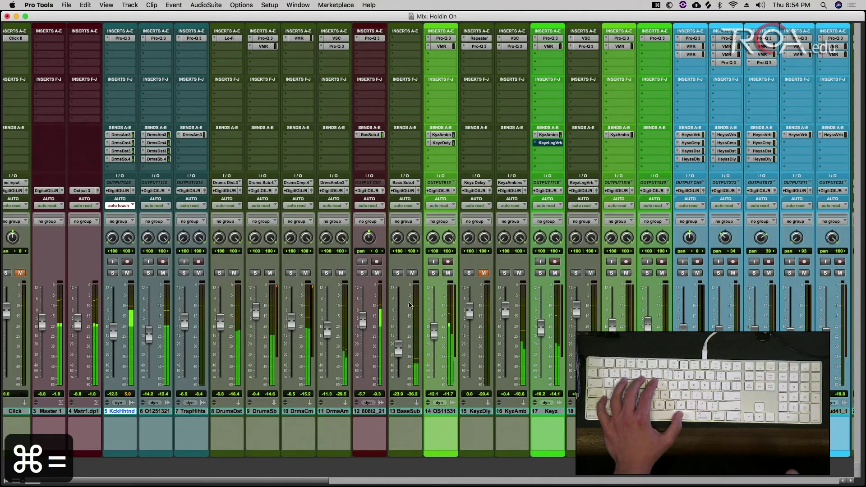
key("space")
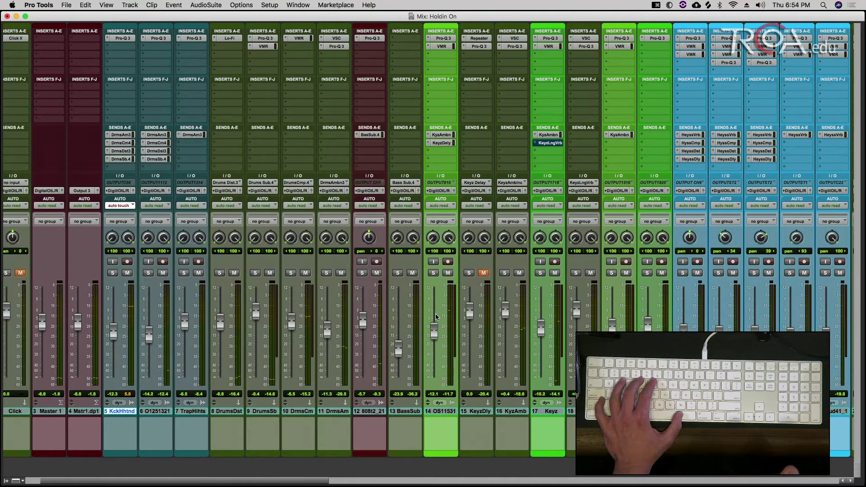
Step: Set the KickHihtndprc track's automation mode to read in the Mix window
scroll(436, 317, "right", 4)
scroll(437, 317, "right", 10)
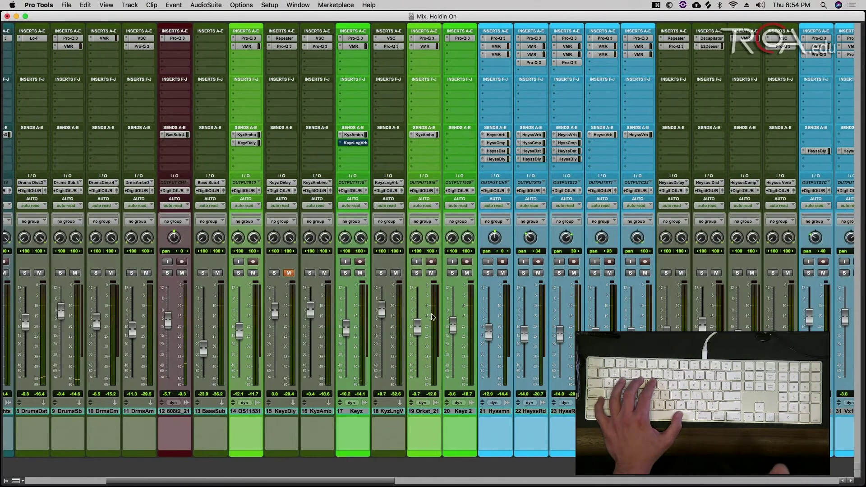
scroll(432, 317, "left", 15)
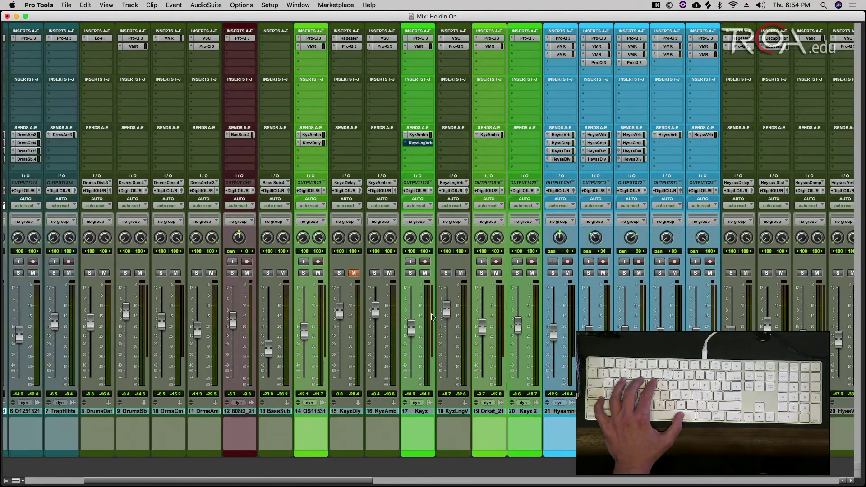
scroll(432, 317, "left", 1)
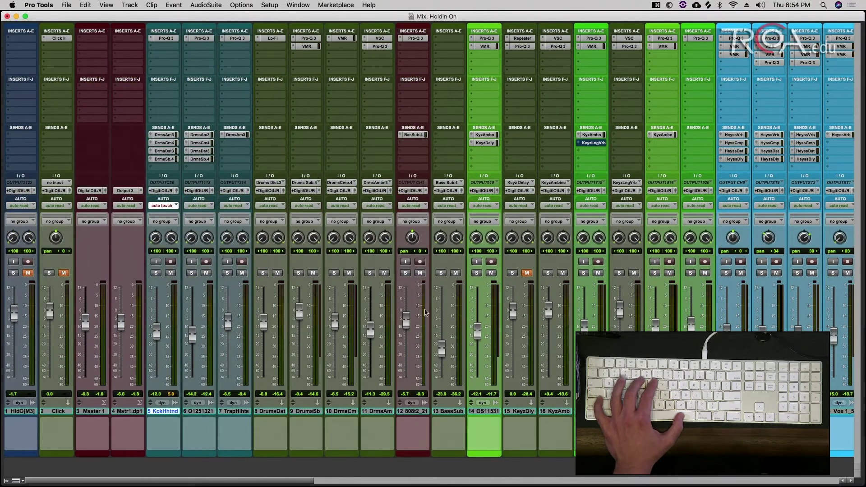
left_click(162, 206)
left_click(171, 202)
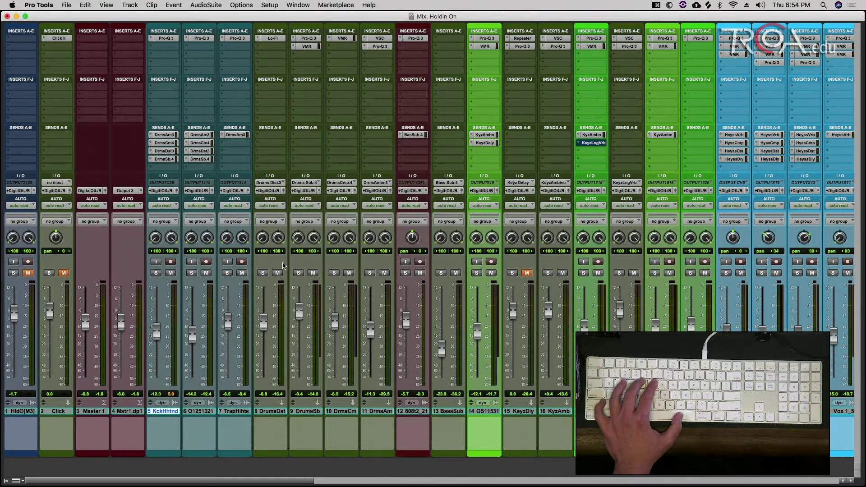
Step: Locate the adlib vocal tracks in the Mix and Edit windows, and play the session from 2|4|720
scroll(283, 266, "right", 10)
scroll(283, 265, "right", 18)
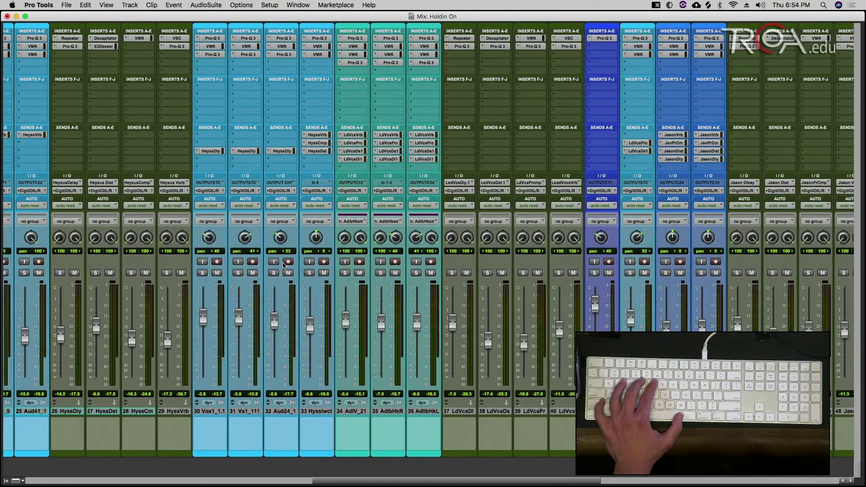
key("super+equal")
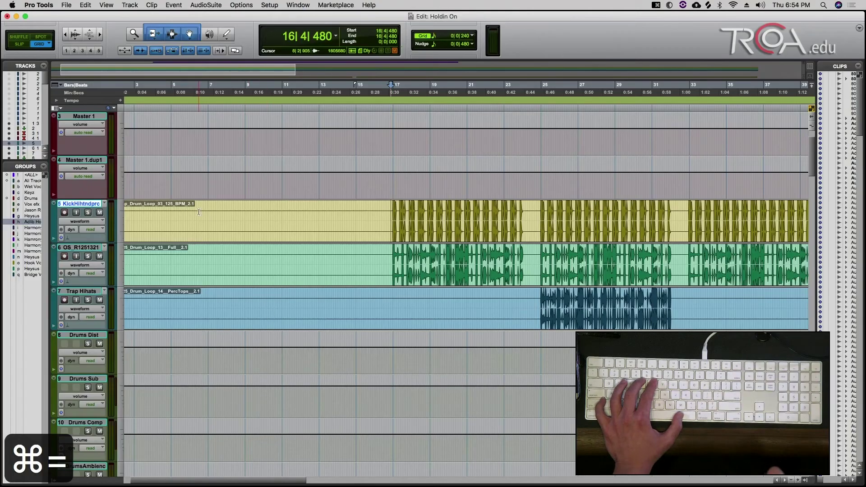
scroll(162, 220, "down", 10)
scroll(163, 219, "down", 10)
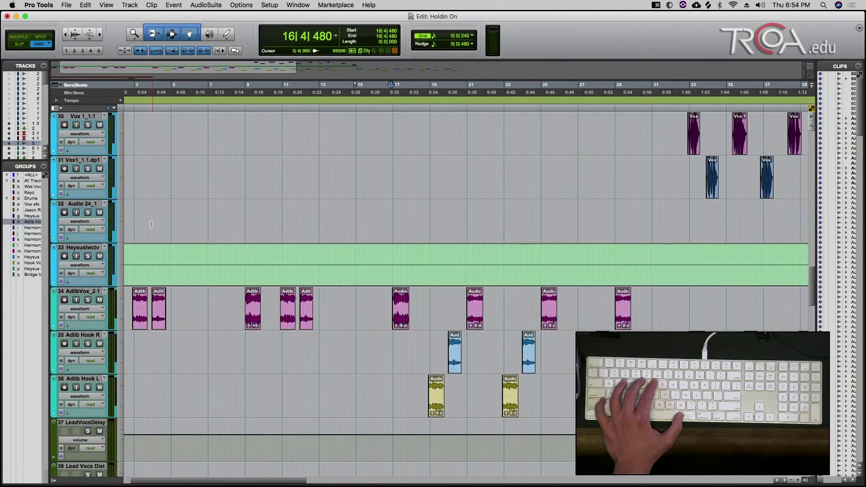
left_click(133, 258)
key("space")
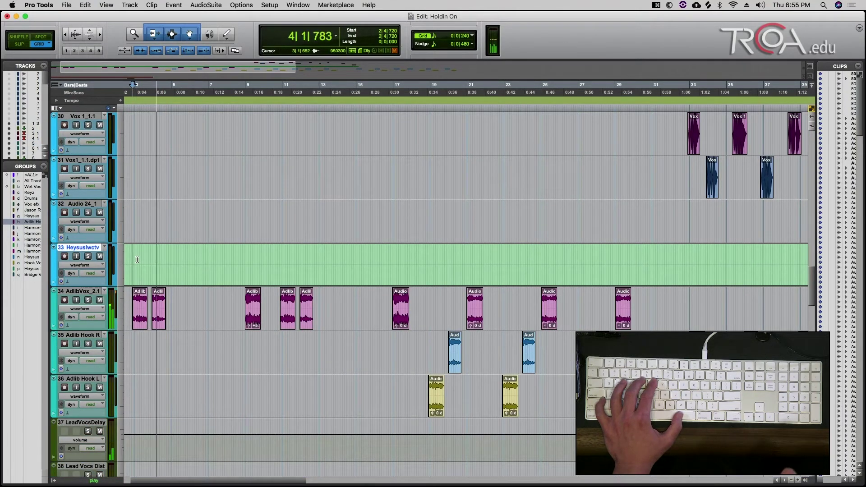
key("r")
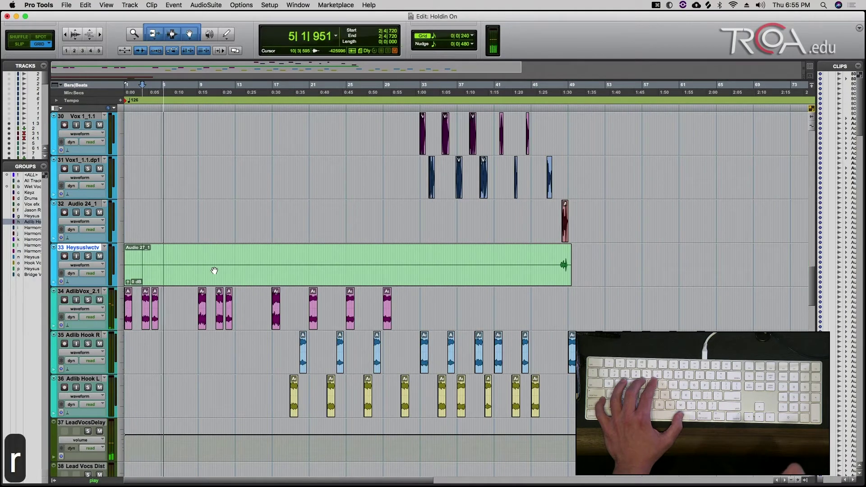
key("space")
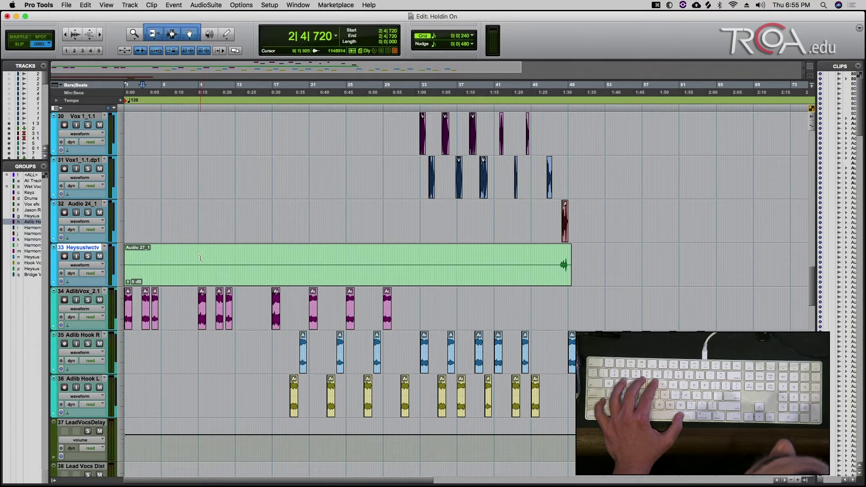
Step: Play the adlib hook passage briefly from 19|1|000, and stop playback
left_click(291, 263)
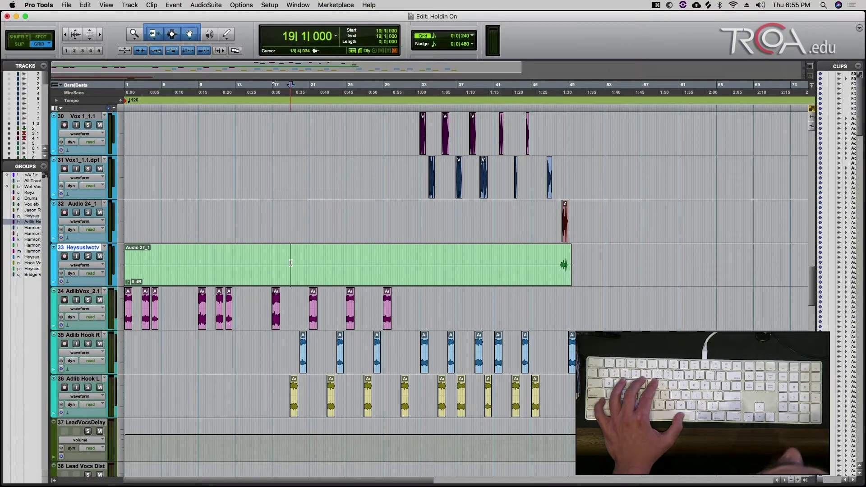
key("space")
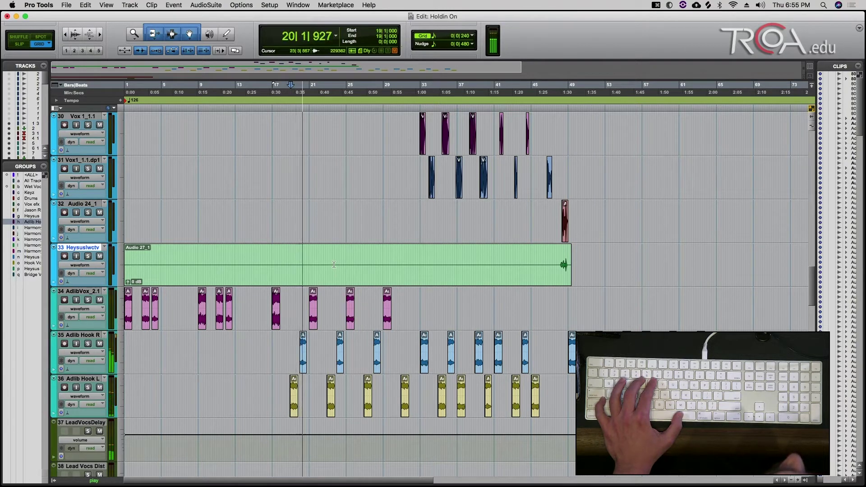
key("space")
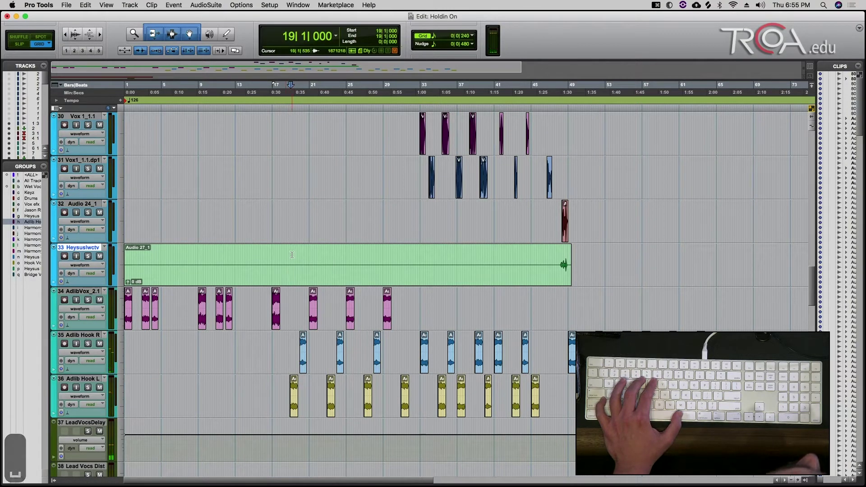
Step: Select the grouped adlib tracks at 18|4|480, view their channels in the Mix window, and return to the Edit window
left_click(289, 344)
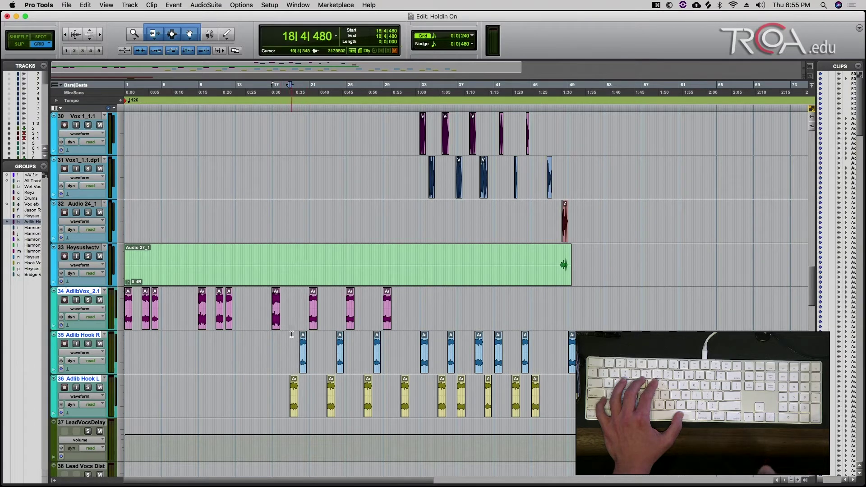
key("super+equal")
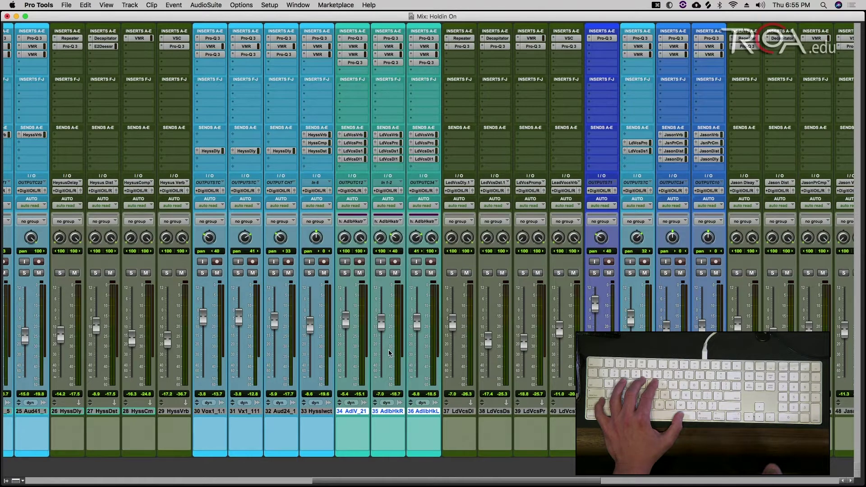
key("super+equal")
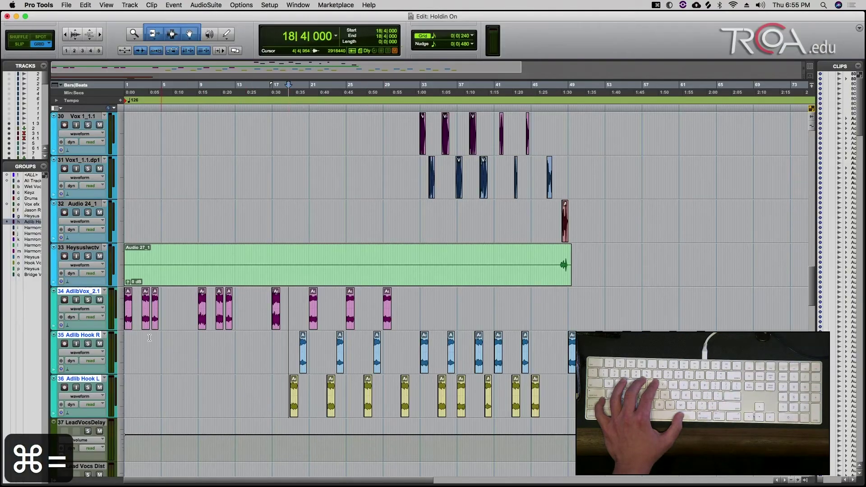
Step: Check the adlib channels in the Mix window, play the adlib hook passage briefly from 32|3|480 in the Edit window, and stop playback
key("super+equal")
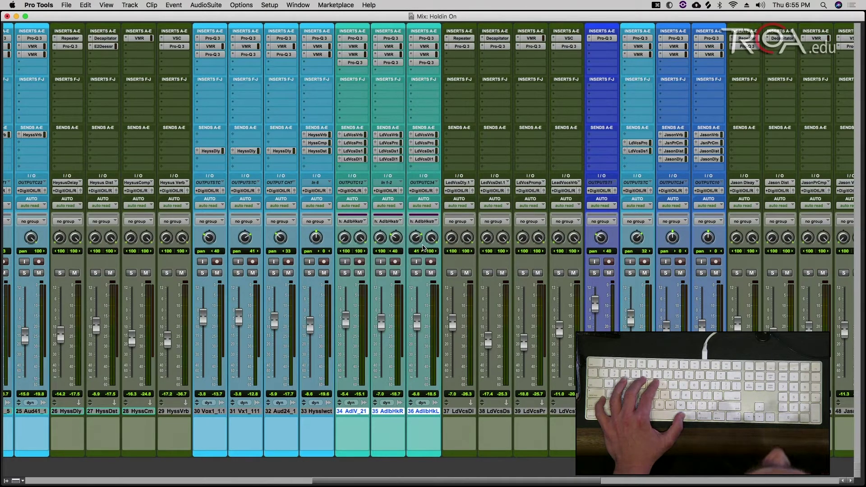
key("super+equal")
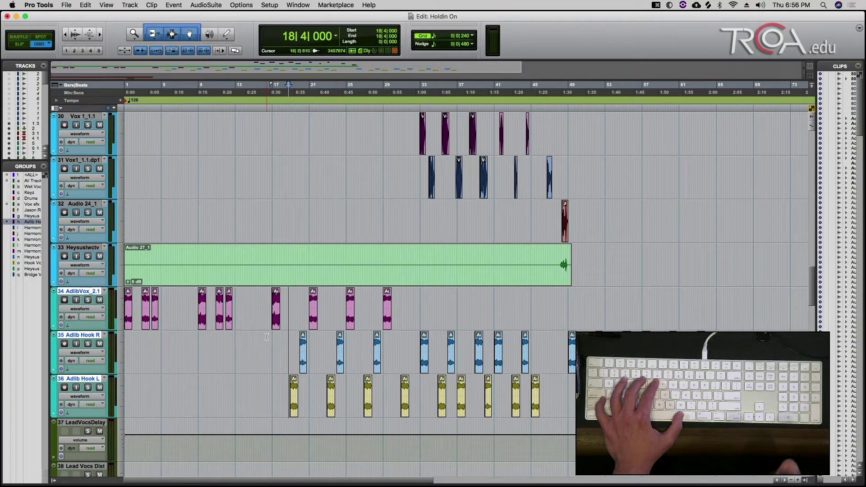
left_click(287, 346)
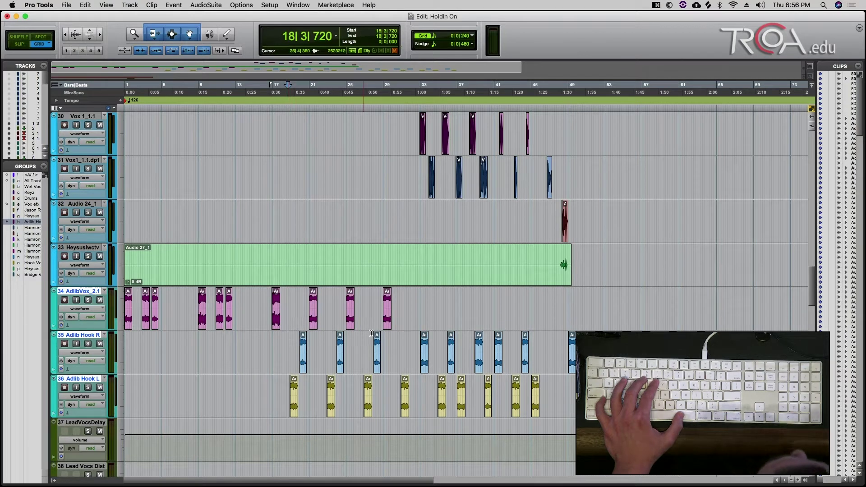
left_click(415, 338)
key("space")
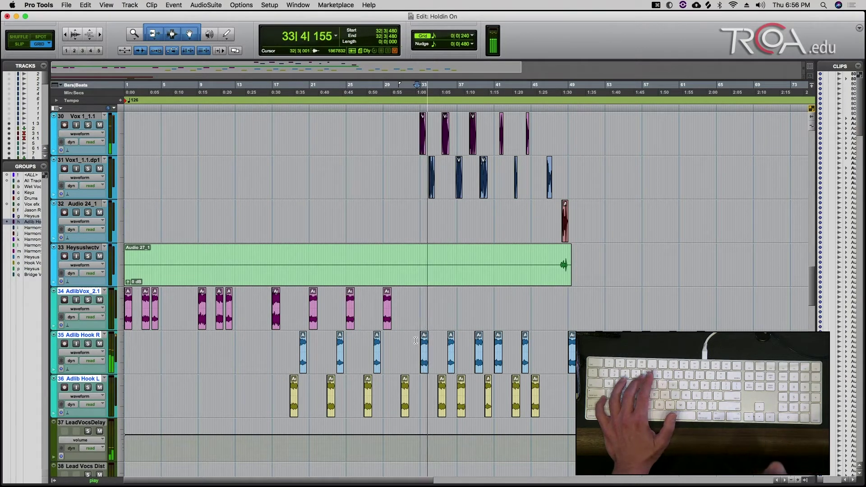
key("space")
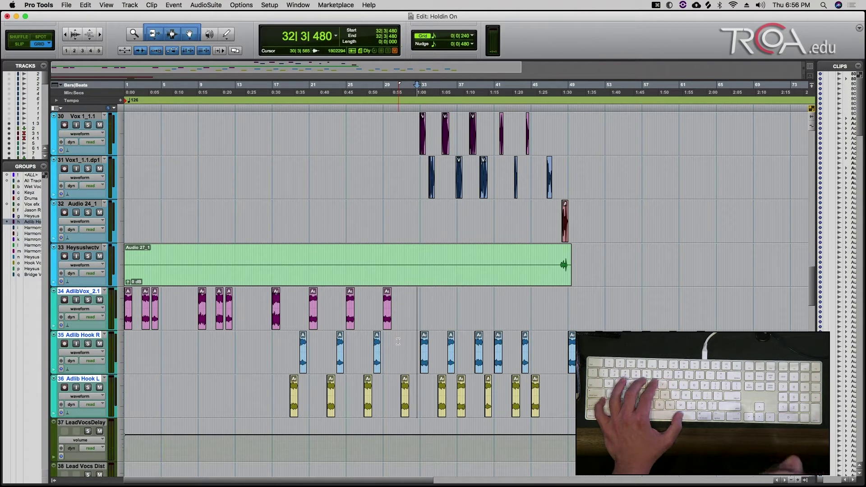
Step: Deactivate the Adlib Hook stereo group in the Mix window so that its three adlib tracks can be handled separately
key("super+equal")
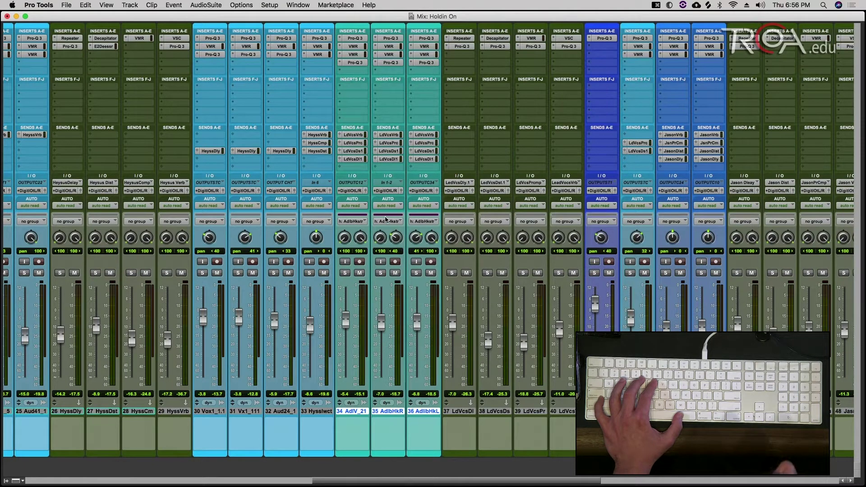
key("h")
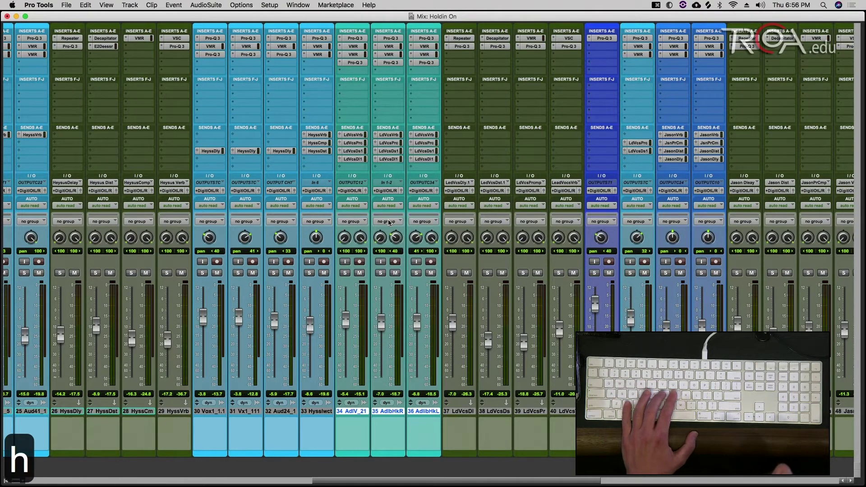
left_click(462, 412)
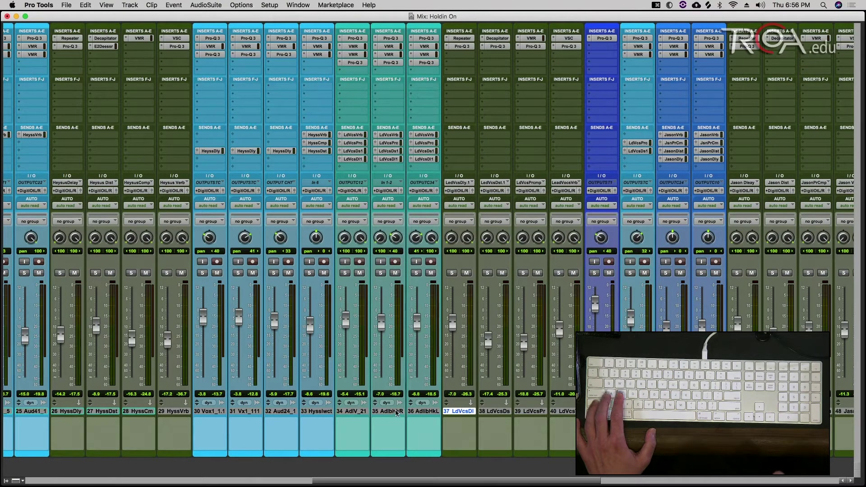
left_click(390, 220)
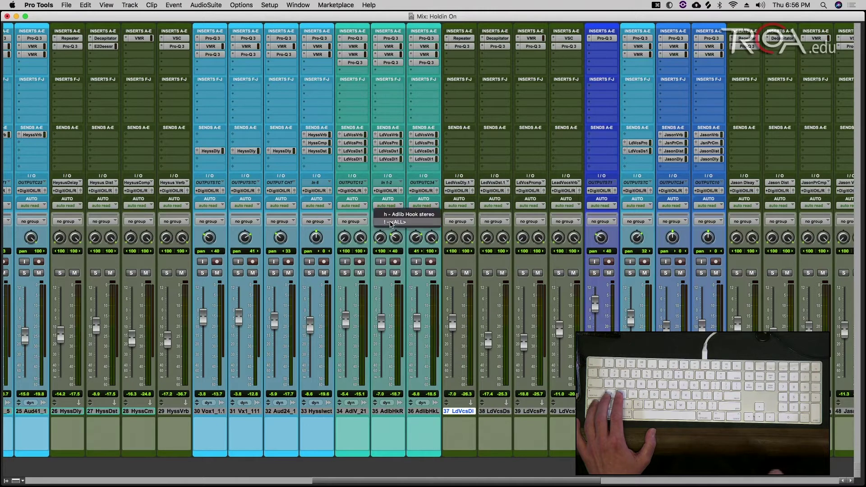
left_click(415, 215)
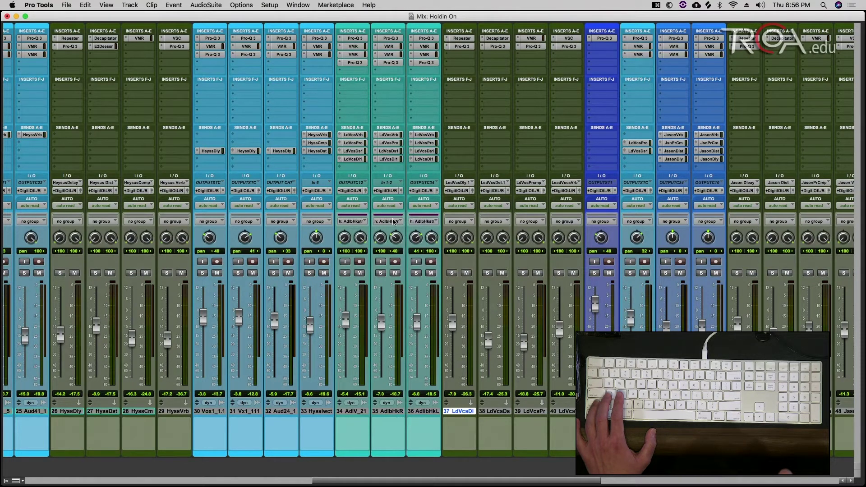
key("h")
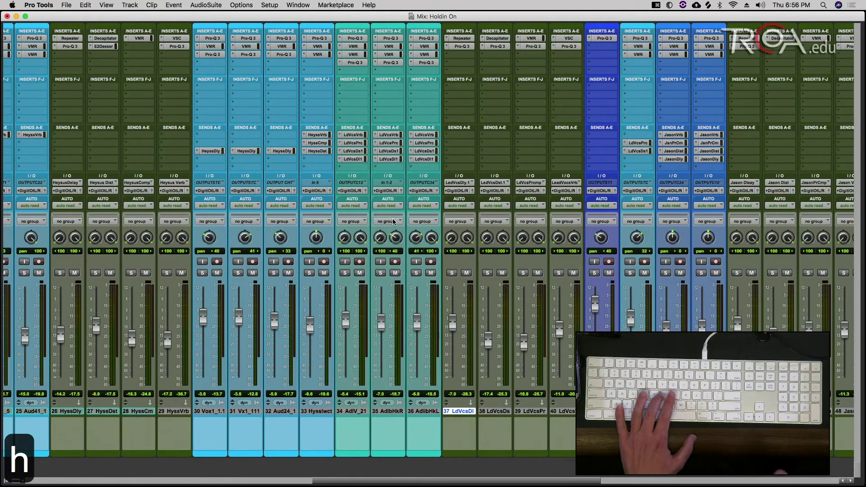
Step: Create a Mix/Edit group named "Adlibs background vocs" from the Adlib Hook R and Adlib Hook L tracks
left_click(388, 412)
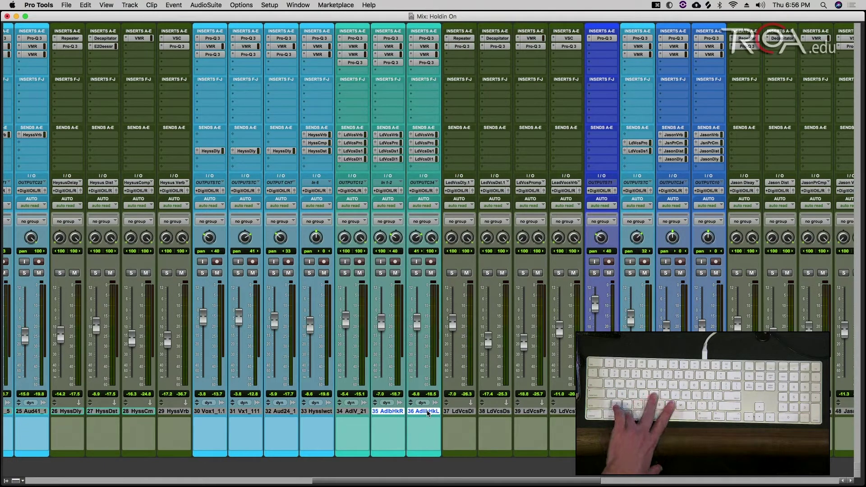
key("super+g")
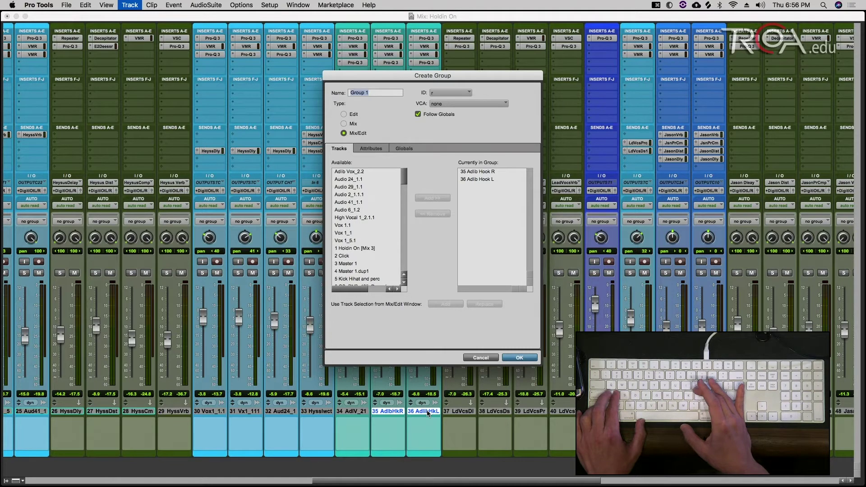
type("Adlib")
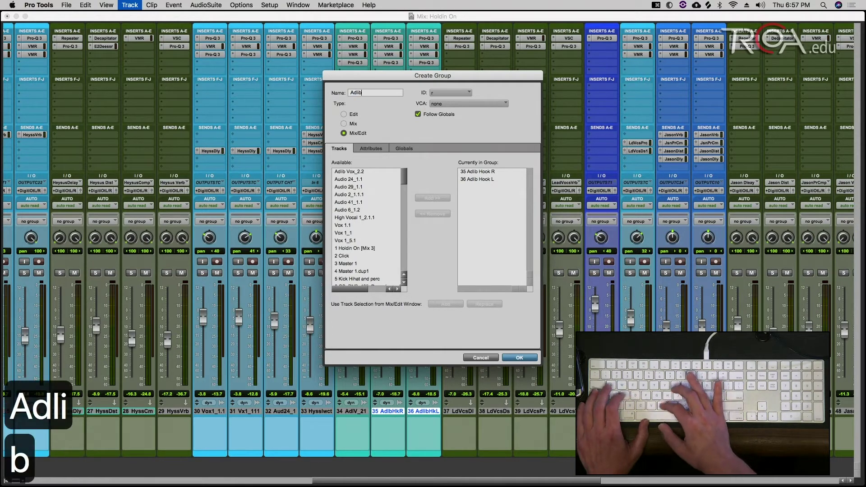
type("s back")
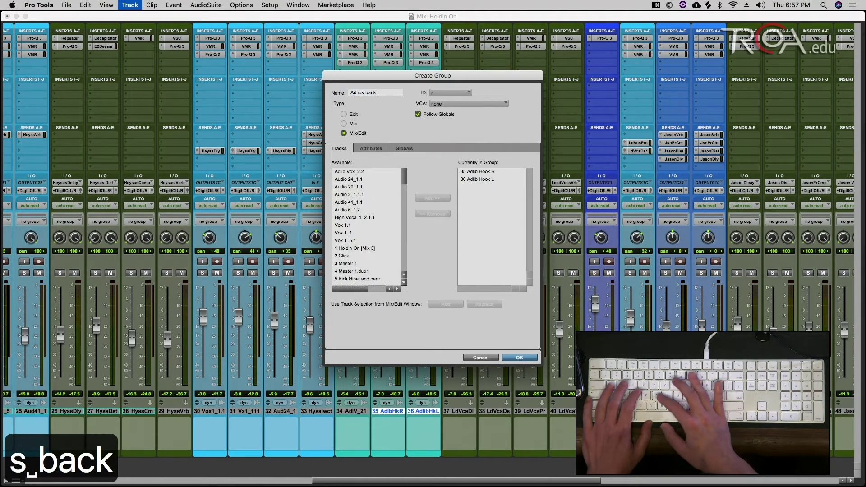
type("ground")
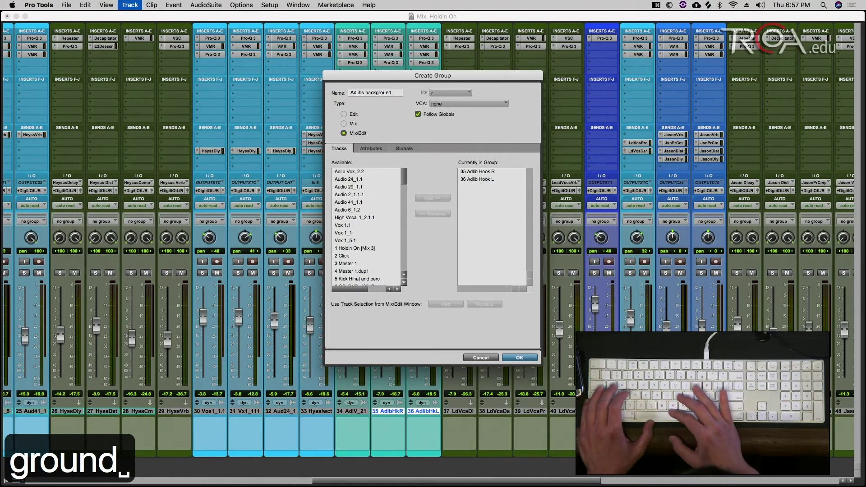
type(" vocs")
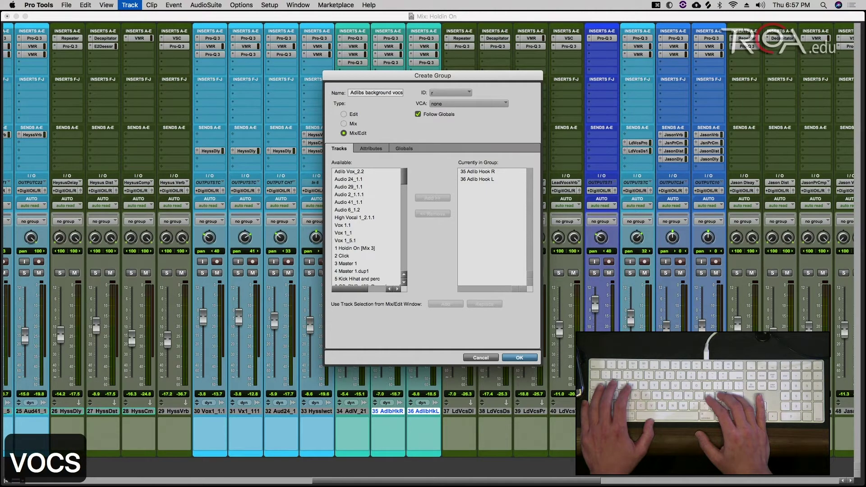
key("Return")
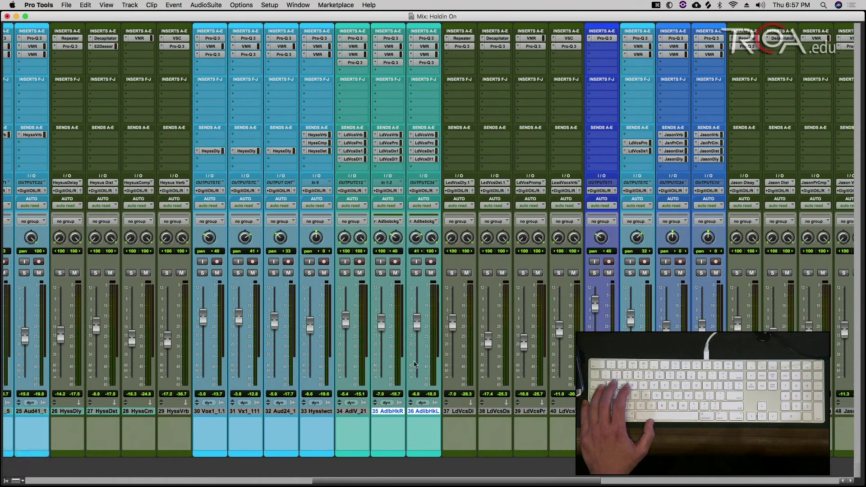
Step: Set the automation mode of both Adlib Hook R and Adlib Hook L to touch
left_click(424, 206)
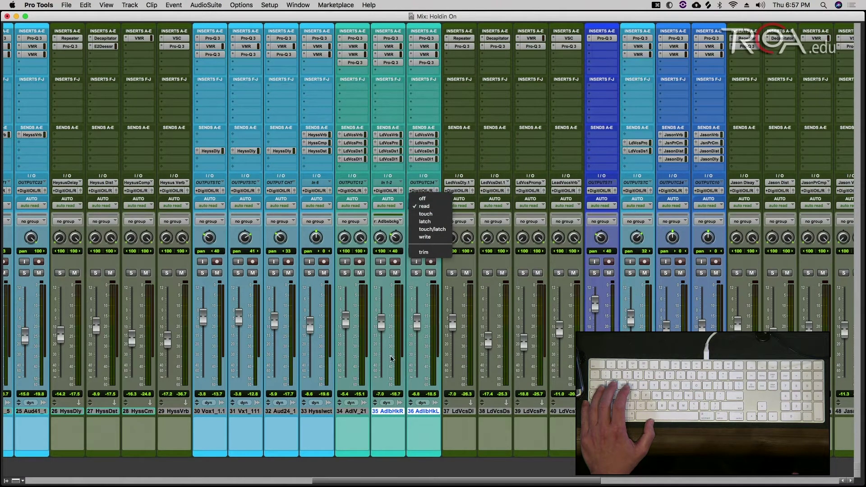
left_click(445, 247)
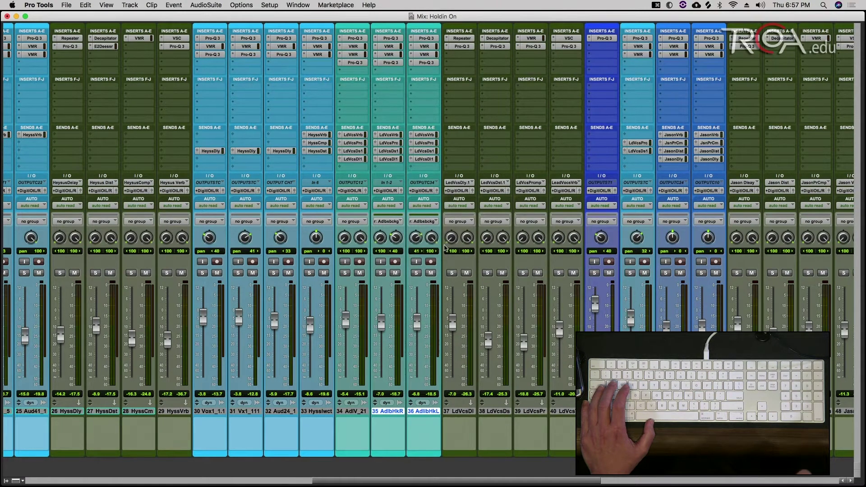
left_click(424, 206)
left_click(426, 211, "alt+shift")
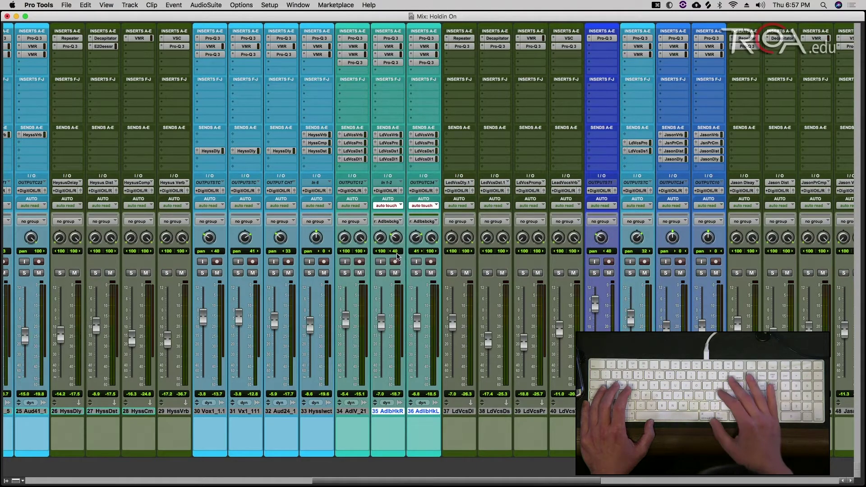
Step: Play from 25|2|240 and write touch volume automation on the grouped adlib hooks, lowering Adlib Hook L's fader to about -8.4 dB, and stop
key("super+equal")
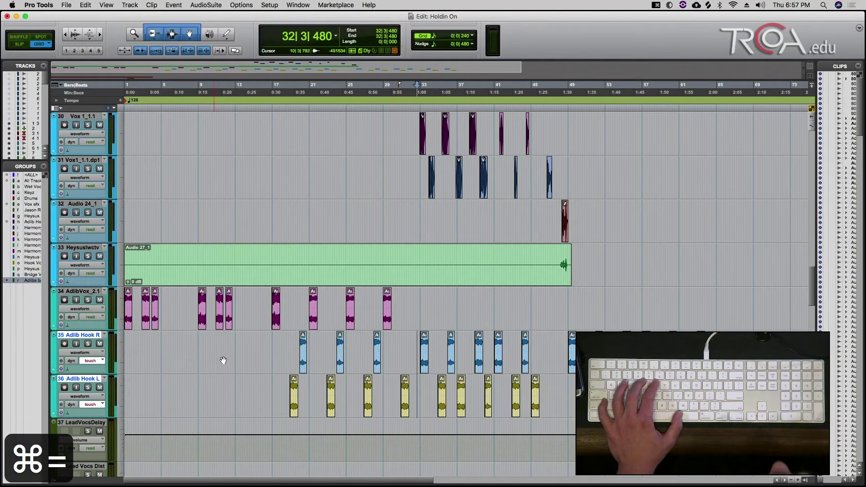
left_click(363, 342)
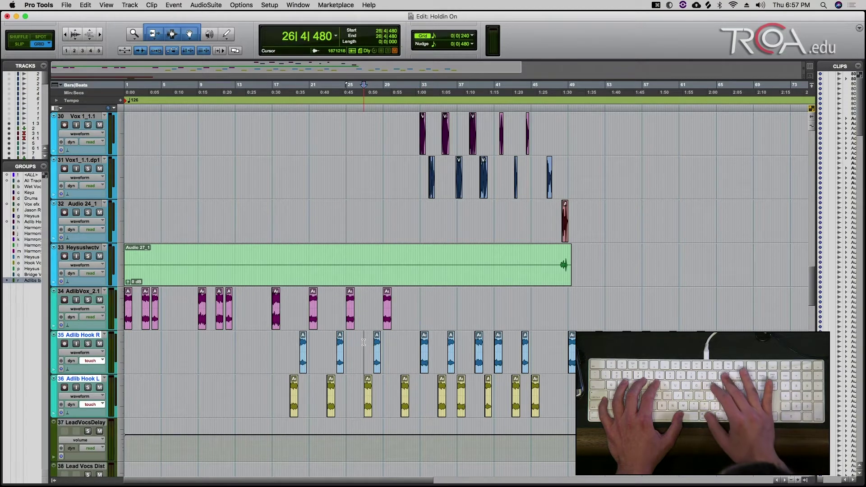
key("super+equal")
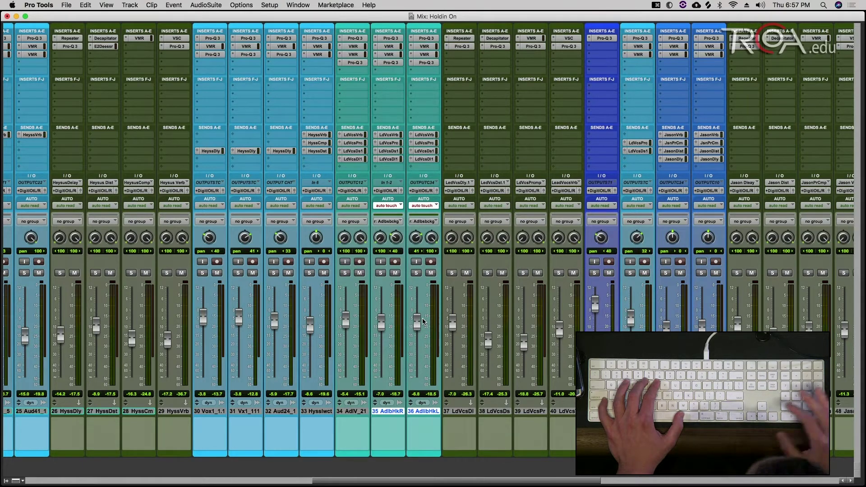
key("super+equal")
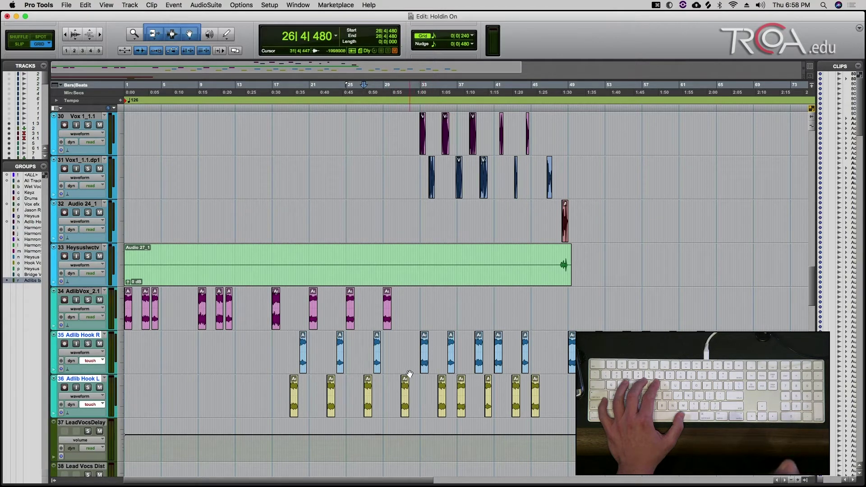
left_click(349, 345)
key("super+equal")
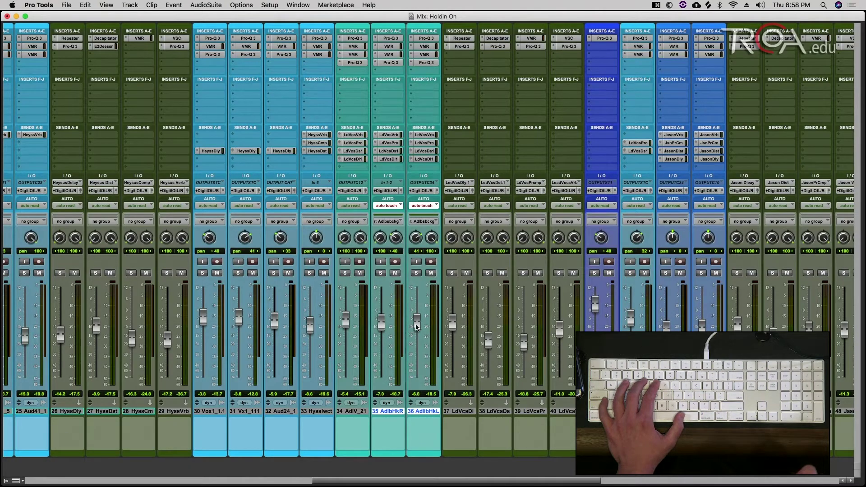
key("space")
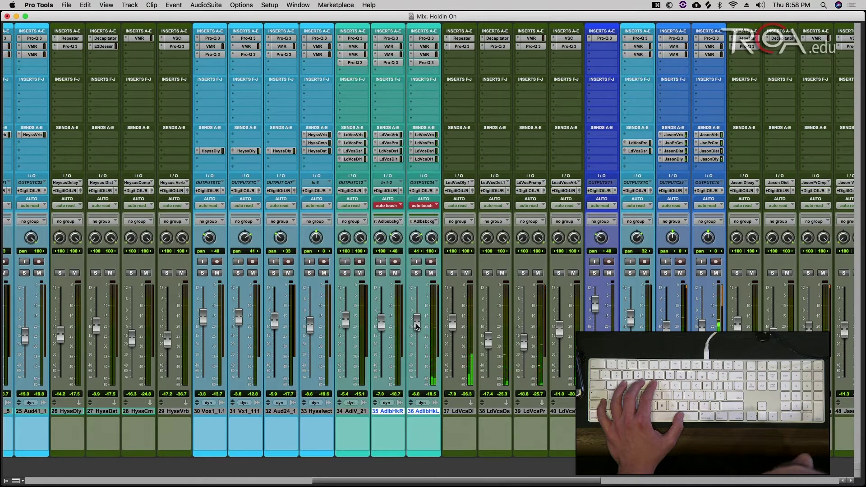
left_click_drag(416, 325, 418, 330)
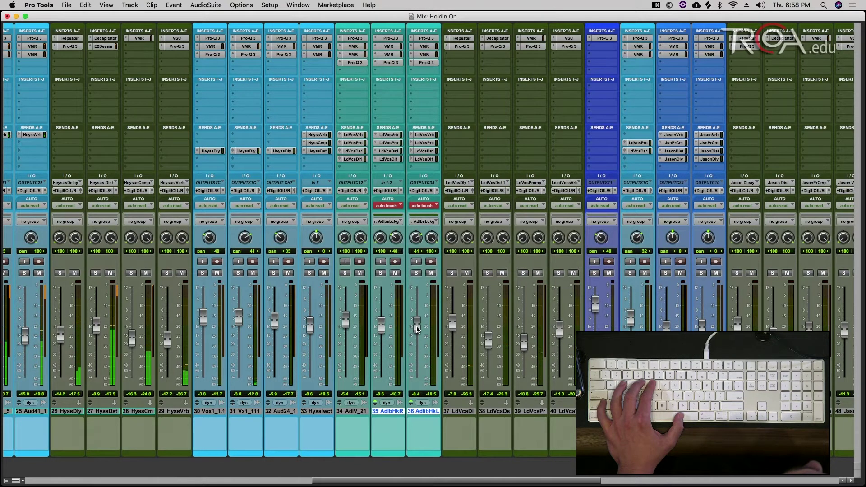
left_click_drag(417, 330, 417, 329)
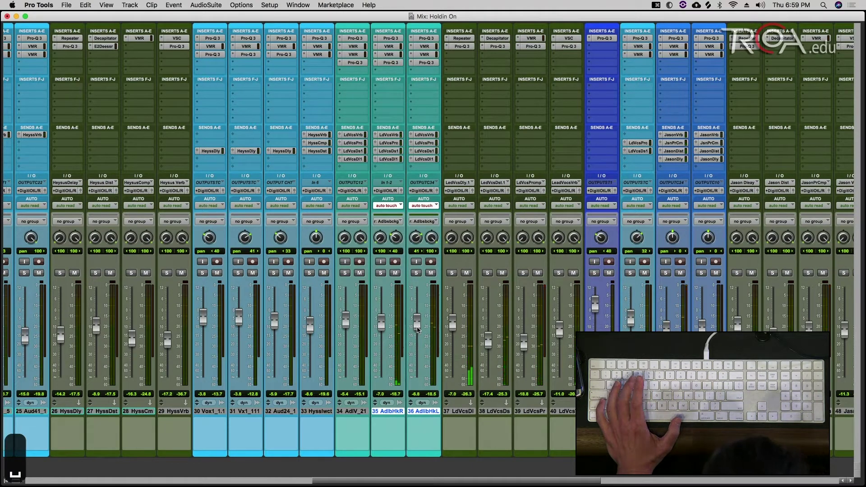
Step: Show the volume automation playlist on the Adlib Hook R and Adlib Hook L tracks in the Edit window
key("super+equal")
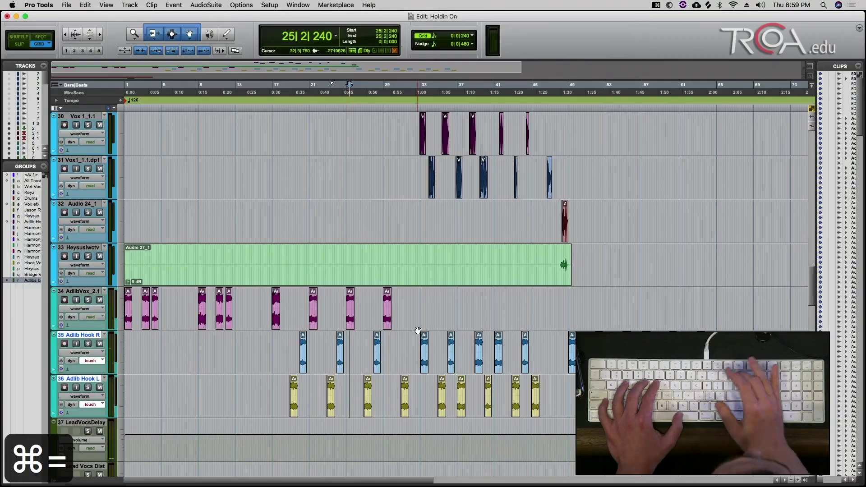
left_click(88, 353)
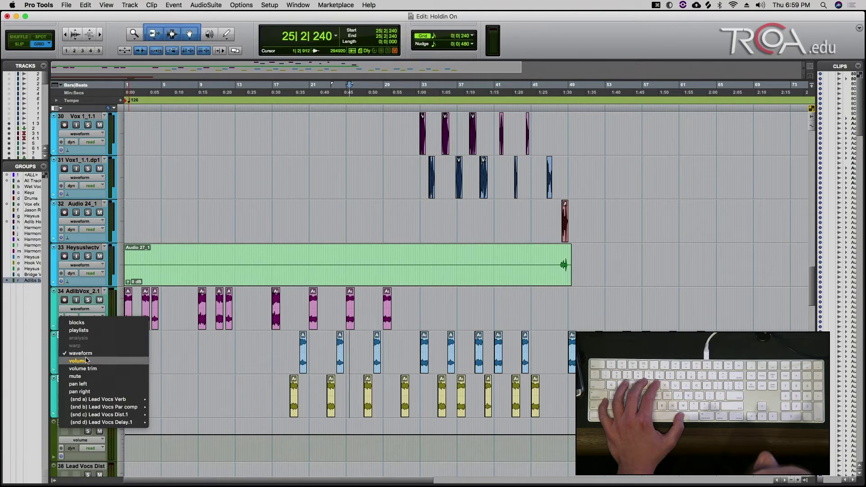
left_click(85, 360)
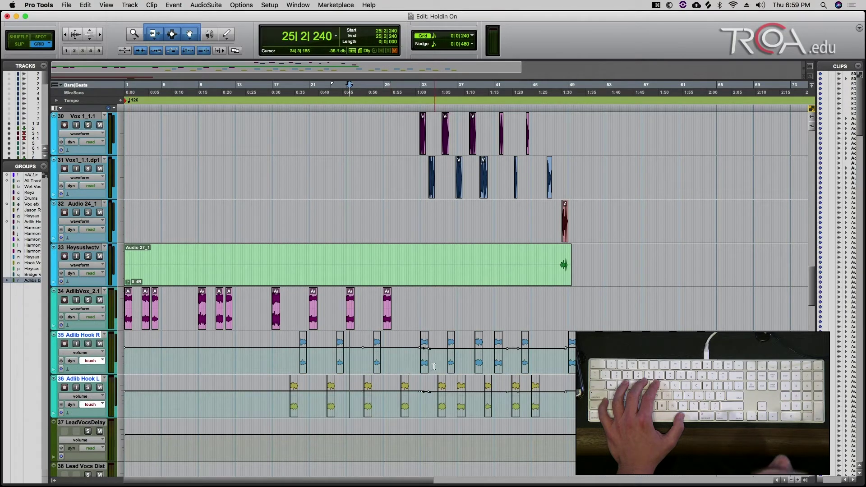
Step: Examine the written volume breakpoints around the Adlib Hook R clip at bar 33 up close
left_click(424, 356)
key("t")
key("t")
key("t")
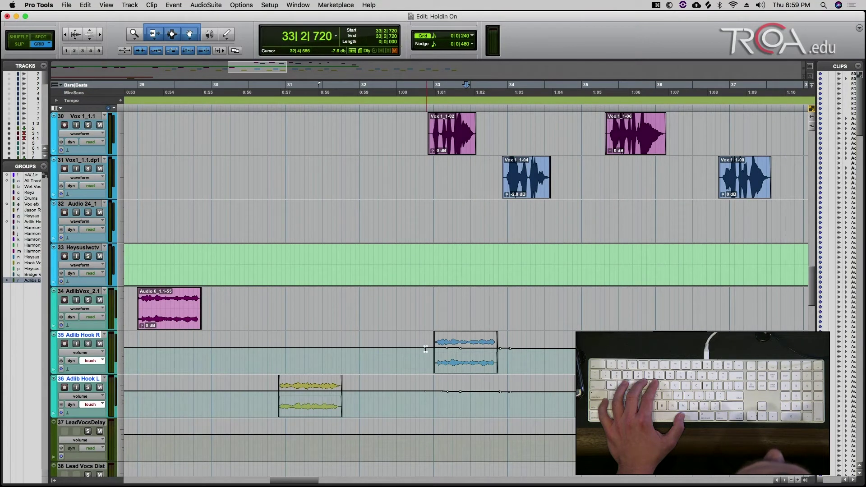
left_click(424, 348)
key("space")
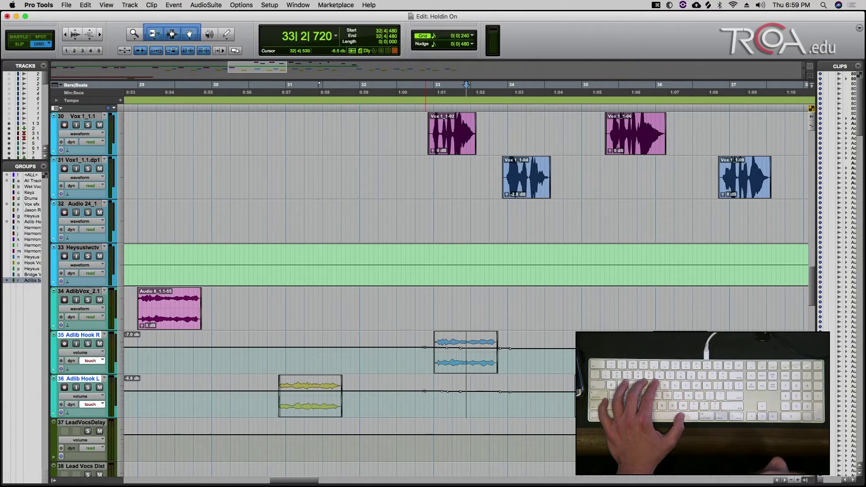
left_click(511, 348)
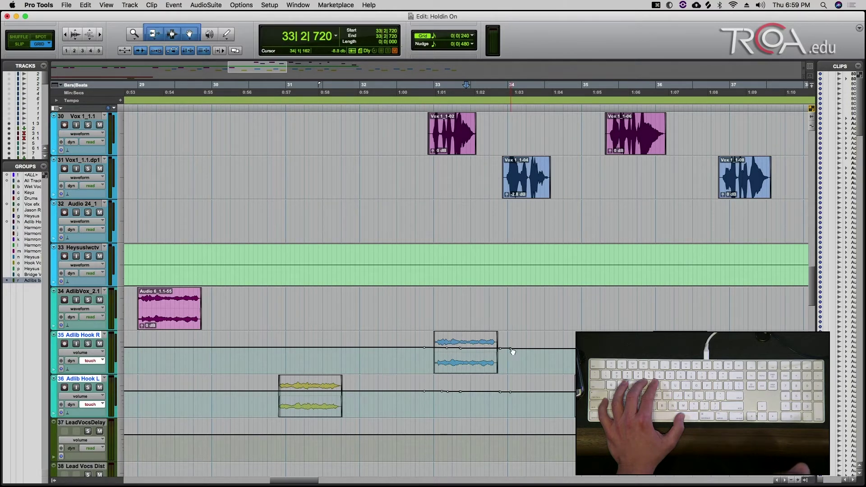
Step: Set the automation mode of the grouped Adlib Hook R and Adlib Hook L tracks to latch
key("r")
key("r")
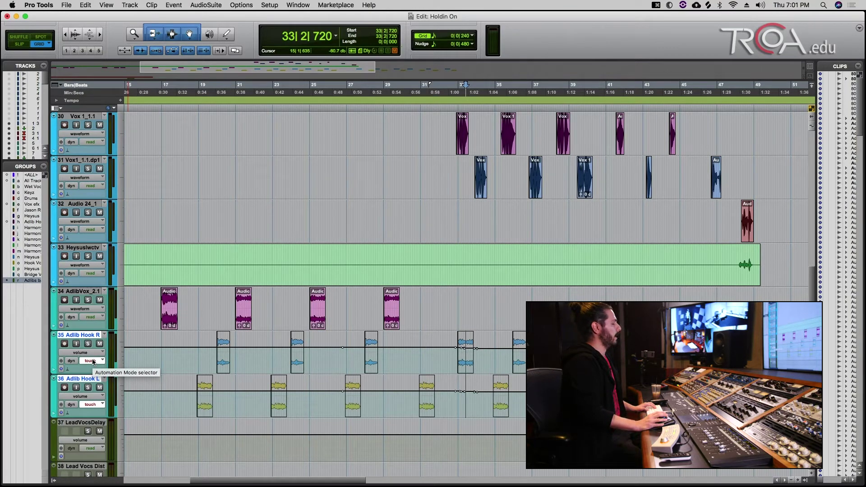
key("super+equal")
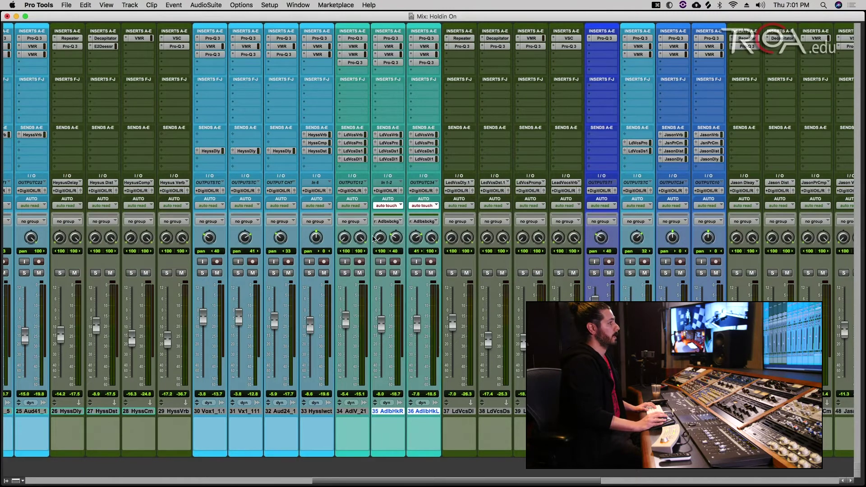
left_click(393, 206)
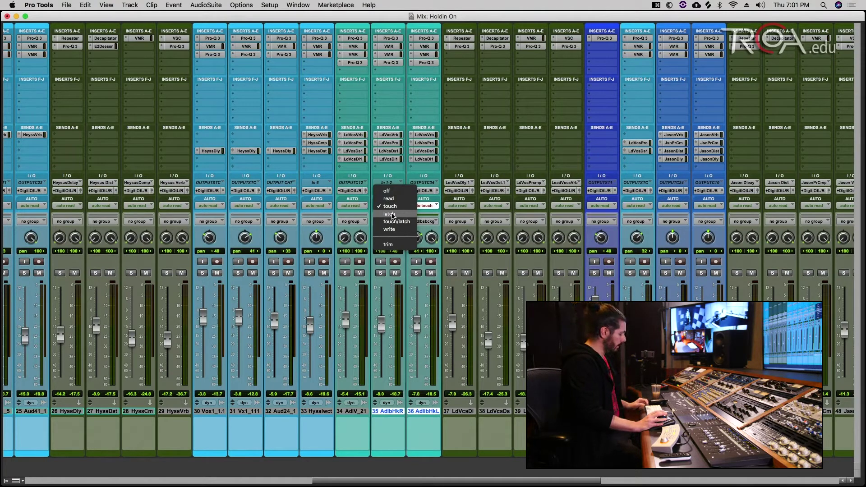
left_click(391, 214)
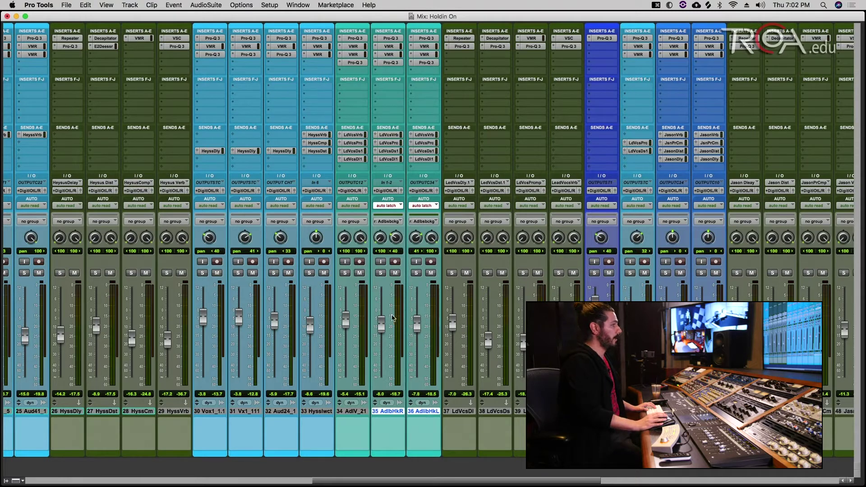
Step: Delete the volume automation on both Adlib Hook tracks from 26|3|480 to 49|3|240 and place the edit cursor at 26|3|720
key("super+equal")
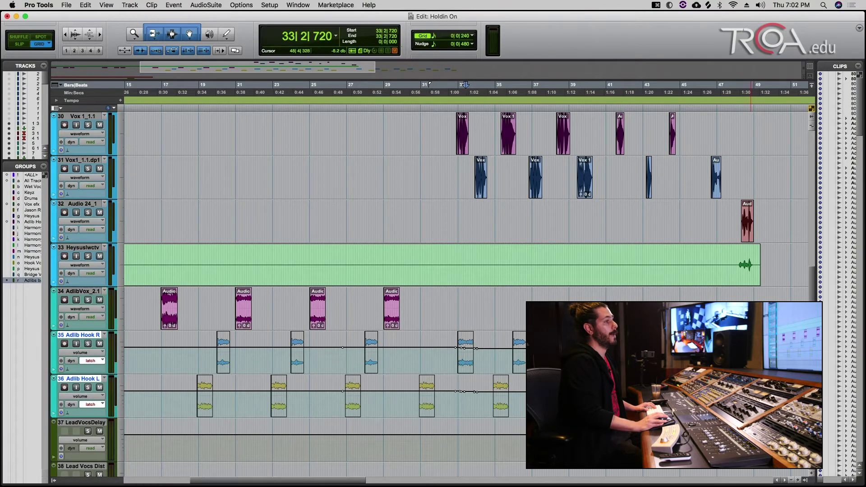
key("t")
key("r")
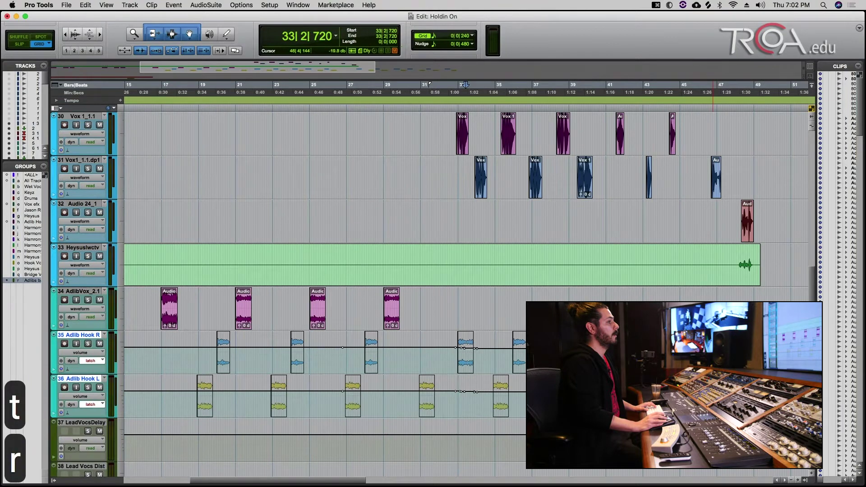
scroll(712, 356, "right", 3)
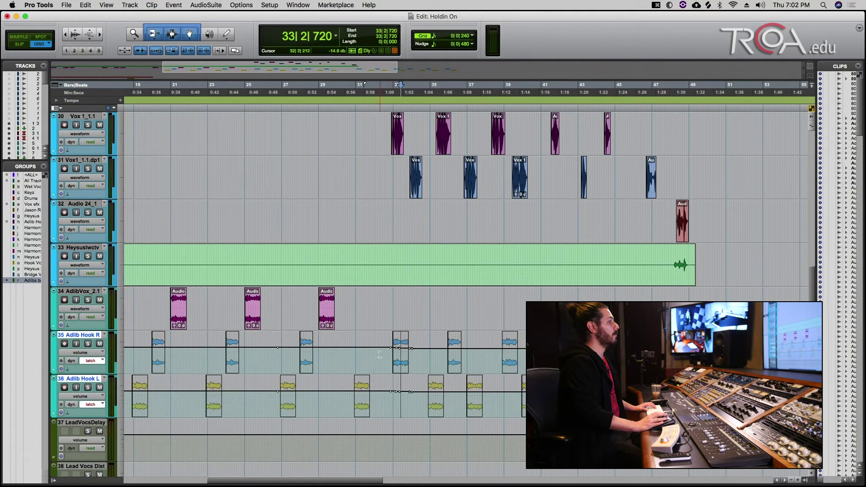
left_click_drag(275, 360, 699, 395)
key("BackSpace")
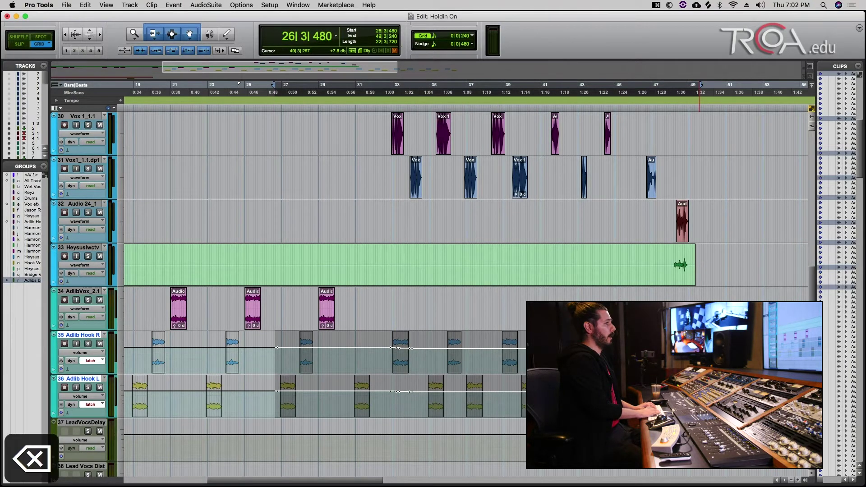
left_click(276, 352)
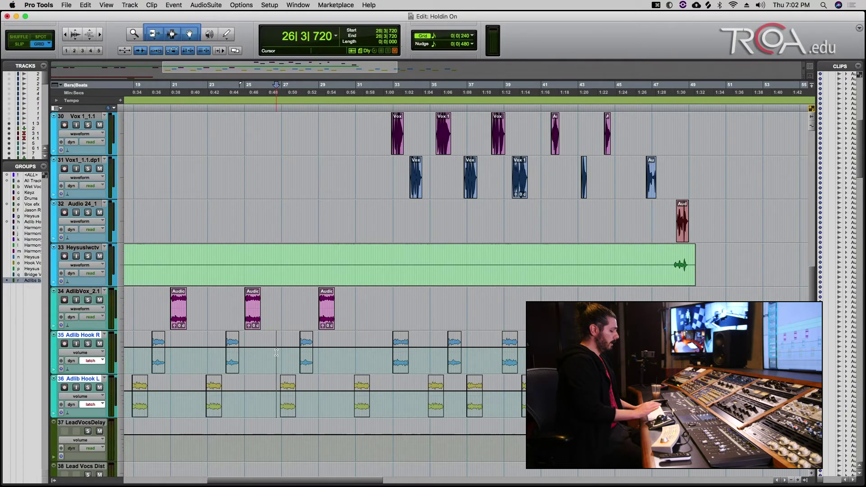
Step: Play from 26|3|720 and write latch volume automation on the grouped adlib hooks, lowering Adlib Hook L's fader to about -8.6 dB, and stop
key("super+equal")
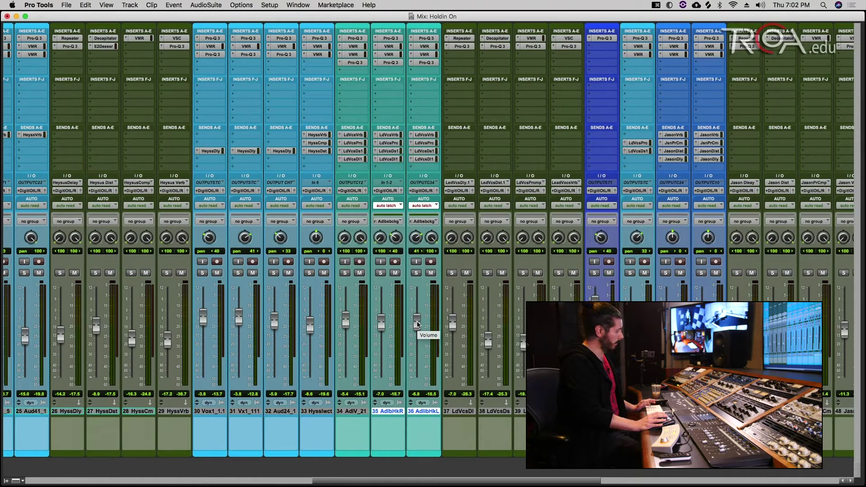
key("space")
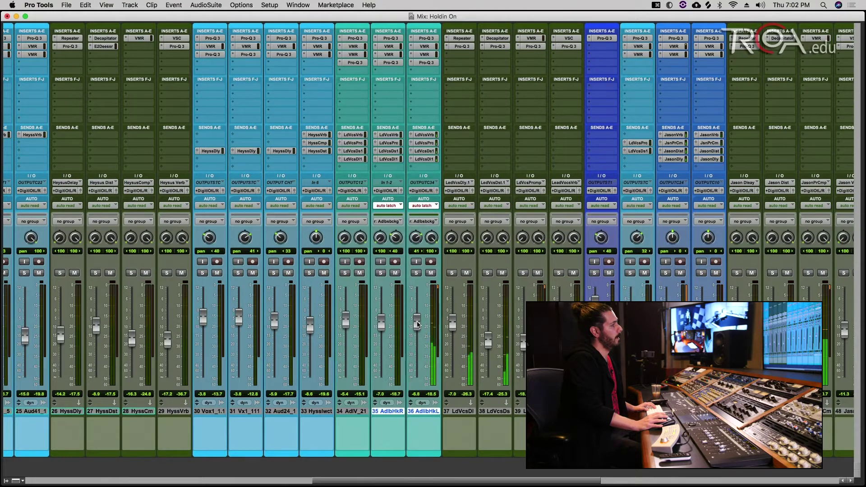
left_click(417, 322)
left_click_drag(417, 324, 417, 327)
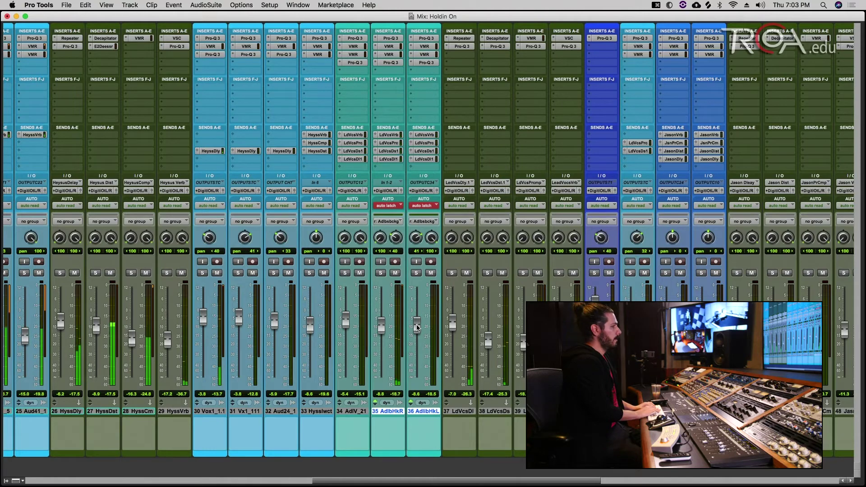
key("space")
Step: Review the latch-written volume lines on the Adlib Hook tracks in the Edit window and undo the latch pass
key("super+equal")
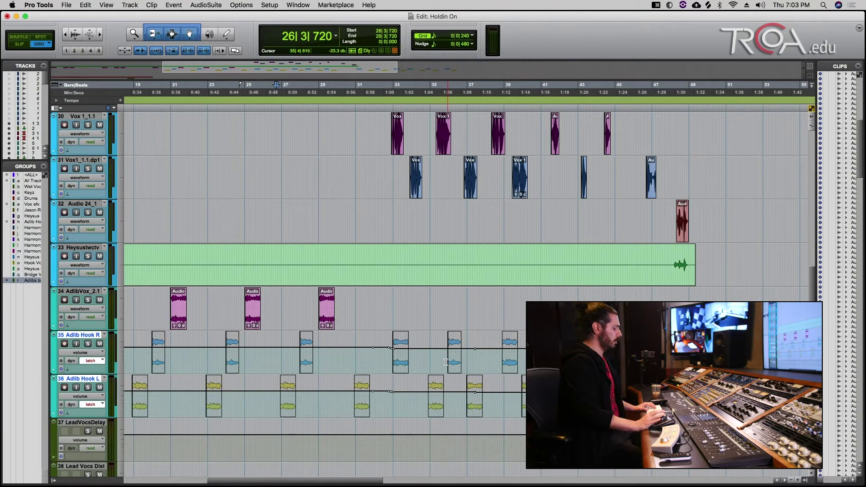
key("super+equal")
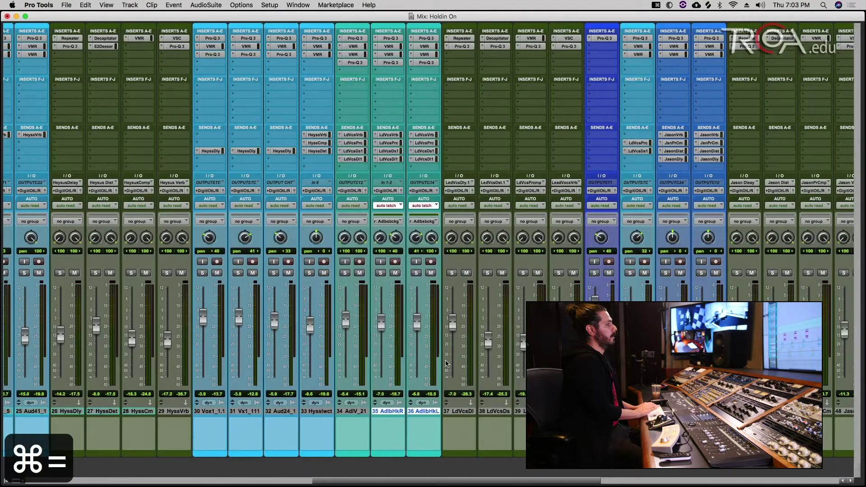
key("super+equal")
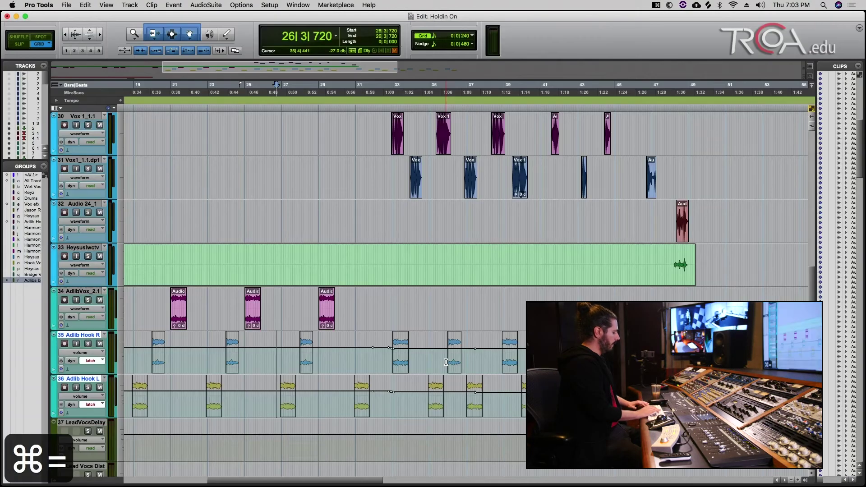
key("super+z")
Step: Set the automation mode of both selected Adlib Hook tracks back to touch
key("super+equal")
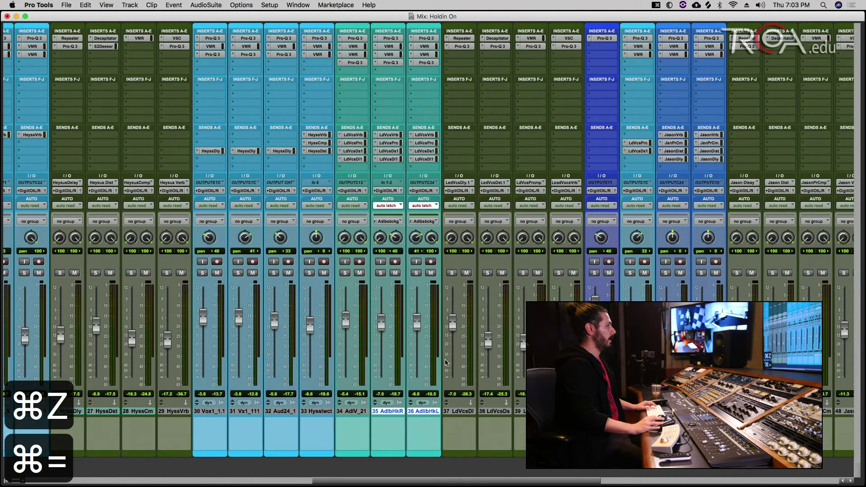
left_click(422, 205)
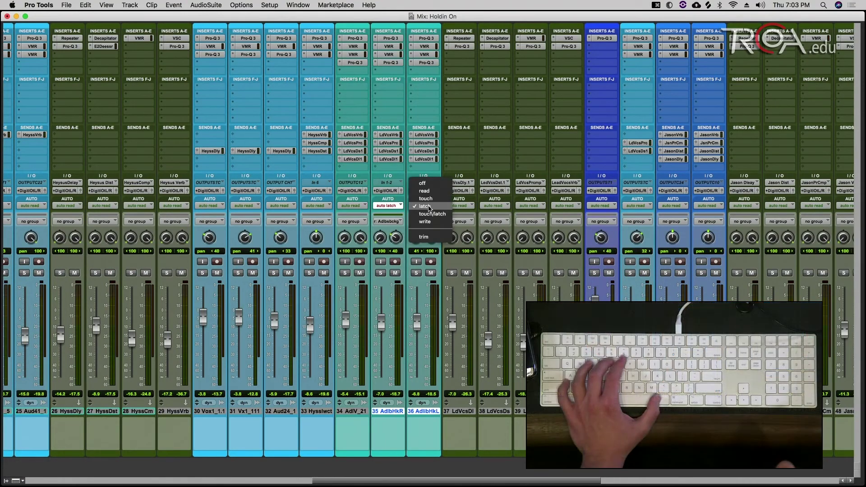
left_click(426, 199, "alt+shift")
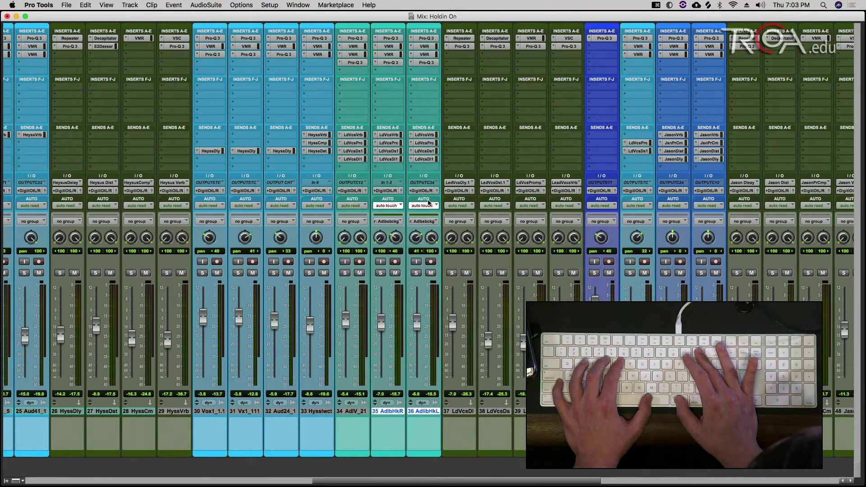
Step: Play from 26|3|720 and write touch volume automation on the adlib hooks, lowering Adlib Hook R's fader to about -8.6 dB, and stop
key("super+equal")
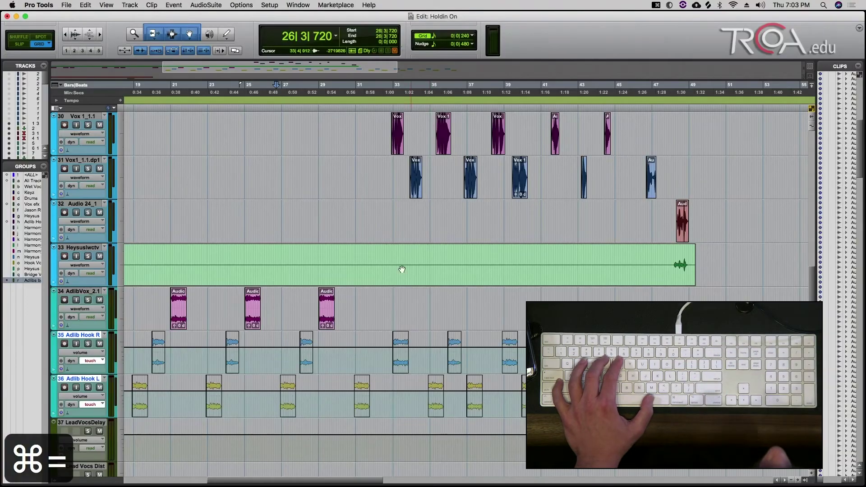
key("super+equal")
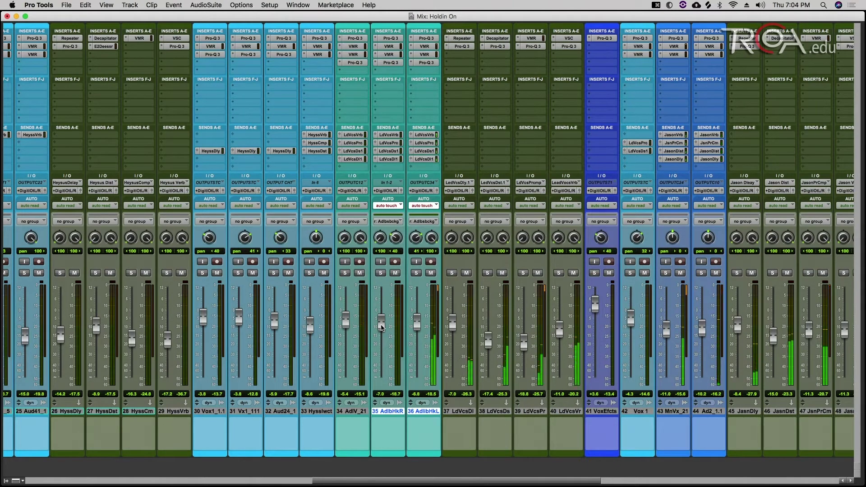
left_click(381, 328)
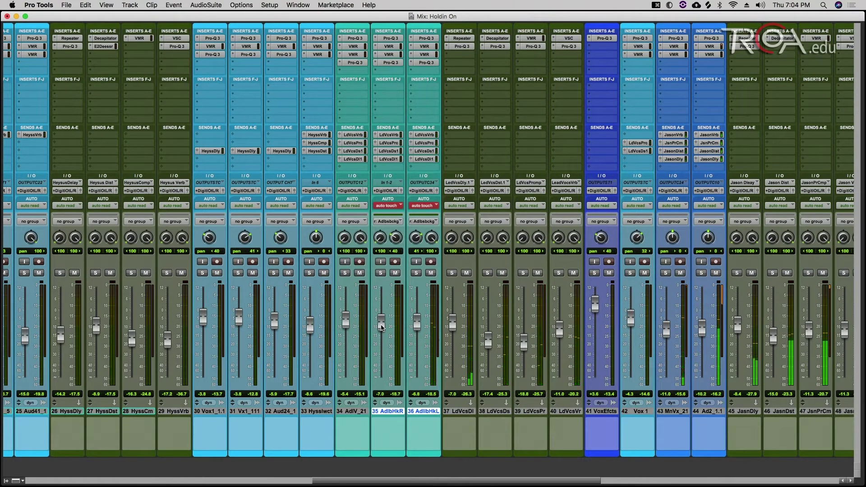
left_click_drag(381, 327, 381, 330)
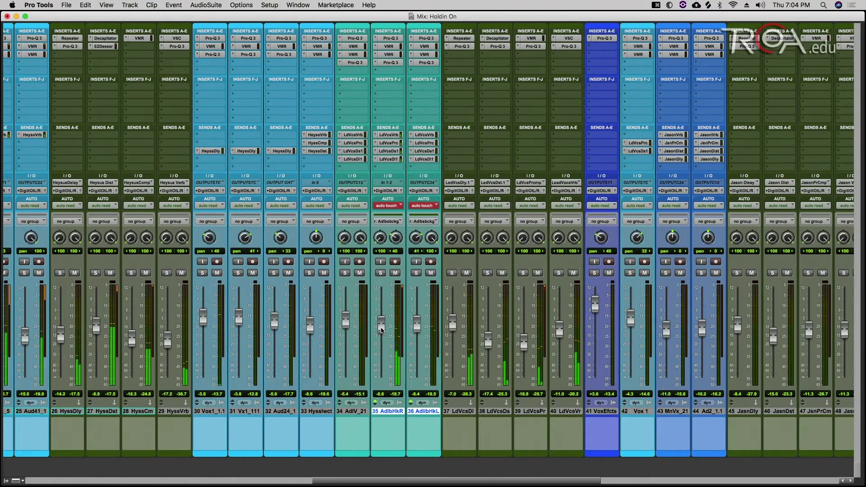
key("space")
key("super+equal")
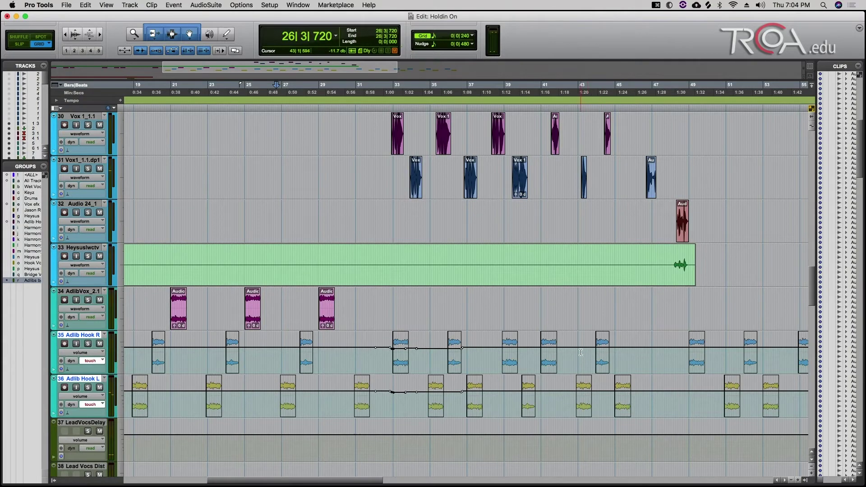
Step: Delete the volume breakpoints on both Adlib Hook tracks between 36|3|000 and 37|1|000
left_click(461, 354)
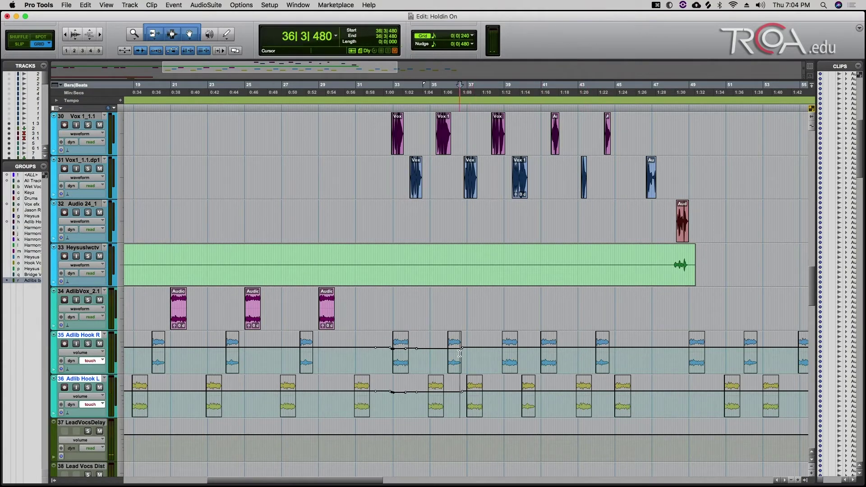
key("t")
left_click_drag(461, 354, 479, 357)
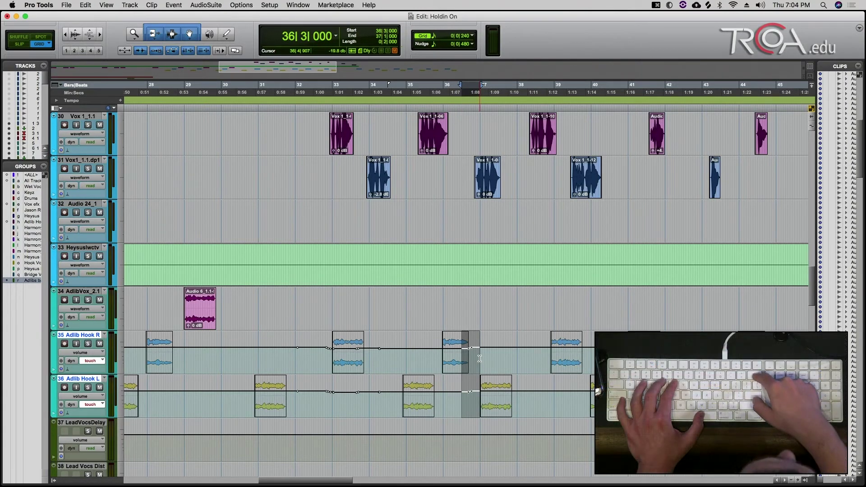
key("BackSpace")
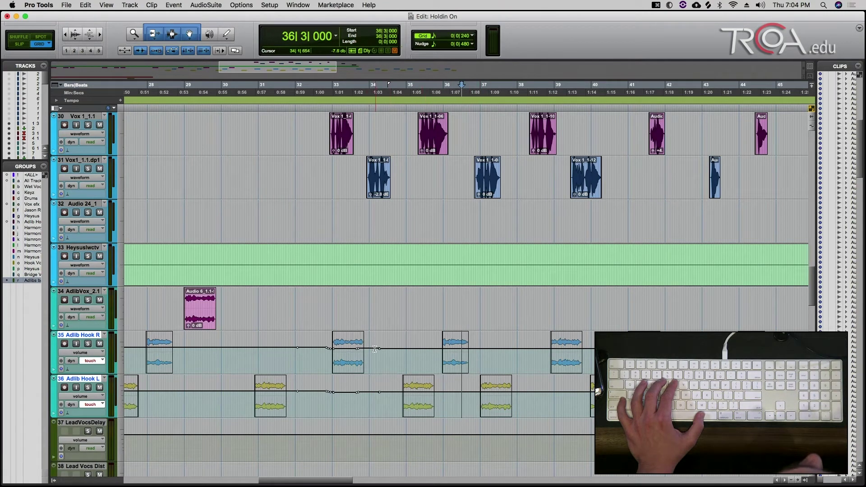
Step: Inspect the volume lines around bar 34 on both Adlib Hook tracks and undo the breakpoint deletion and the touch pass
key("r")
key("r")
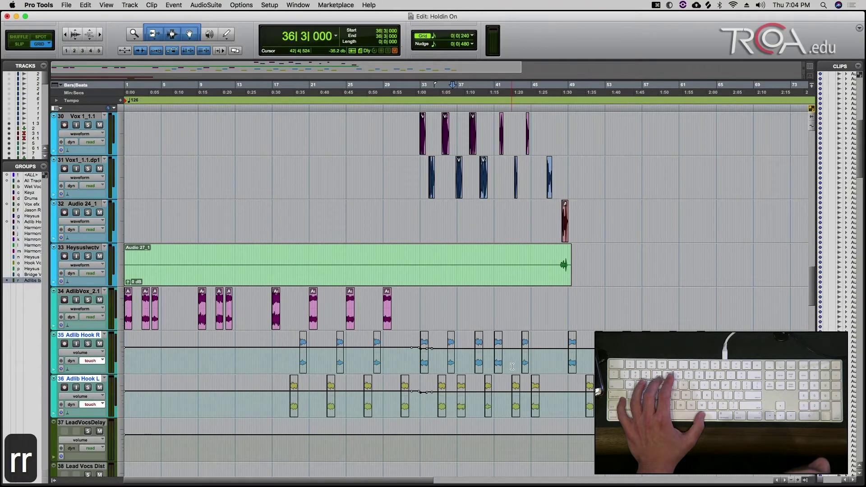
left_click(432, 353)
key("t")
key("t")
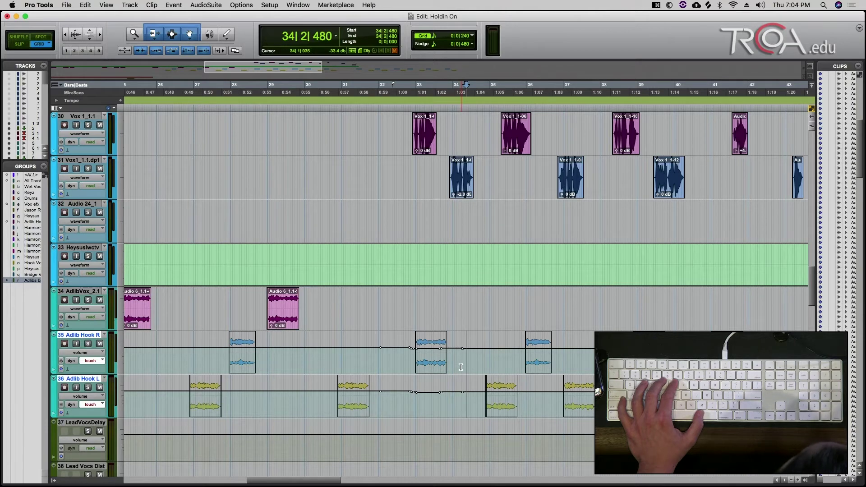
key("r")
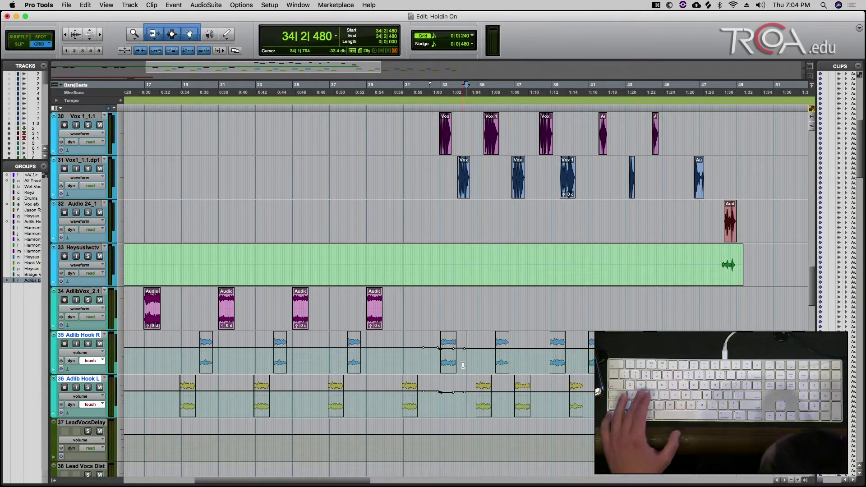
key("super+z")
key("super+z")
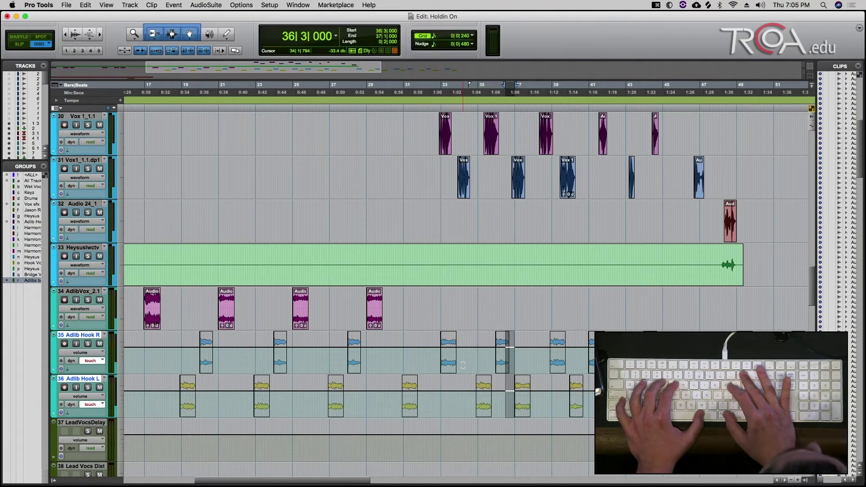
Step: Solo the Adlib Hook R and Adlib Hook L tracks in the Mix window
key("super+equal")
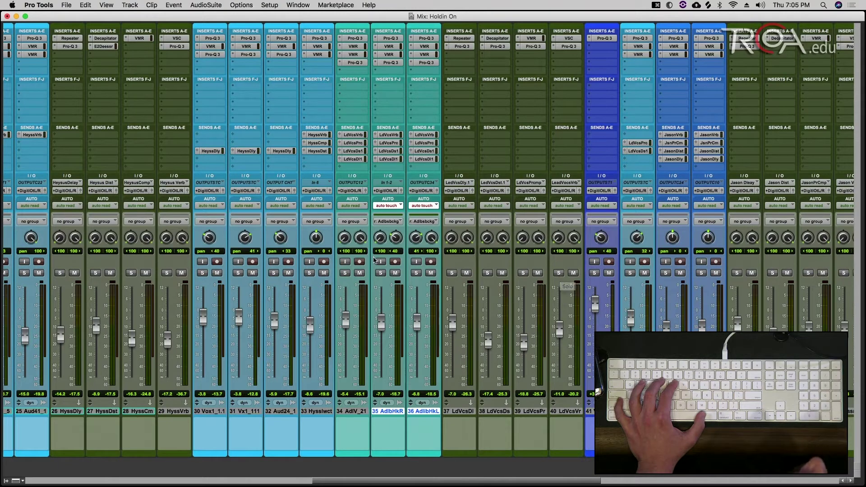
left_click(381, 274)
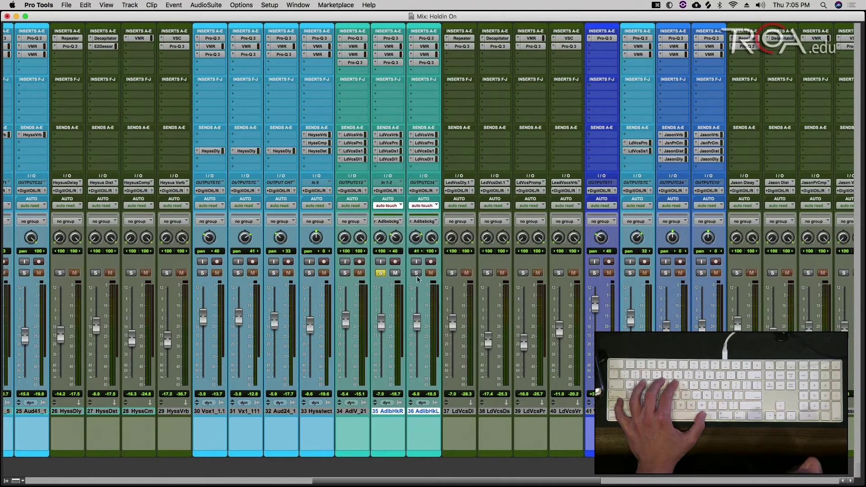
left_click(416, 274)
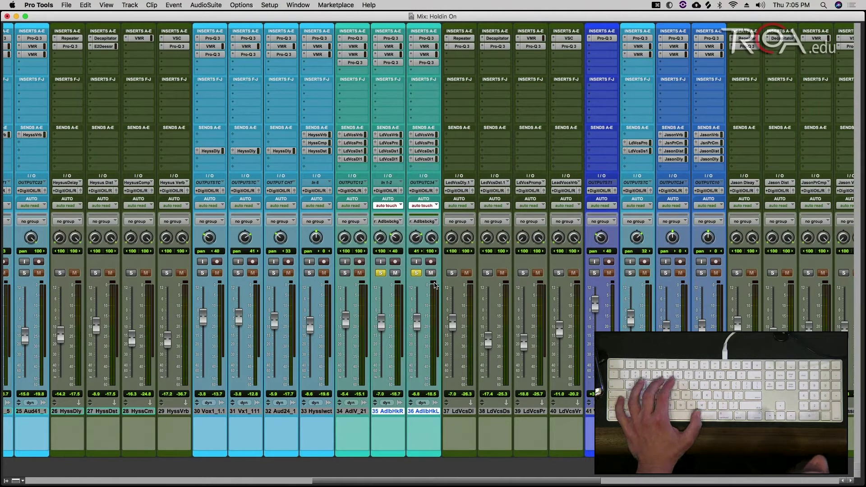
Step: Audition the soloed Adlib Hook tracks, starting playback from the current selection, bar 28 and bar 31
key("space")
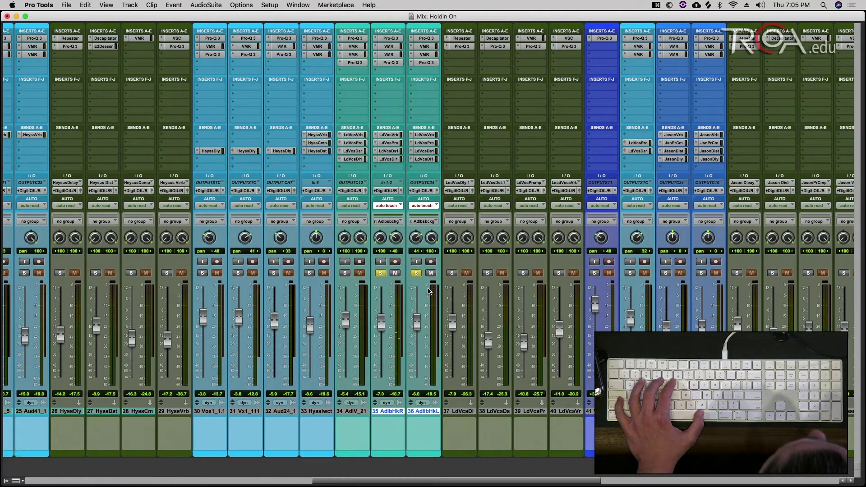
key("super+equal")
key("space")
key("space")
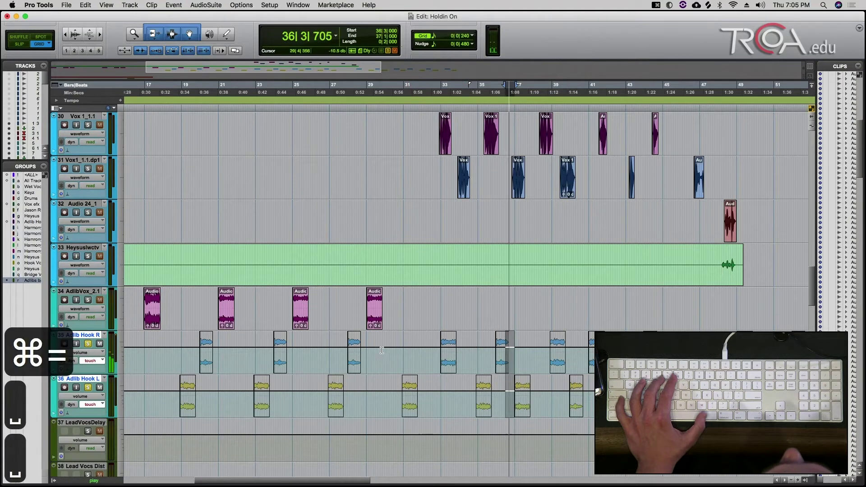
left_click(347, 356)
key("space")
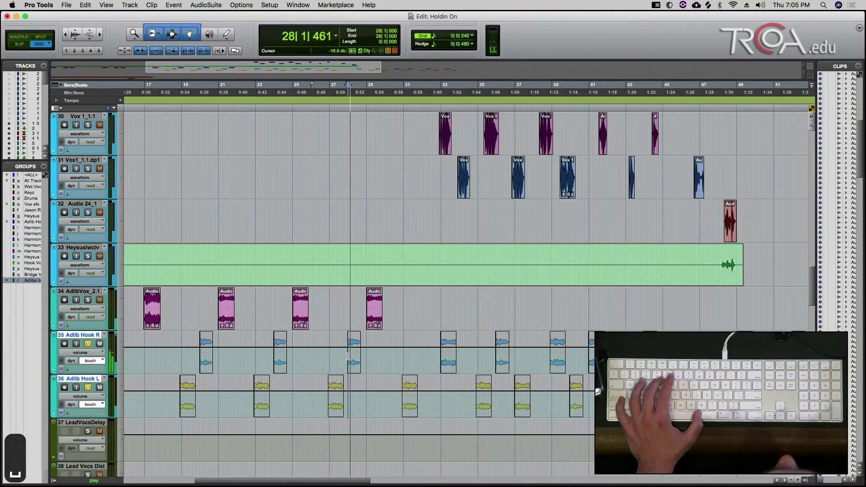
key("space")
left_click(404, 353)
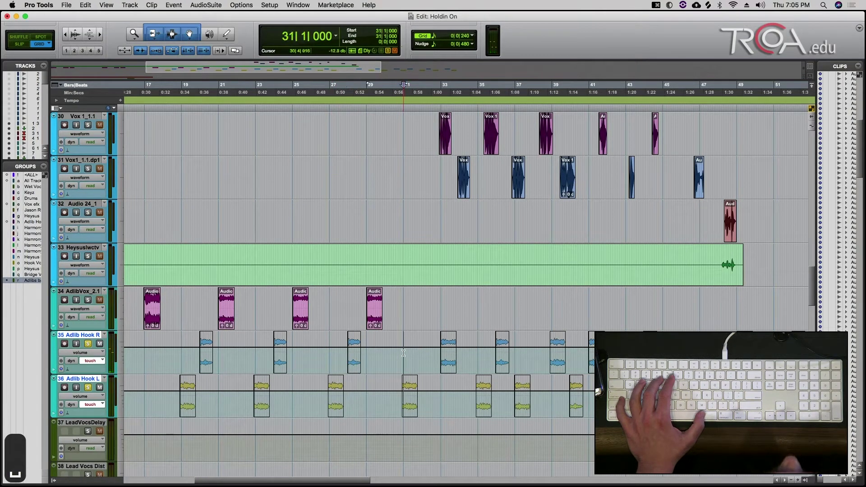
key("space")
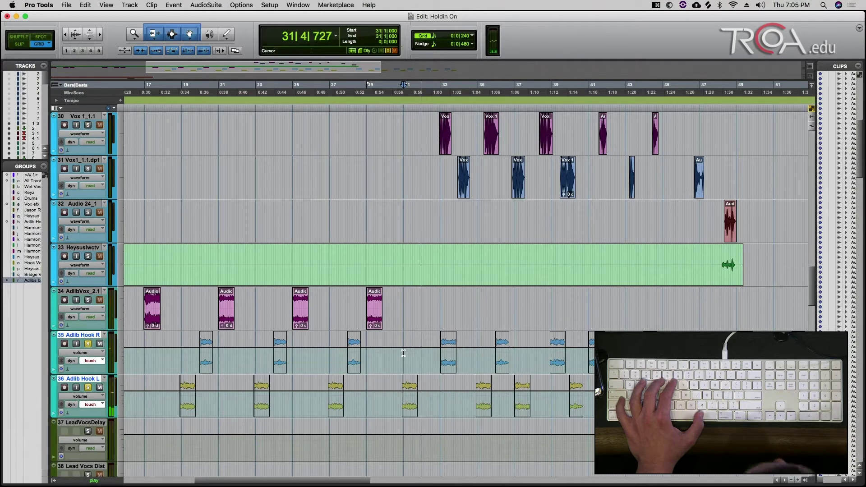
Step: Solo the Lead Vocs Verb track in the Mix window during playback, compare with and without it, and stop
key("super+equal")
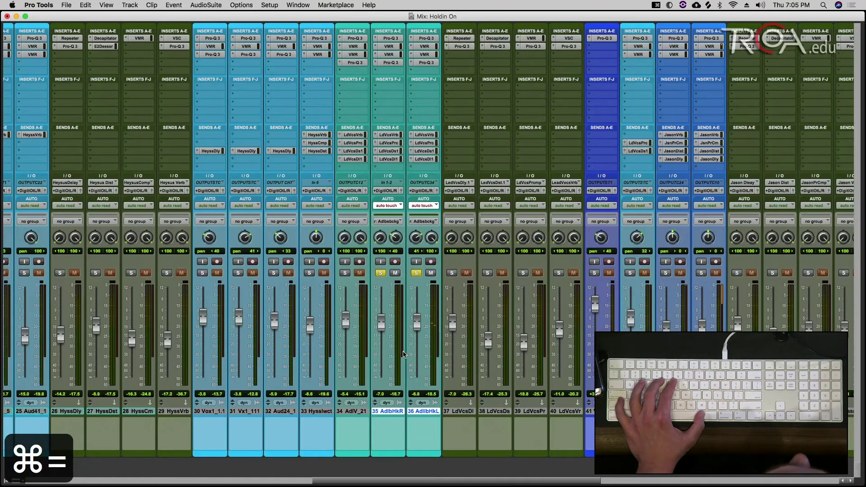
left_click(559, 274)
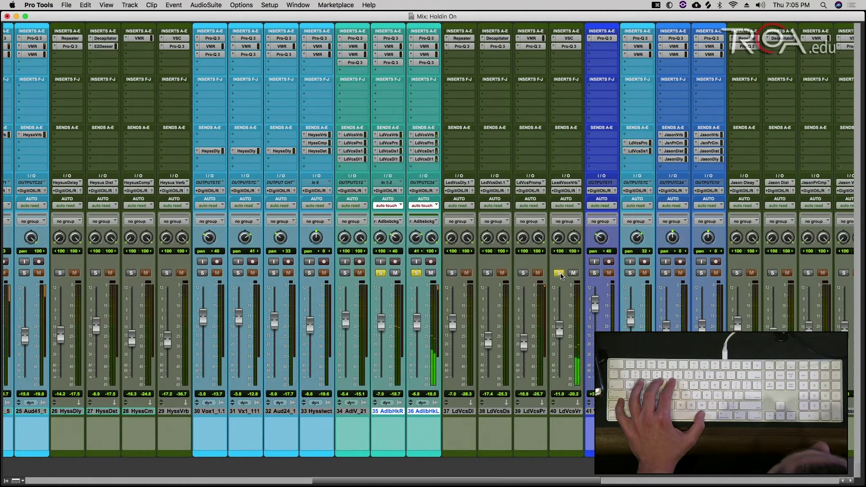
left_click(559, 273)
left_click(559, 273)
key("space")
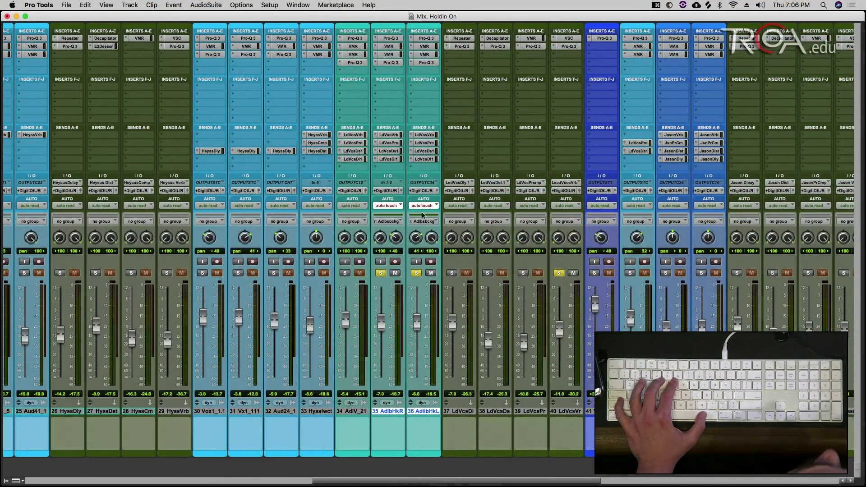
Step: Inspect Adlib Hook L's Lead Vocs Verb send and set both Adlib Hook tracks to read automation
left_click(424, 135)
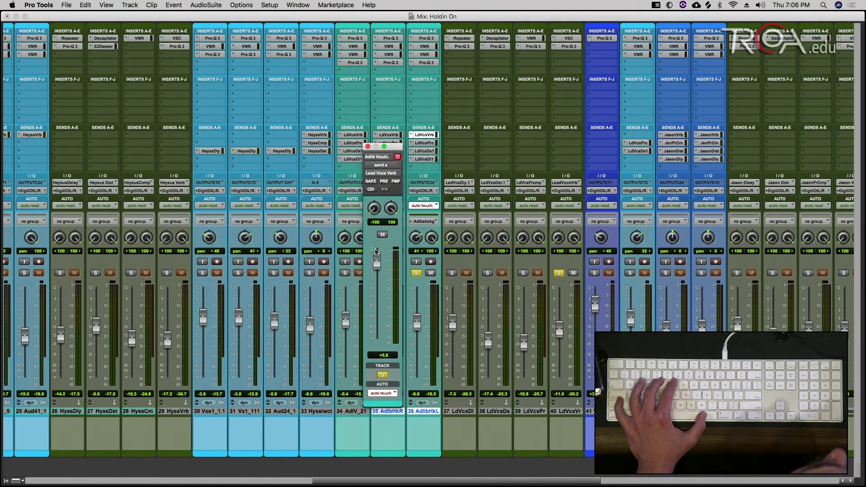
left_click(368, 146)
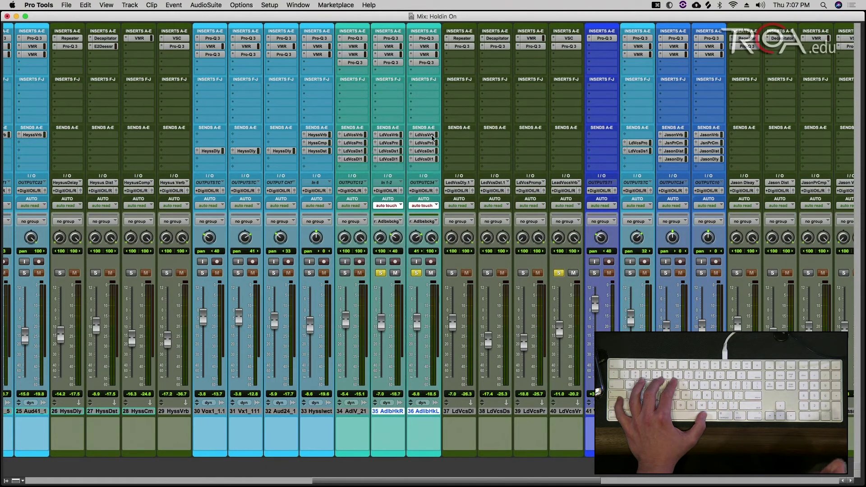
left_click(426, 207)
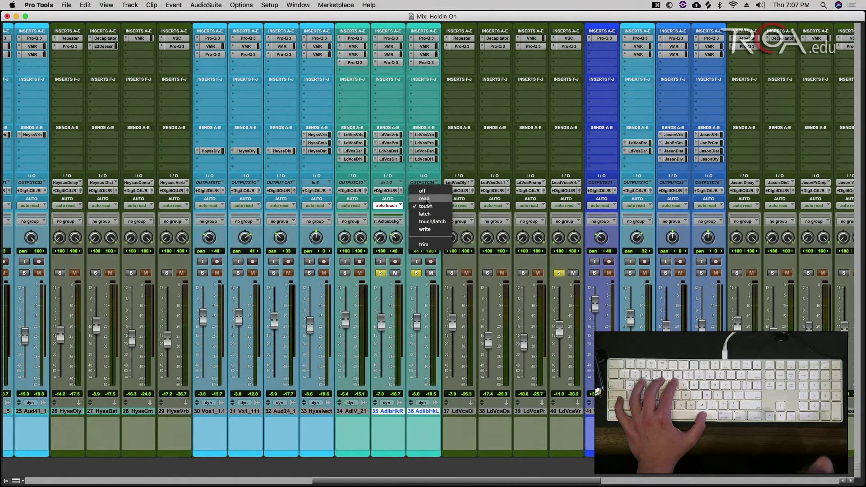
left_click(424, 198, "alt+shift")
Step: Try touch automation mode on the Lead Vocs Verb track and return it to read
left_click(558, 206)
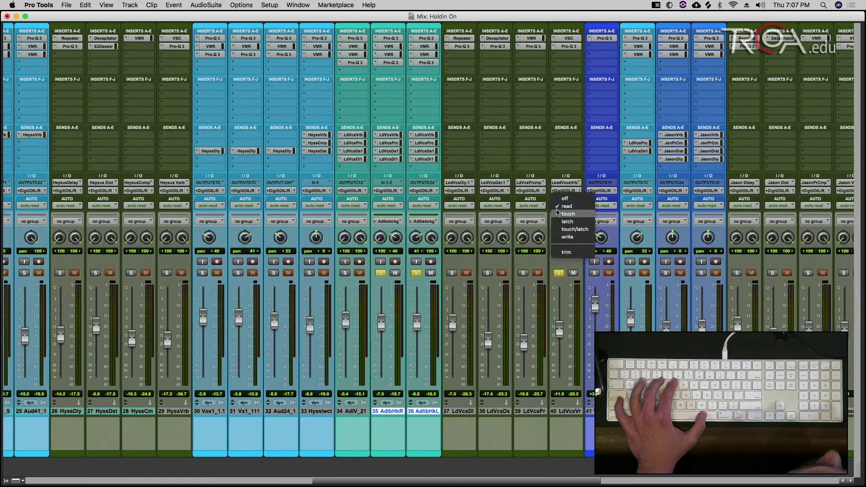
left_click(561, 215)
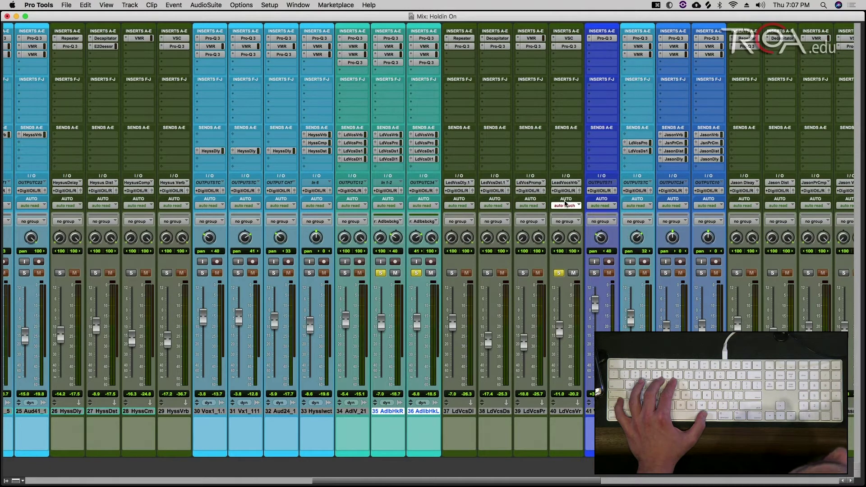
left_click(565, 203)
left_click(567, 199)
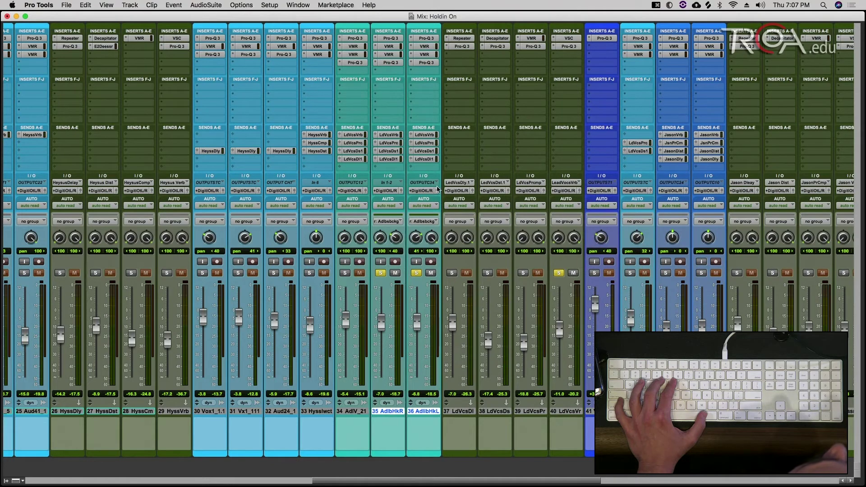
Step: Open the Lead Vocs Verb send fader of Adlib Hook R and set both Adlib Hook tracks to touch automation
left_click(389, 135)
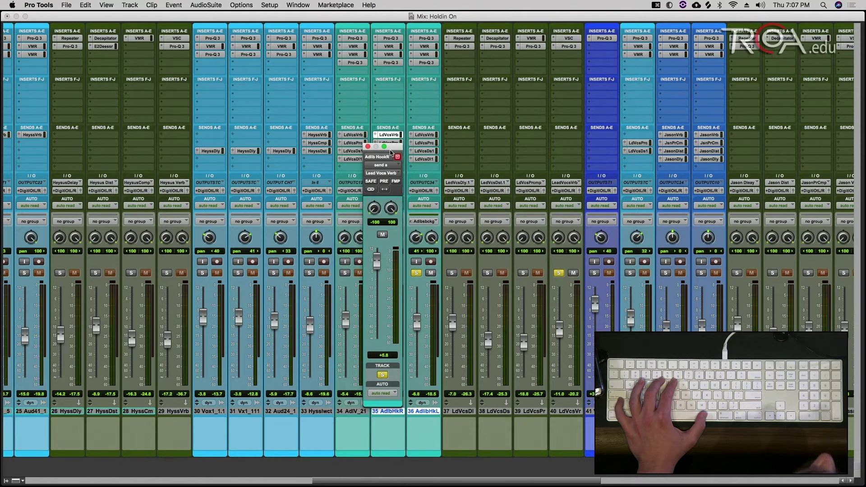
left_click_drag(394, 150, 251, 97)
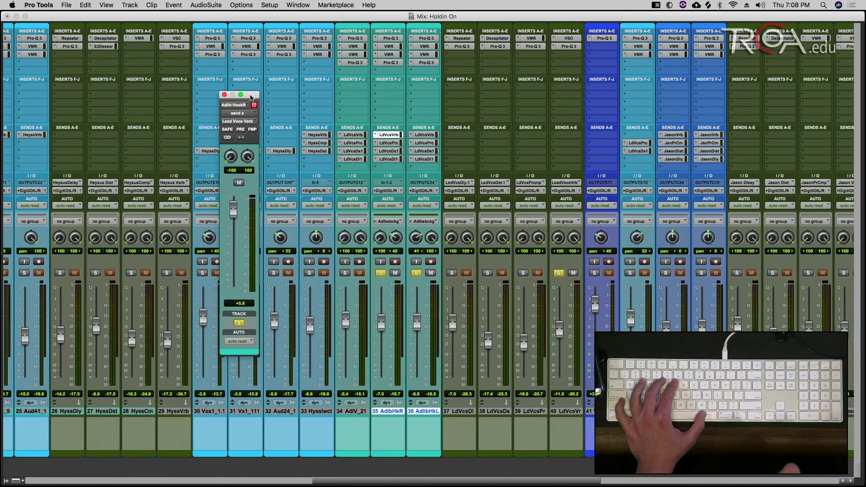
left_click(421, 204)
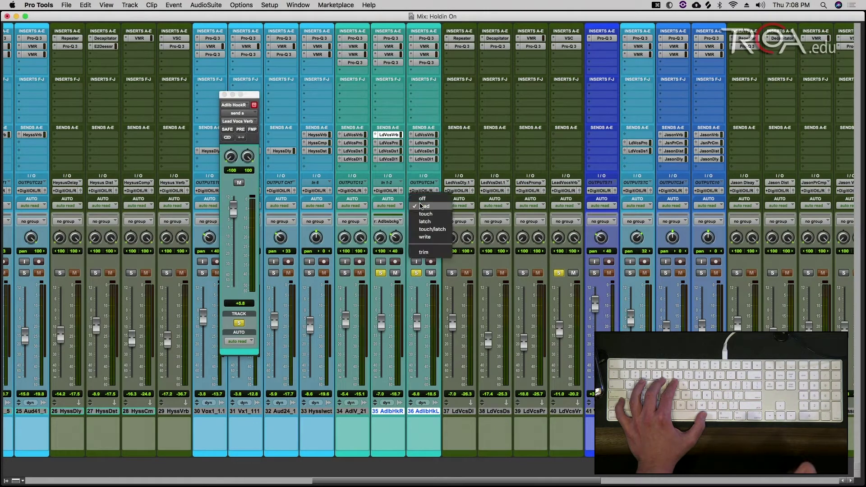
left_click(422, 213)
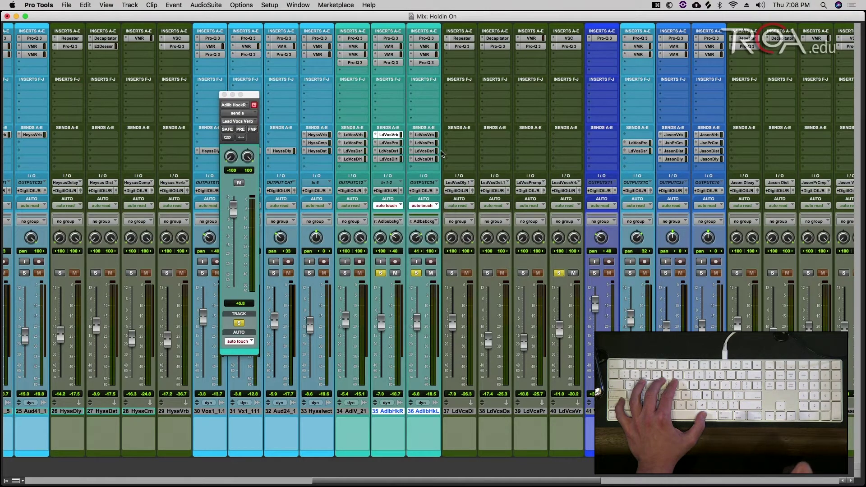
Step: Keep the Lead Vocs Verb send windows of Adlib Hook L and Adlib Hook R open together, placed side by side
left_click(425, 135, "shift")
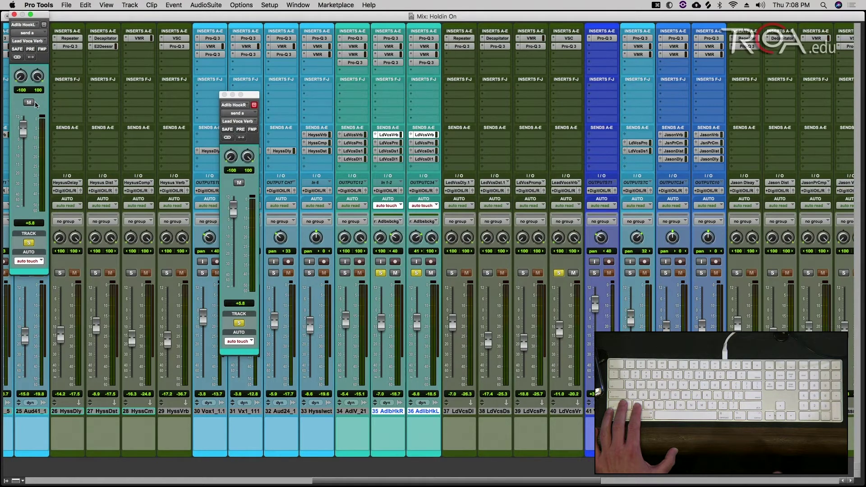
left_click(43, 25)
left_click_drag(43, 17, 193, 107)
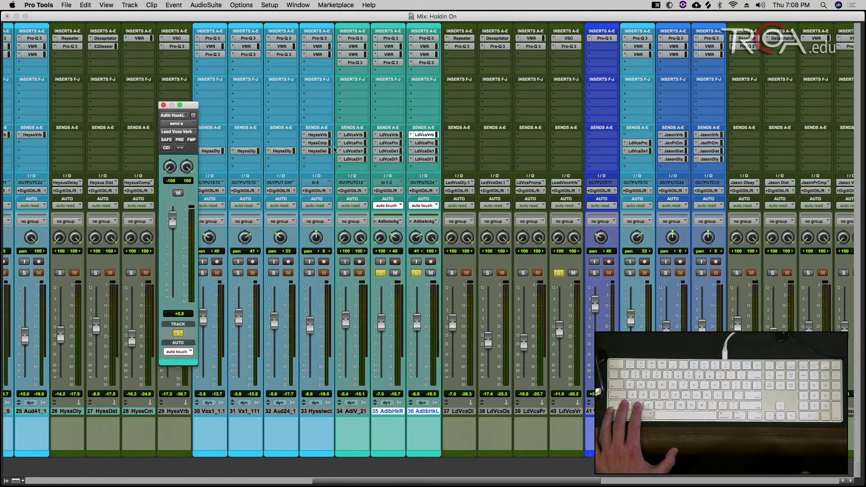
left_click(385, 135, "shift")
left_click_drag(41, 17, 136, 107)
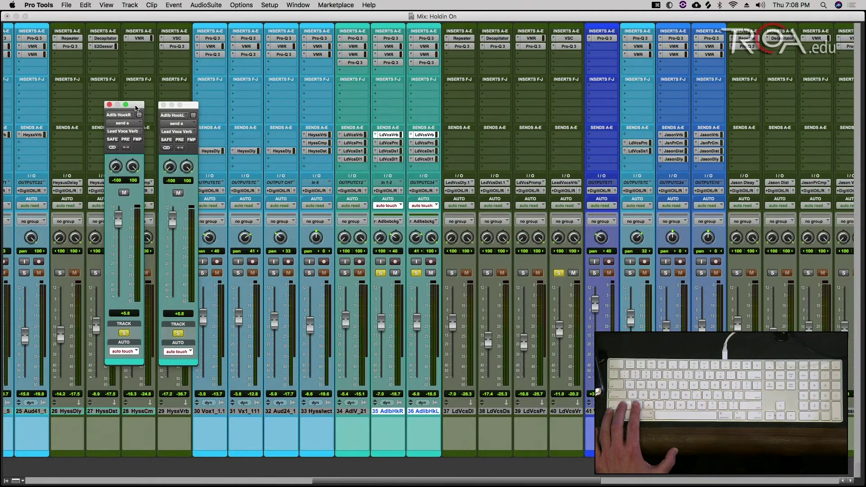
Step: Switch to the Edit window and move both send windows away from the track controls, over the timeline
key("super+equal")
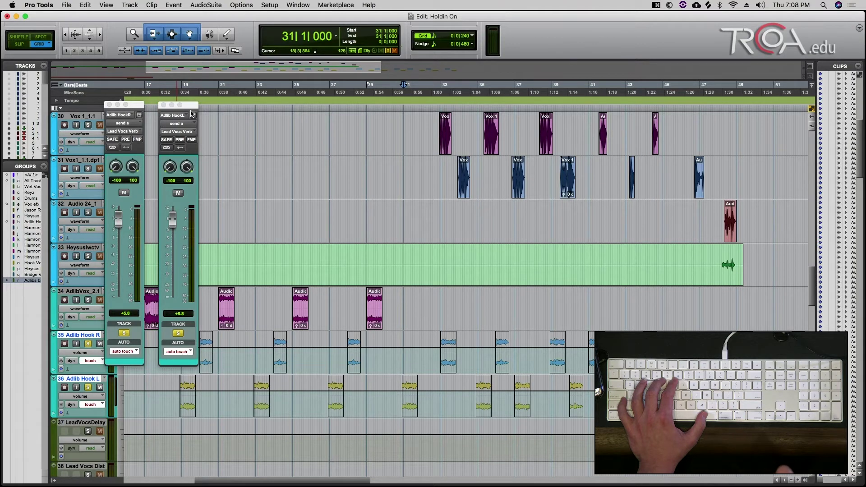
left_click_drag(191, 109, 506, 64)
left_click_drag(138, 107, 456, 69)
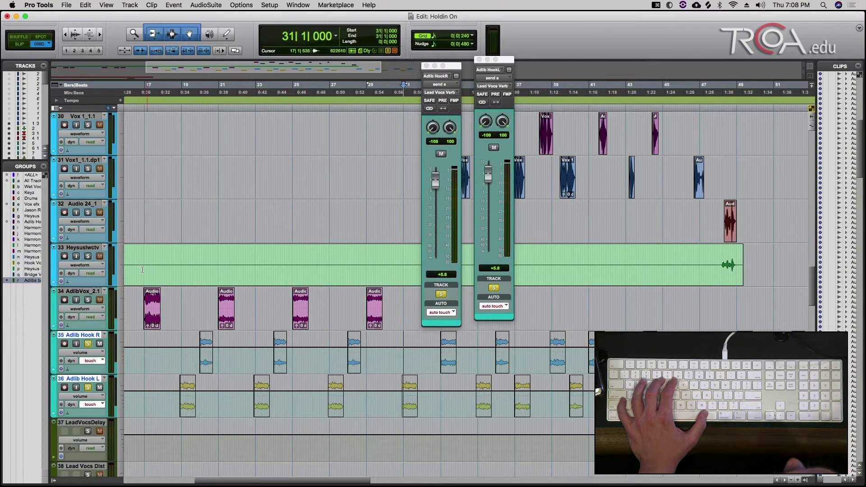
Step: Show the Lead Vocs Verb send A level automation on the grouped Adlib Hook tracks
left_click(86, 353)
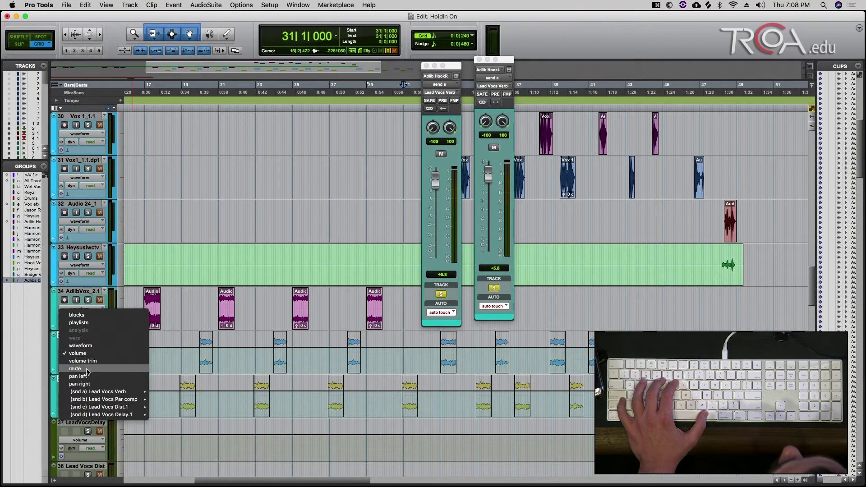
mouse_move(90, 391)
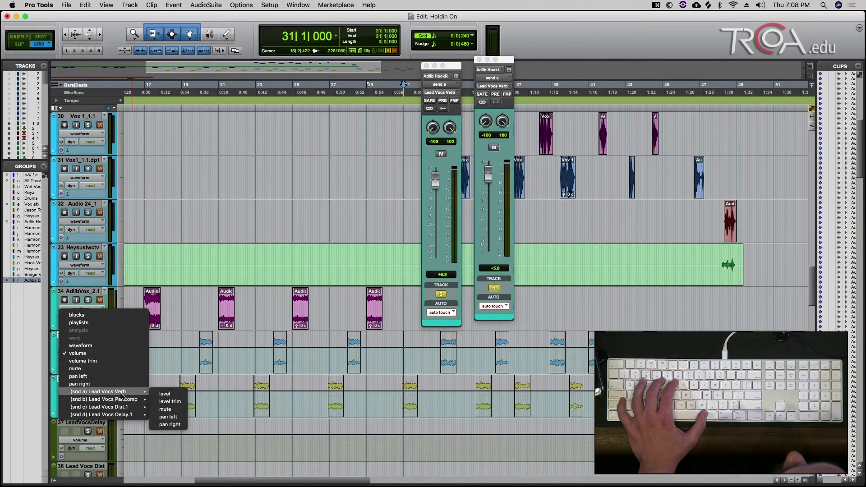
left_click(164, 395)
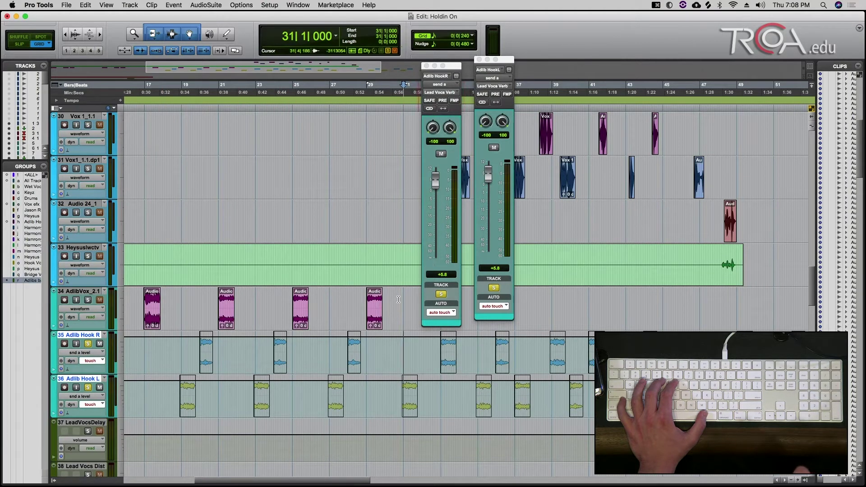
Step: Place the edit cursor at 29|3|000 and briefly audition the soloed Adlib Hook tracks from there
key("r")
key("r")
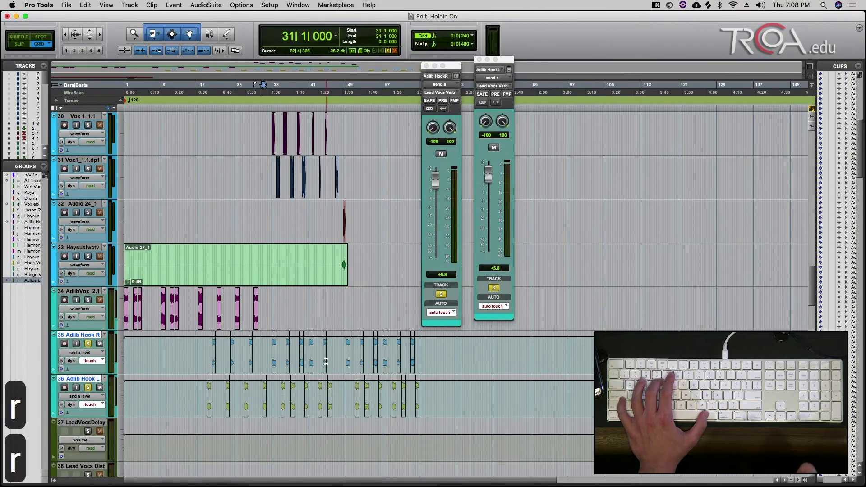
key("t")
key("t")
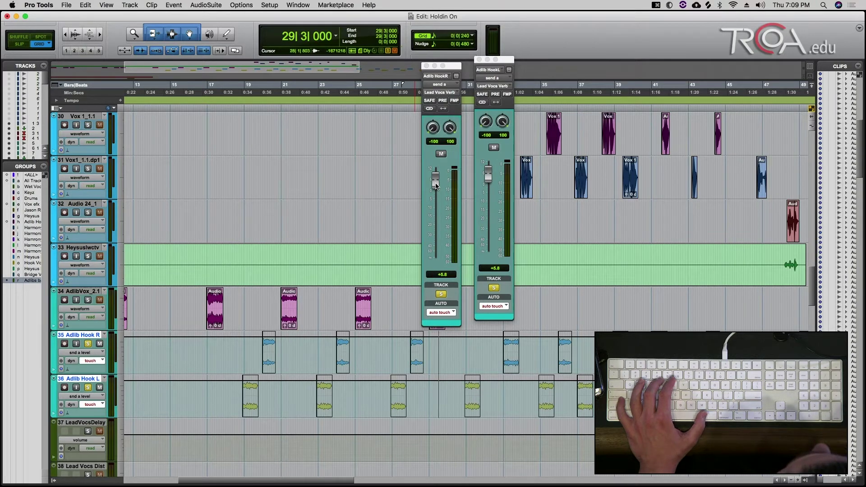
key("space")
key("space")
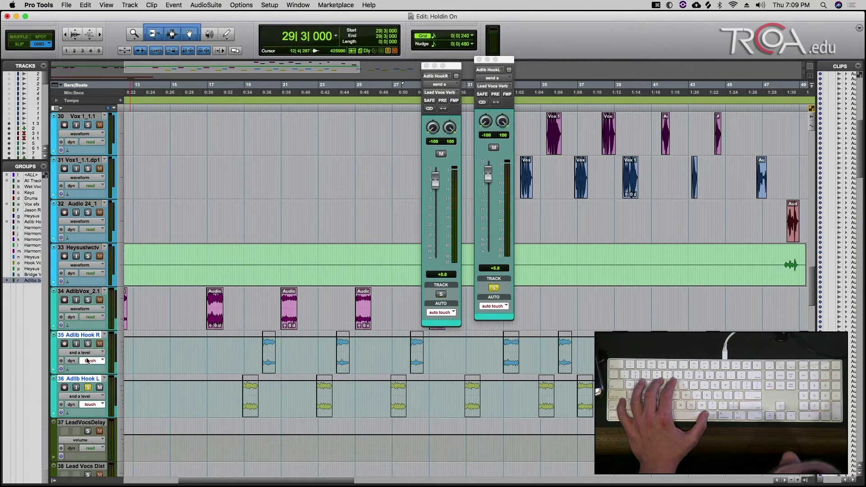
Step: Unsolo the Adlib Hook R, Adlib Hook L and Lead Vocs Verb tracks, checking playback in between
left_click(88, 388)
key("space")
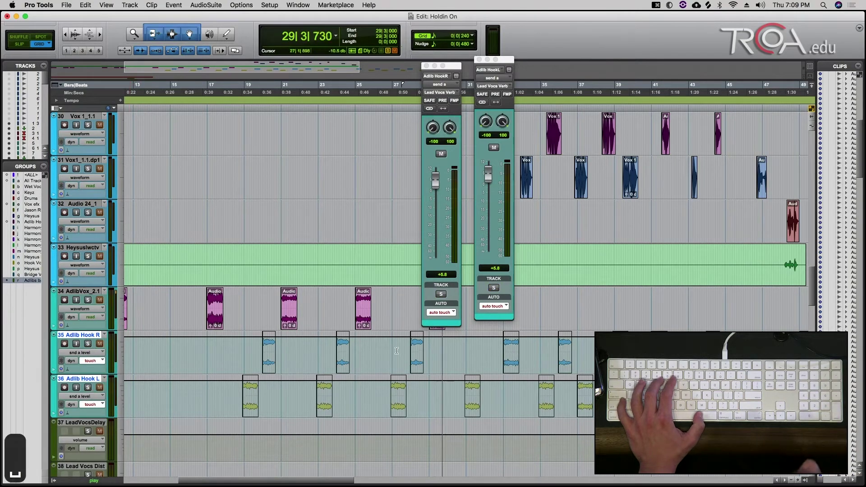
key("space")
scroll(186, 337, "right", 5)
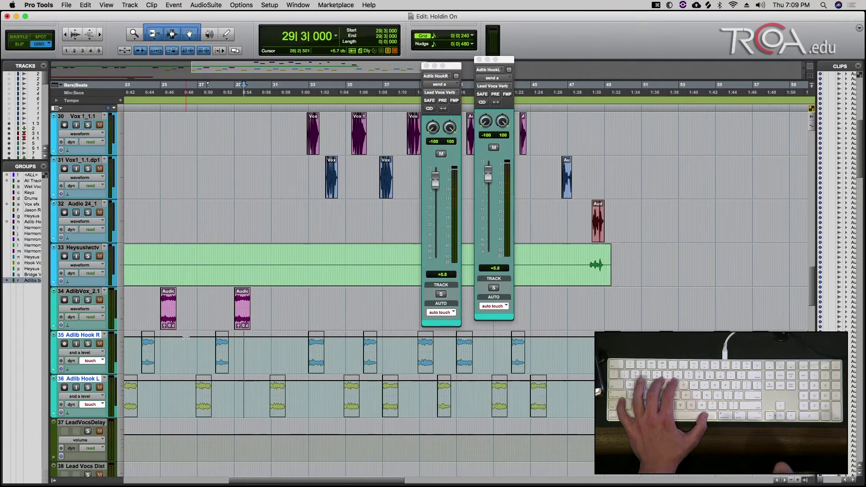
scroll(154, 377, "down", 3)
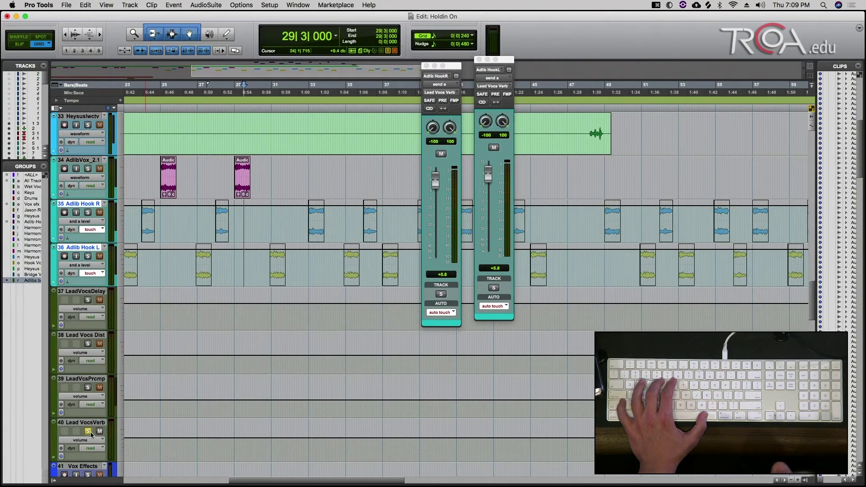
Step: Record a touch automation pass from 29|3|000, raising the Adlib Hook R send level to Lead Vocs Verb during playback
key("space")
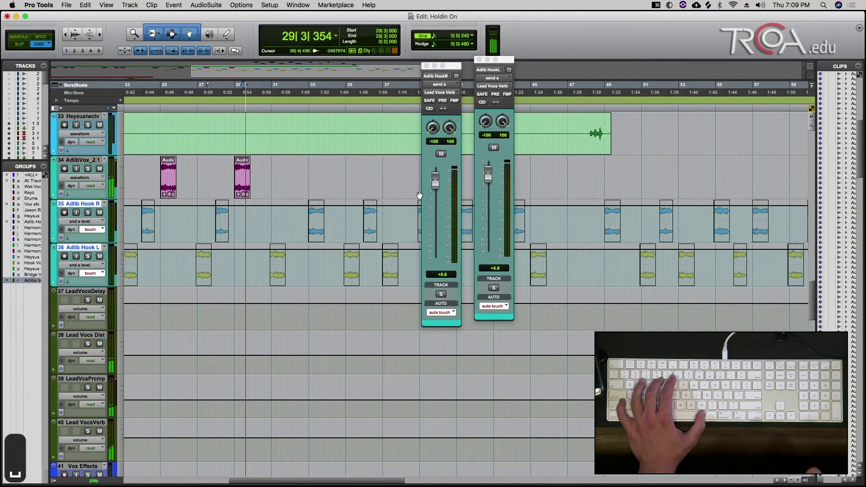
scroll(406, 212, "left", 3)
scroll(406, 212, "up", 1)
scroll(419, 195, "left", 4)
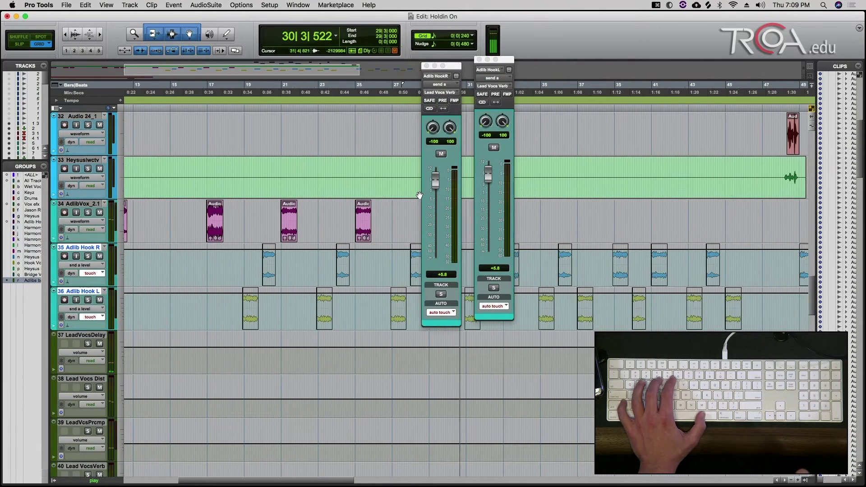
scroll(420, 194, "up", 2)
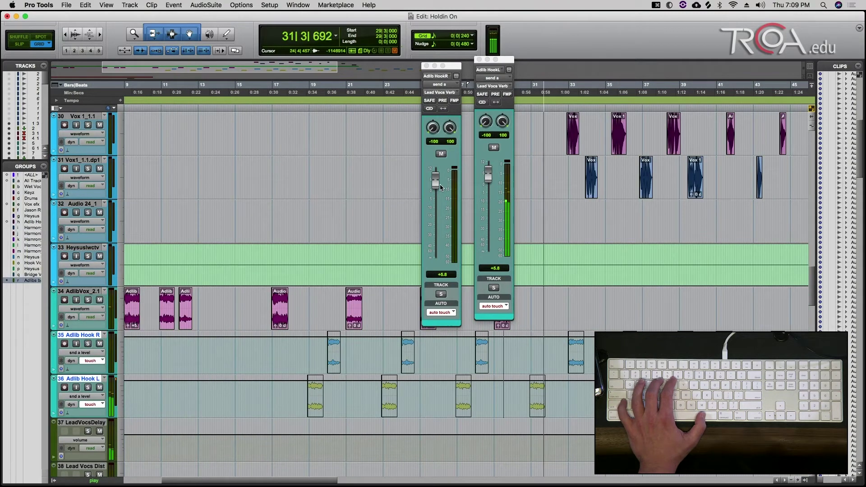
left_click_drag(436, 180, 437, 173)
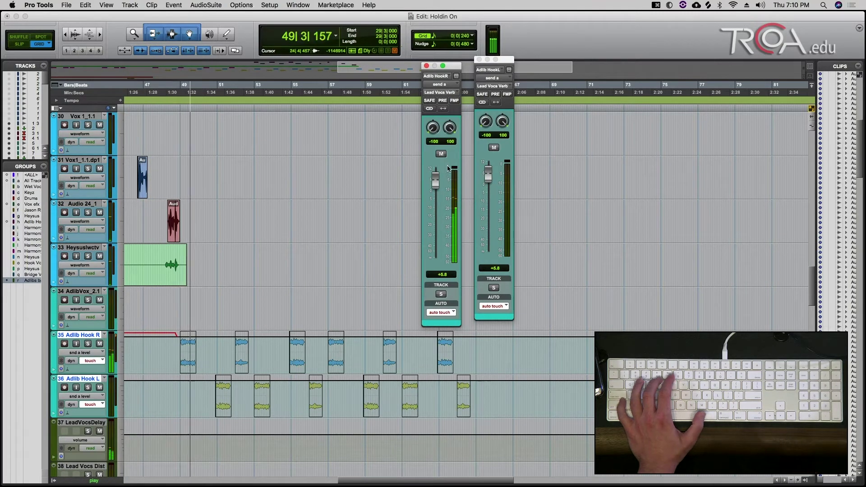
key("space")
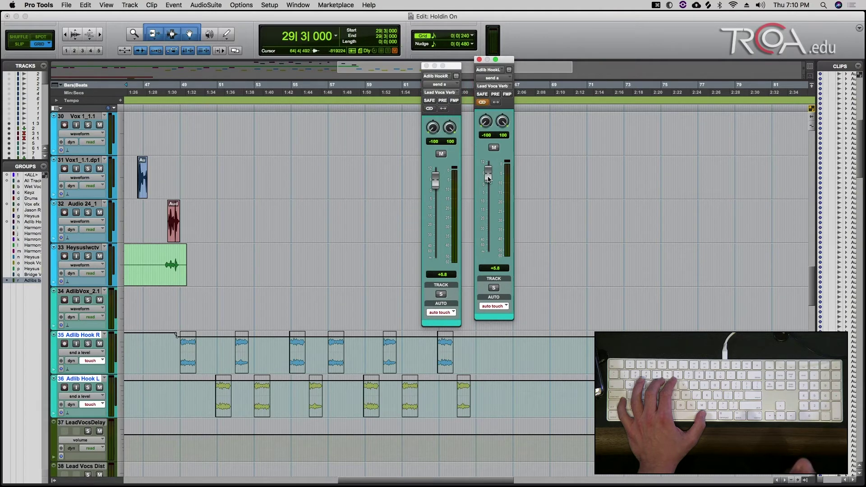
Step: Undo the recorded send level automation pass and place the edit cursor at 32|3|480 on the Adlib Hook R track
scroll(380, 368, "left", 10)
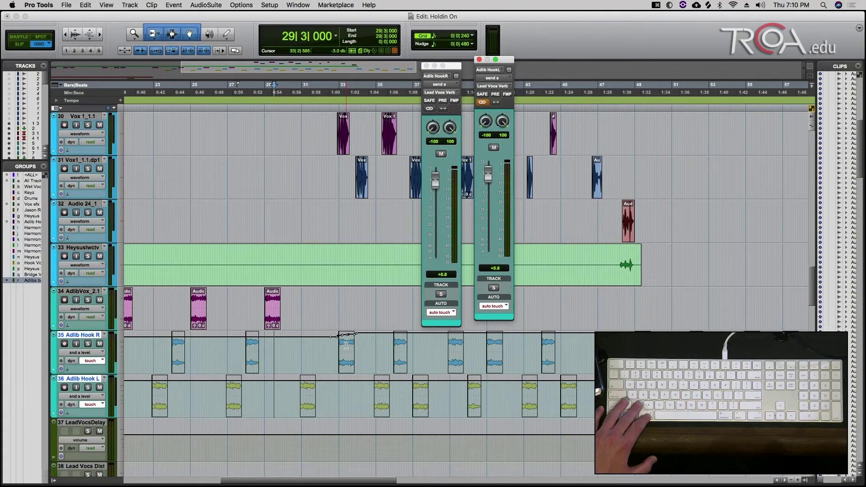
key("super+z")
left_click(331, 347)
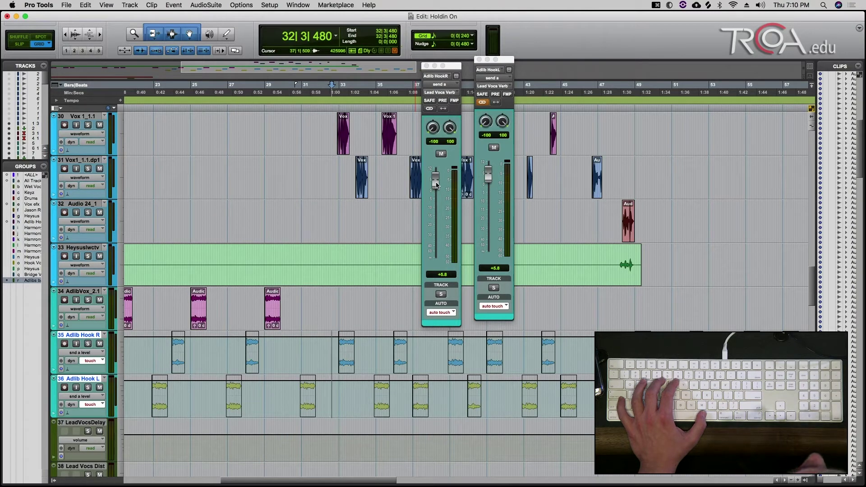
Step: Record two short touch rides raising the Adlib Hook R send level from 32|3|480 onward, and undo the pass
key("space")
left_click_drag(437, 185, 436, 176)
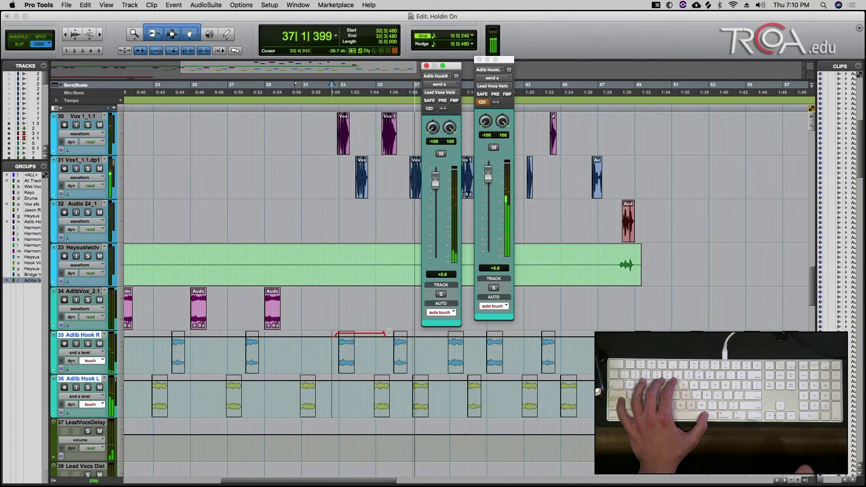
left_click_drag(437, 185, 437, 178)
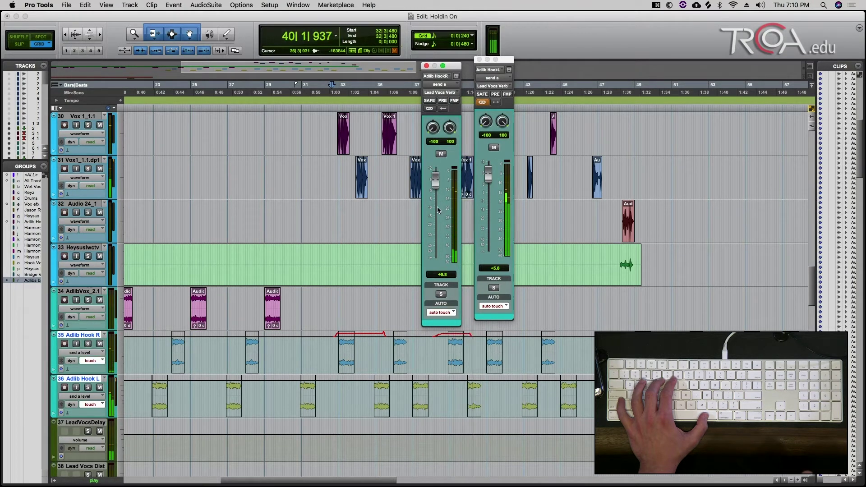
key("space")
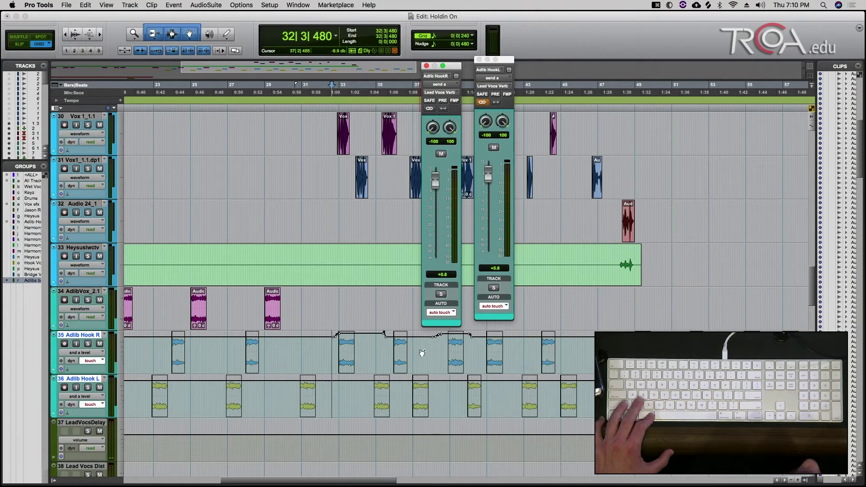
key("super+z")
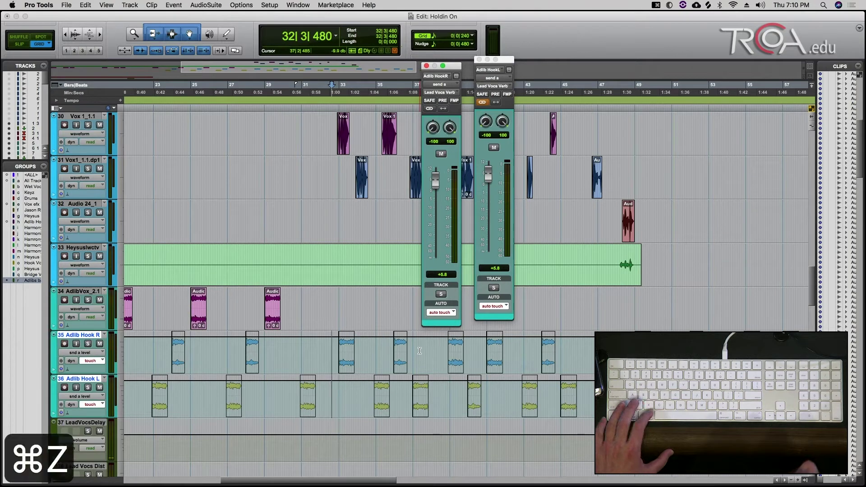
Step: Set the grouped Adlib Hook tracks to latch and record a pass from 32|3|480 raising the Adlib Hook R send to about +11.1
left_click(441, 313)
left_click(443, 317)
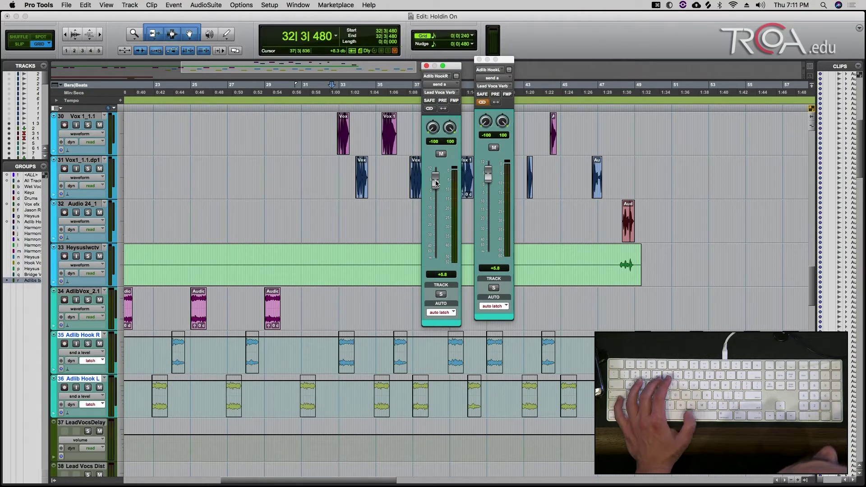
key("space")
left_click_drag(435, 183, 439, 173)
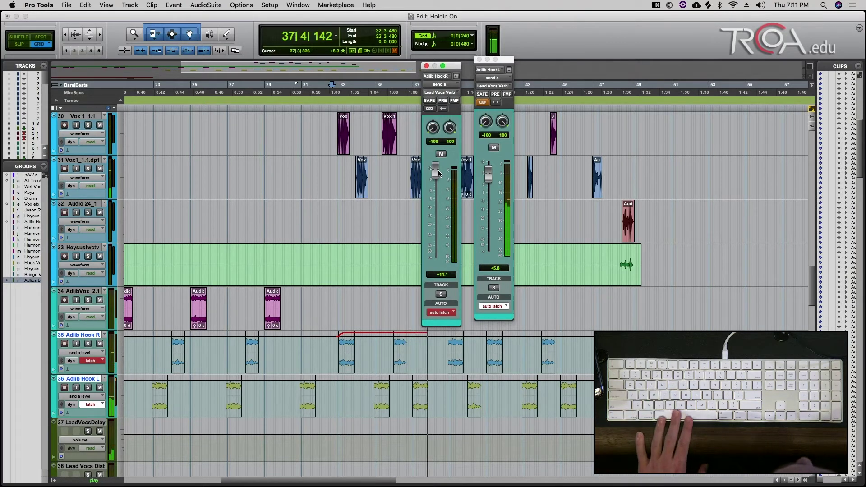
key("space")
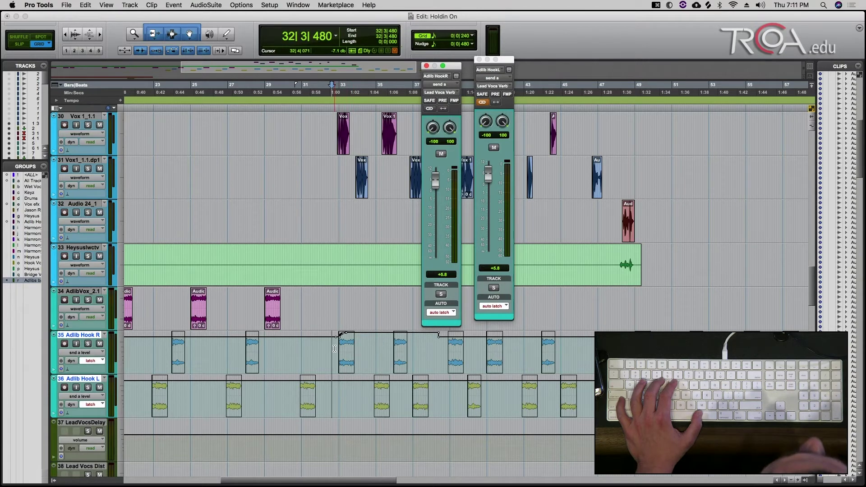
Step: Delete the Adlib Hook send level automation from 32|3|480 to 39|1|240 and set the grouped tracks' automation mode to write
left_click_drag(332, 346, 451, 362)
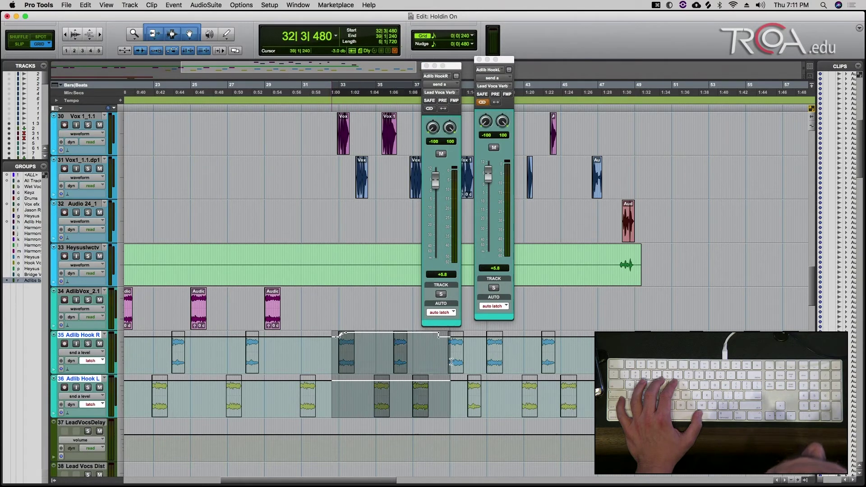
key("BackSpace")
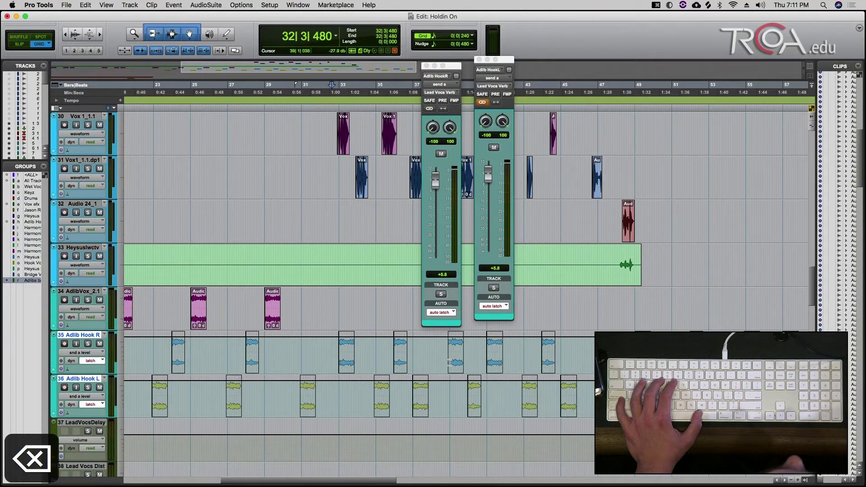
left_click(440, 312)
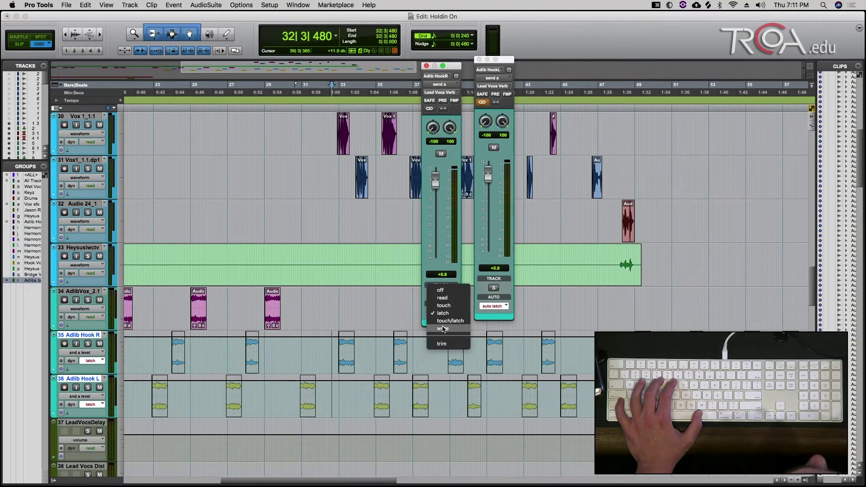
left_click(443, 329)
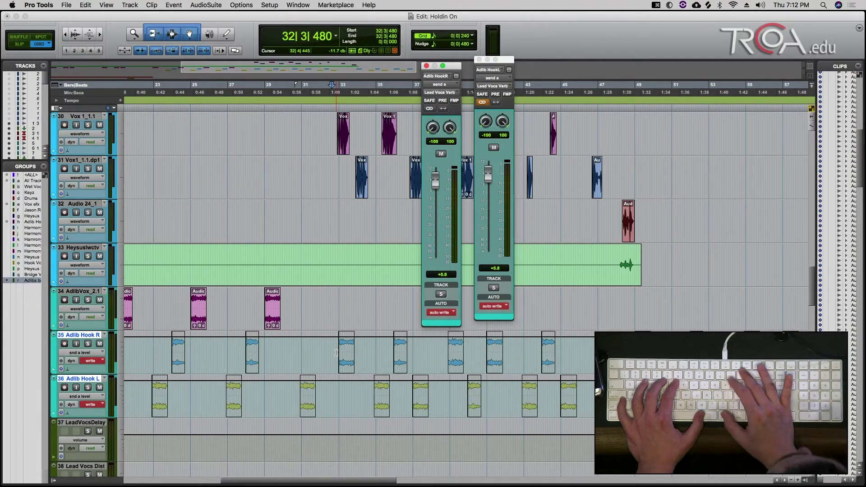
Step: Examine the Adlib Hook tracks in the Mix window, return to the Edit window and review the Automation window's write-enabled parameters
key("super+equal")
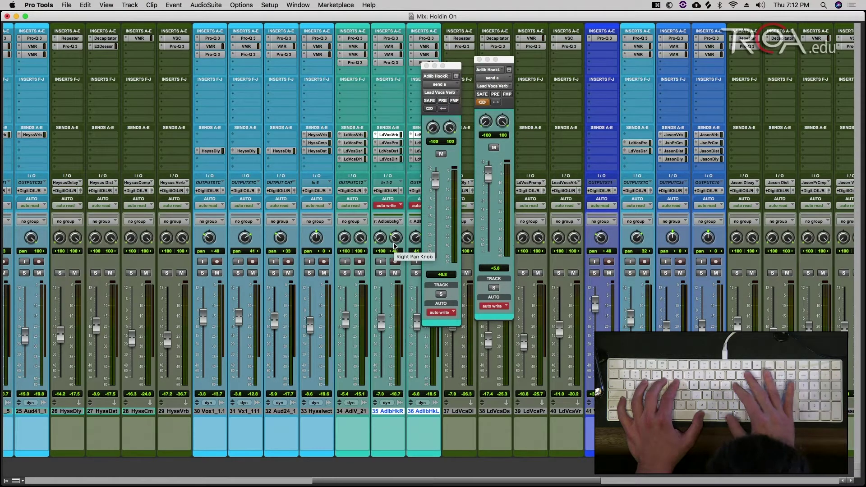
key("super+equal")
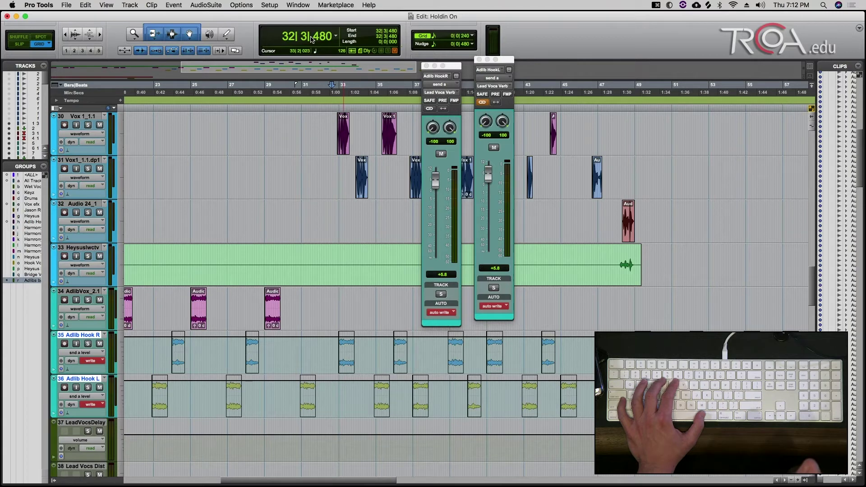
left_click(240, 5)
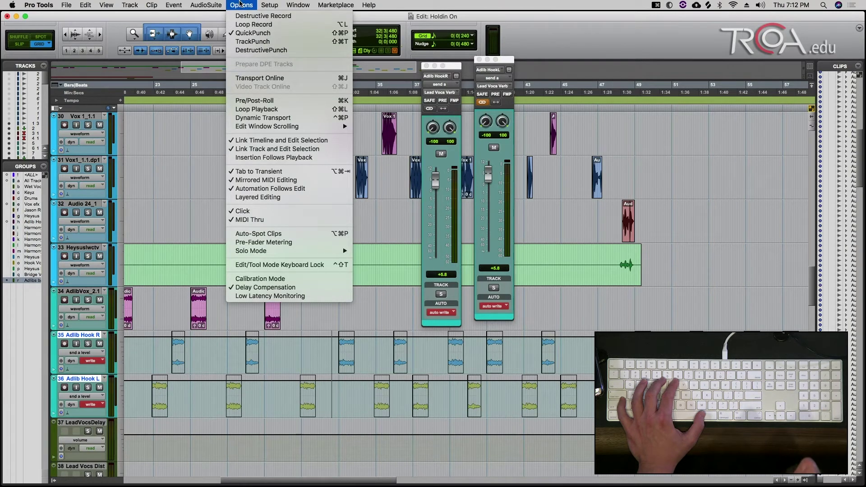
left_click(212, 5)
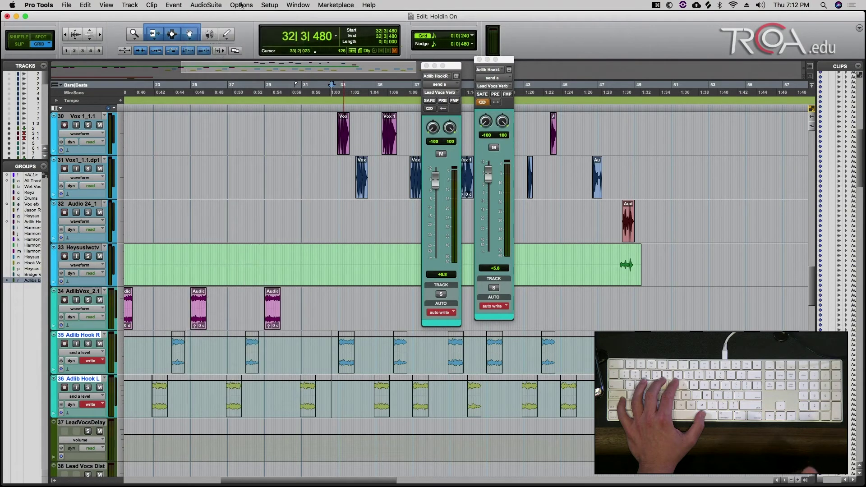
left_click(279, 6)
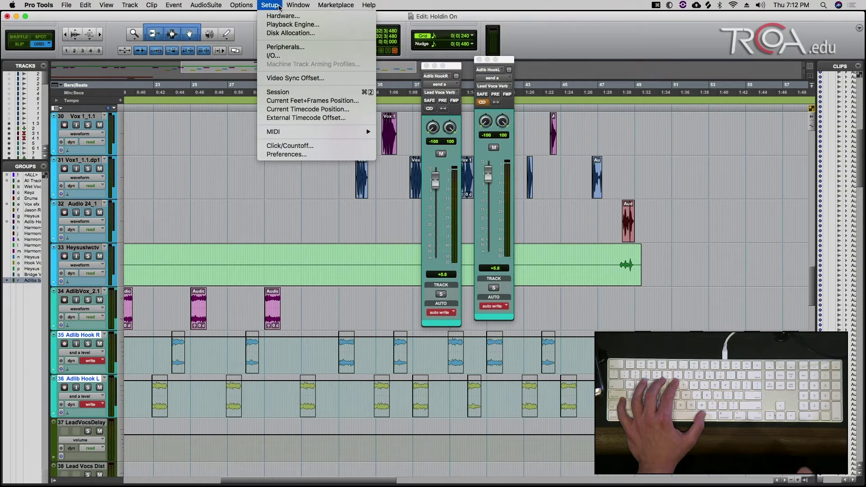
mouse_move(296, 8)
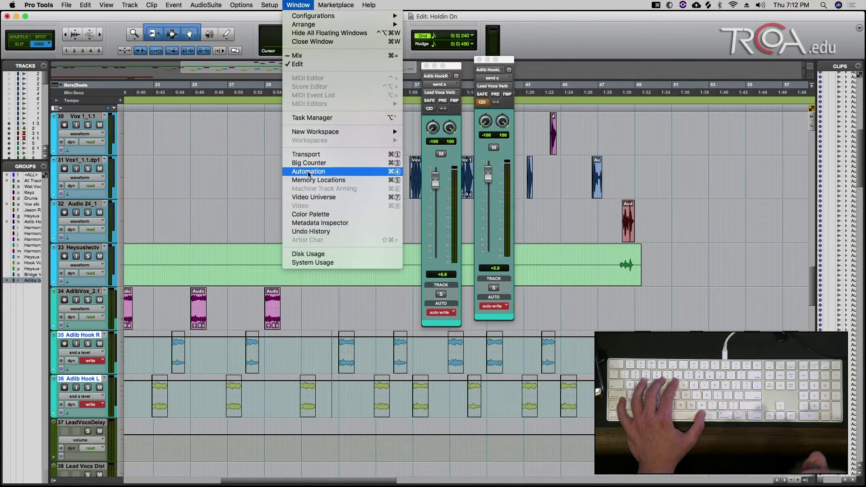
left_click(333, 174)
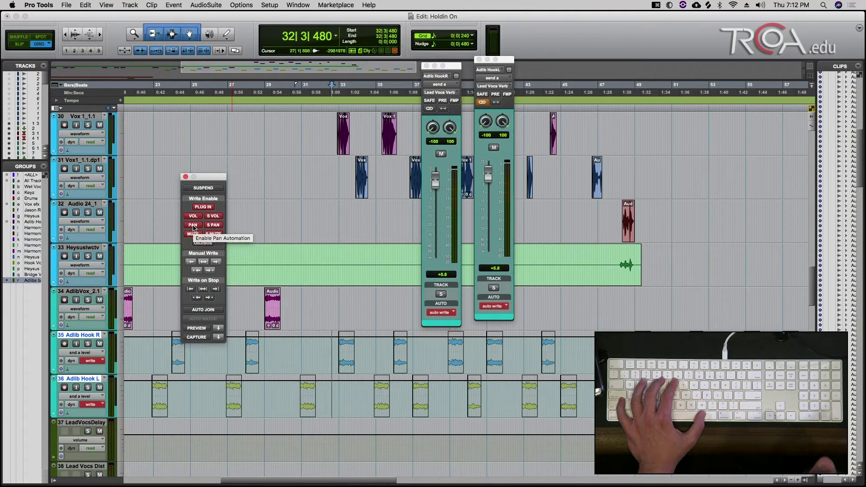
left_click(192, 225)
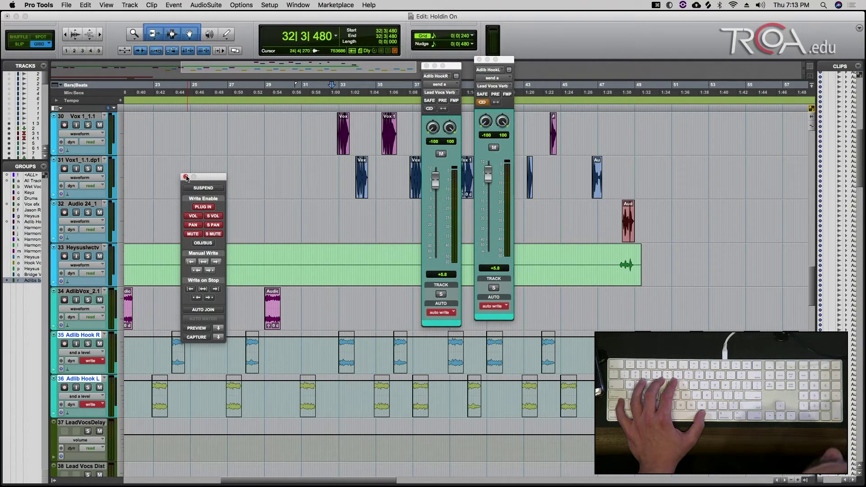
Step: Turn off pan linking in the Adlib Hook L send window and close the Automation window
left_click(482, 102)
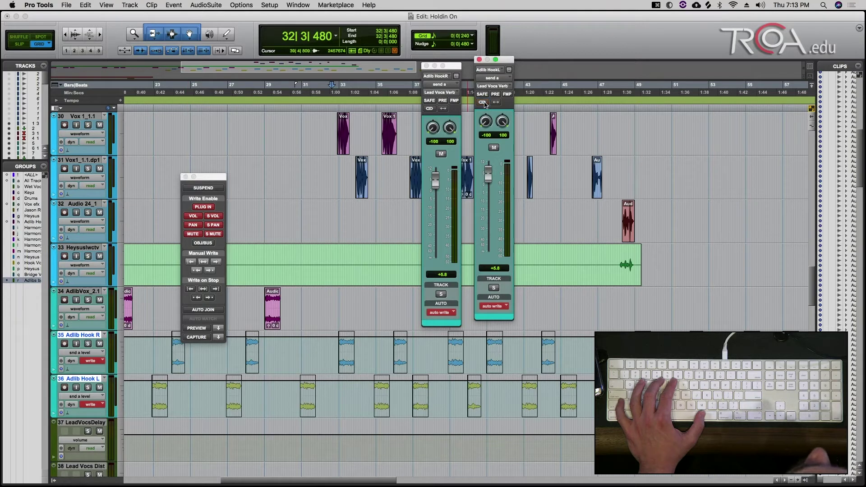
left_click(185, 177)
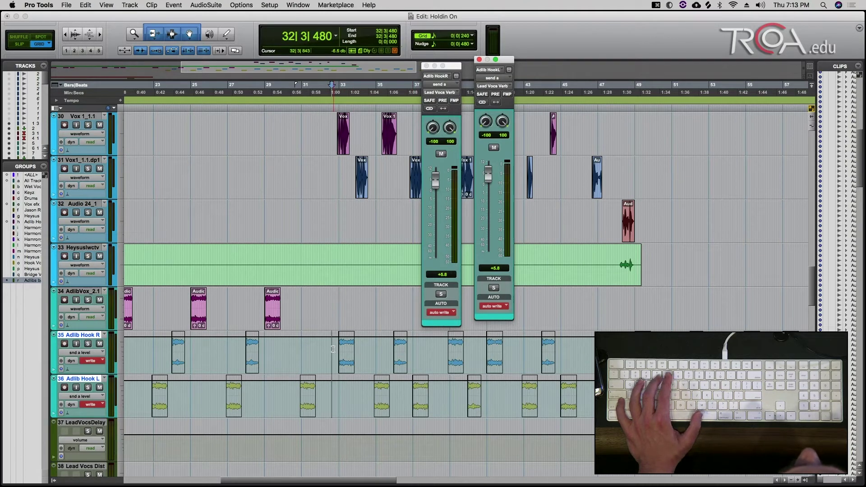
Step: Record a write pass from 32|3|480, moving the Adlib Hook R send to +3.6, the Adlib Hook L send to -0.1, and R up to +7.7
key("space")
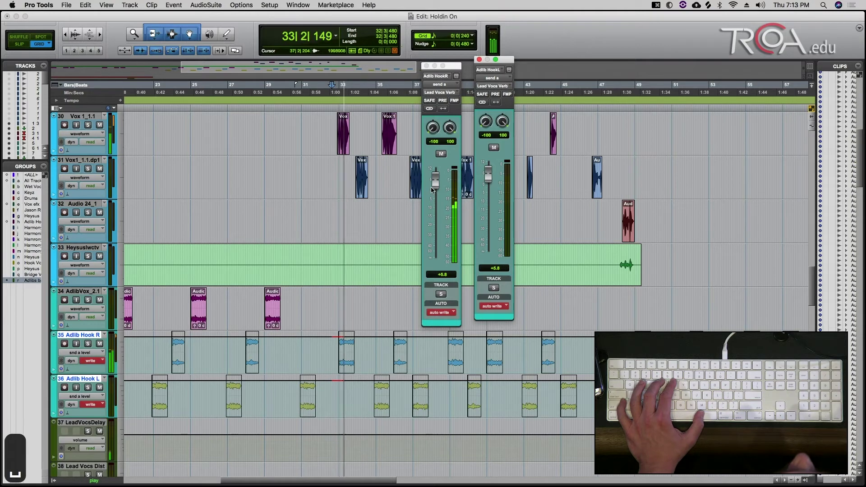
left_click_drag(435, 185, 435, 191)
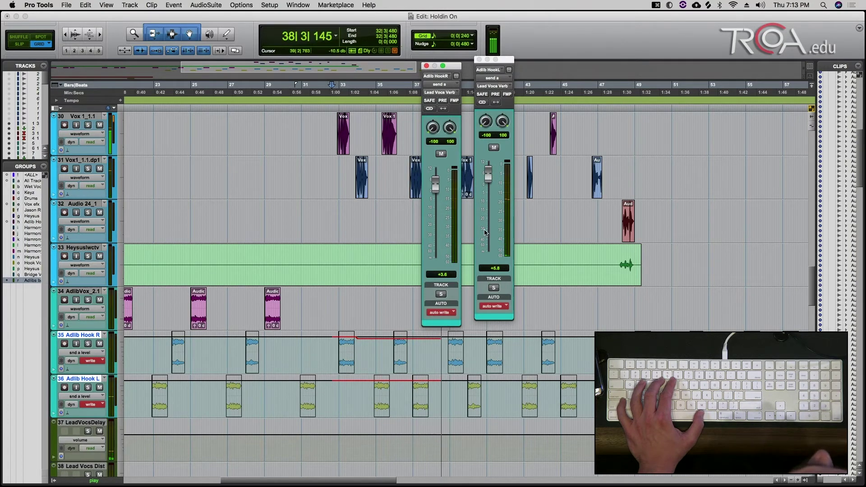
left_click_drag(488, 175, 488, 187)
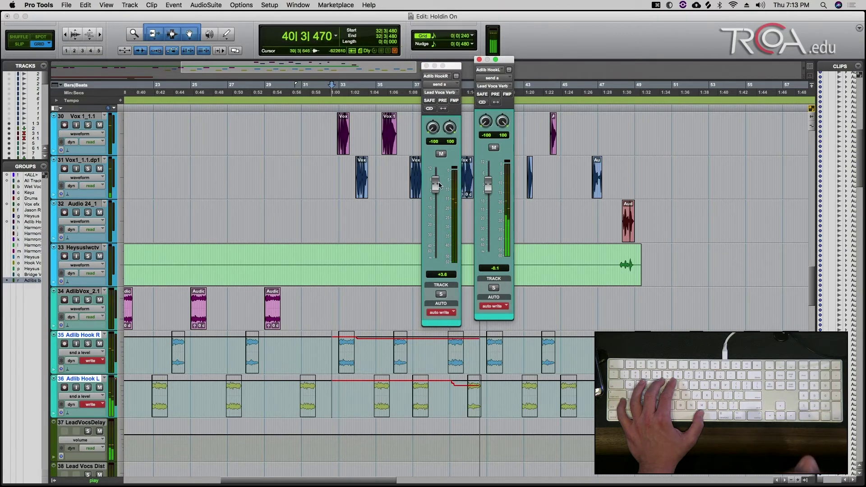
left_click_drag(435, 183, 437, 178)
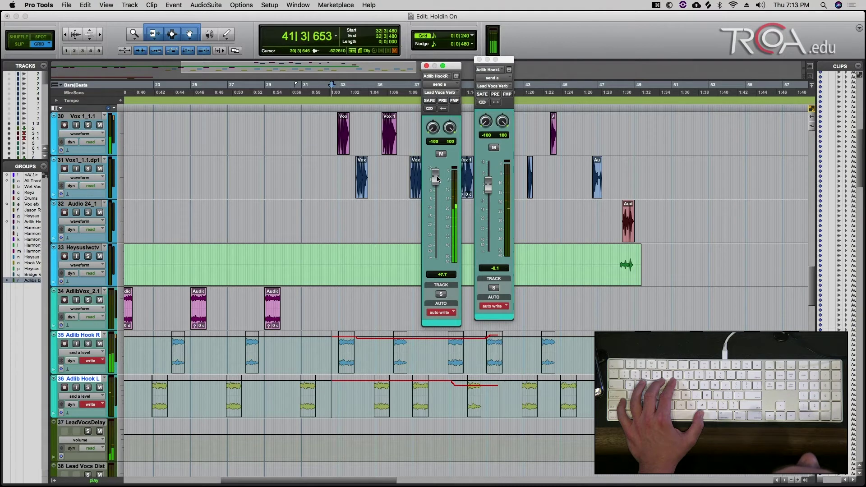
key("space")
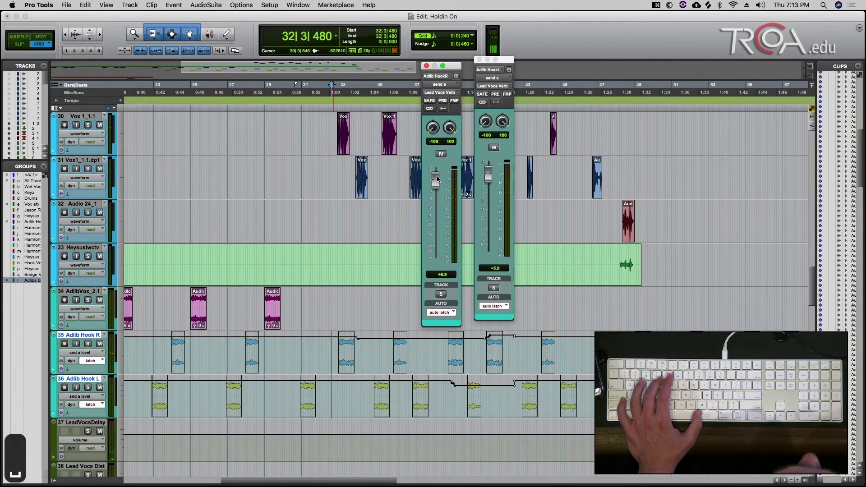
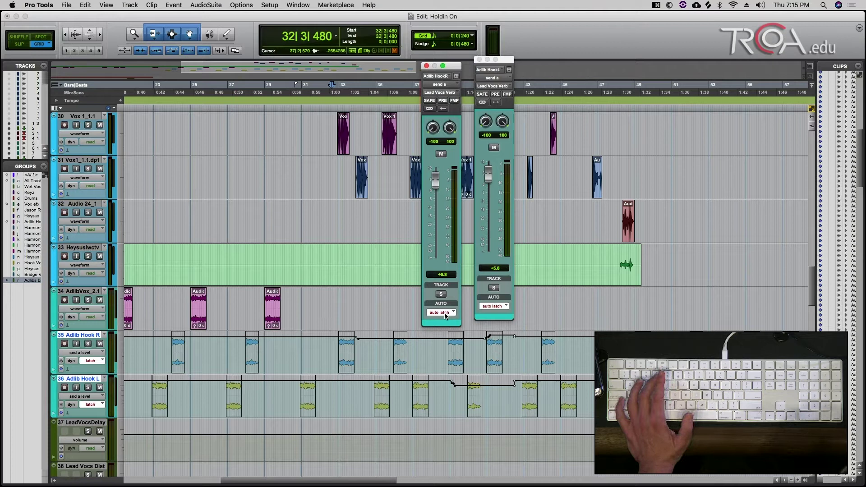
Step: Briefly audition the written send level automation from 32|3|480
key("space")
key("space")
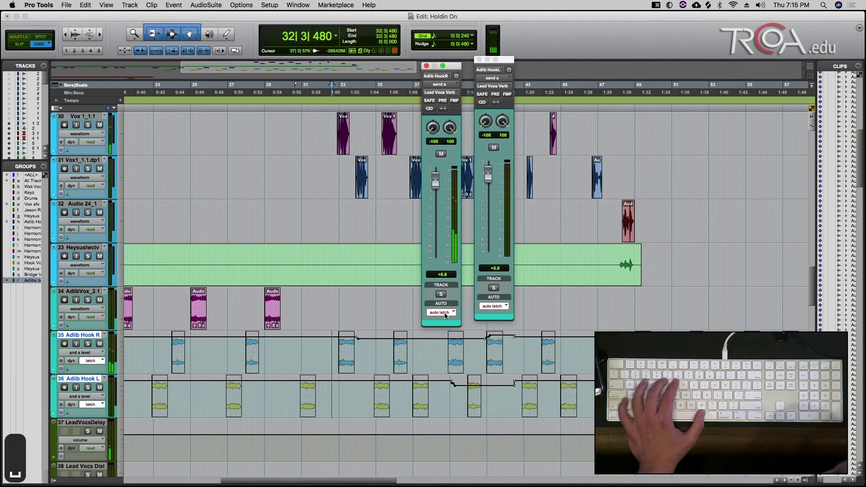
Step: Switch the Adlib Hook R and L tracks to write automation mode and overwrite their send A level automation from bar 32 during playback
key("space")
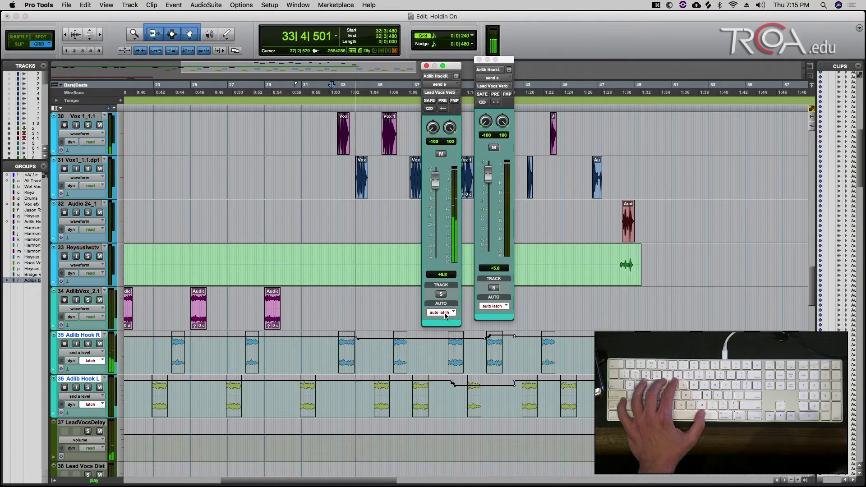
key("space")
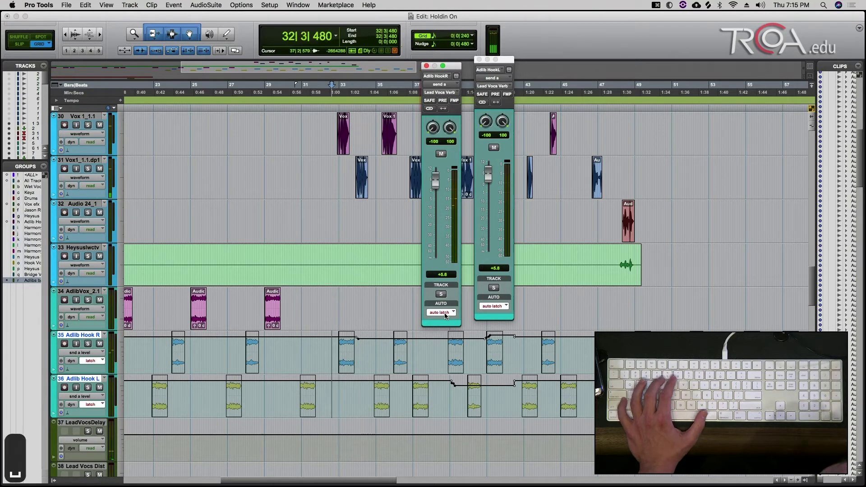
left_click(444, 315)
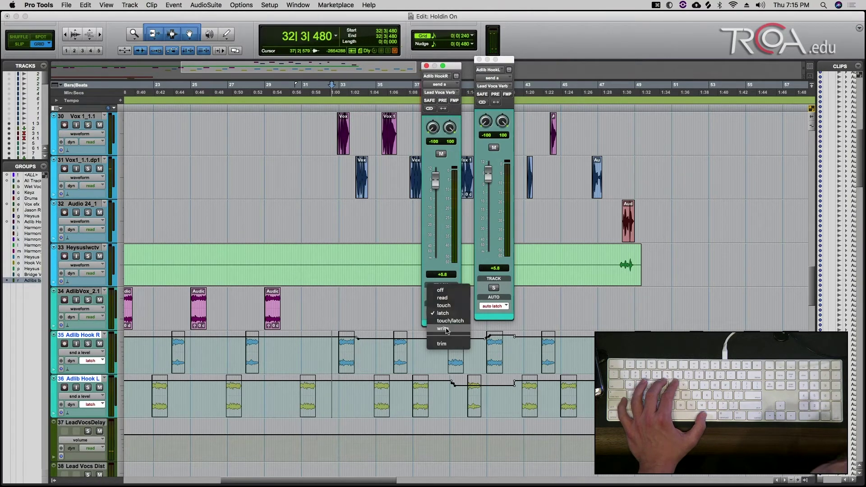
left_click(443, 329)
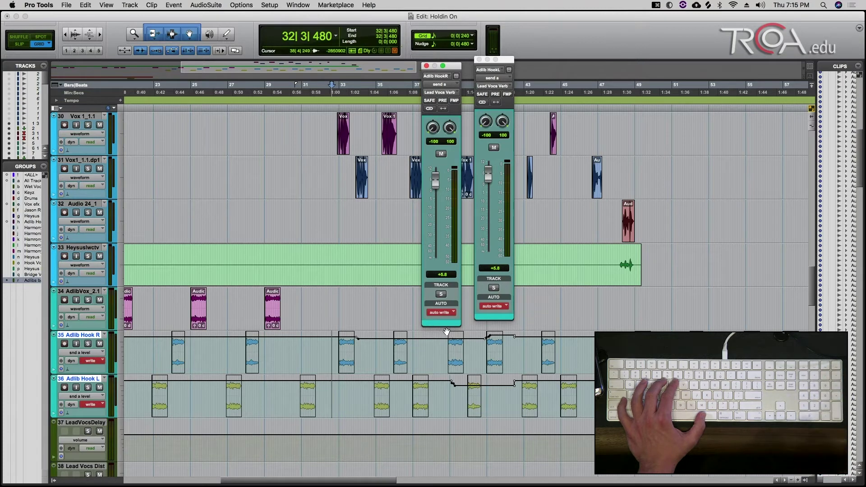
key("space")
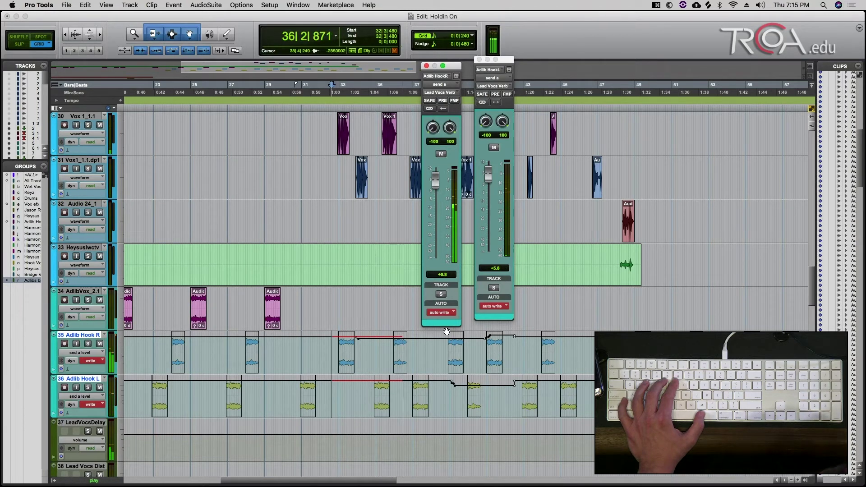
key("space")
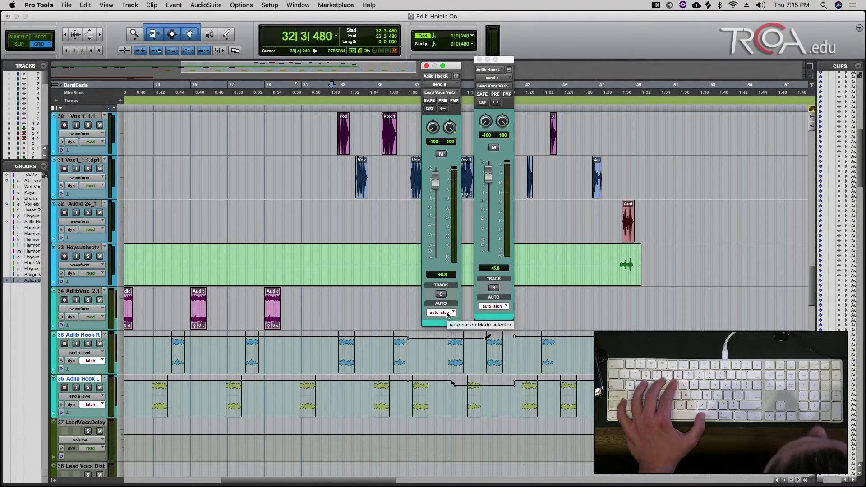
Step: Delete the send A level automation on Adlib Hook R and L from 36|3|000 to 43|3|480
left_click(448, 313)
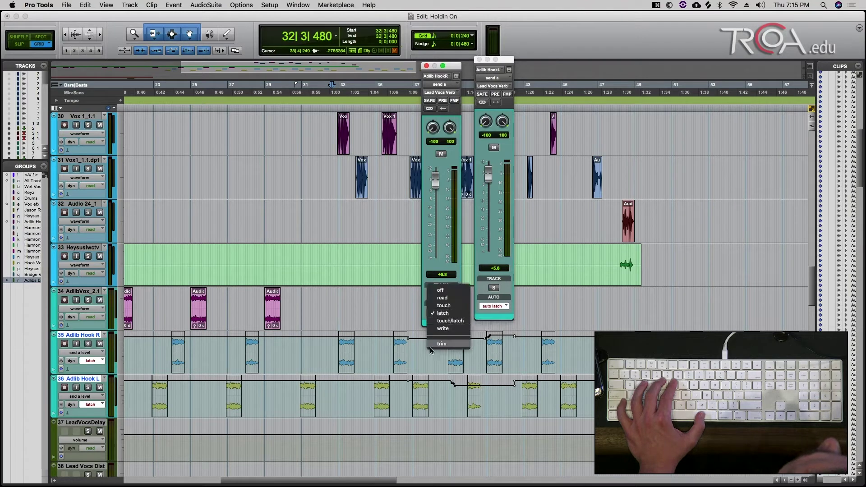
left_click(401, 361)
left_click_drag(404, 352, 535, 348)
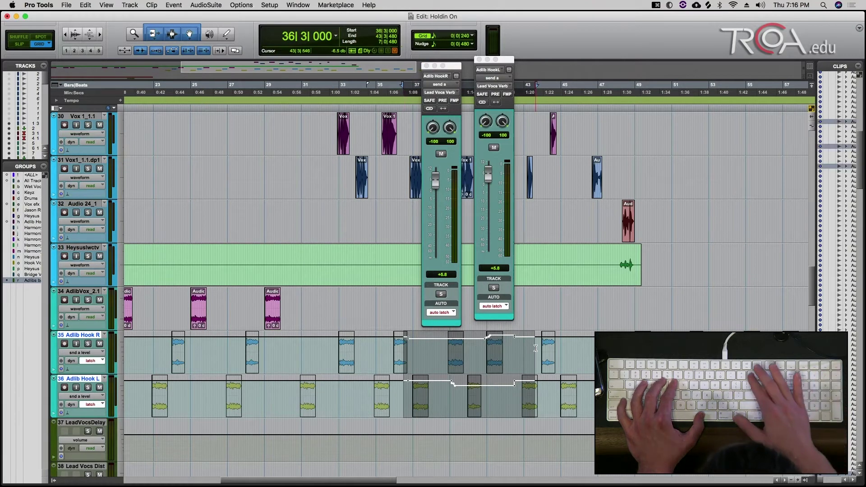
key("BackSpace")
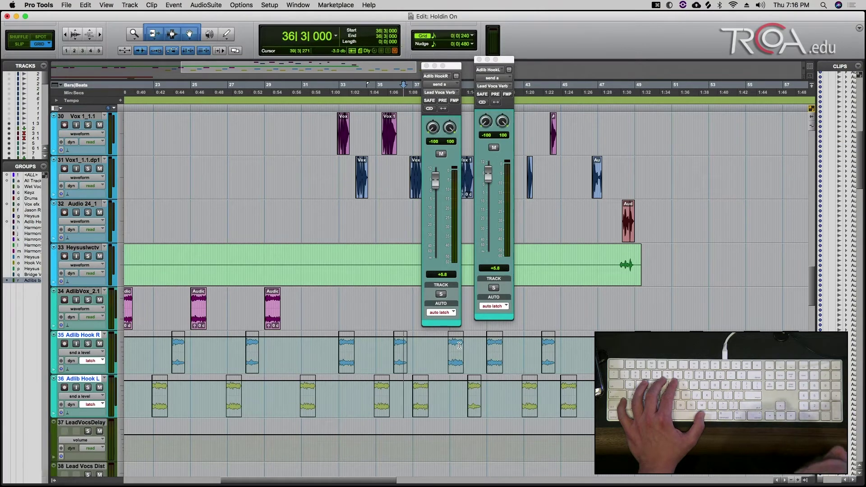
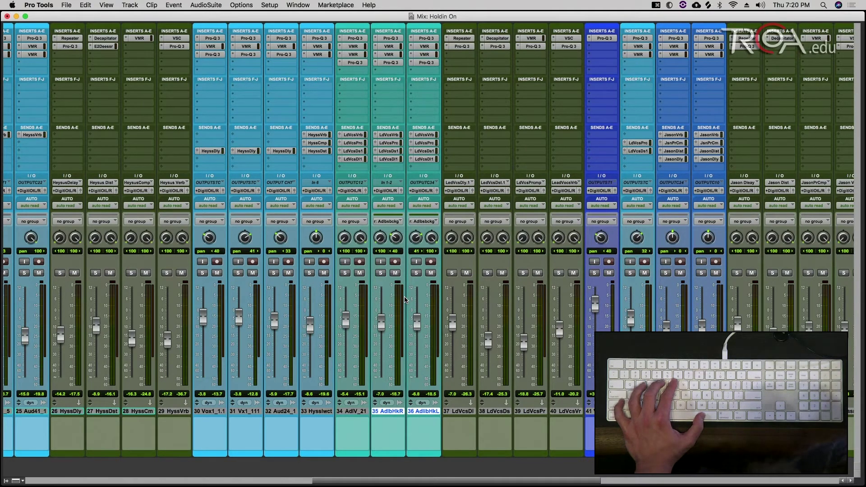
Step: Open the first Pro-Q 3 insert on Adlib Hook L and lower its low-cut filter to about 116 Hz
left_click(424, 39)
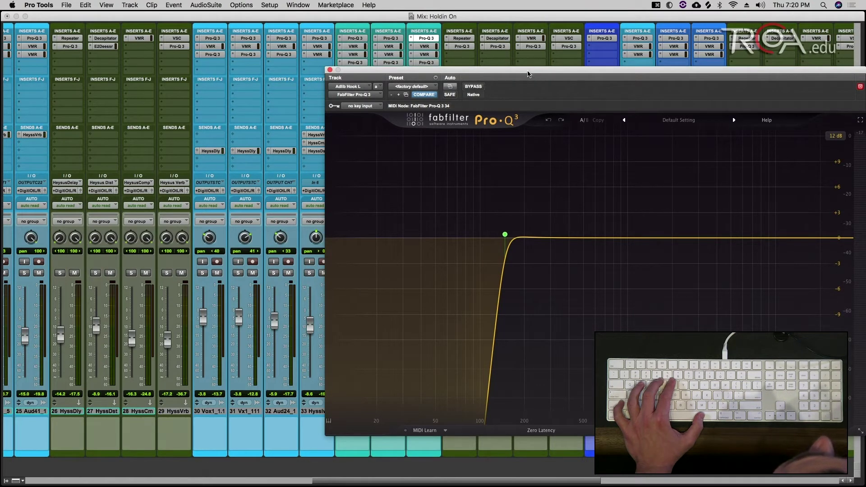
left_click_drag(527, 73, 395, 55)
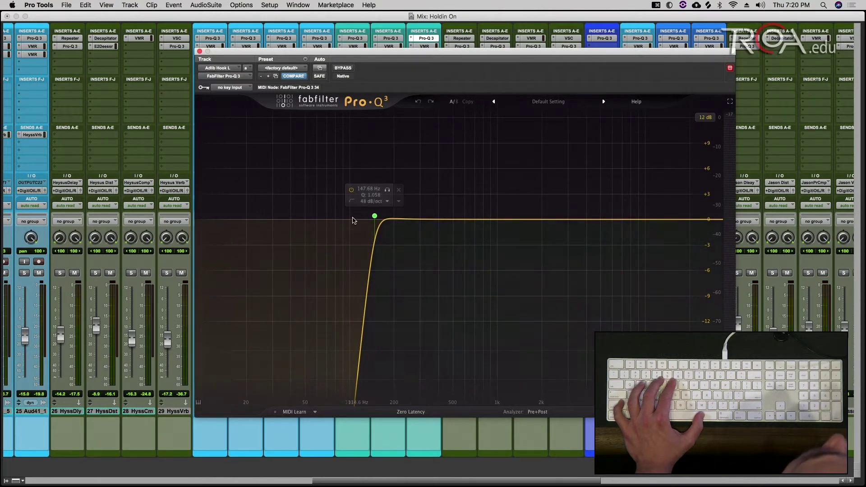
left_click_drag(375, 218, 408, 189)
Step: Adjust the Q of bell band 2 to about 4 and move the band between 500 Hz and 1 kHz near 0 dB
left_click_drag(443, 360, 398, 380)
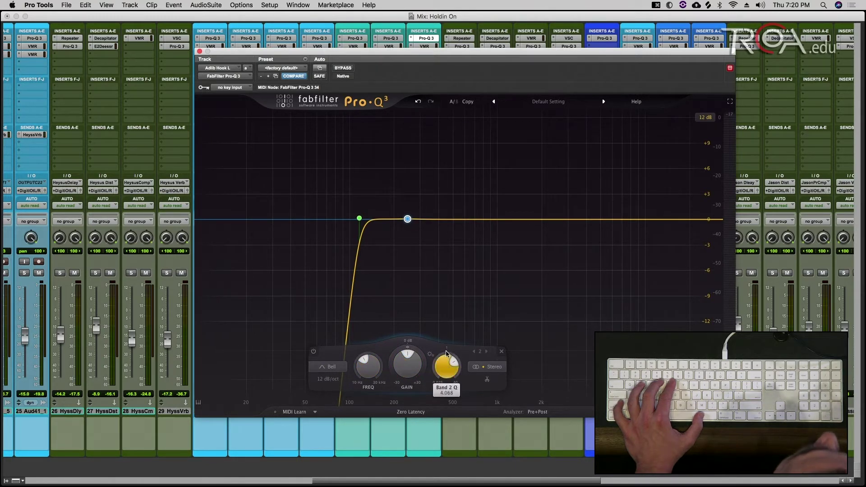
mouse_move(419, 248)
left_click_drag(413, 222, 487, 220)
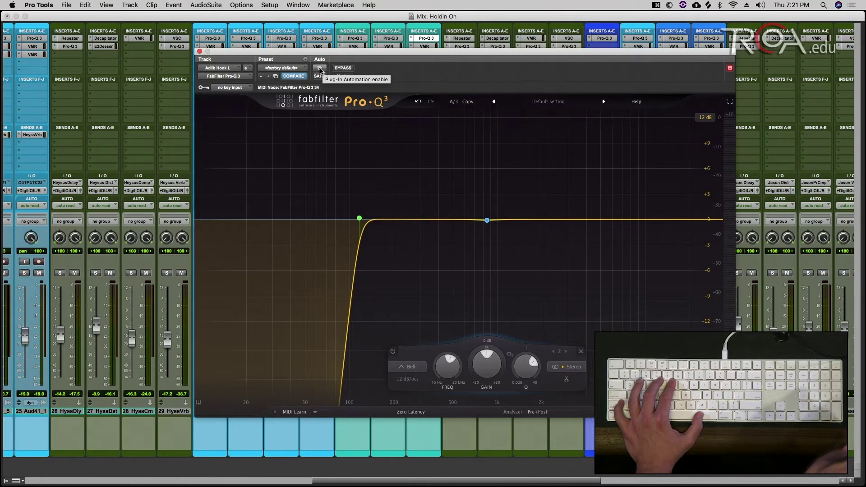
Step: Enable the Bypass parameter for plug-in automation on the Adlib Hook L Pro-Q 3
left_click(320, 68)
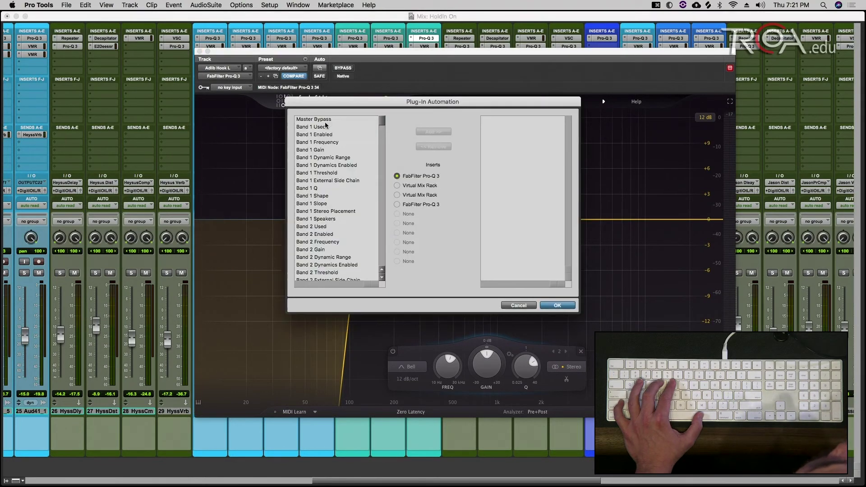
scroll(330, 137, "down", 4)
scroll(330, 137, "down", 15)
scroll(330, 137, "down", 20)
scroll(329, 136, "down", 20)
scroll(330, 136, "down", 20)
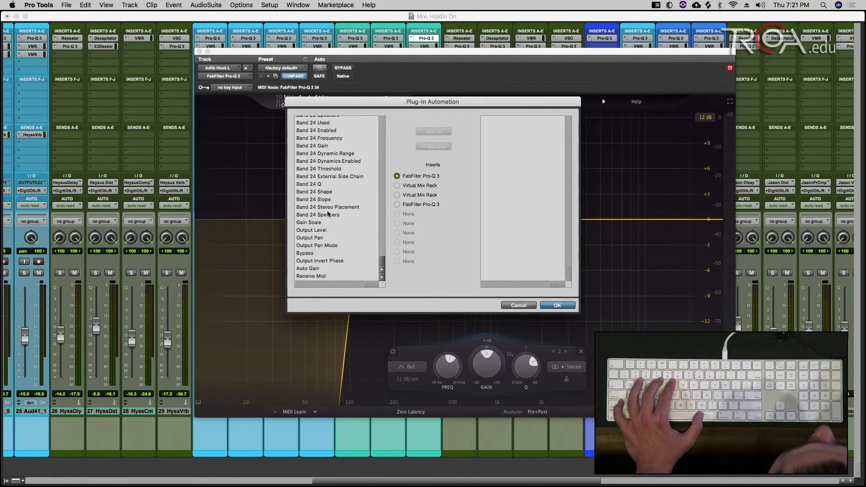
left_click(306, 254)
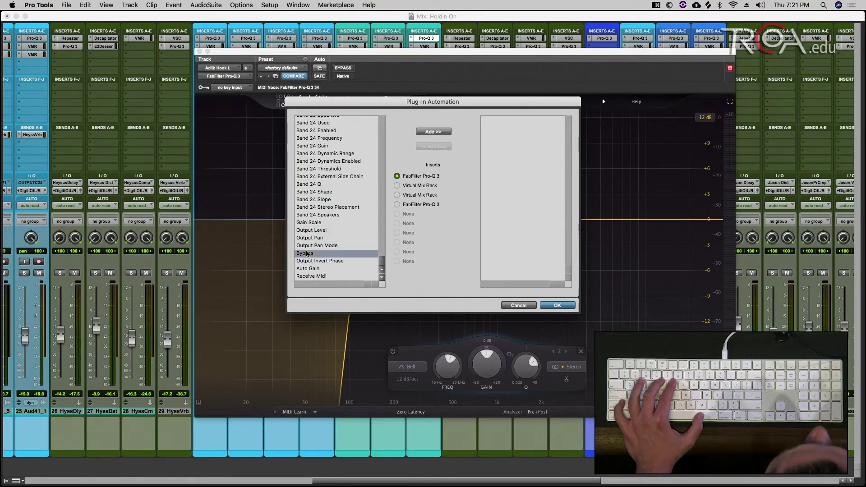
left_click(433, 131)
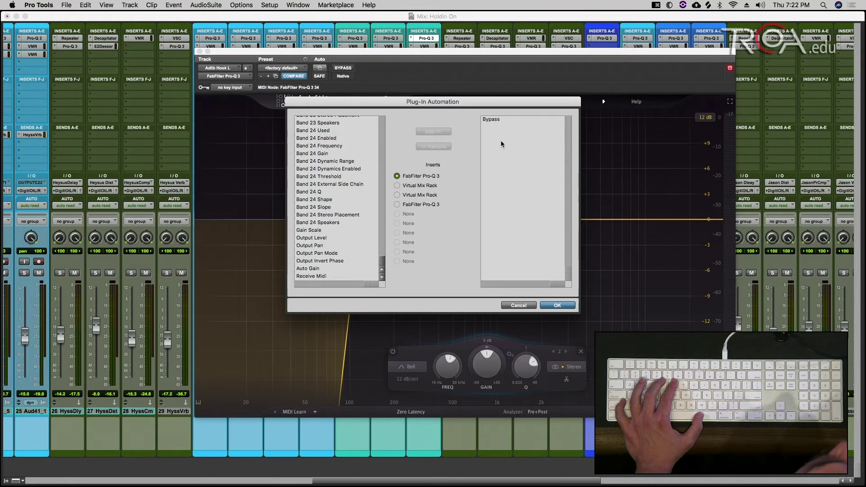
left_click(557, 306)
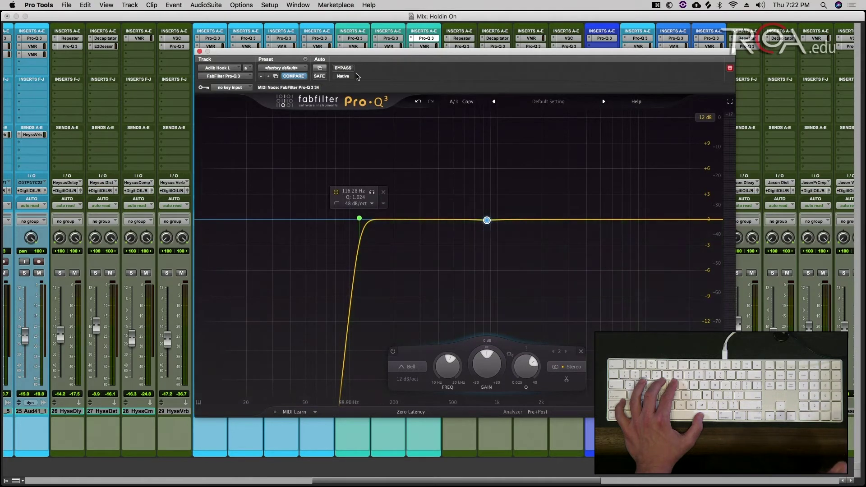
Step: Suspend the Adlib Hook tracks' group and set Adlib Hook L alone to touch automation mode in the Mix window
left_click_drag(362, 53, 279, 103)
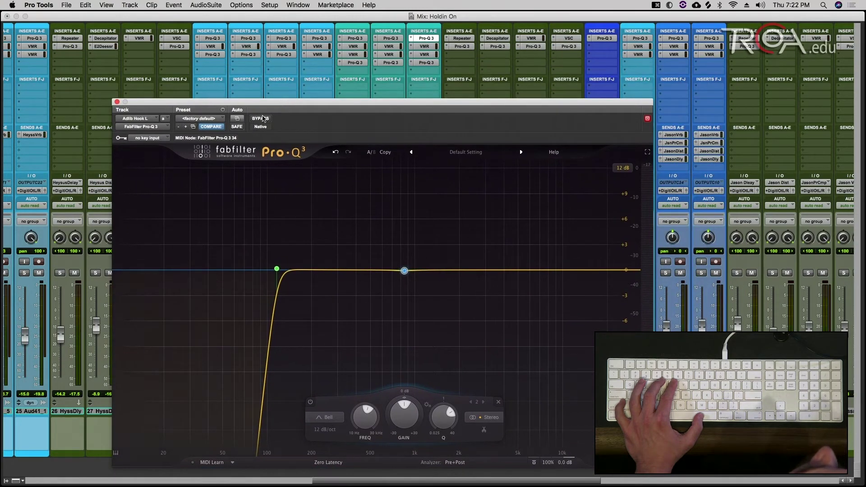
left_click_drag(284, 104, 639, 89)
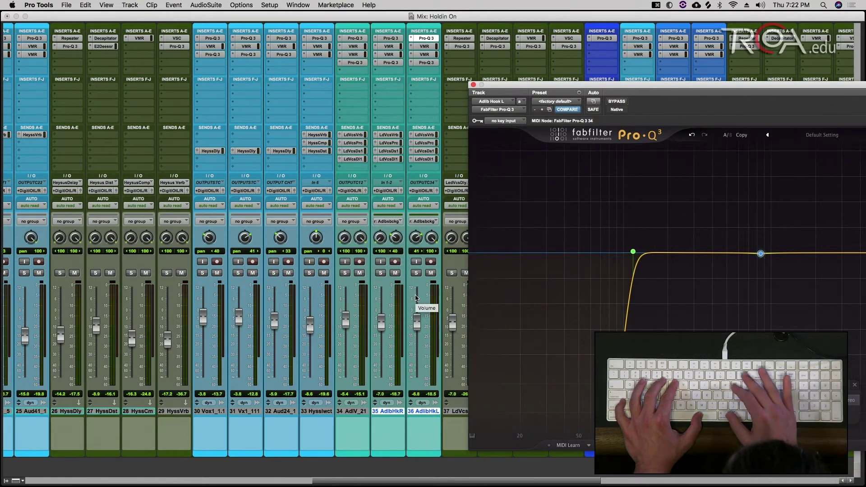
key("super+equal")
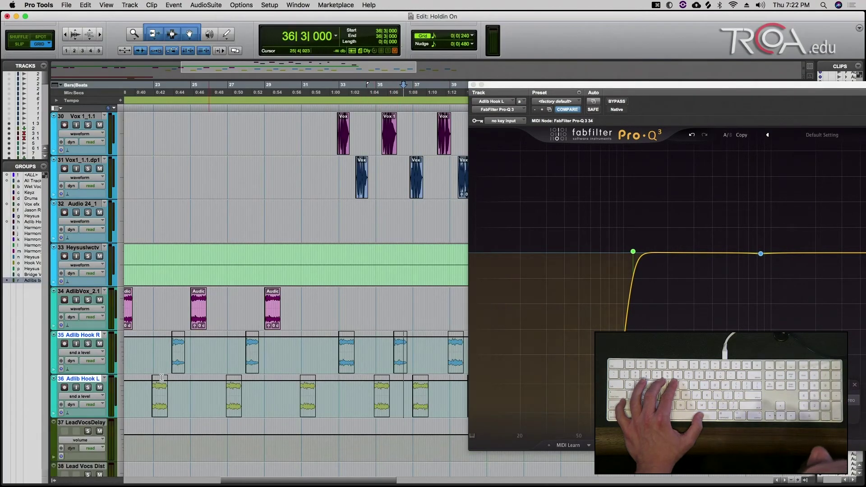
key("super+equal")
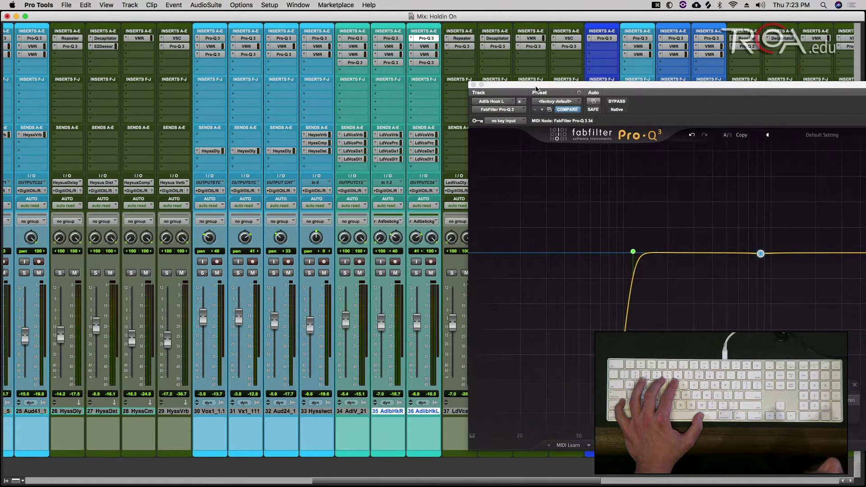
key("super+equal")
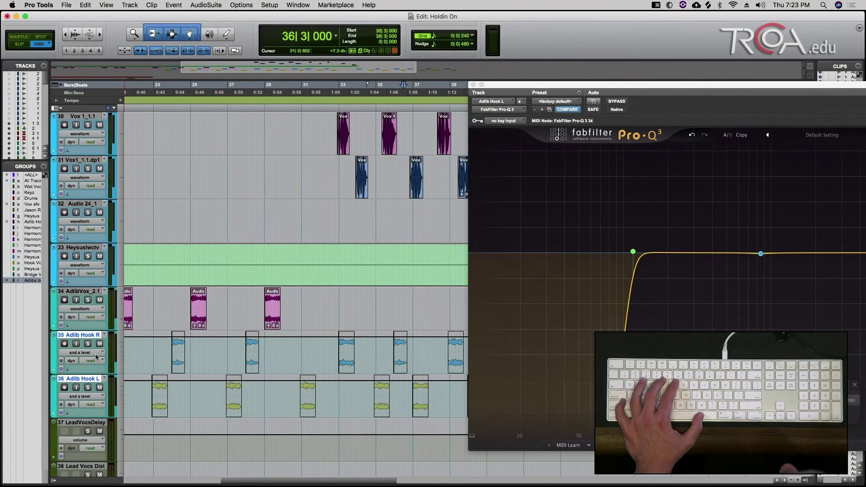
key("super+equal")
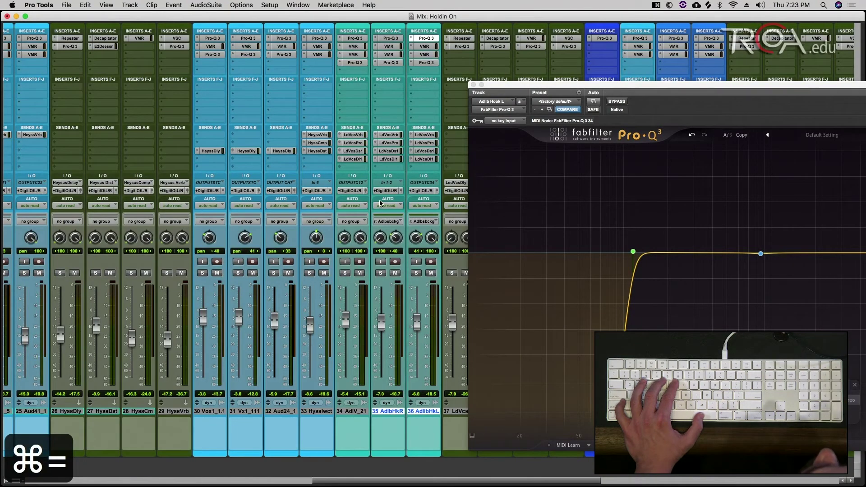
key("r")
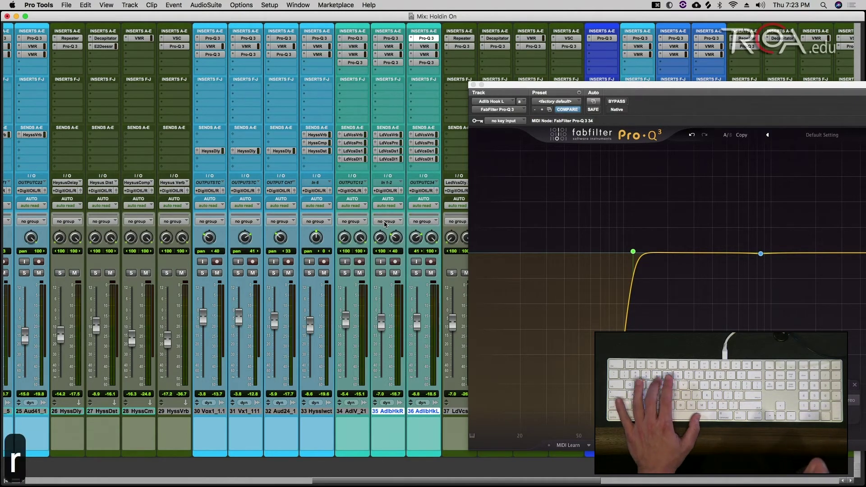
left_click(423, 207)
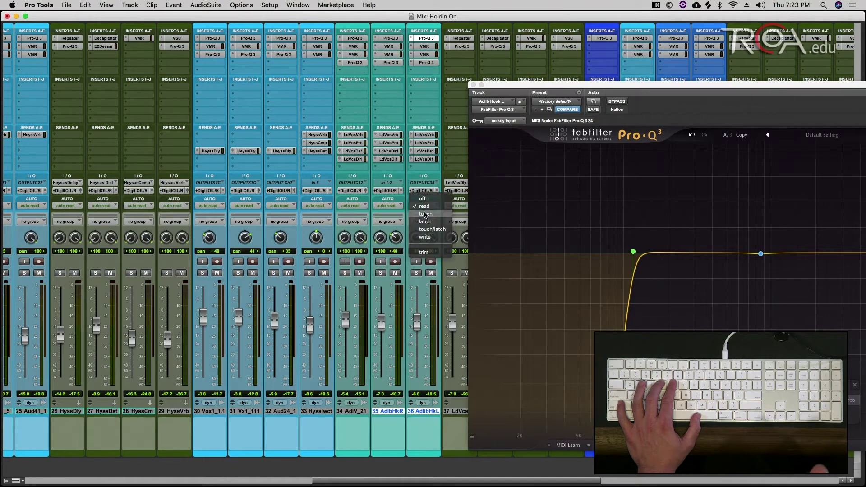
left_click(426, 215)
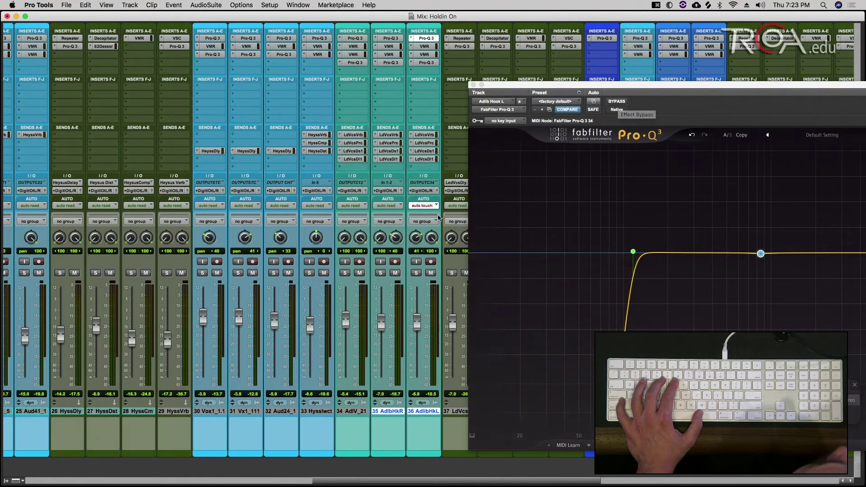
Step: Check Pro-Q 3's automated parameters and toggle the Adlib Hook L plug-in's bypass on and off during playback in touch mode
left_click(599, 104)
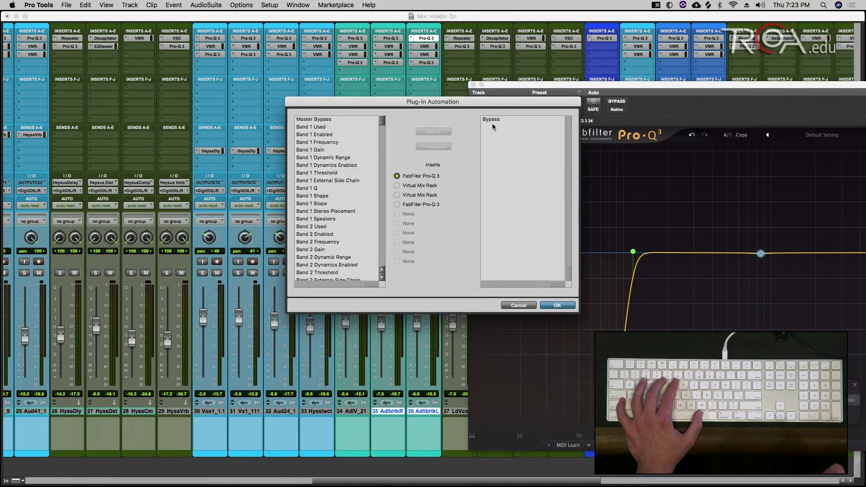
left_click(513, 306)
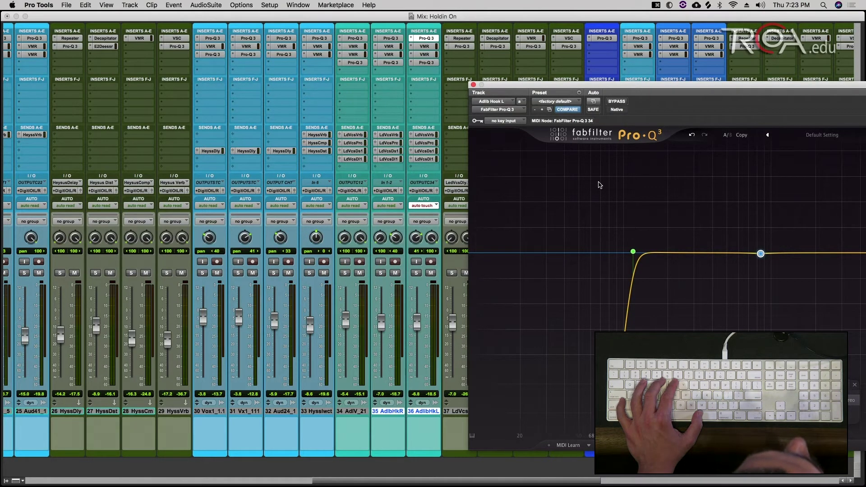
key("space")
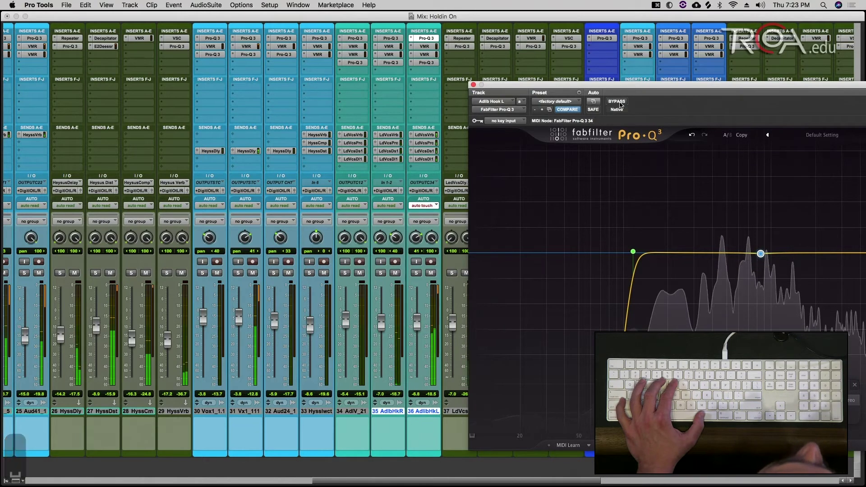
left_click(619, 102)
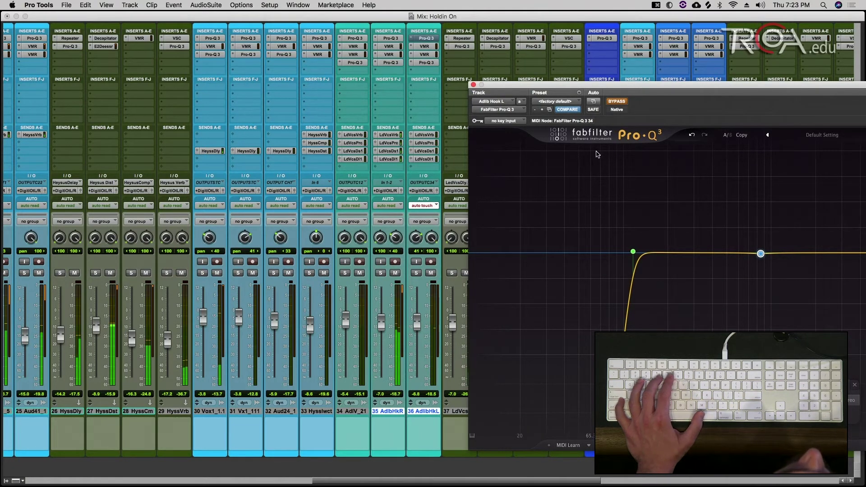
key("space")
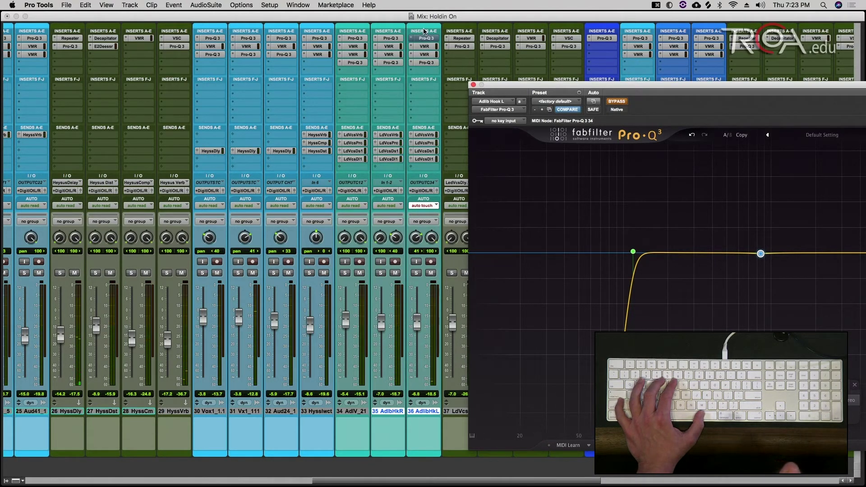
key("space")
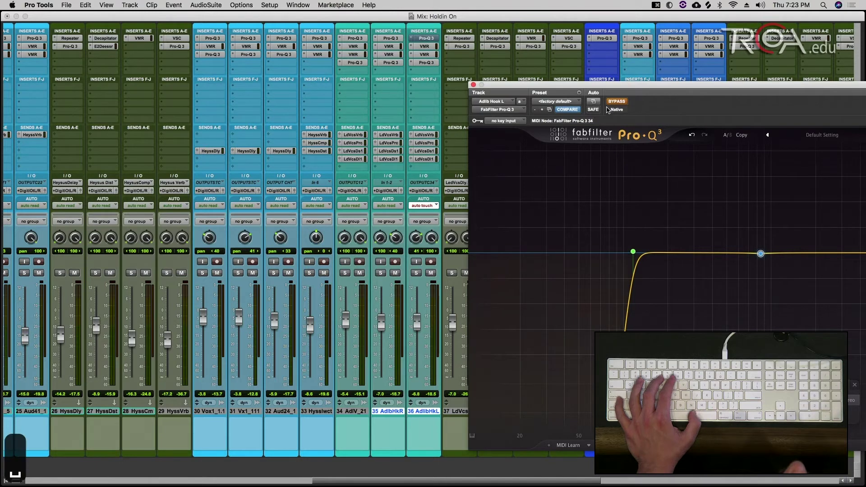
left_click(616, 102)
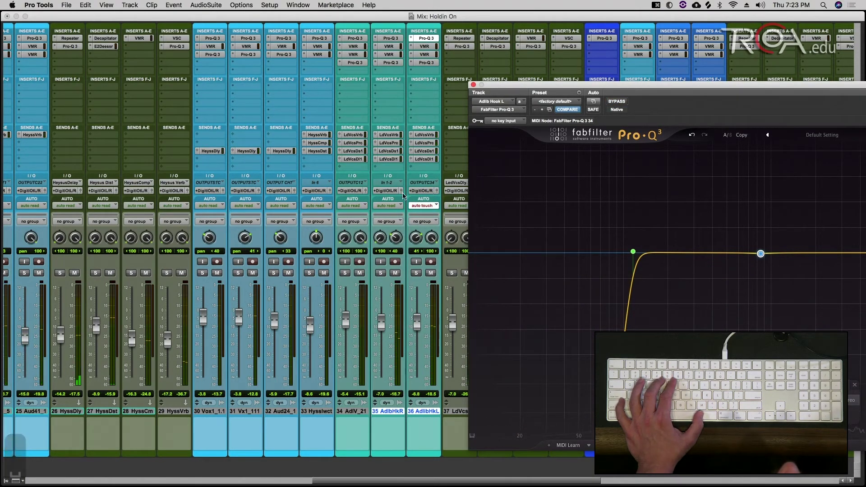
Step: Remove the Pro-Q 3 from Adlib Hook L's first insert and insert a fresh multichannel FabFilter Pro-Q 3 (stereo) there
left_click(411, 39)
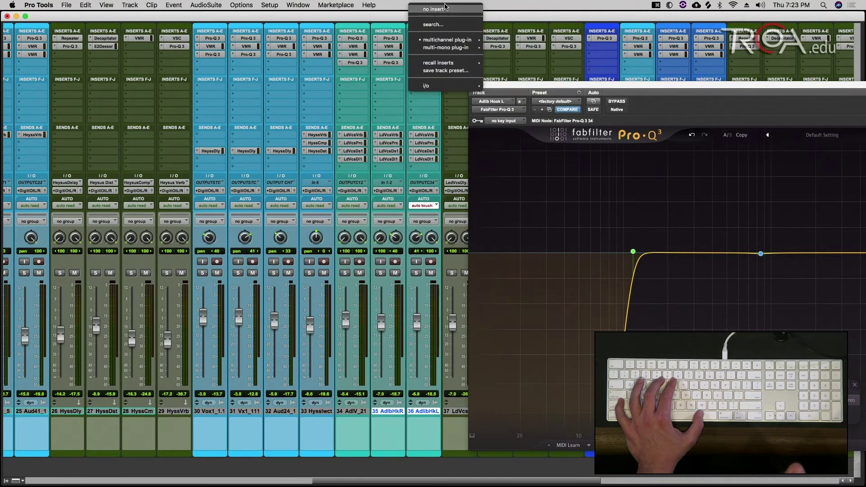
left_click(445, 8)
left_click(415, 38)
mouse_move(426, 41)
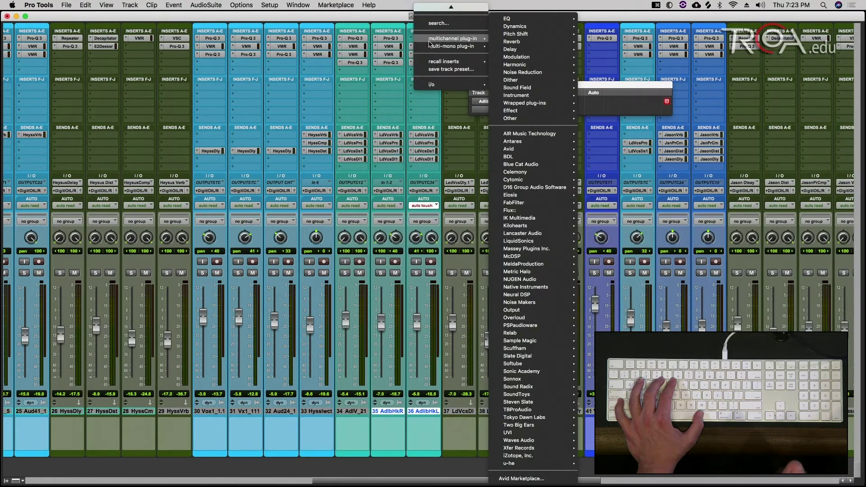
mouse_move(489, 36)
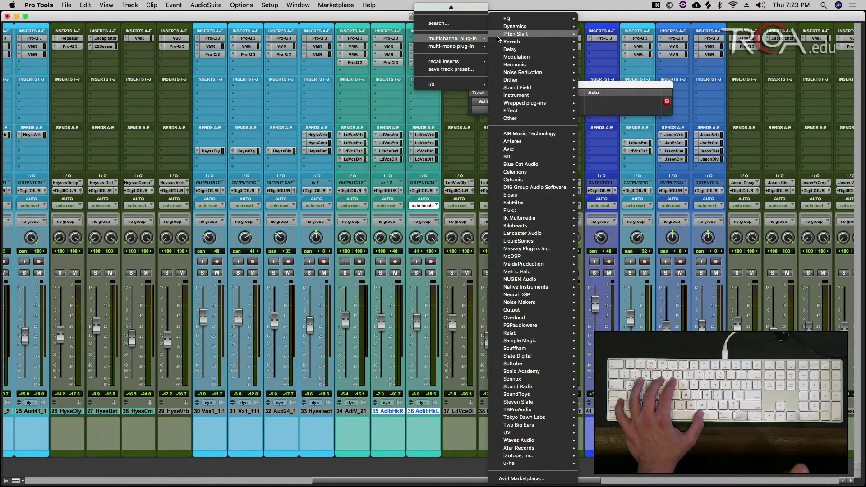
mouse_move(523, 19)
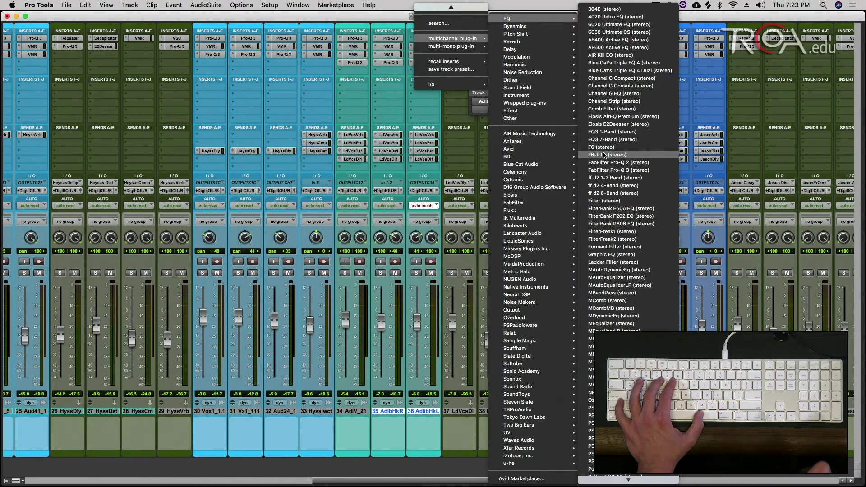
left_click(606, 170)
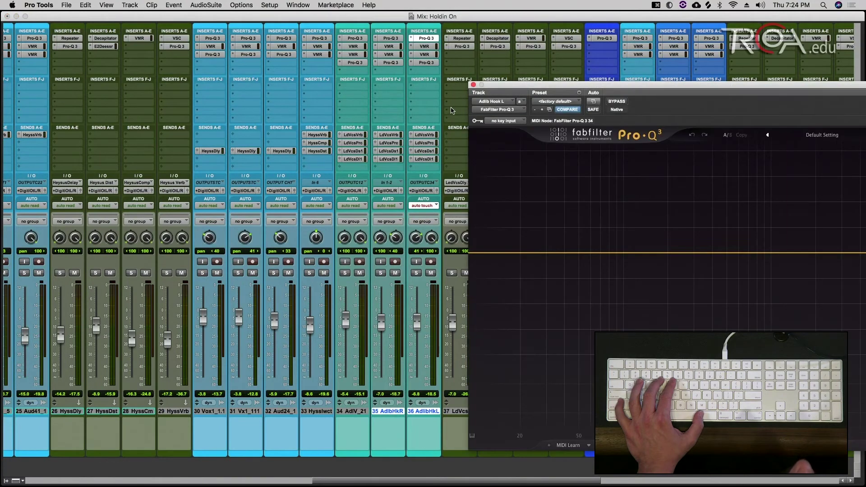
Step: Set Adlib Hook L to read mode and enable Master Bypass for automation on its new Pro-Q 3
left_click(424, 206)
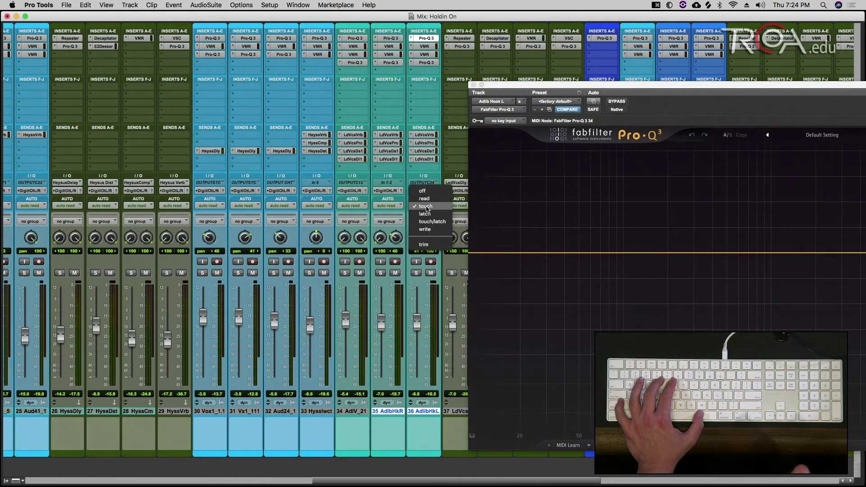
left_click(429, 200)
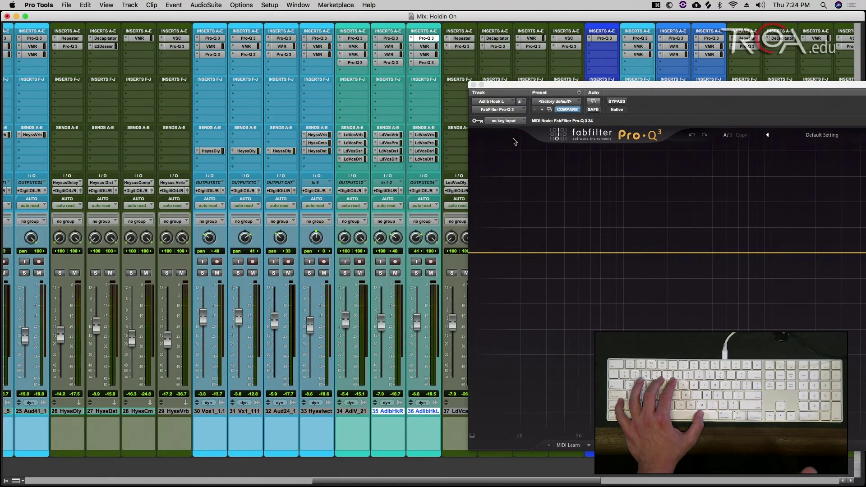
left_click(594, 102)
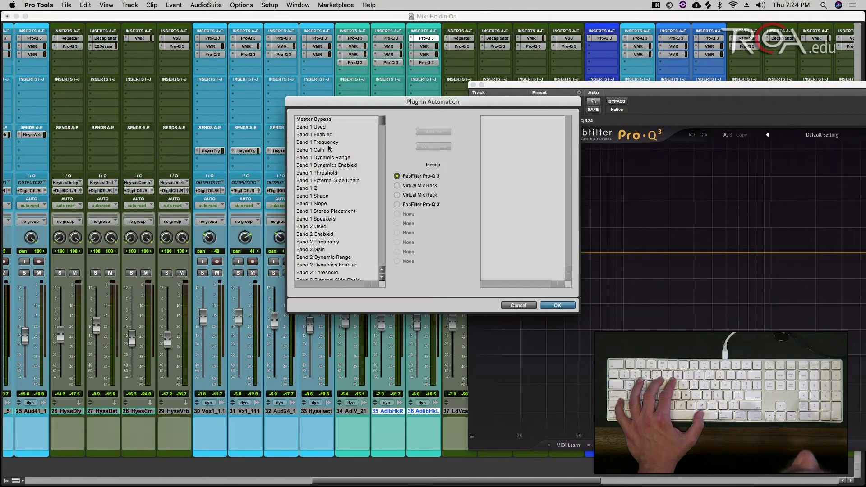
left_click(326, 120)
left_click(431, 132)
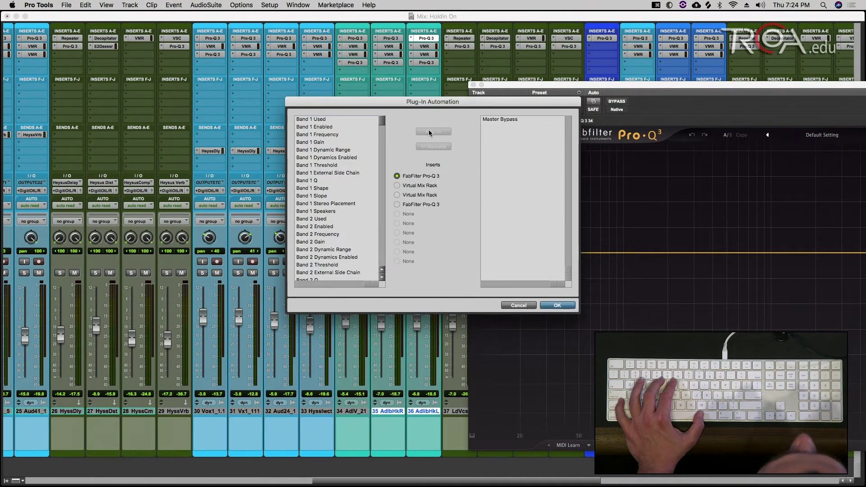
left_click(556, 306)
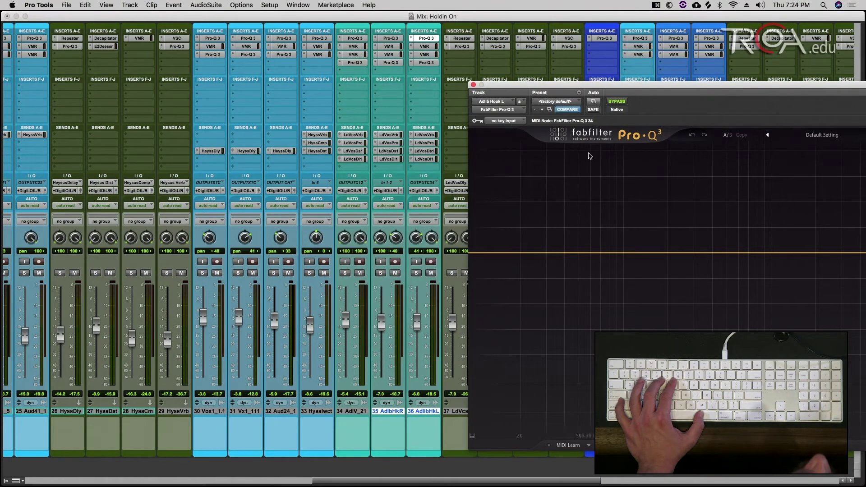
Step: Switch Adlib Hook L's automation mode between touch and read to compare the bypass indicator, ending in touch
left_click(424, 204)
left_click(424, 212)
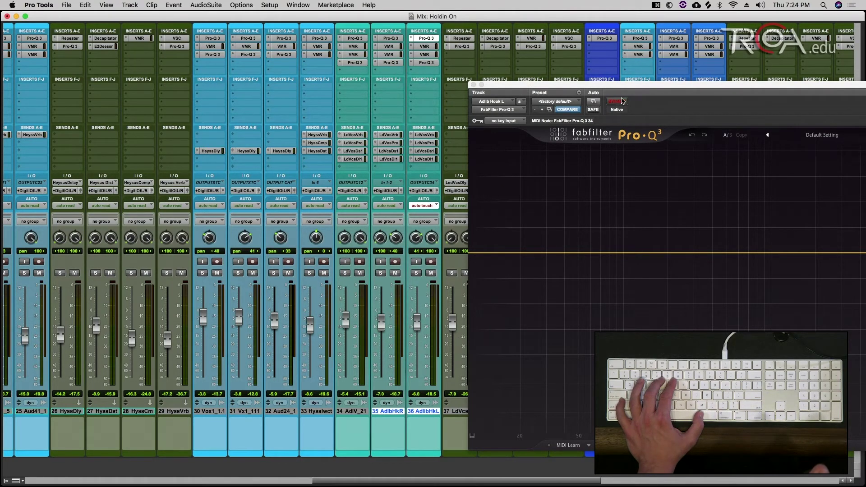
left_click(424, 205)
left_click(424, 197)
left_click(423, 206)
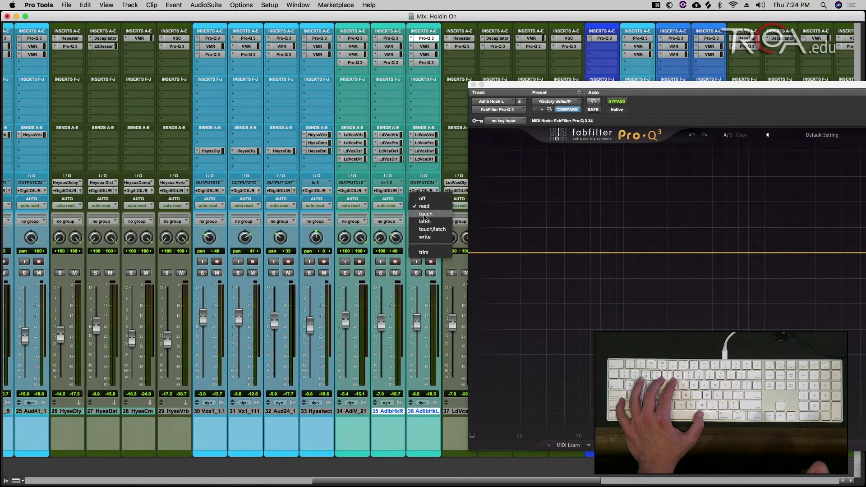
left_click(425, 215)
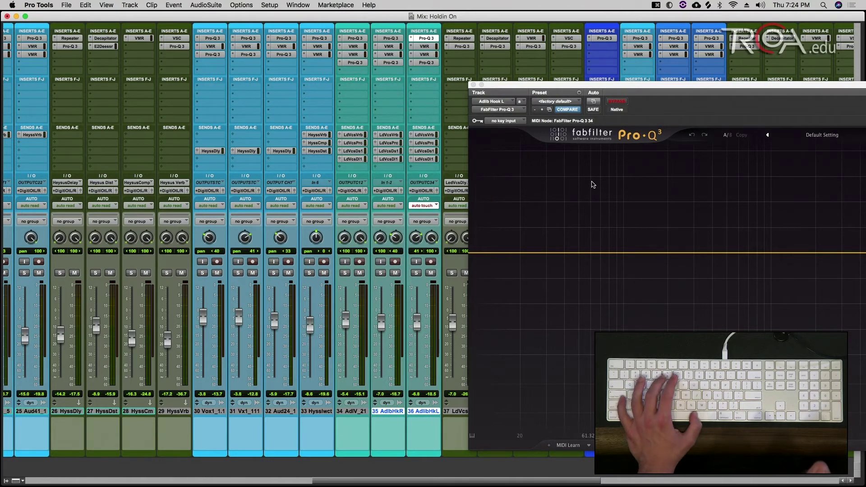
Step: Try engaging Pro-Q 3's bypass during playback in touch mode, and undo the automation pass
key("space")
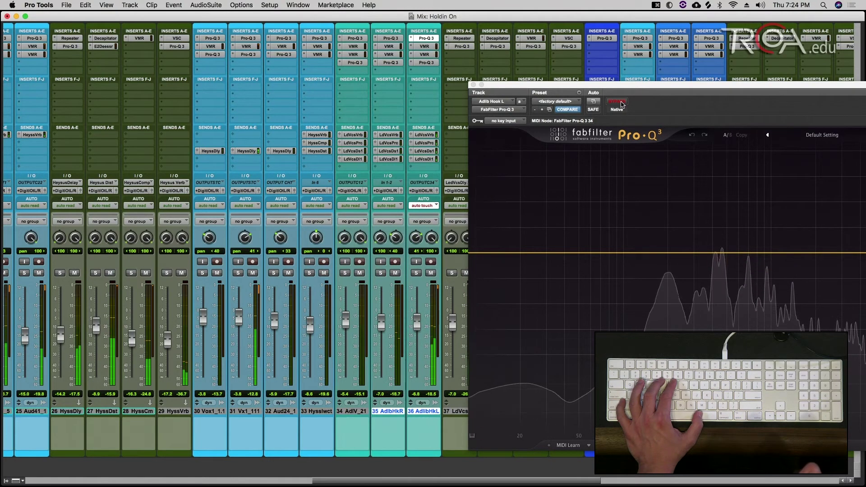
left_click(621, 105)
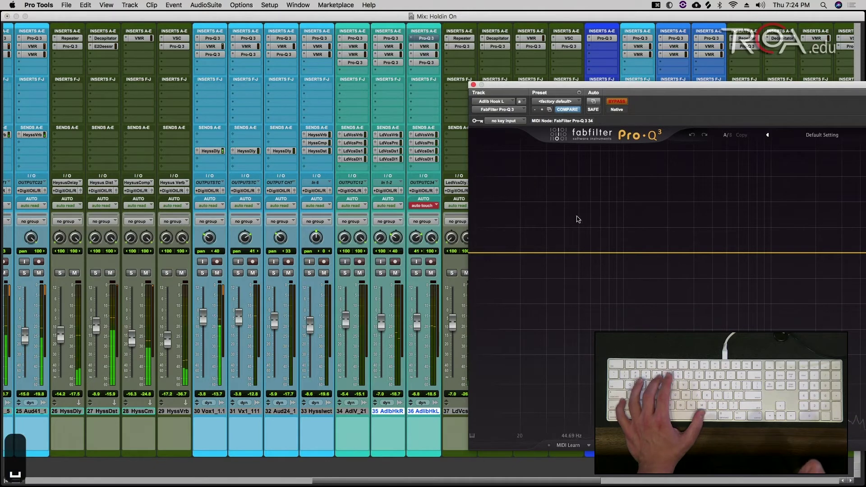
key("space")
key("super+z")
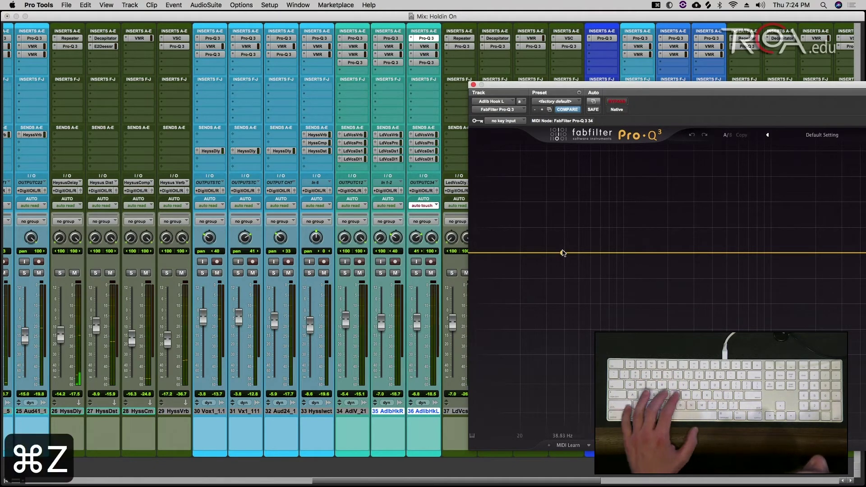
Step: Add a 36 dB/oct low cut band in Pro-Q 3 and move it to about 542 Hz
left_click_drag(563, 253, 563, 272)
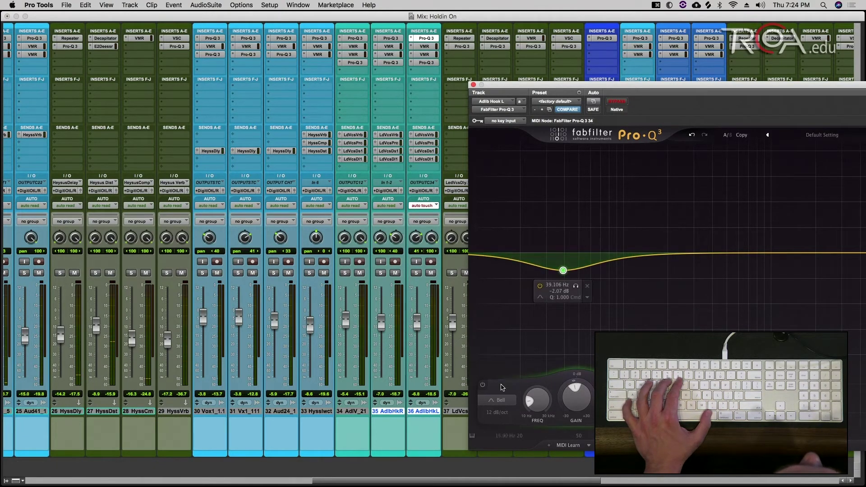
left_click(500, 400)
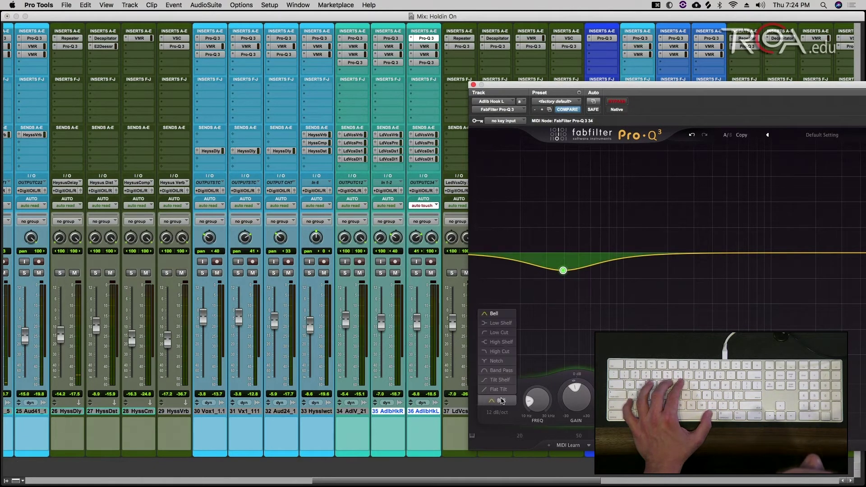
left_click(499, 332)
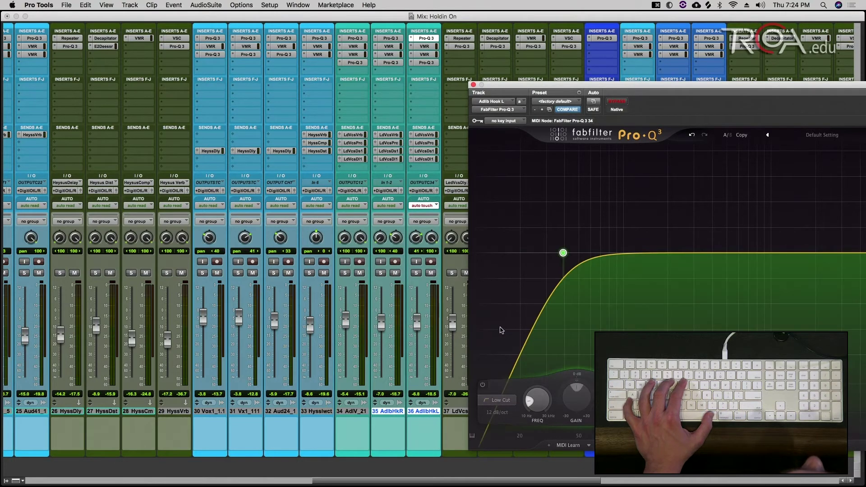
left_click(497, 412)
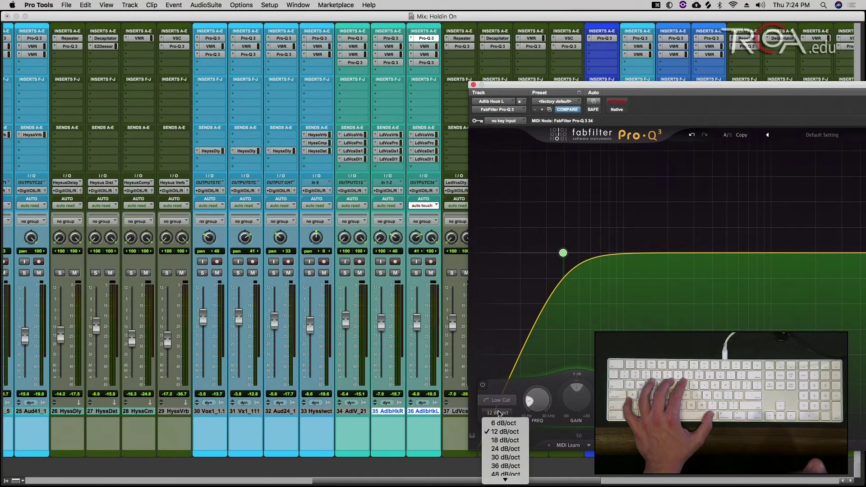
left_click(502, 466)
left_click_drag(563, 253, 732, 253)
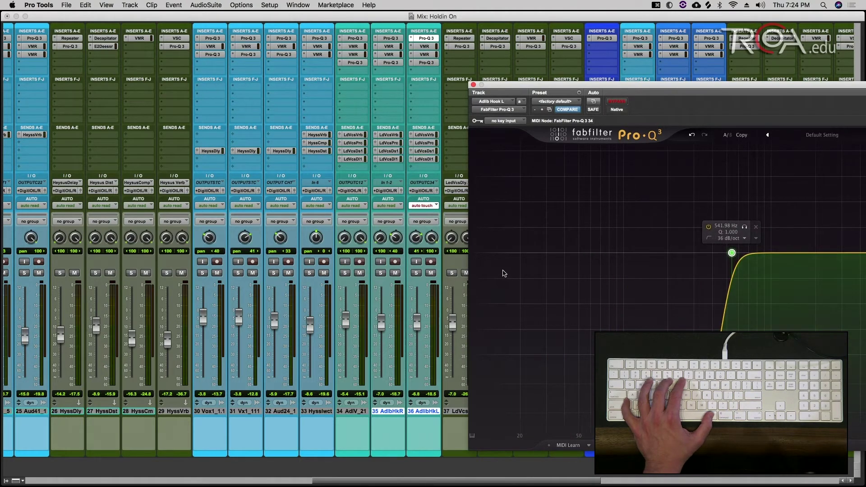
Step: Solo Adlib Hook L and write bypass automation in touch mode by toggling Pro-Q 3's bypass on and off during playback
left_click(417, 272)
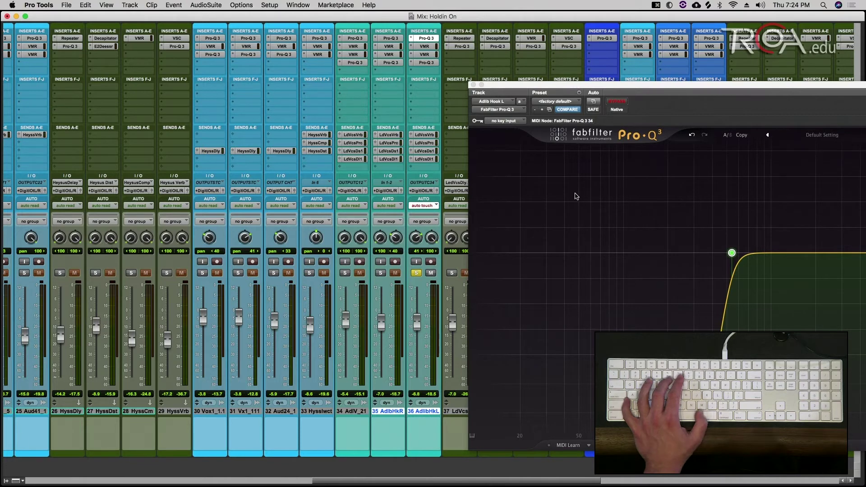
key("space")
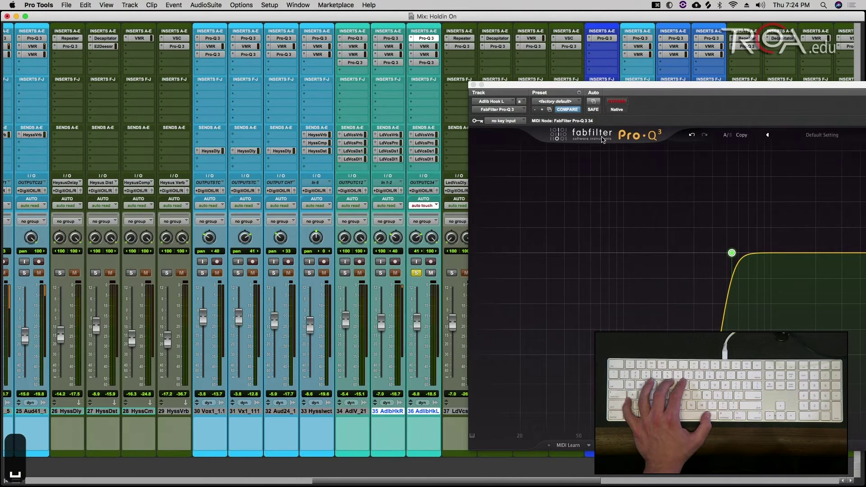
left_click(619, 102)
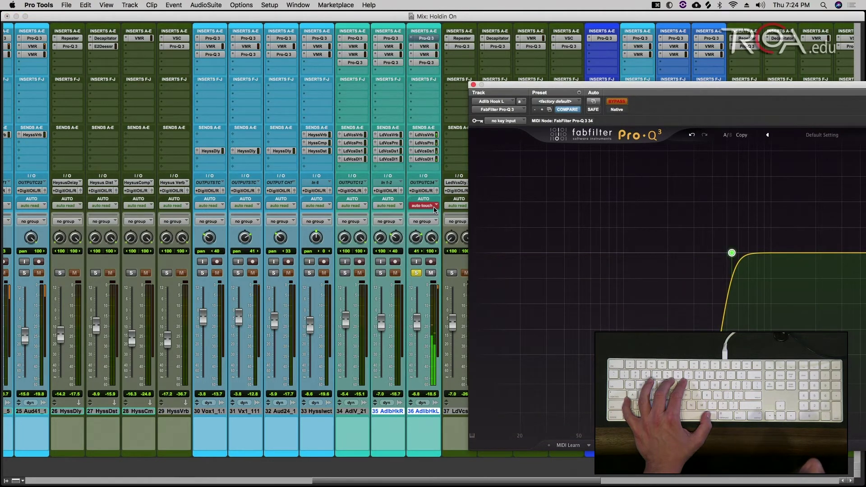
left_click(618, 102)
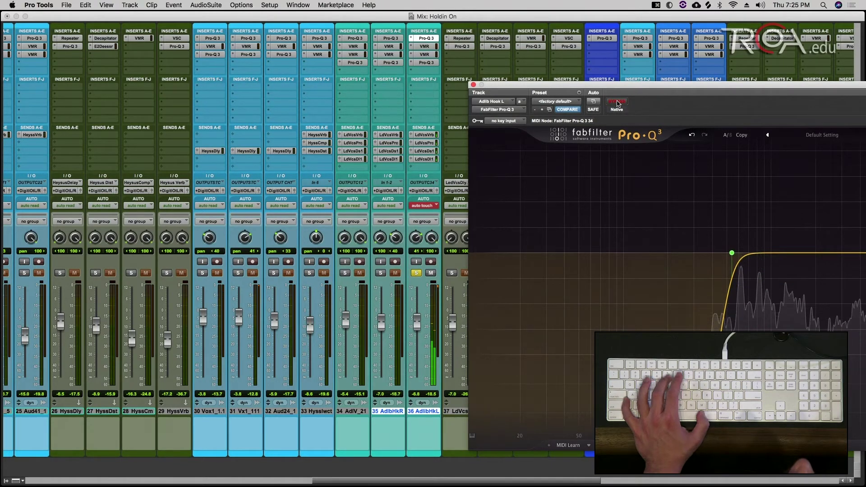
left_click(618, 103)
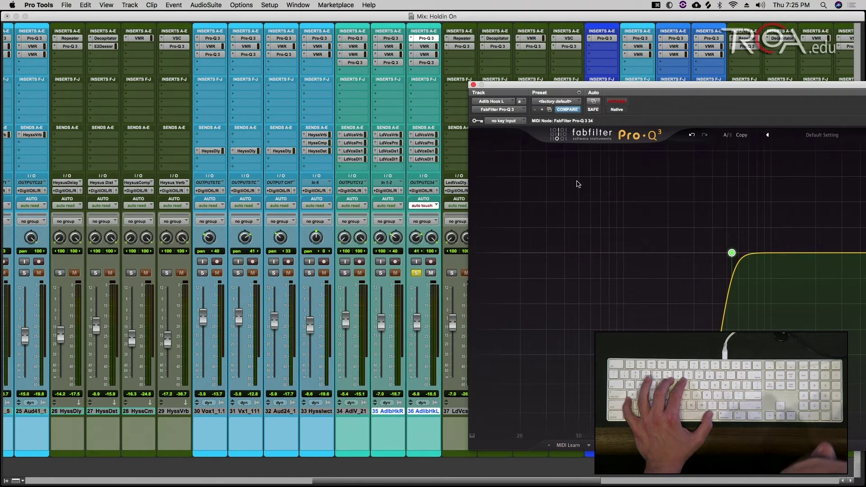
Step: Check Pro-Q 3's automated parameters from the Edit window and display Adlib Hook L's Pro-Q 3 Master Bypass automation
key("super+equal")
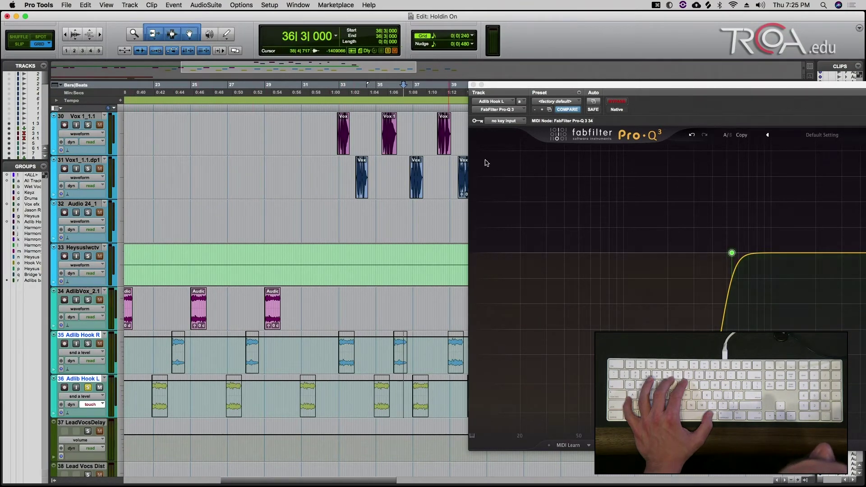
left_click(593, 104)
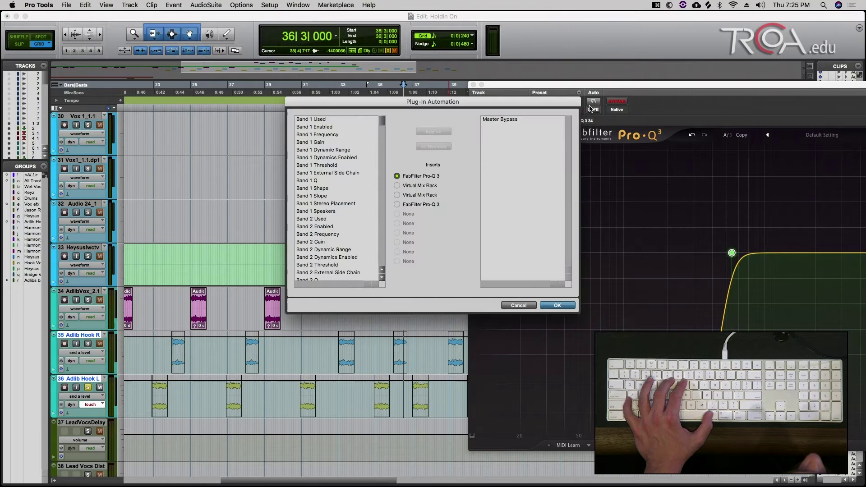
left_click(518, 306)
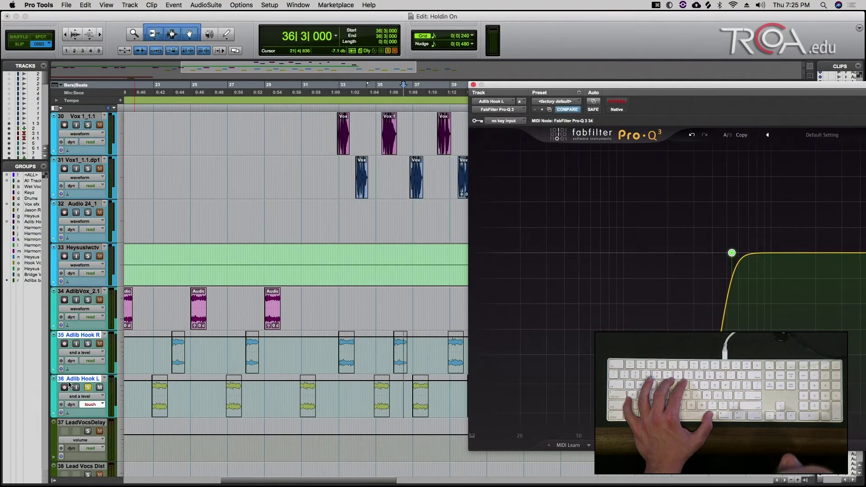
left_click(85, 397)
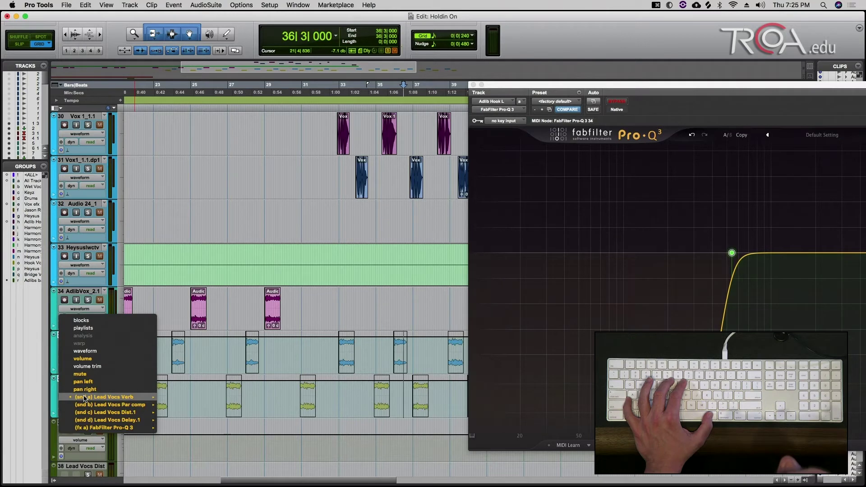
mouse_move(99, 428)
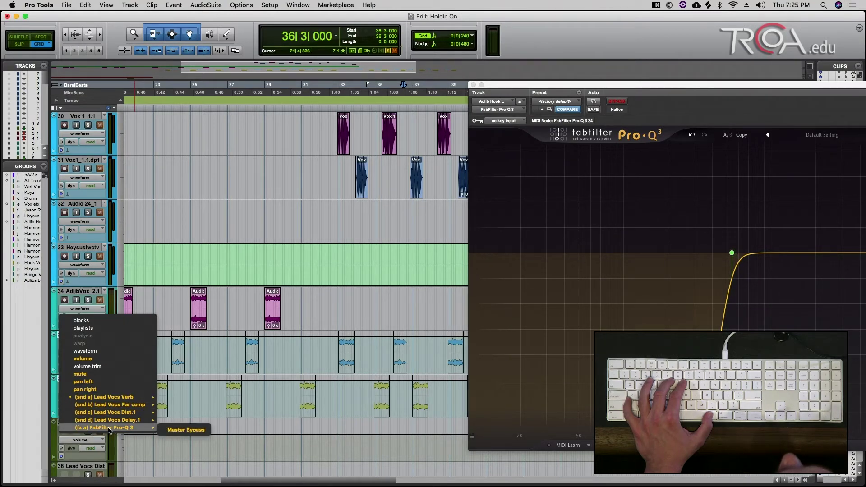
left_click(176, 434)
Step: Examine the Master Bypass automation on Adlib Hook L from about bar 39 to bar 43
key("t")
key("t")
key("t")
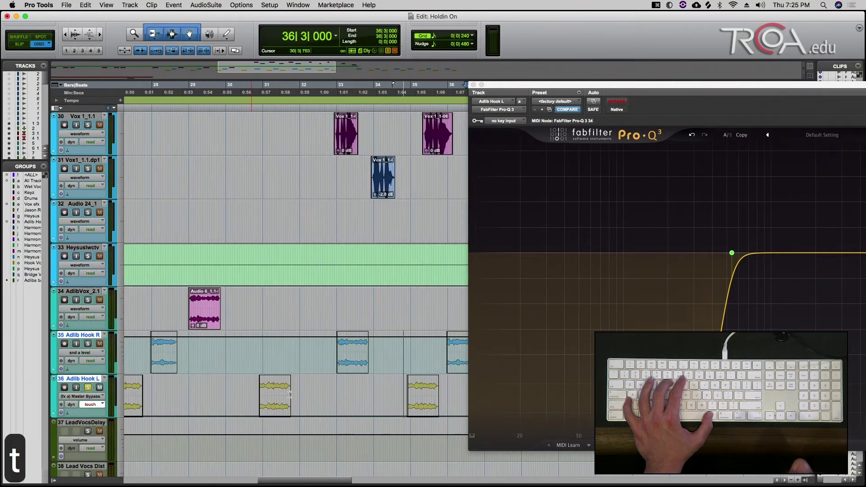
key("r")
key("r")
key("r")
key("r")
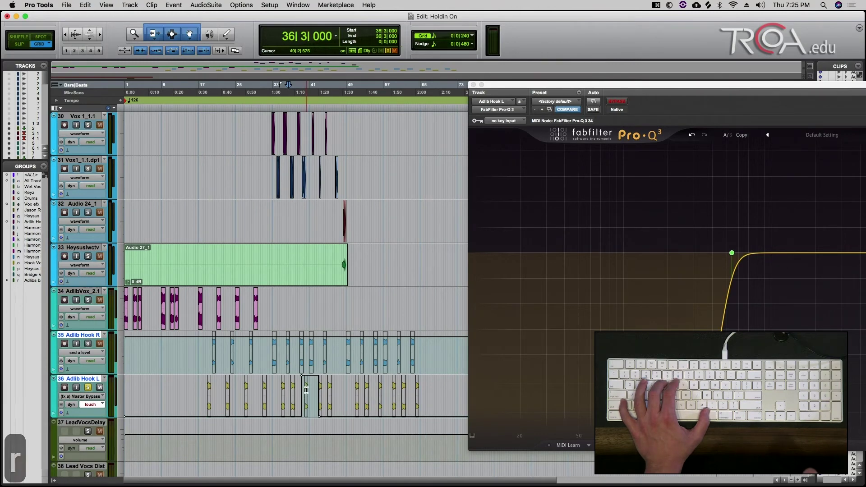
key("t")
key("t")
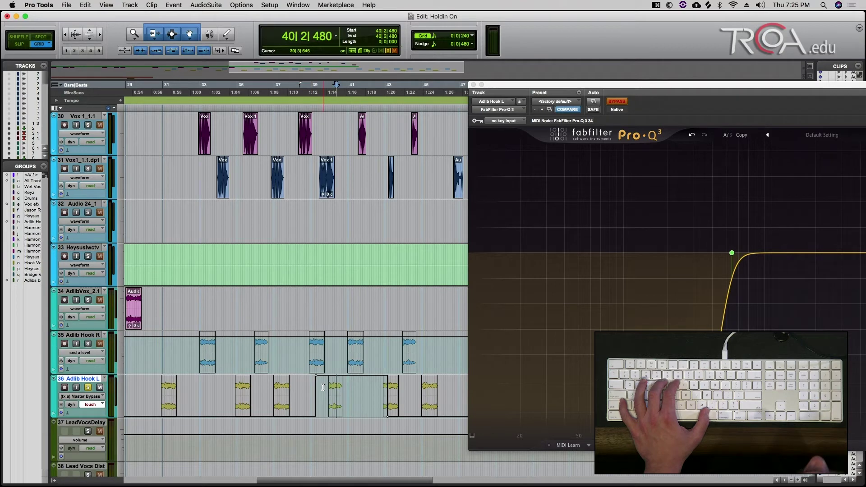
key("t")
scroll(322, 391, "right", 5)
scroll(322, 391, "right", 2)
scroll(297, 401, "left", 2)
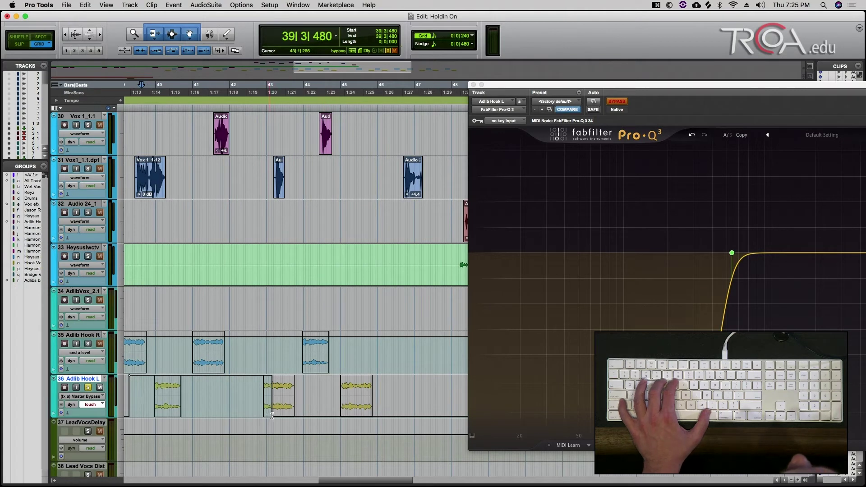
Step: Add Band 1 Frequency to the automated parameters of Pro-Q 3 on Adlib Hook L
left_click(274, 418)
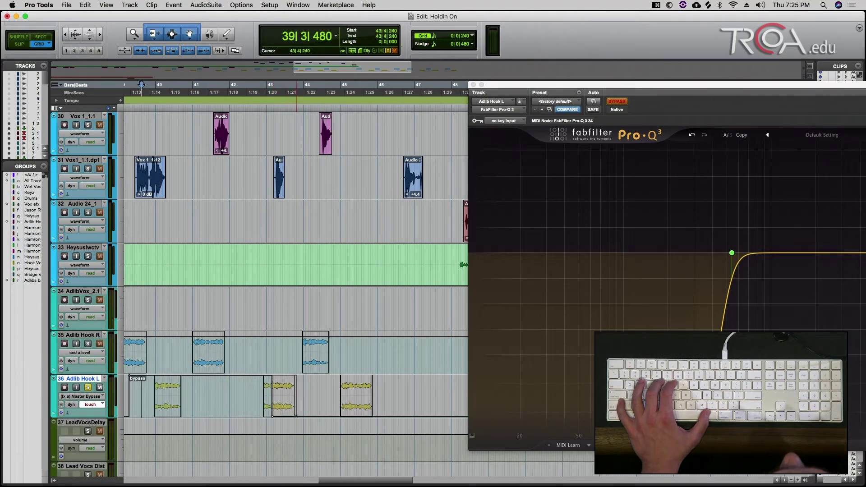
key("super+z")
key("r")
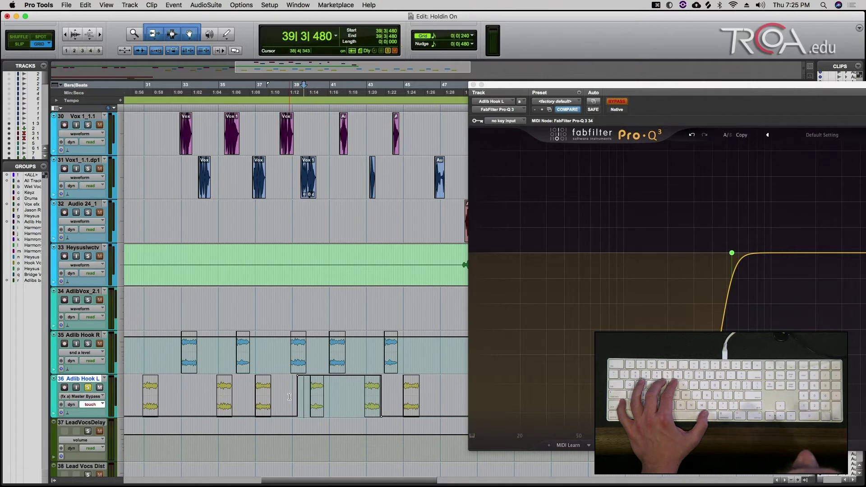
left_click(593, 101)
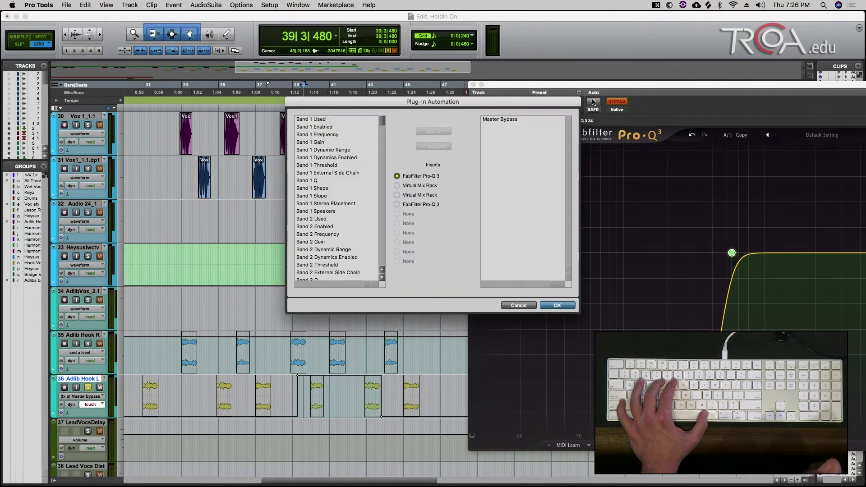
left_click(334, 135)
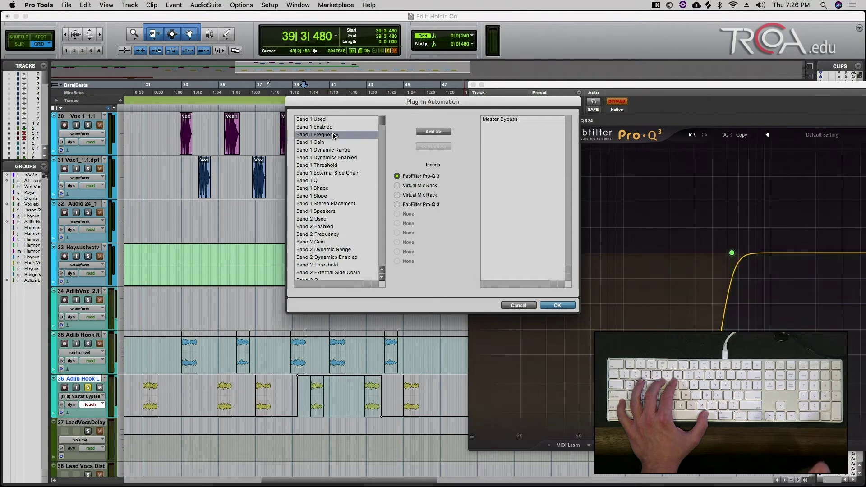
left_click(432, 132)
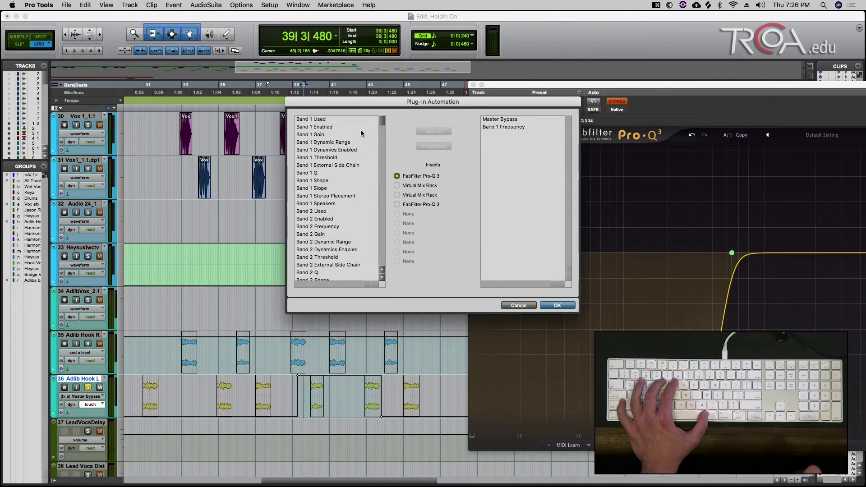
Step: Add a bell band near 1.5 kHz with about 1.2 dB of boost in Pro-Q 3, and reselect the low cut band
mouse_move(731, 255)
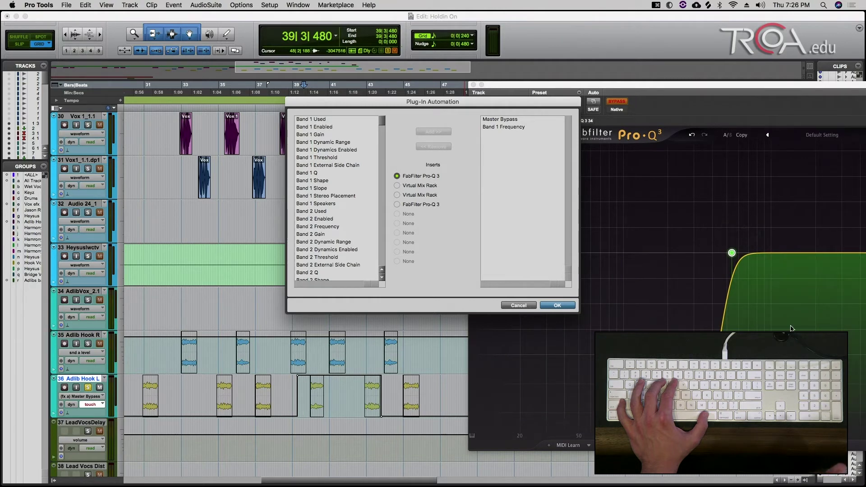
left_click_drag(796, 251, 796, 242)
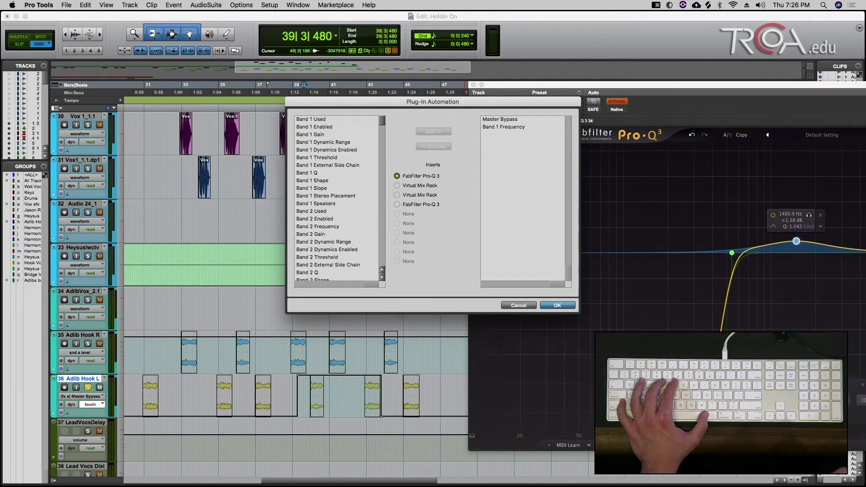
left_click_drag(740, 88, 678, 85)
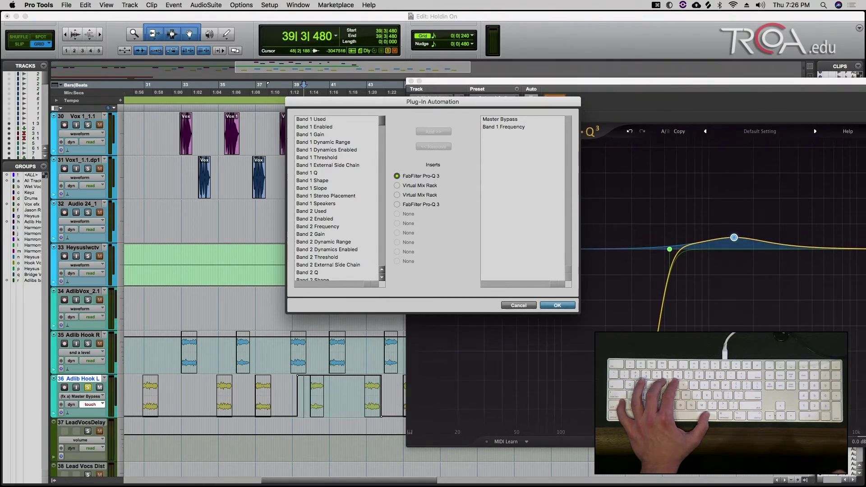
mouse_move(670, 247)
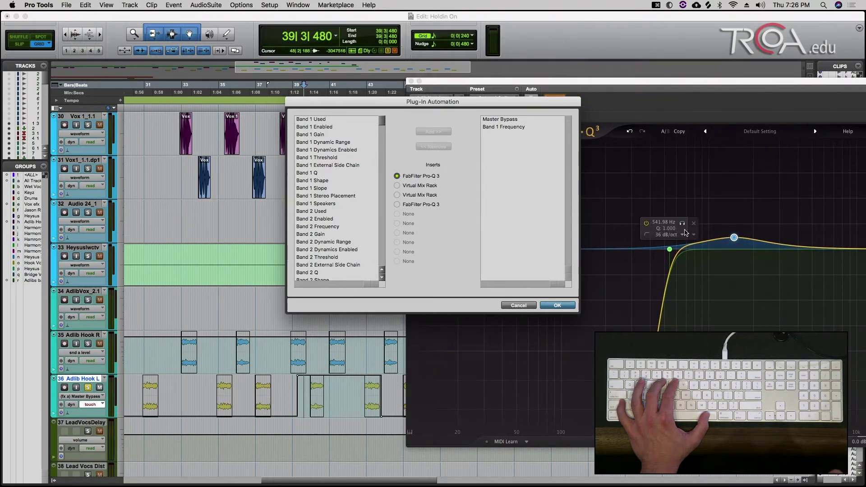
left_click(670, 249)
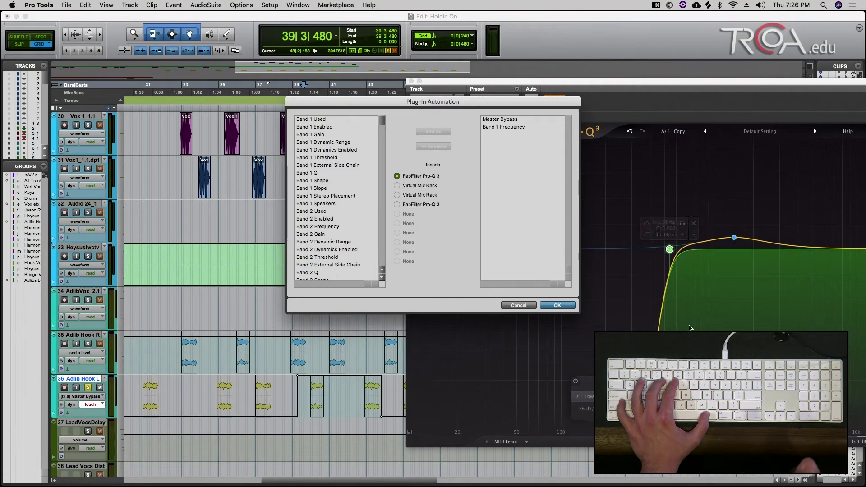
Step: Add Band 2 Frequency to Pro-Q 3's automated parameters and take it out again
left_click(320, 227)
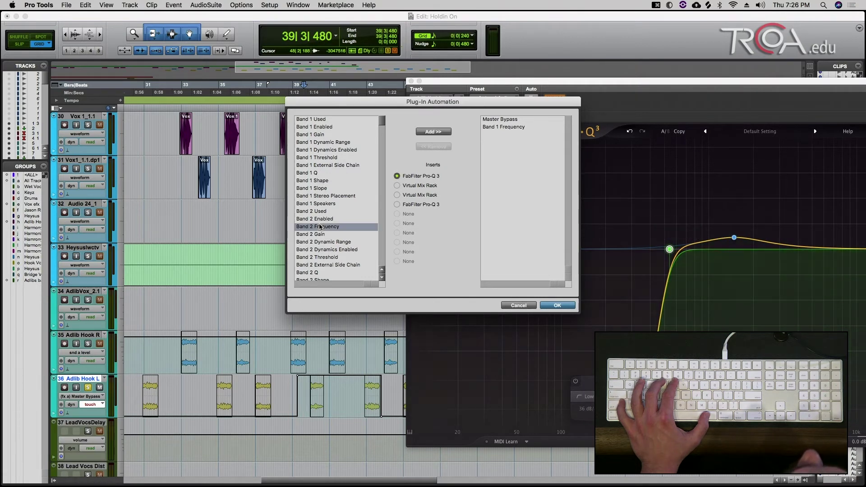
left_click(443, 132)
left_click(507, 135)
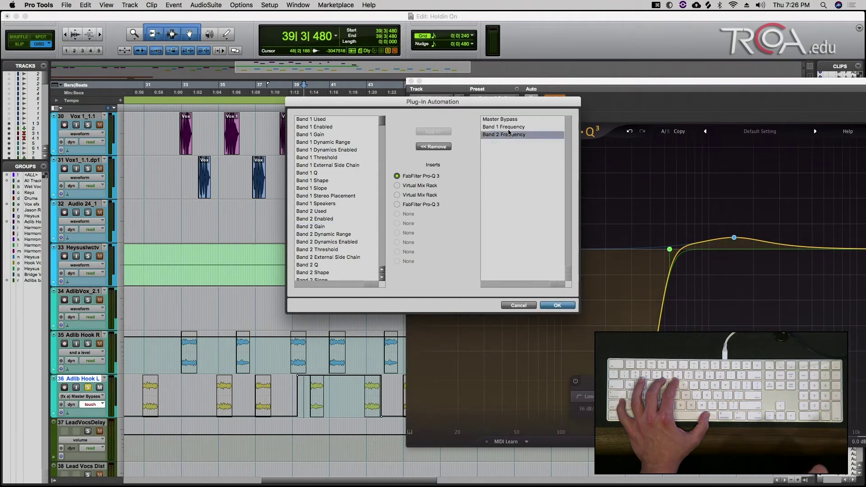
left_click(424, 148)
Step: Accept the plug-in automation settings and display Pro-Q 3's Band 1 Frequency automation on Adlib Hook L
mouse_move(671, 251)
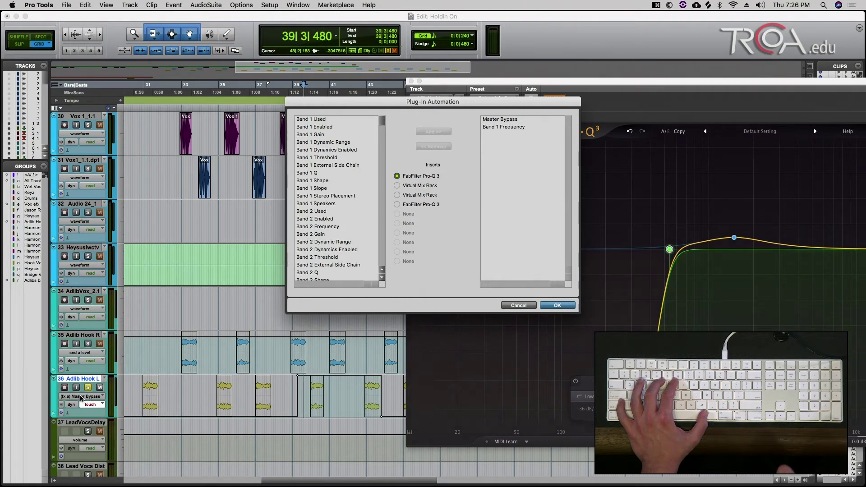
left_click(557, 305)
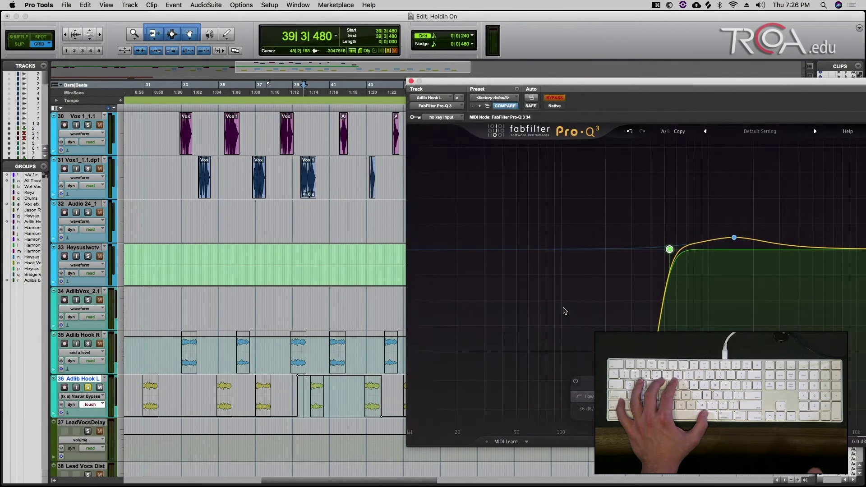
left_click(81, 396)
mouse_move(114, 401)
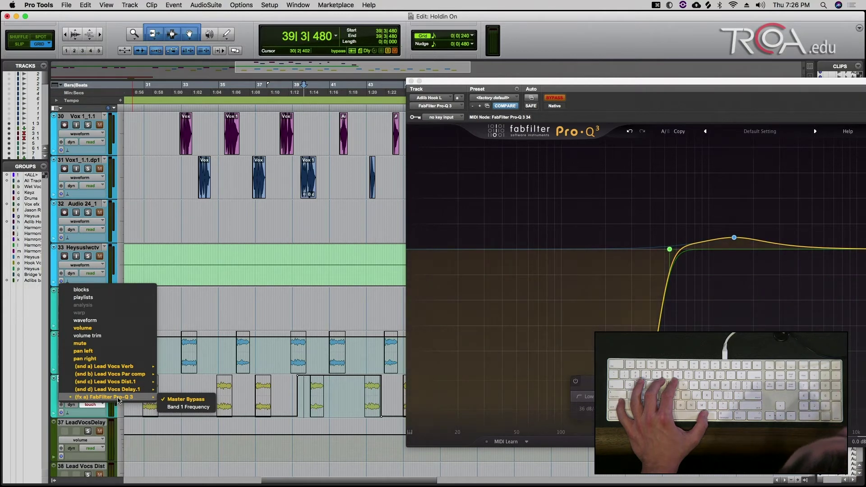
left_click(193, 408)
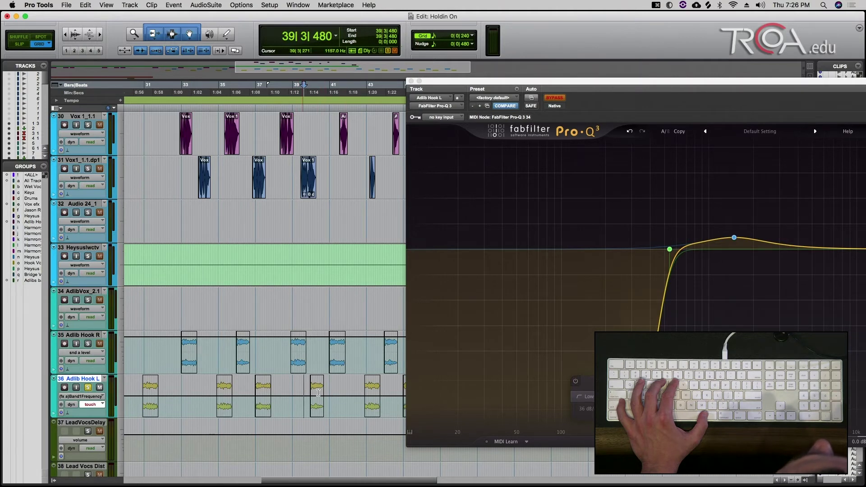
Step: Write Band 1 Frequency automation in touch mode by moving Pro-Q 3's low cut band during playback from bar 39
mouse_move(668, 251)
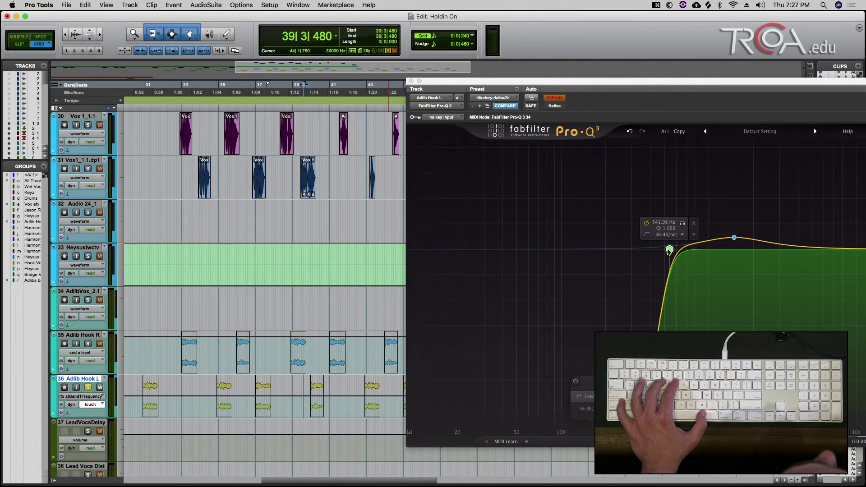
key("space")
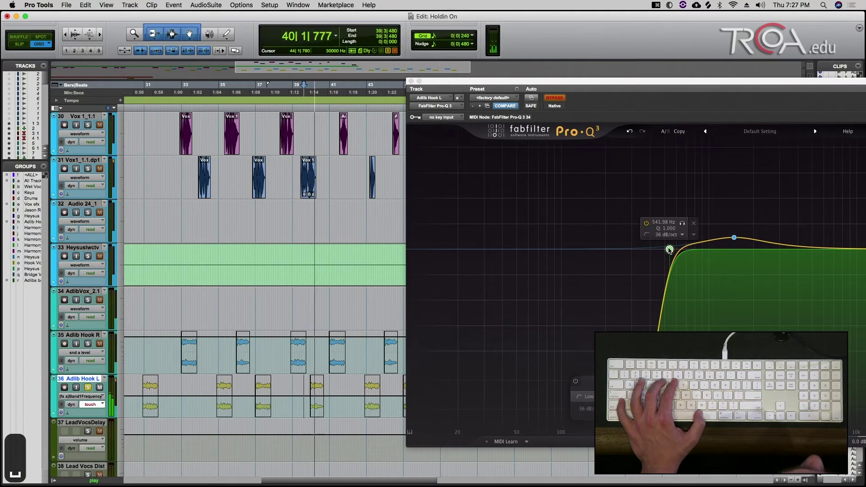
mouse_move(669, 251)
left_mouse_down()
mouse_move(574, 245)
mouse_move(817, 245)
mouse_move(670, 243)
left_mouse_up()
key("space")
key("space")
key("space")
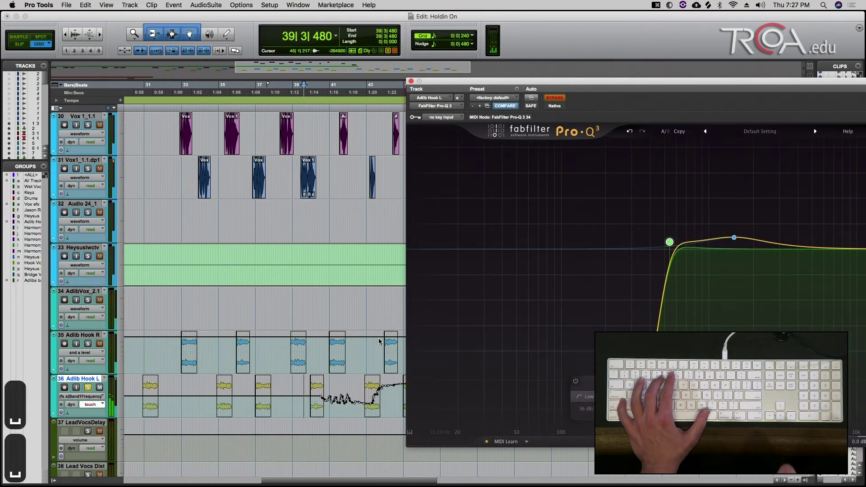
Step: Review the written Band 1 Frequency automation on Adlib Hook L and delete it from about bar 39 to bar 47
scroll(353, 382, "left", 5)
scroll(354, 382, "right", 10)
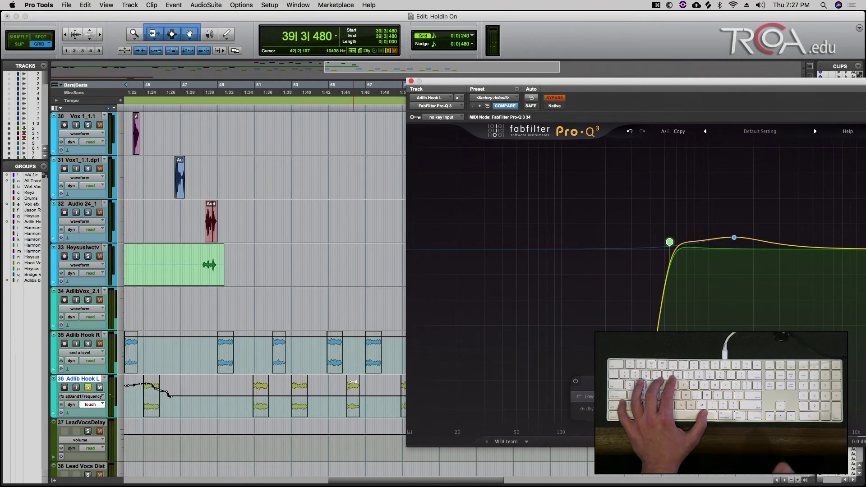
scroll(353, 382, "left", 7)
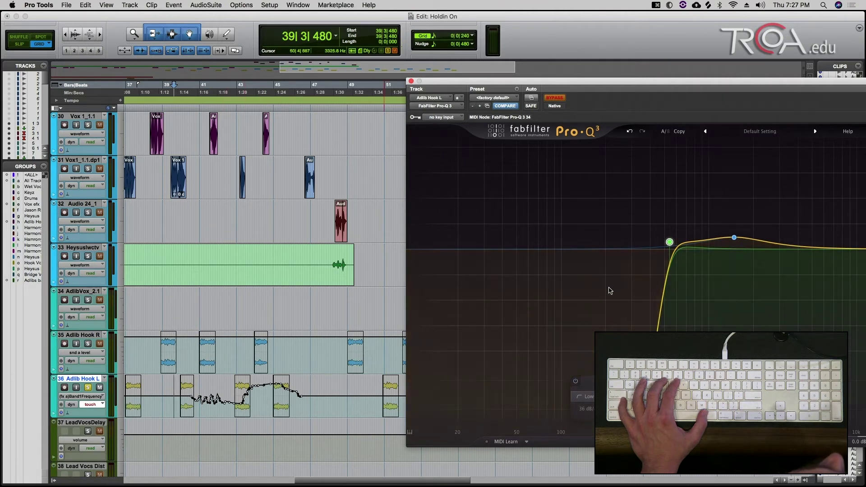
mouse_move(667, 242)
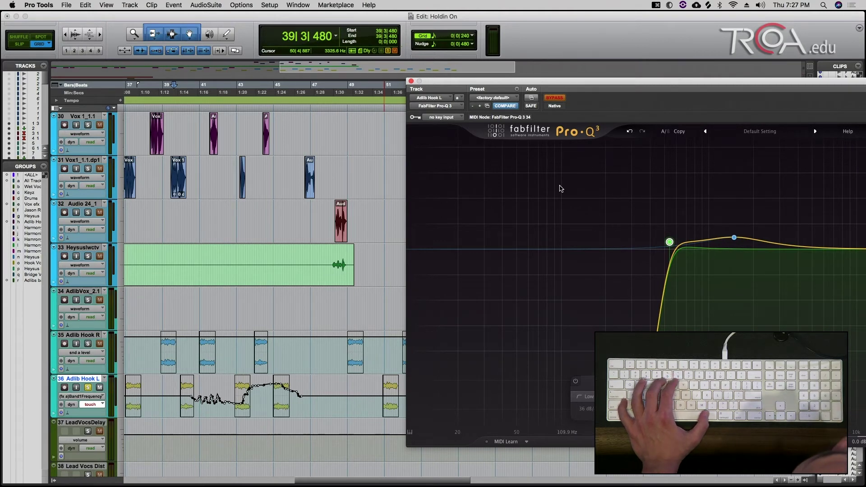
left_click_drag(313, 400, 177, 399)
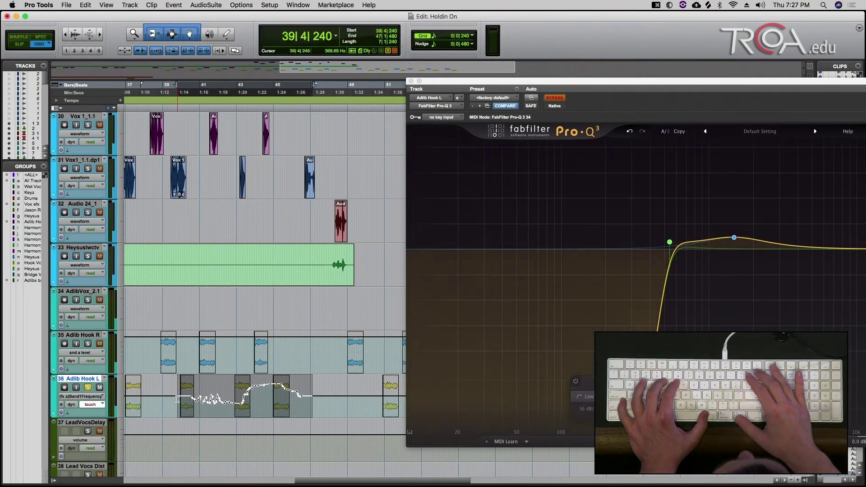
key("BackSpace")
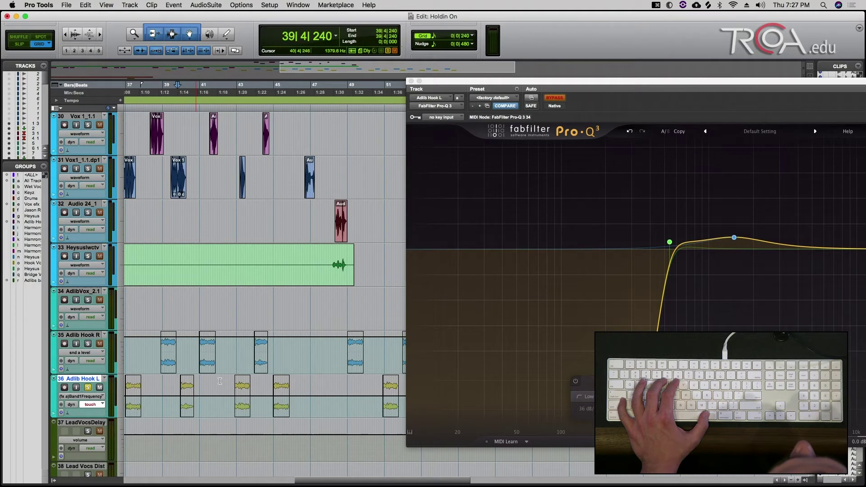
Step: Remove Master Bypass and Band 1 Frequency from Pro-Q 3's automated parameters, including their automation data
left_click(535, 97)
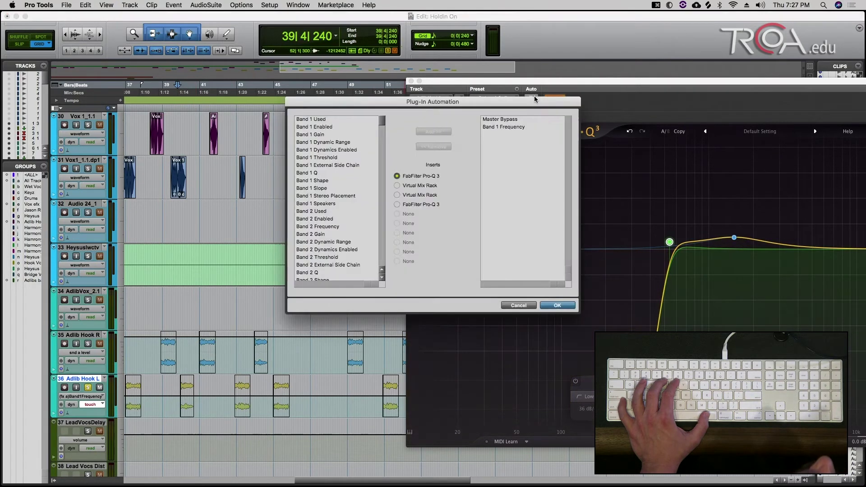
left_click(505, 120)
left_click(503, 127, "shift")
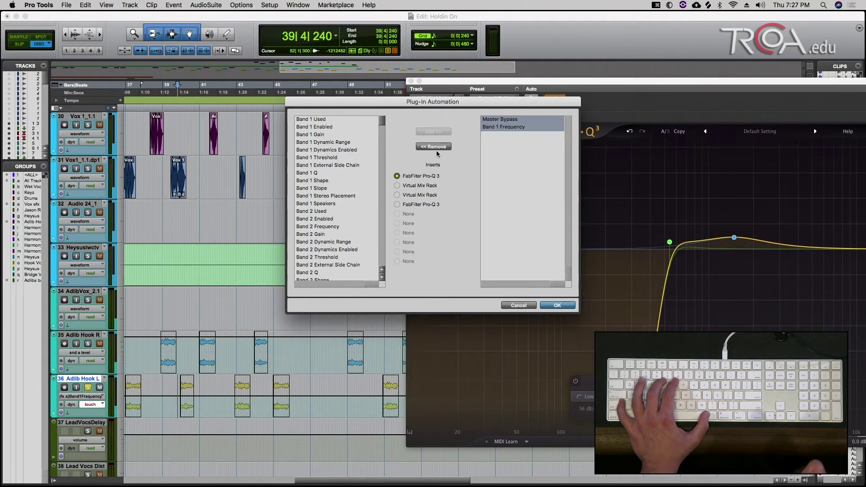
left_click(433, 147)
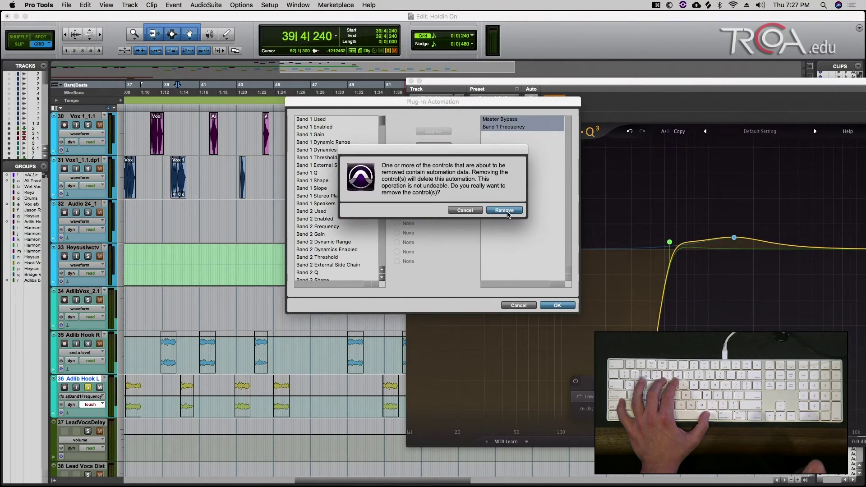
left_click(505, 211)
left_click(556, 305)
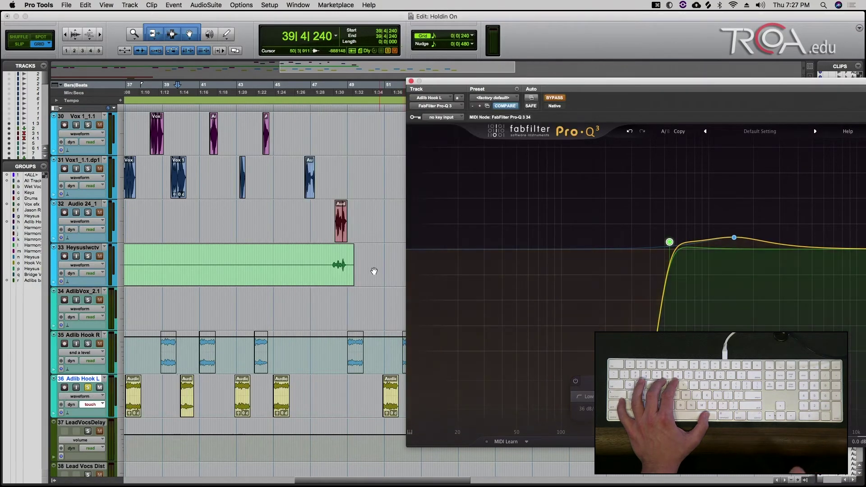
Step: Delete the bell band in Pro-Q 3 and move the low cut band to a lower frequency
left_click_drag(734, 237, 728, 250)
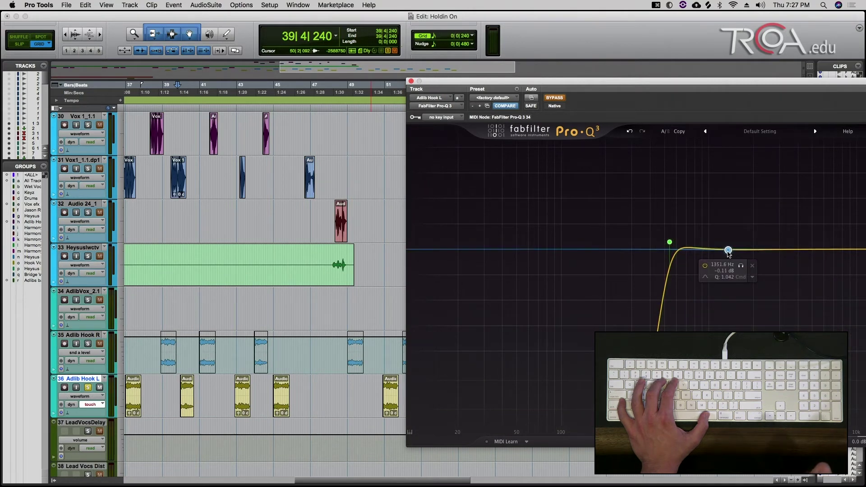
left_click(753, 266)
left_click_drag(669, 242, 586, 248)
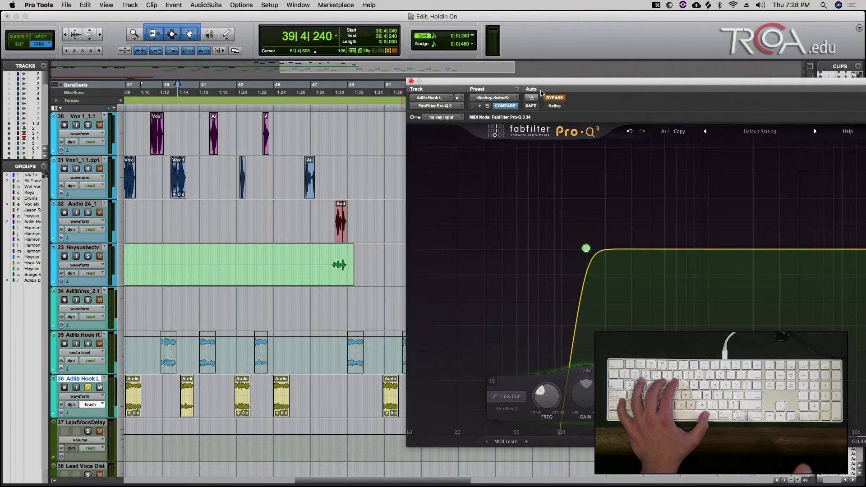
Step: Close the Pro-Q 3 window and set Adlib Hook L's automation mode to read
left_click(411, 81)
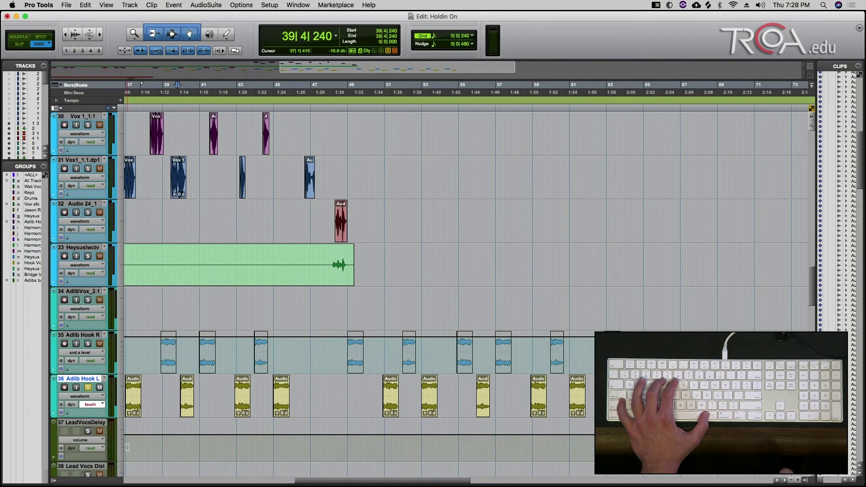
left_click(91, 404)
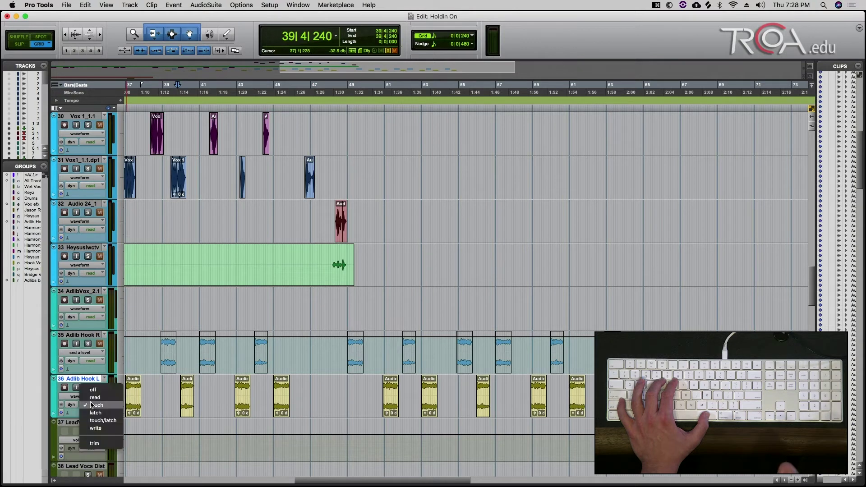
left_click(93, 398)
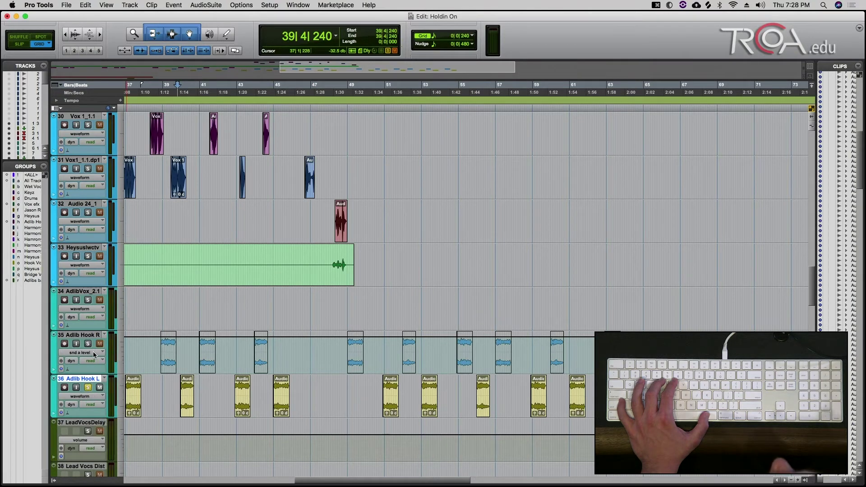
Step: Show the Adlib Hook R track's volume automation, and switch its track view back to waveform
left_click(93, 355)
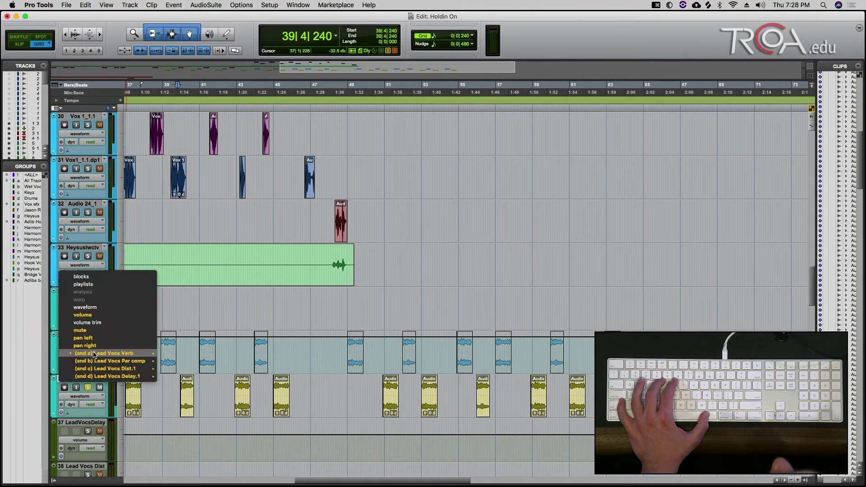
left_click(94, 315)
left_click(93, 354)
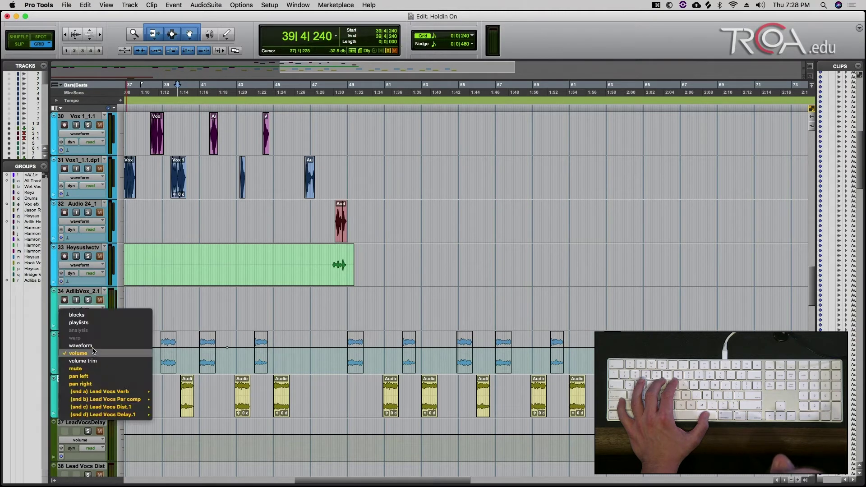
left_click(90, 318)
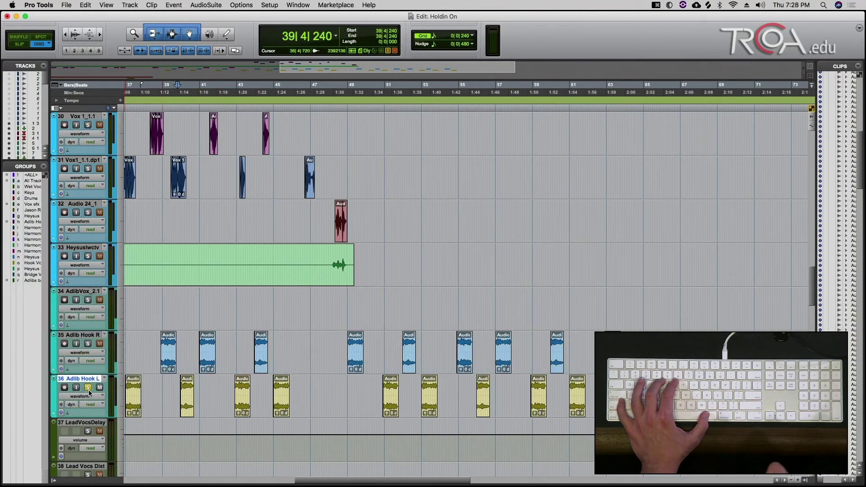
Step: Solo the OS_R1251321 drum track and play it from about bar 39
scroll(150, 386, "up", 10)
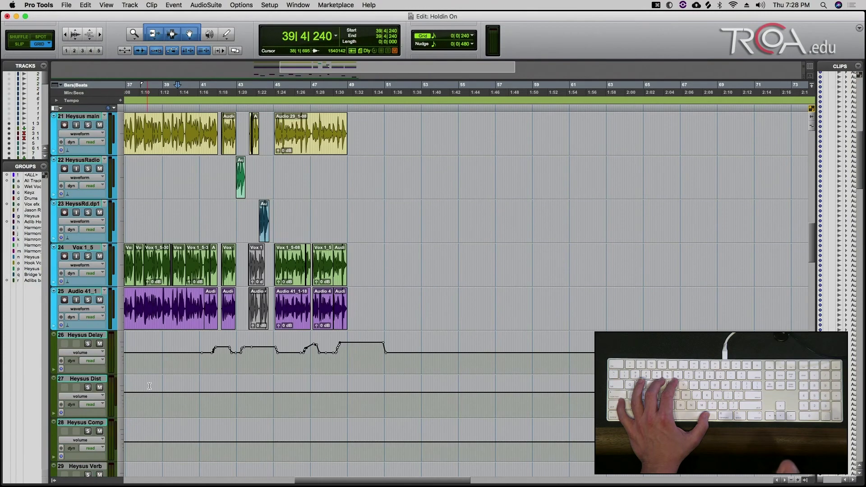
scroll(150, 386, "up", 15)
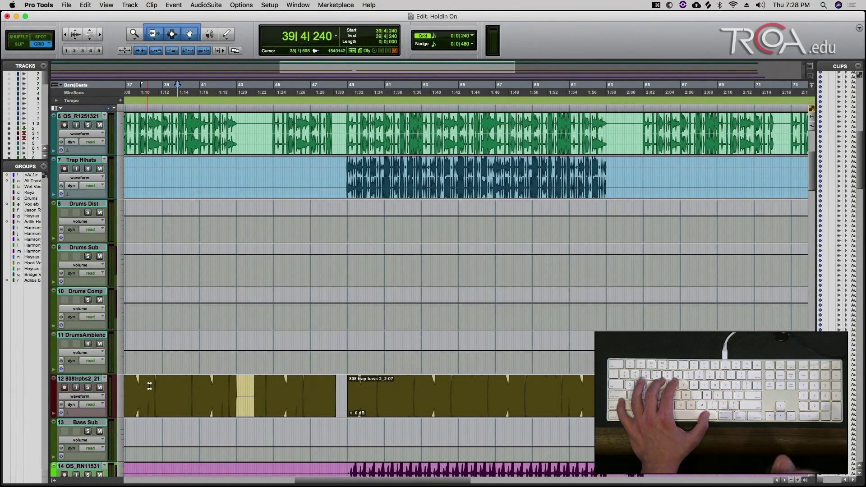
scroll(149, 386, "up", 5)
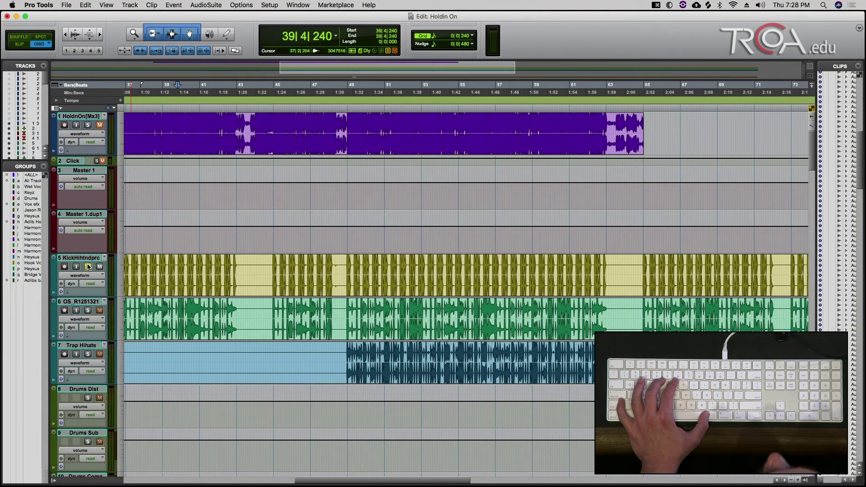
left_click(90, 310)
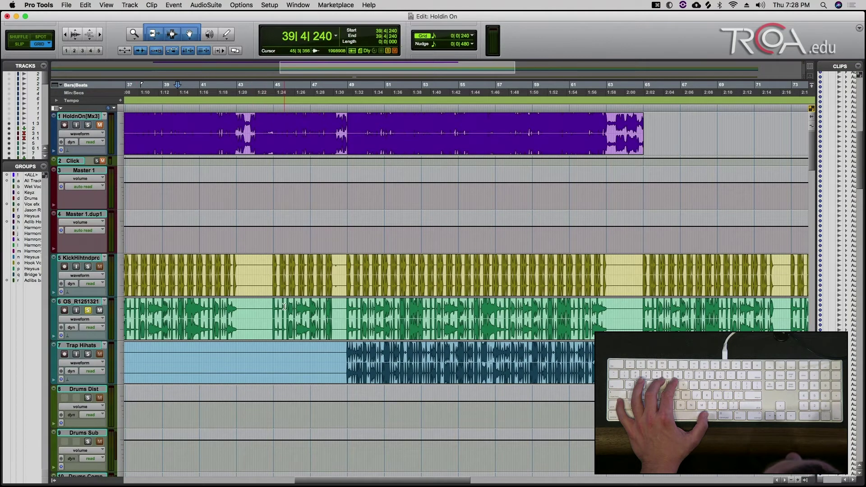
left_click(170, 318)
key("space")
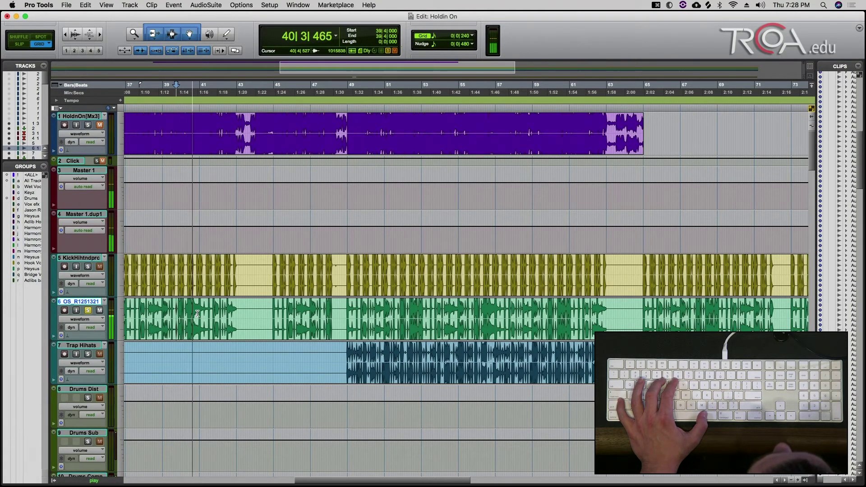
Step: Switch to the Mix window and open the existing Pro-Q 3 on the OS_R1251321 track
left_click(408, 310)
key("super+equal")
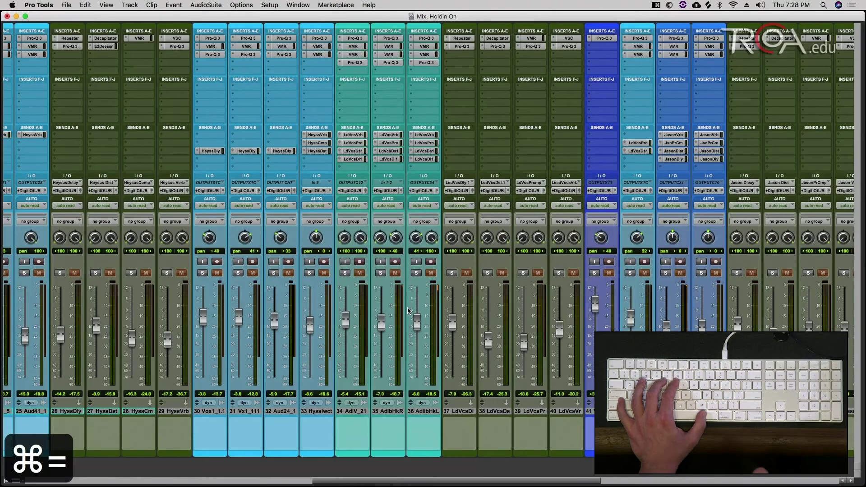
scroll(368, 321, "left", 15)
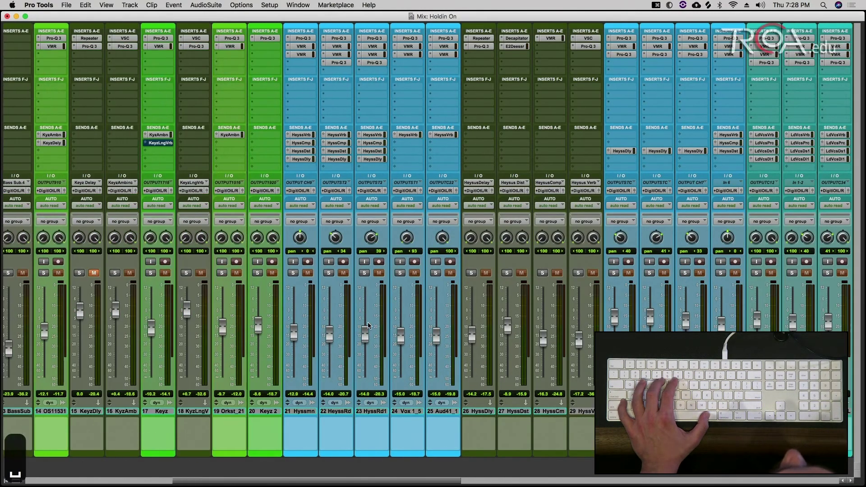
scroll(368, 324, "left", 9)
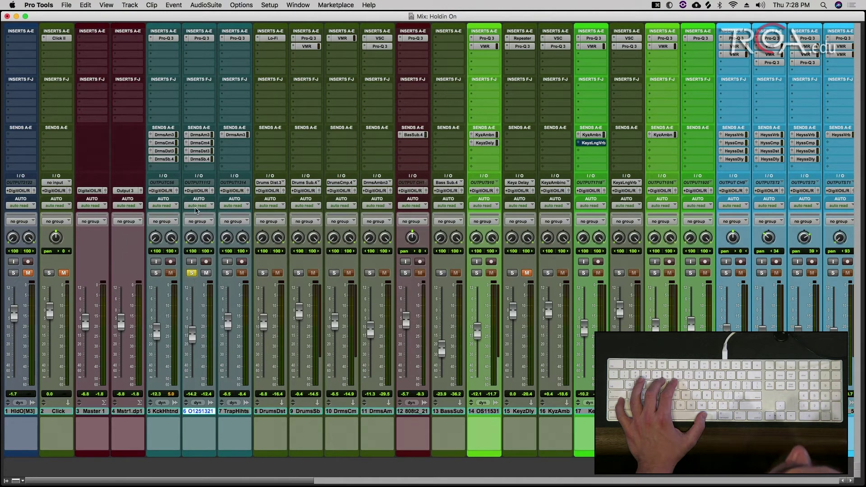
left_click(201, 38)
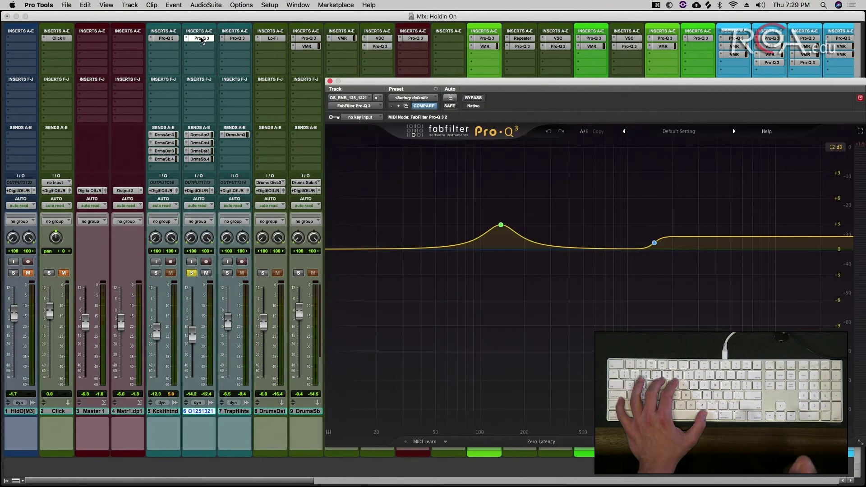
Step: Insert a second FabFilter Pro-Q 3 (stereo) in the next insert slot of the OS_R1251321 track as a multichannel plug-in
left_click(197, 47)
mouse_move(225, 49)
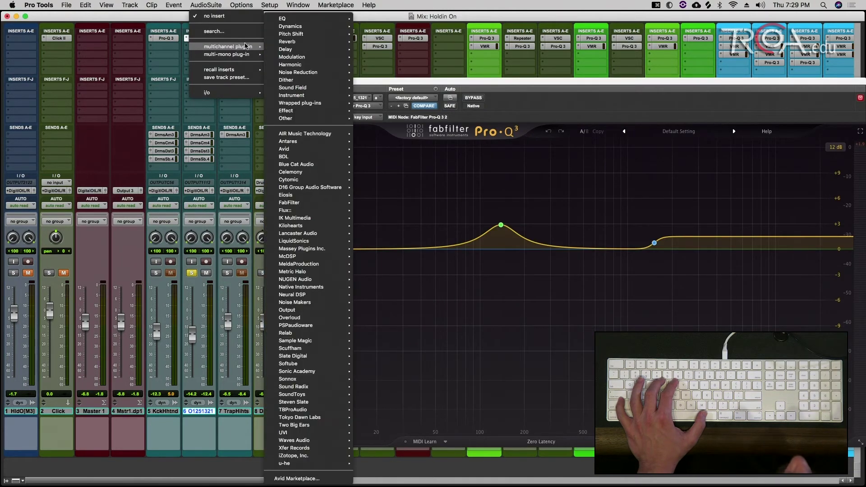
mouse_move(325, 18)
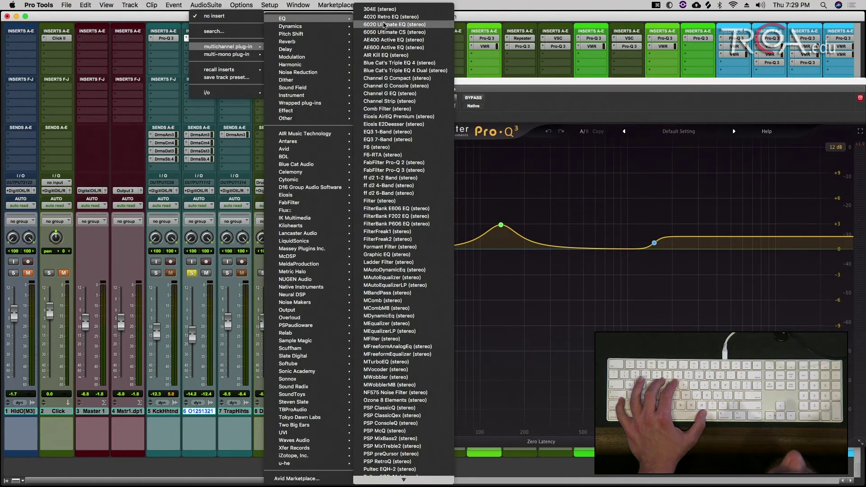
left_click(396, 171)
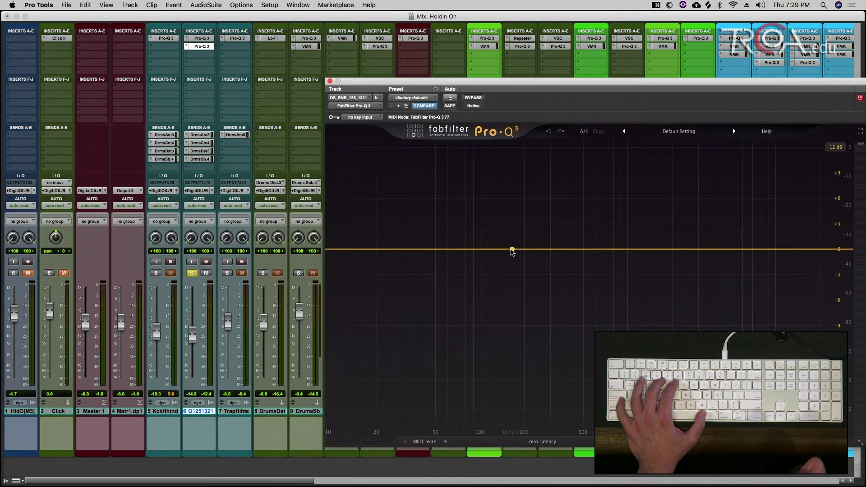
Step: Add a low cut band with a 48 dB/oct slope at about 527 Hz in the new Pro-Q 3
left_click_drag(508, 249, 498, 273)
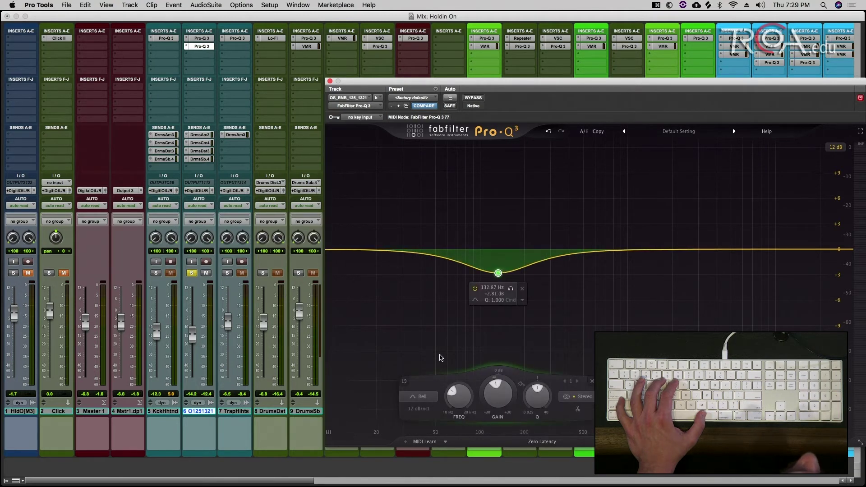
left_click(428, 397)
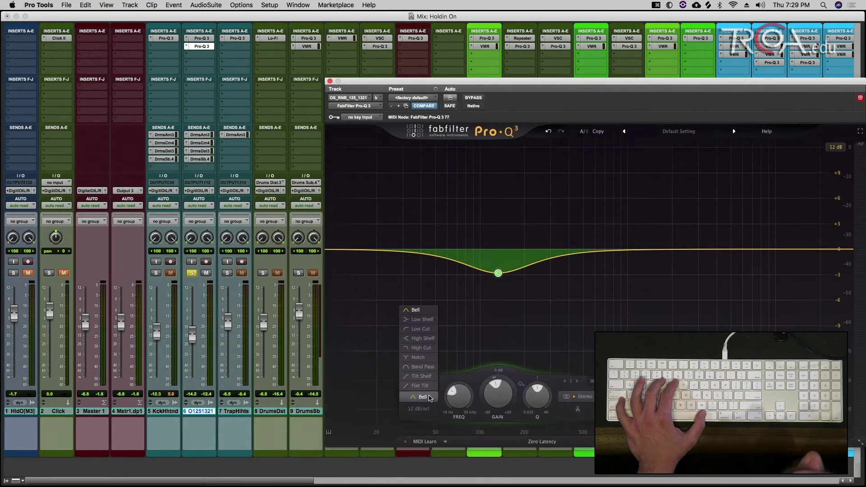
left_click(431, 331)
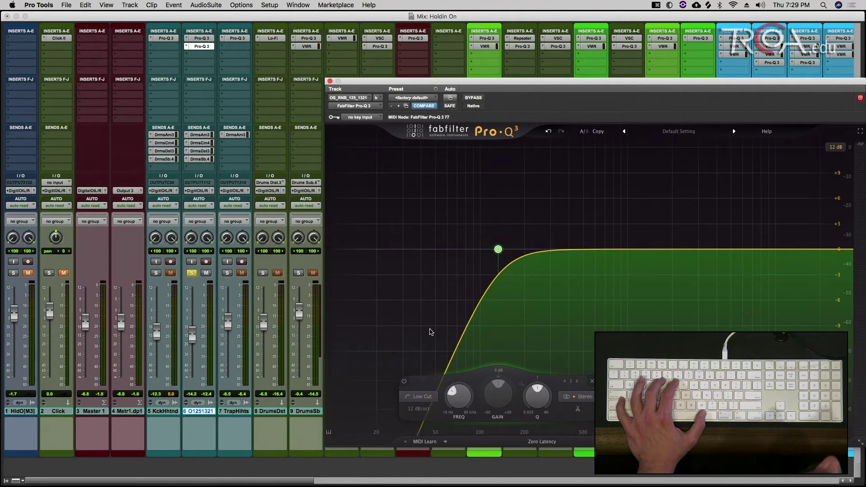
left_click(425, 409)
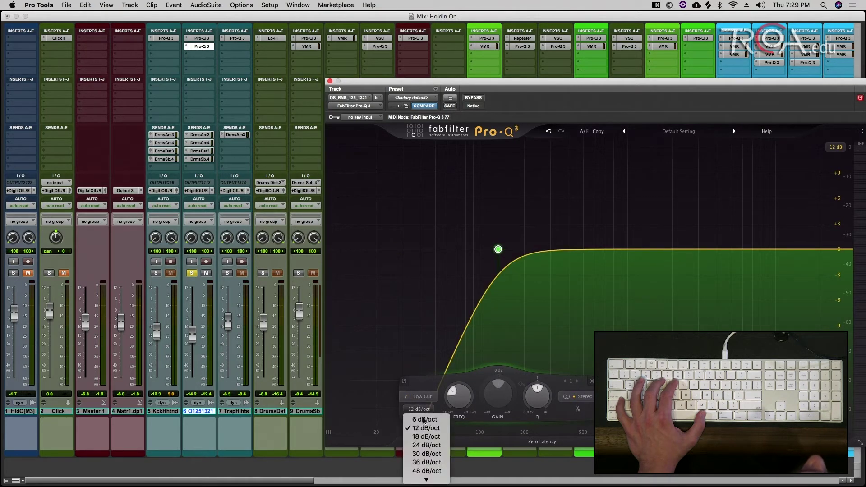
left_click(427, 454)
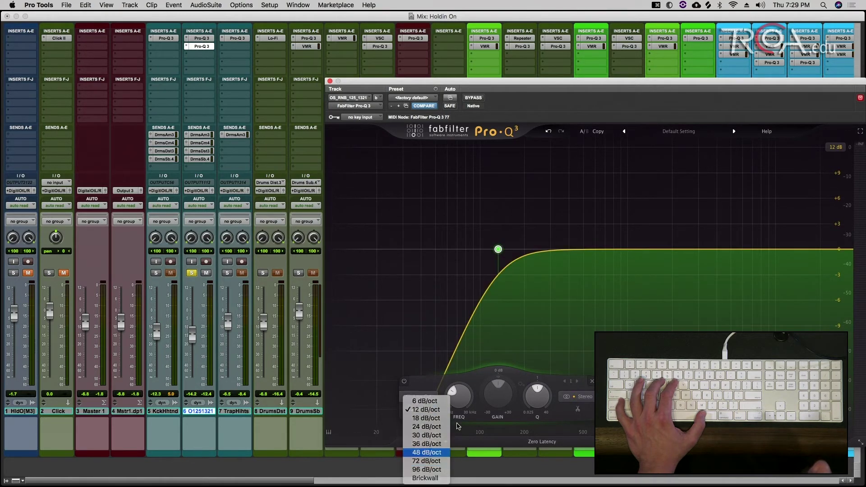
left_click_drag(498, 250, 586, 250)
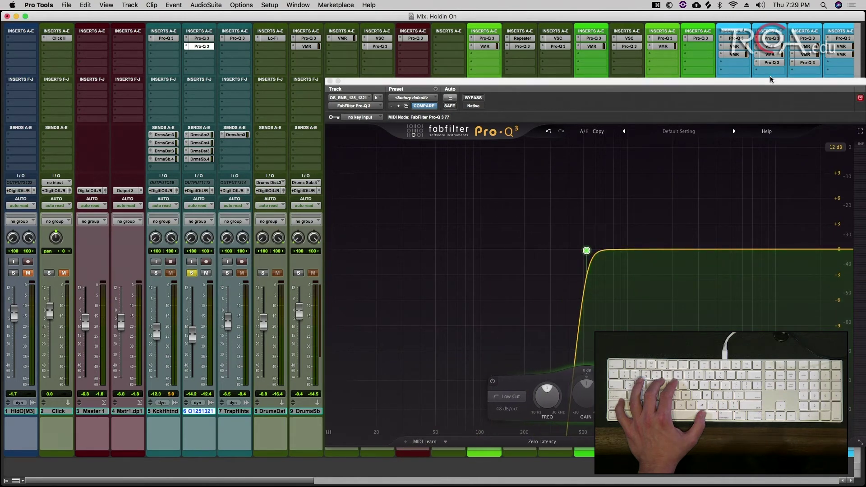
Step: Add a second Pro-Q 3 band at about 10 kHz and make it a high cut with a 72 dB/oct slope
left_click_drag(771, 78, 701, 76)
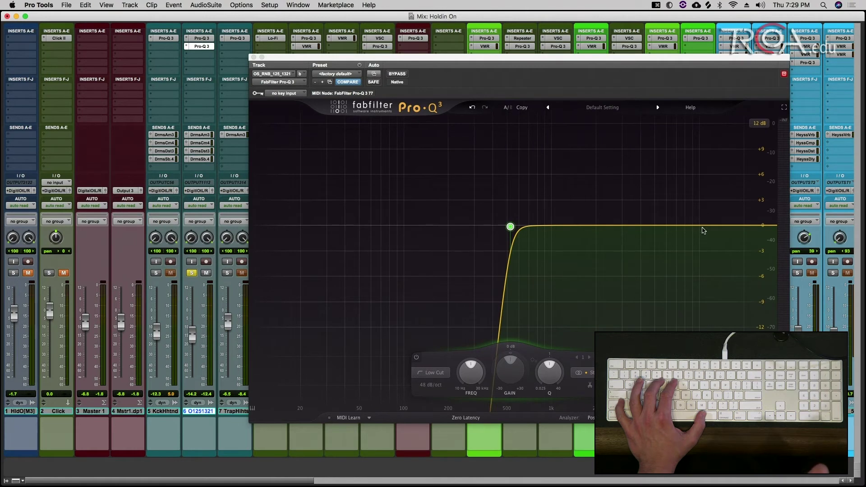
left_click_drag(701, 226, 703, 252)
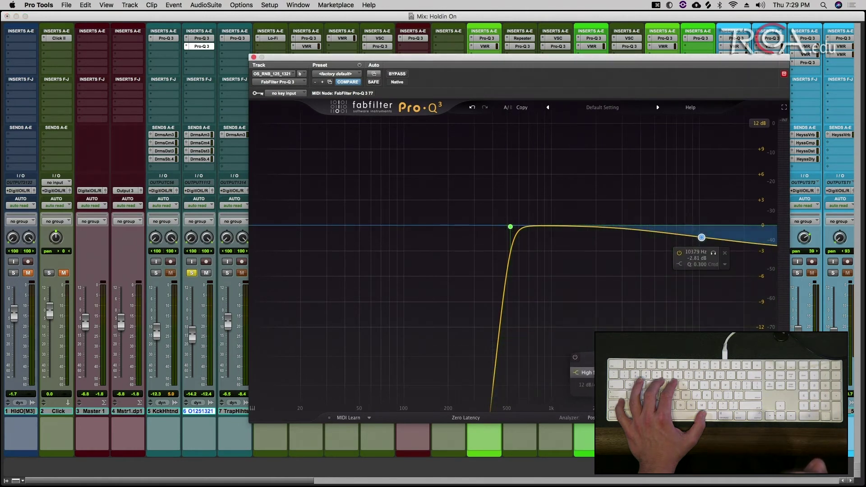
left_click(586, 373)
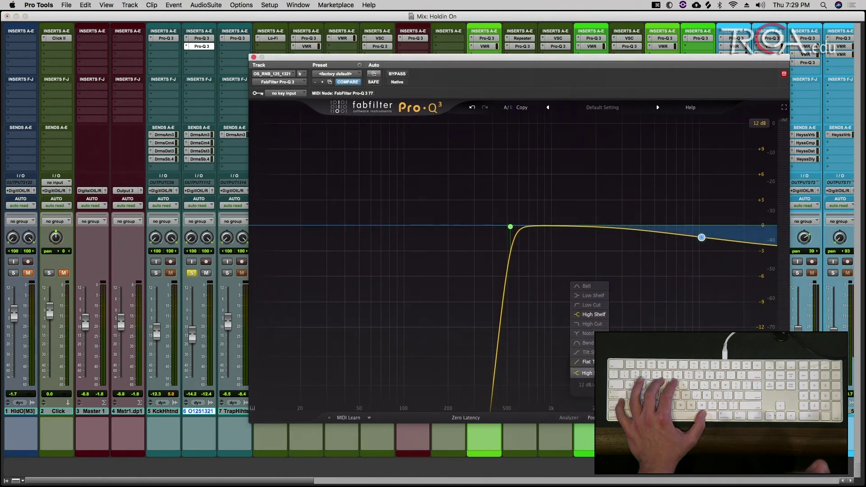
left_click(600, 334)
left_click(591, 374)
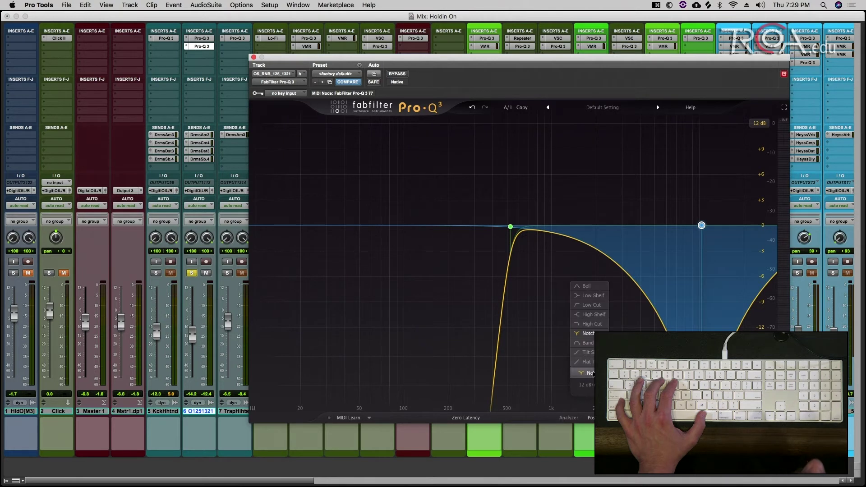
left_click(602, 324)
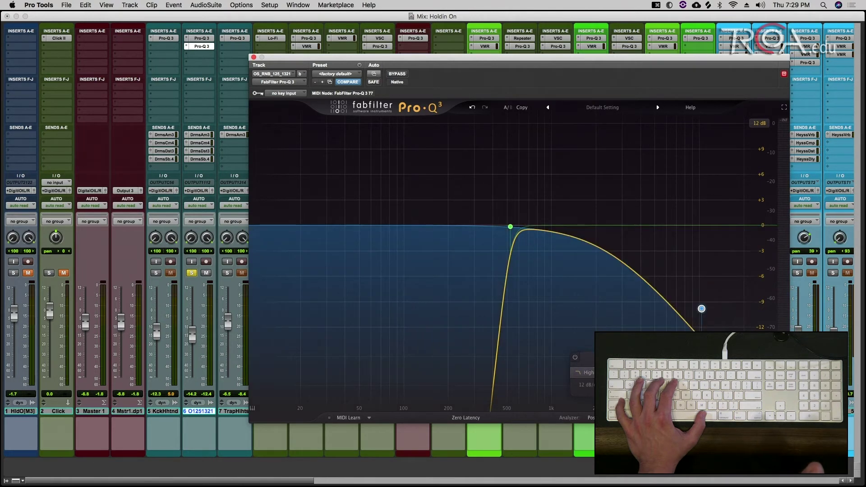
left_click(591, 389)
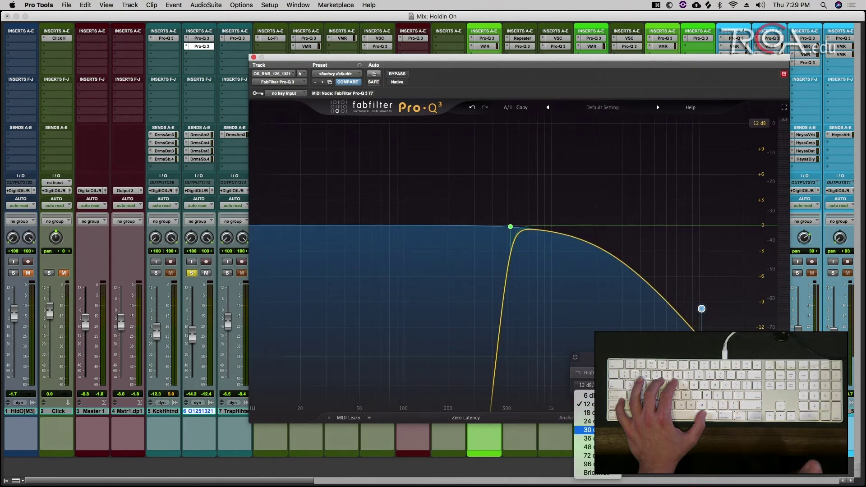
left_click(586, 455)
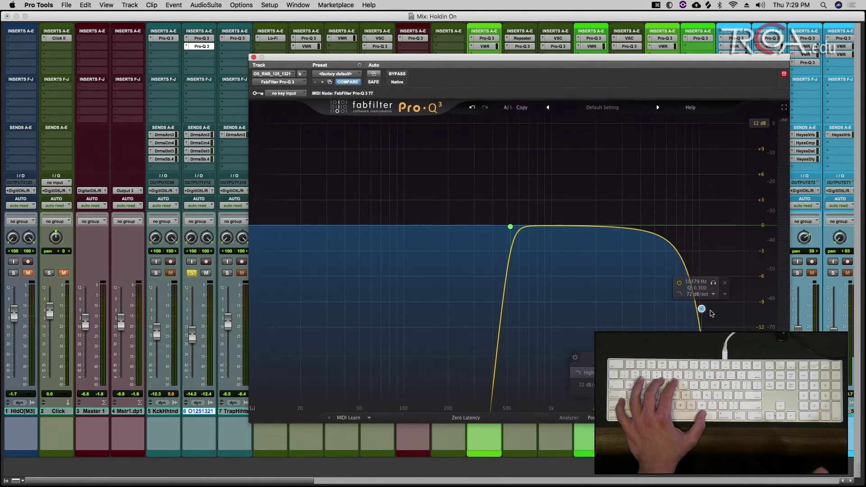
Step: Move the high cut band to about 4.4 kHz and play the soloed drum track to audition the filtered sound
left_click_drag(702, 309, 648, 229)
key("space")
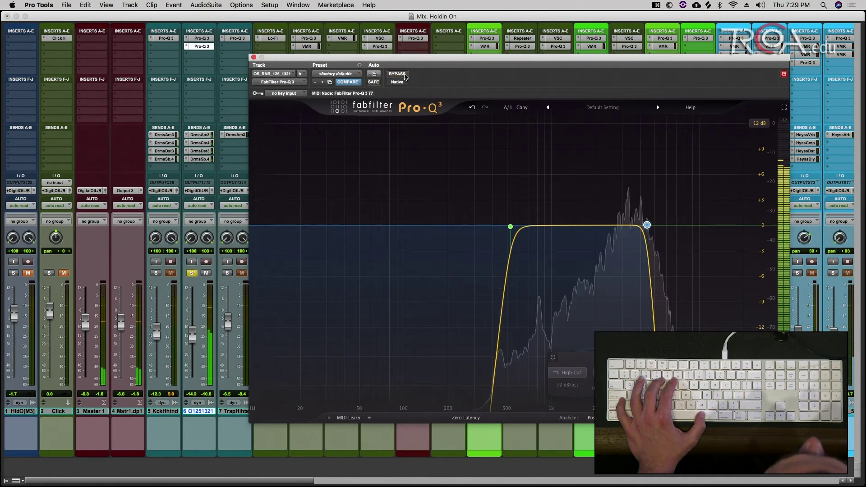
key("space")
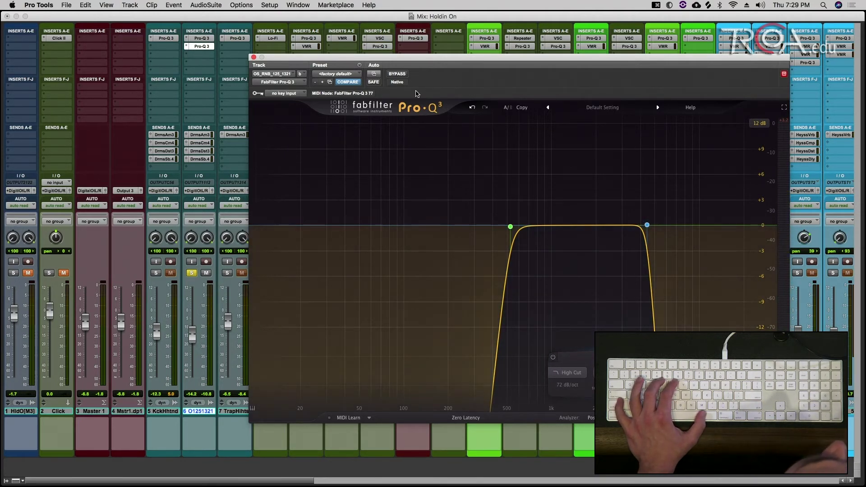
Step: Add Master Bypass to the second Pro-Q 3's automated parameters and briefly play the track to hear the filter
left_click(377, 76)
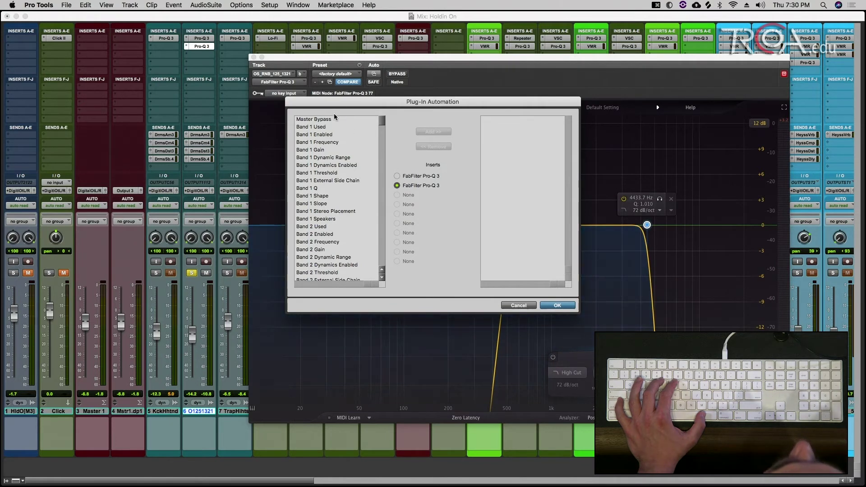
left_click(352, 119)
left_click(426, 131)
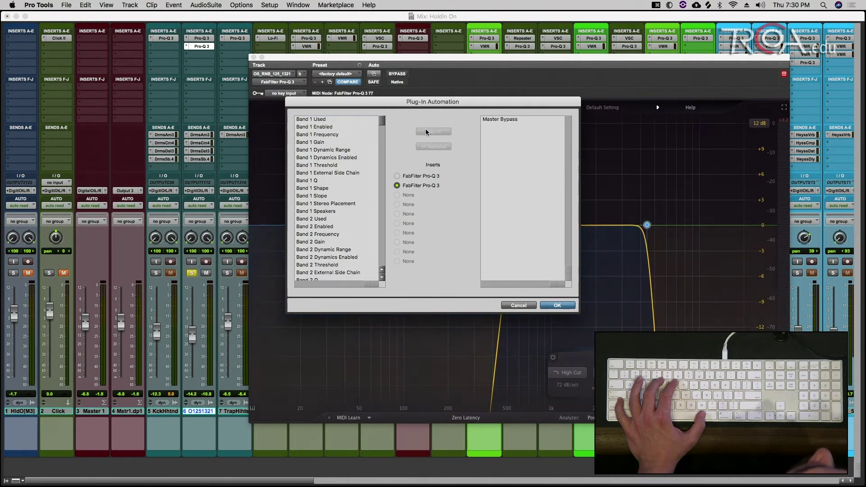
left_click(556, 306)
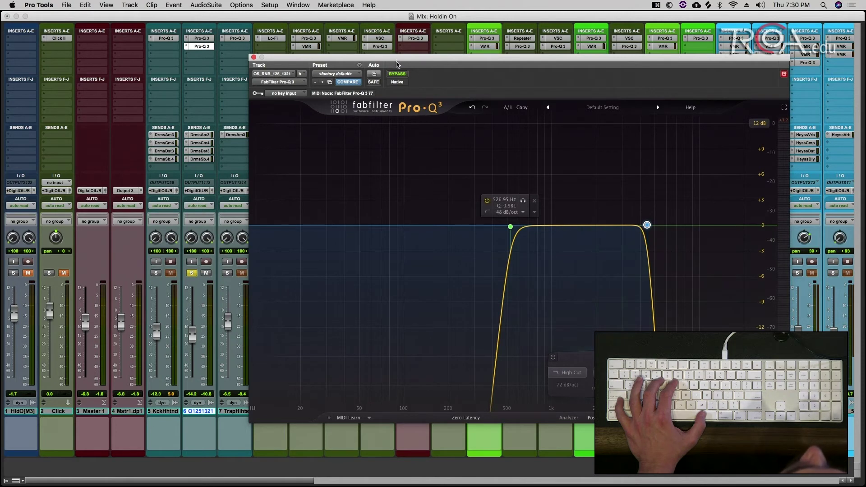
key("space")
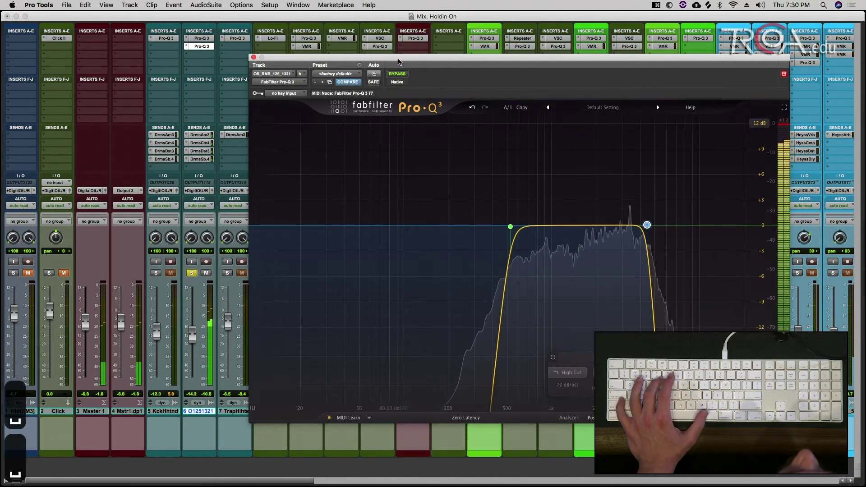
key("space")
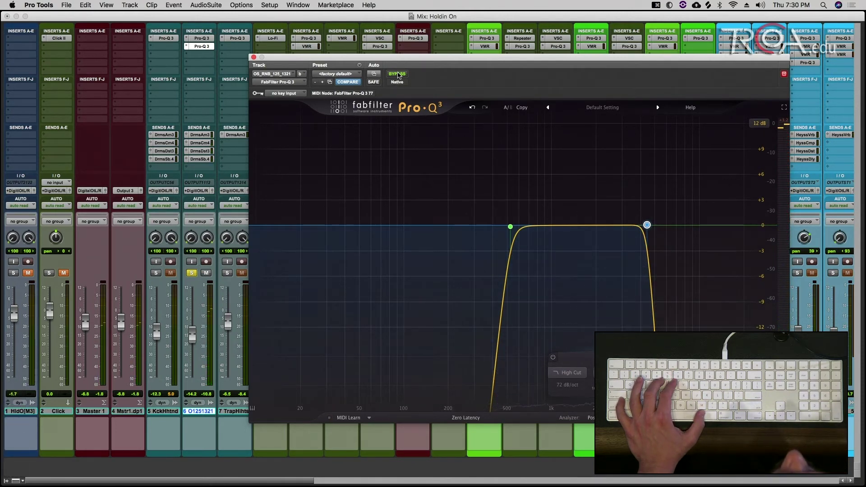
Step: Bypass the second Pro-Q 3, stop playback and set OS_R1251321's automation mode to touch
left_click(397, 74)
key("space")
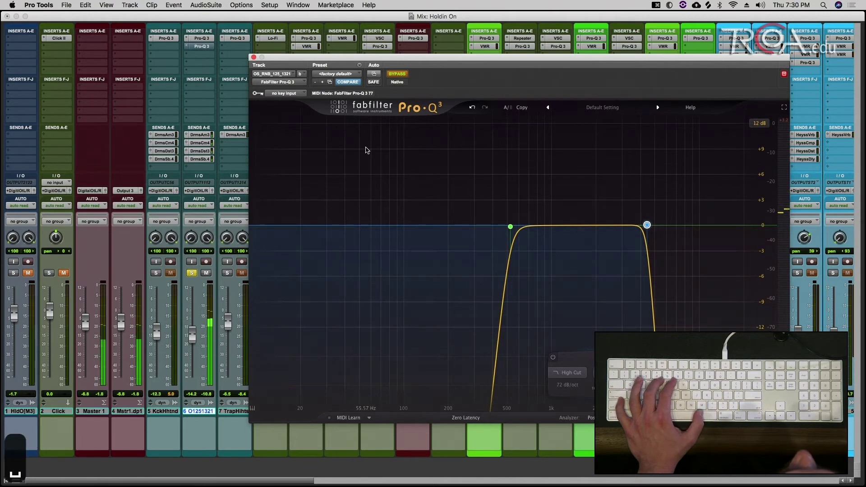
left_click(203, 206)
left_click(201, 215)
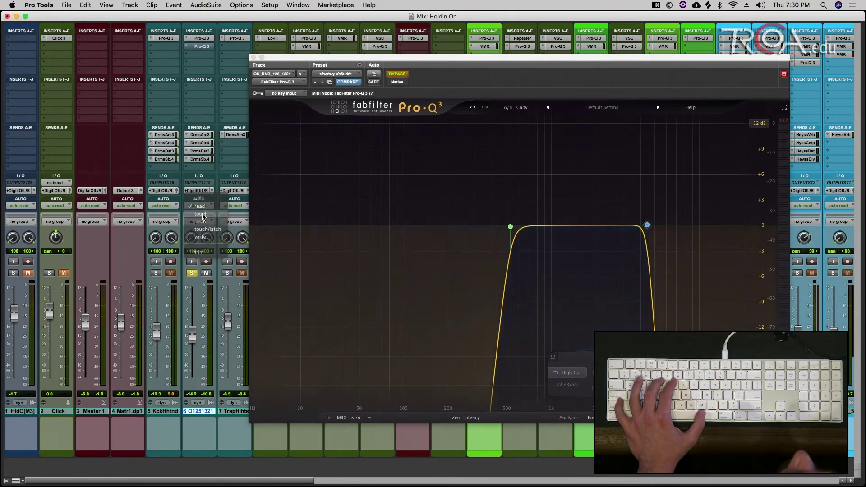
Step: Unsolo OS_R1251321 and play the full mix, recording Master Bypass automation by switching the second Pro-Q 3 on and then bypassing it again
left_click(191, 272)
key("space")
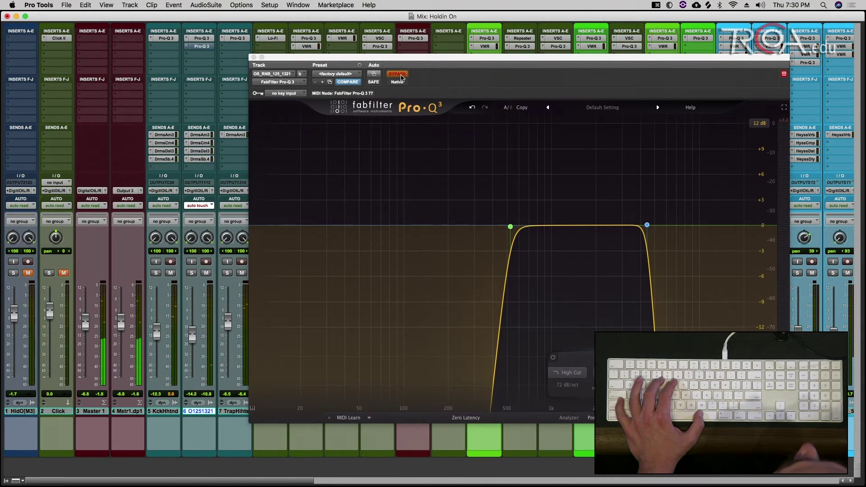
left_click(401, 77)
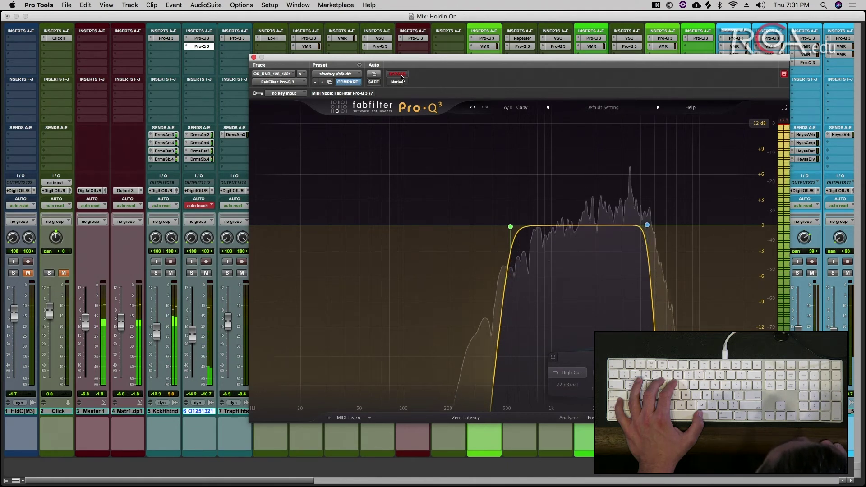
key("space")
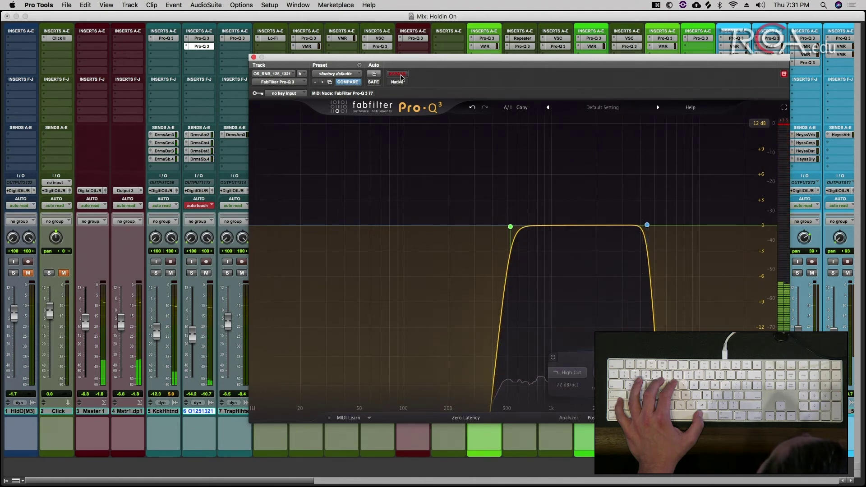
key("space")
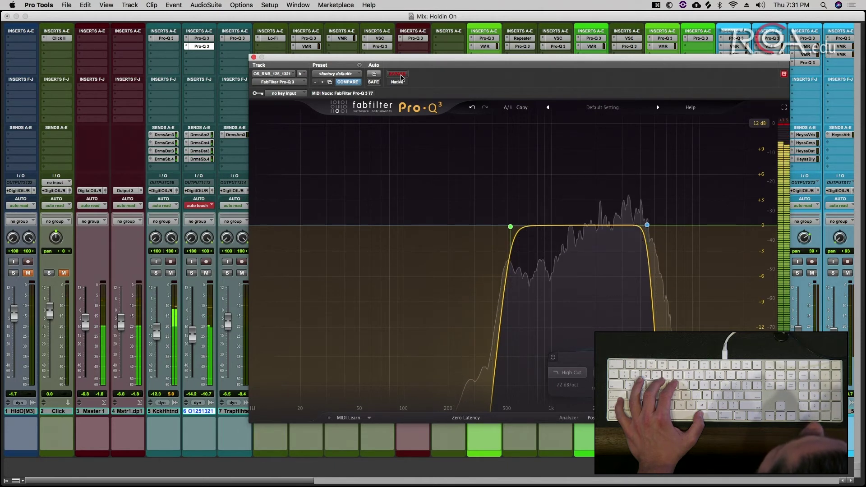
key("space")
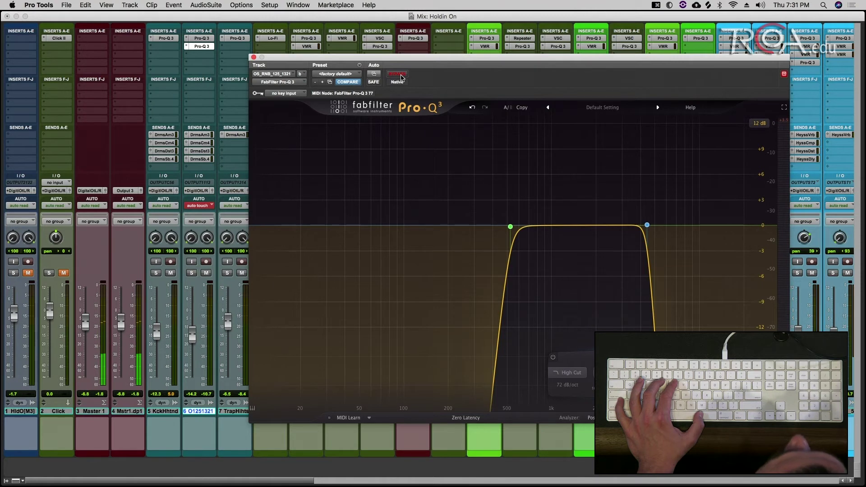
left_click(401, 78)
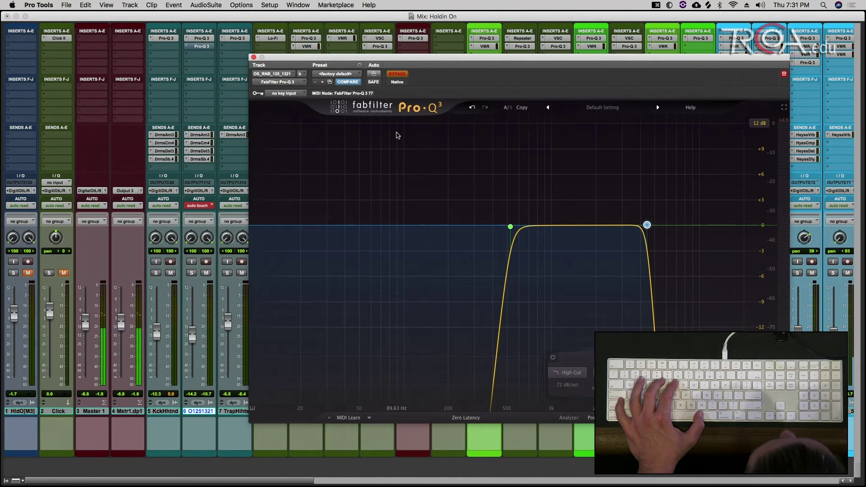
Step: Show the second Pro-Q 3's Master Bypass automation on OS_R1251321 in the Edit window, move the plug-in window aside and stop playback
key("super+equal")
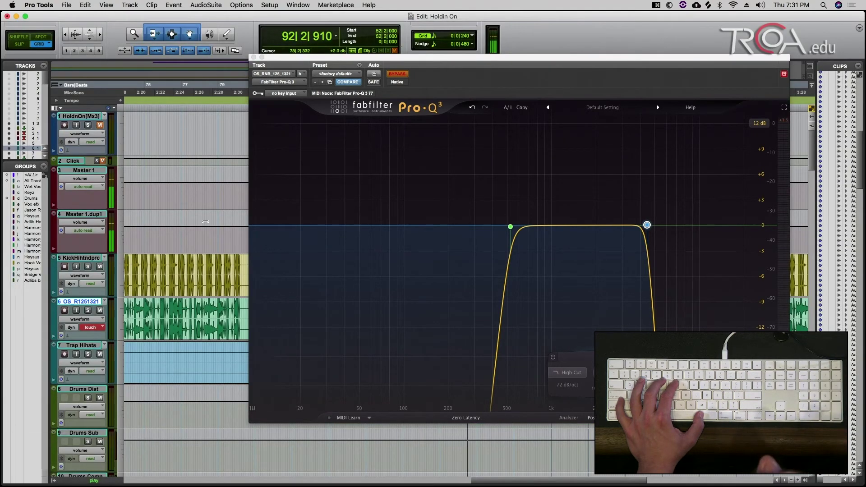
left_click(81, 319)
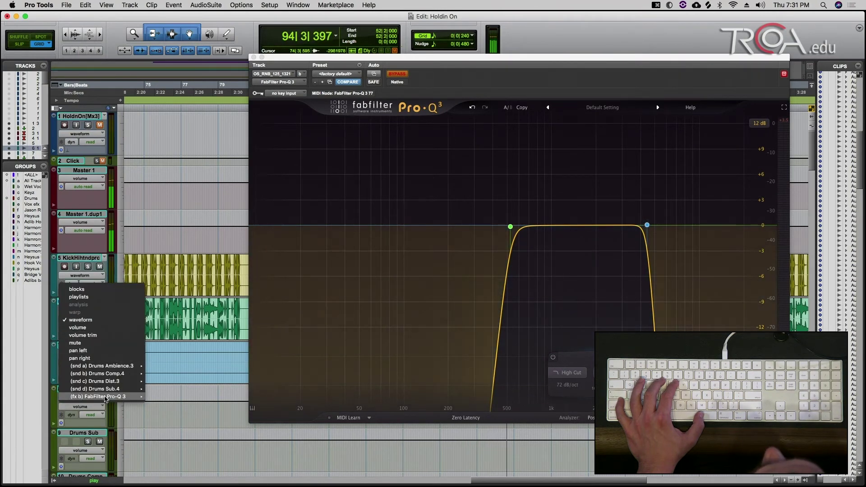
mouse_move(147, 398)
left_click(173, 399)
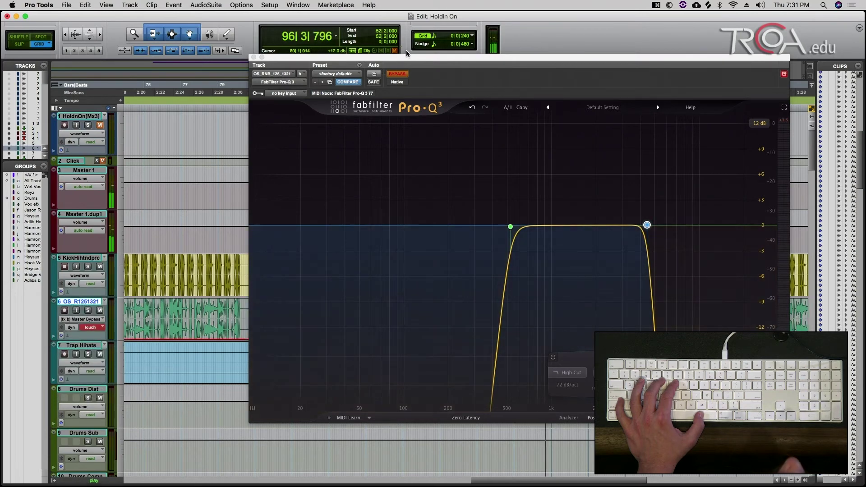
left_click_drag(405, 59, 484, 364)
key("space")
Step: Check where the Master Bypass automation on OS_R1251321 starts near bar 65 and extend its un-bypassed section to about bar 96
key("r")
key("r")
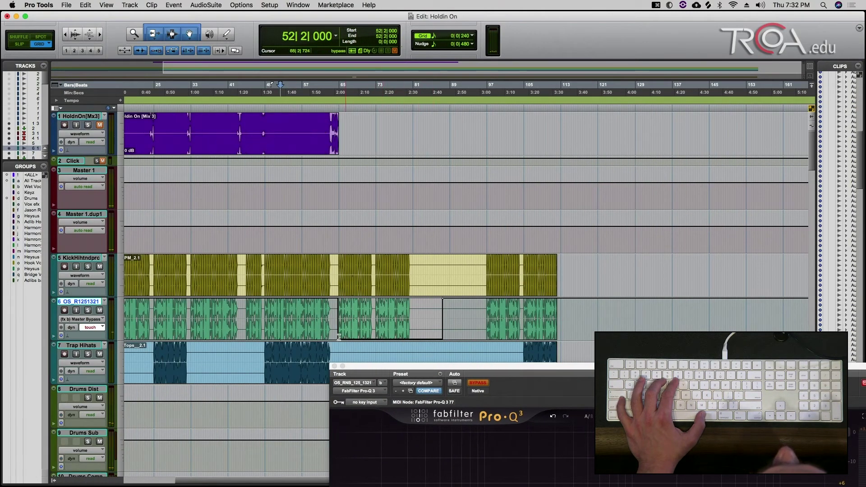
left_click(356, 317)
key("t")
key("t")
key("t")
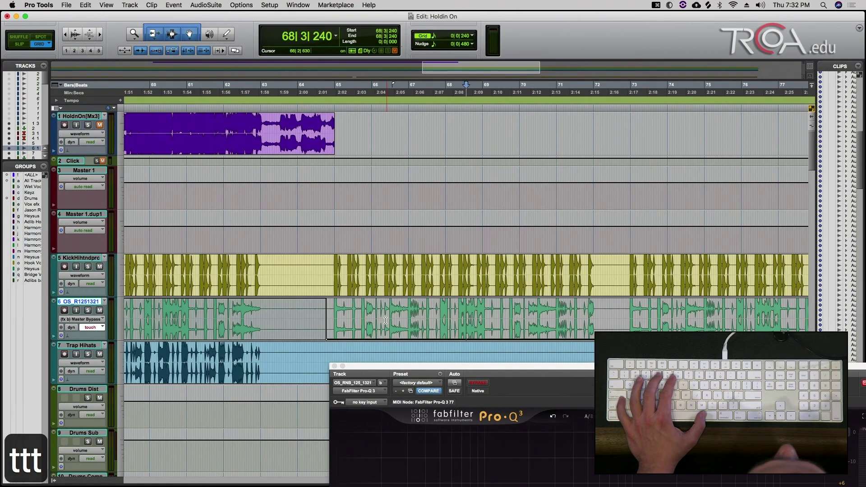
left_click(329, 340)
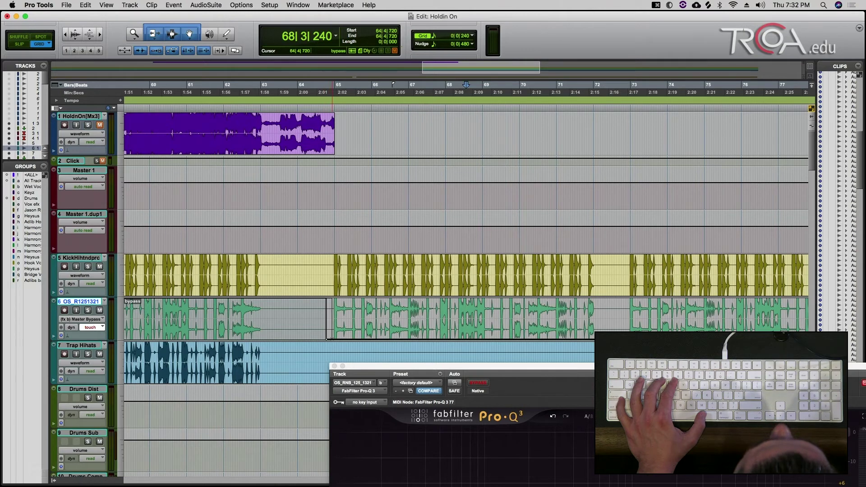
key("r")
key("r")
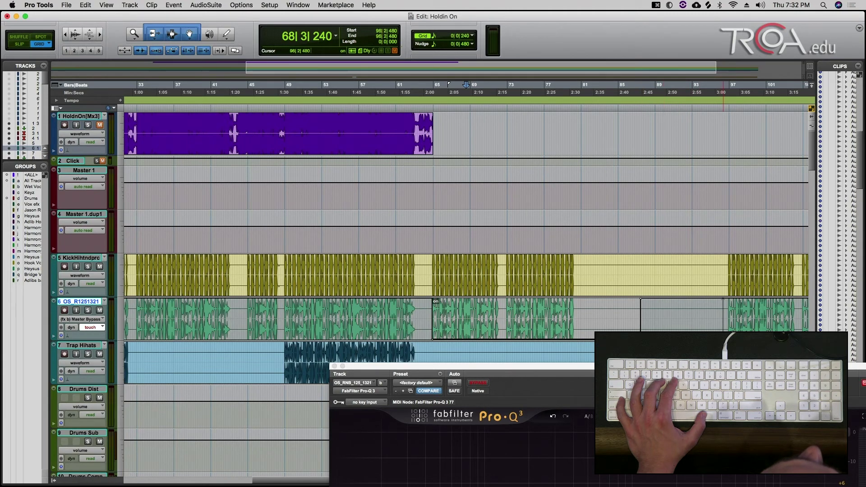
left_click_drag(727, 299, 727, 298)
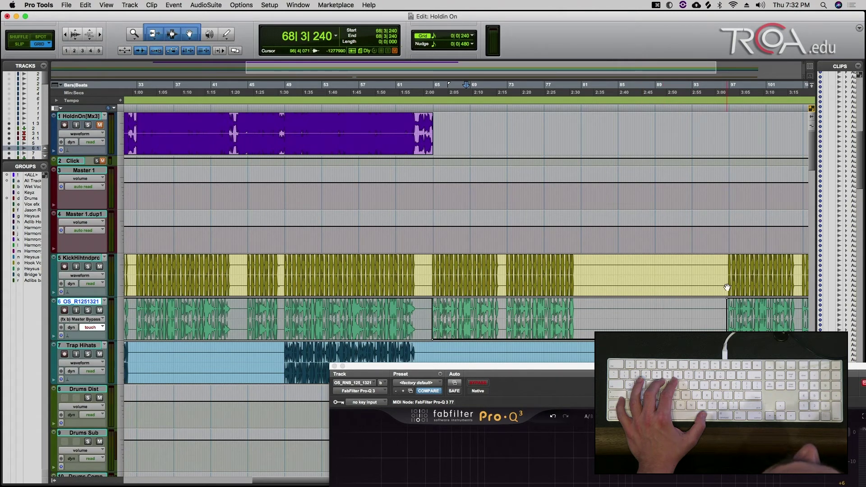
Step: Close the Pro-Q 3 window and look over the automation modes available for OS_R1251321
left_click_drag(632, 374, 535, 128)
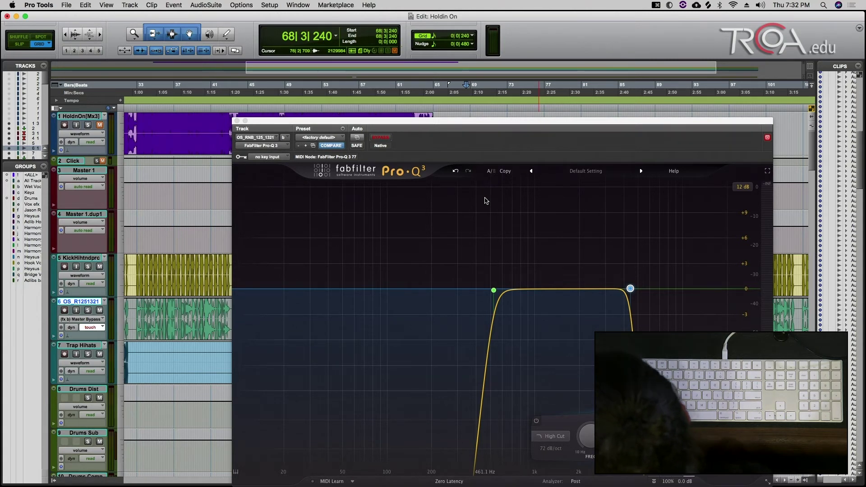
left_click(237, 121)
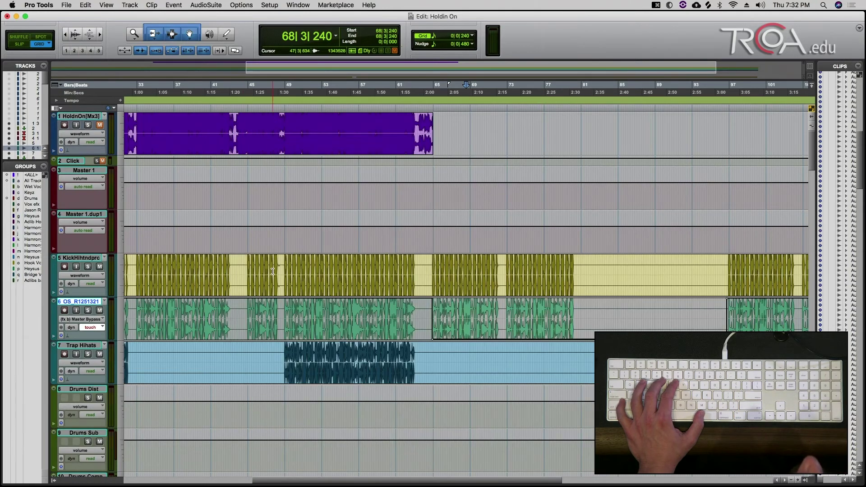
left_click(92, 328)
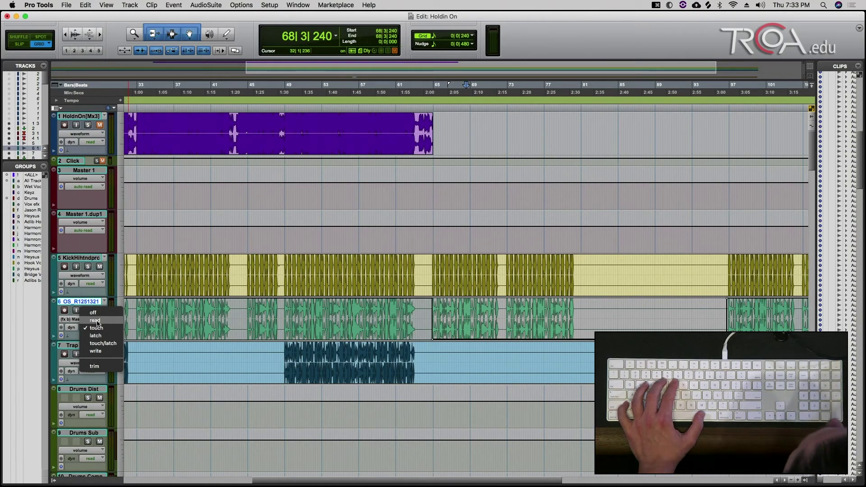
key("r")
key("r")
left_click(242, 321)
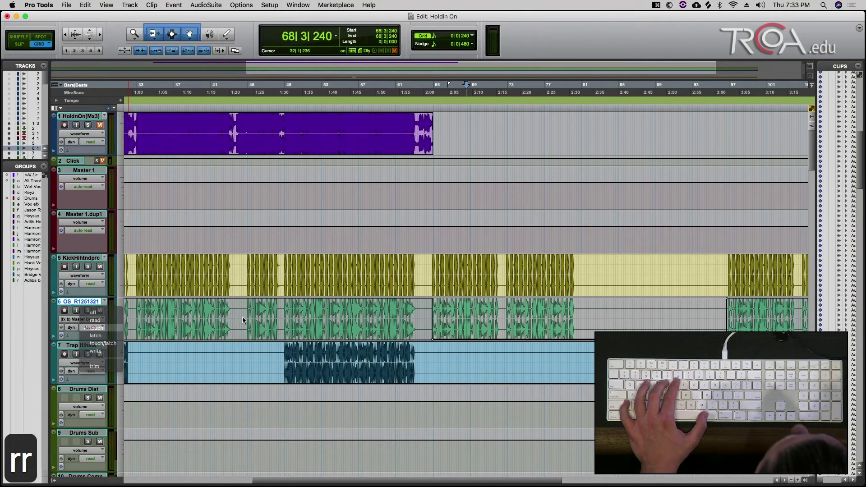
Step: Delete the recorded Master Bypass automation on OS_R1251321 from about bar 64 to past bar 97
key("r")
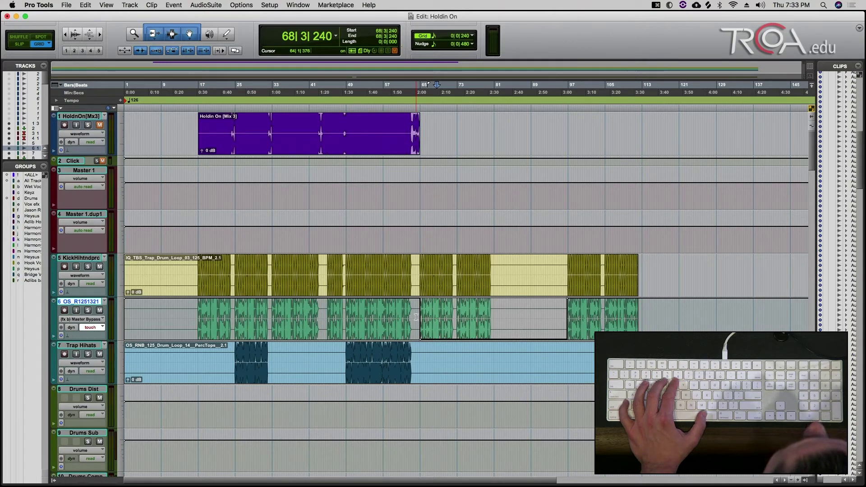
left_click_drag(418, 317, 588, 315)
key("BackSpace")
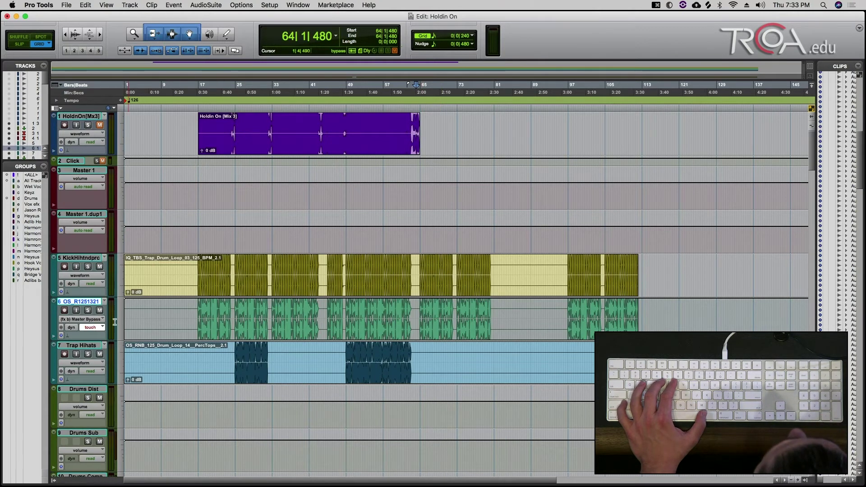
Step: Set OS_R1251321's automation mode to read and remove its second Pro-Q 3 insert
left_click(94, 328)
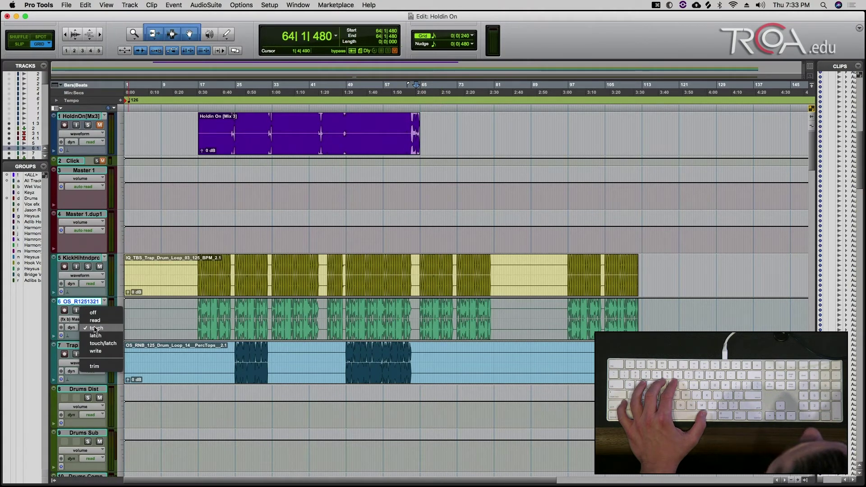
left_click(90, 319)
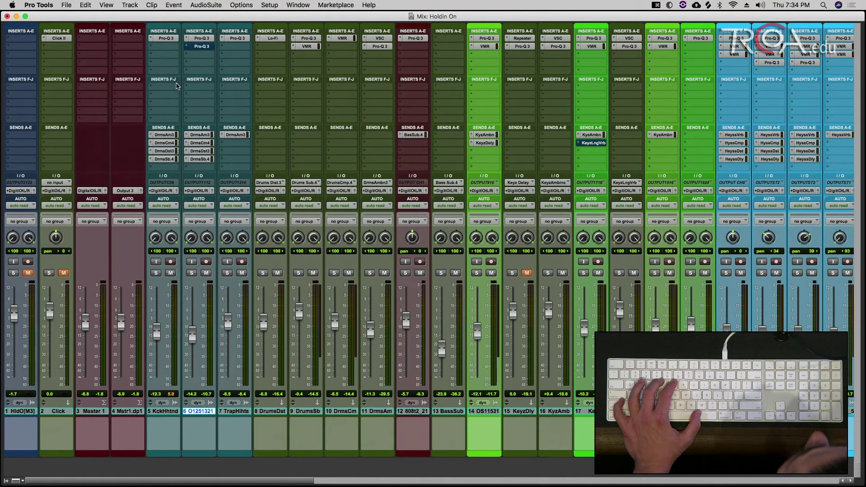
left_click(187, 47)
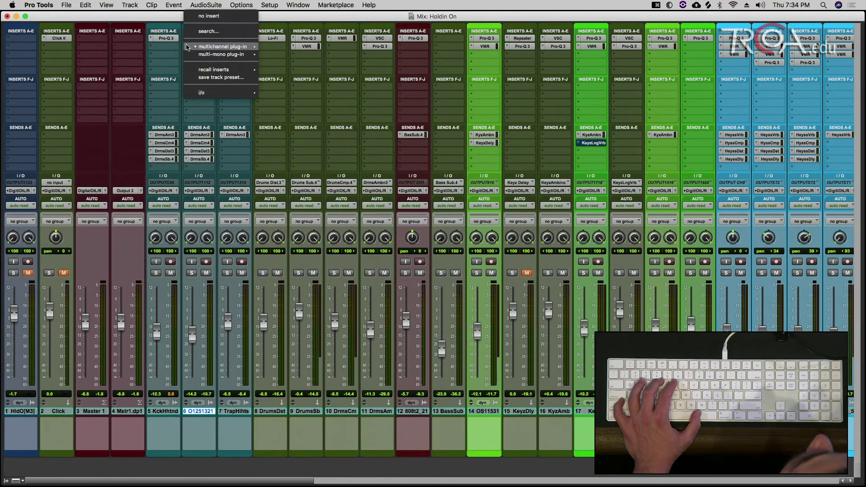
left_click(203, 17)
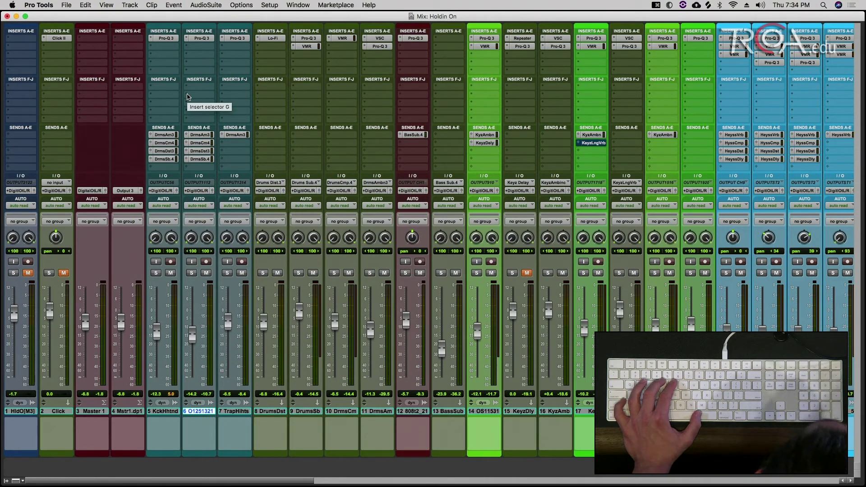
Step: Insert the stereo multichannel Lo-Fi harmonic plug-in in the first insert slot of Master 1.dup1
left_click(126, 42)
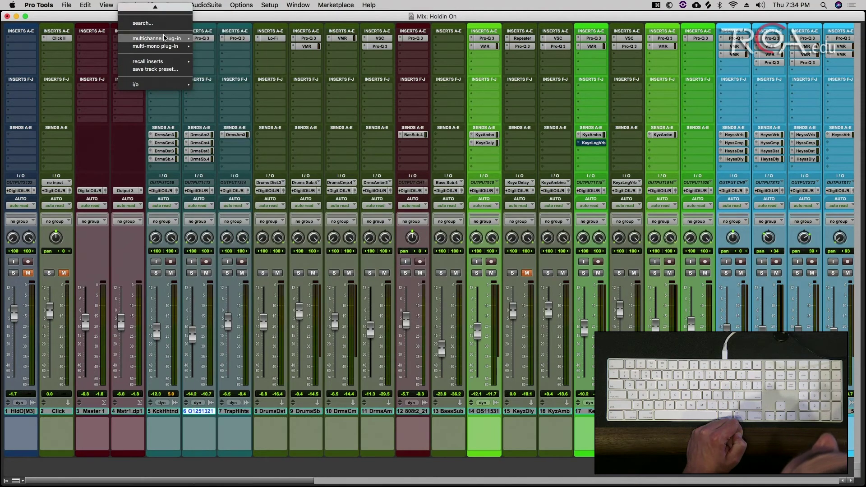
mouse_move(166, 39)
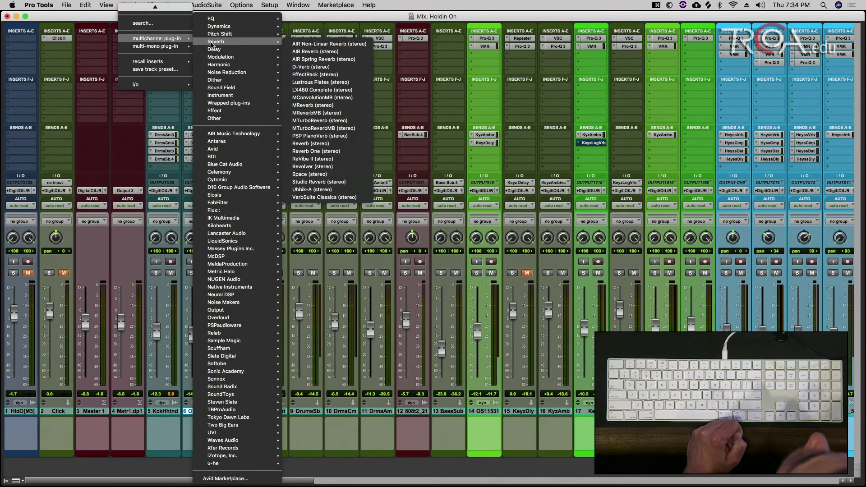
mouse_move(223, 56)
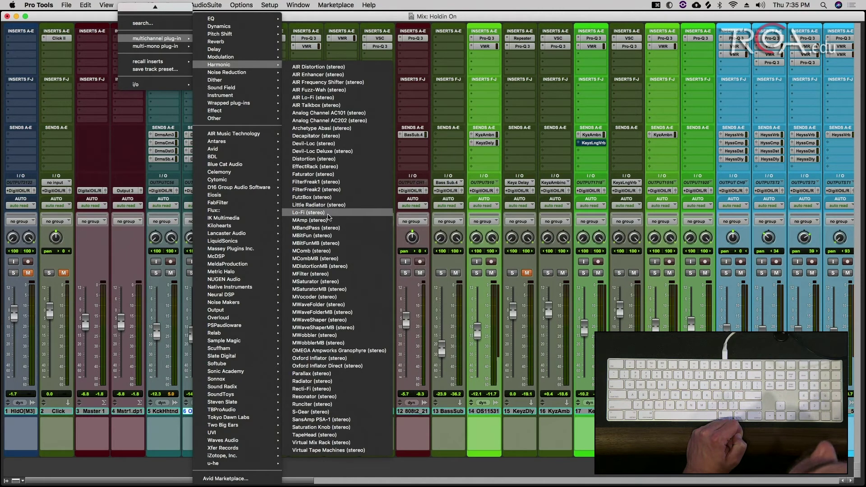
left_click(309, 213)
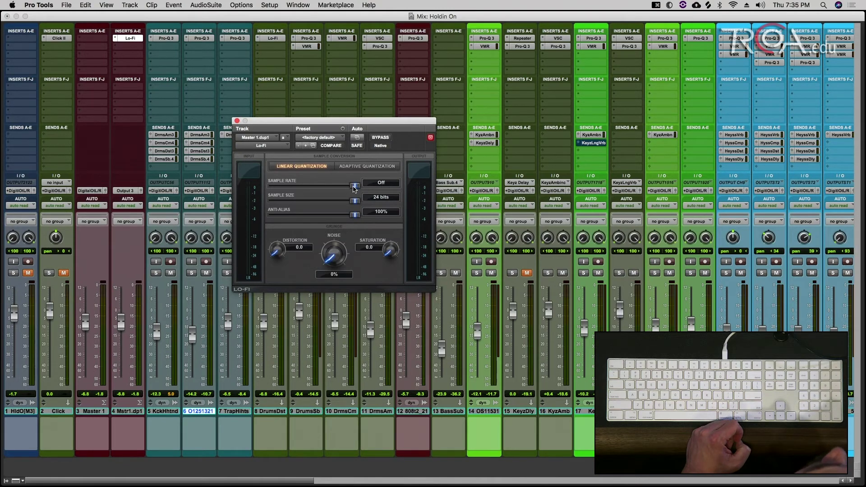
Step: Try lowering Lo-Fi's sample rate to about 2321 Hz, and return it to Off
left_click_drag(356, 187, 365, 187)
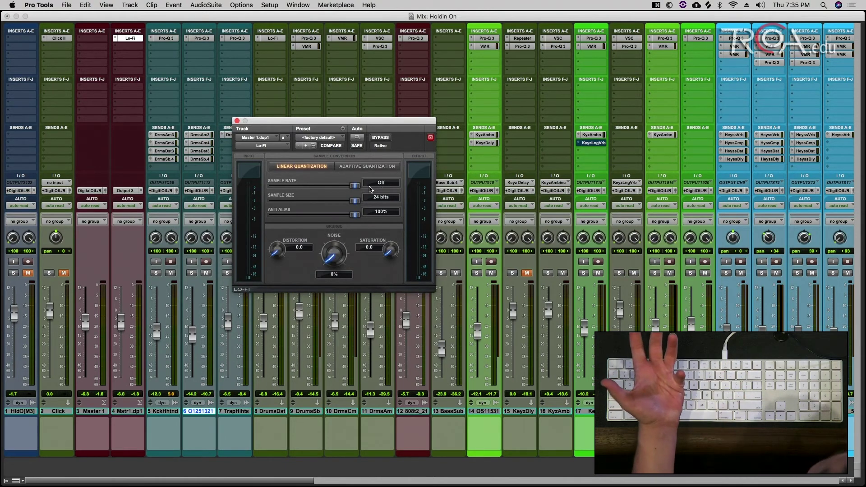
left_click_drag(355, 187, 354, 189)
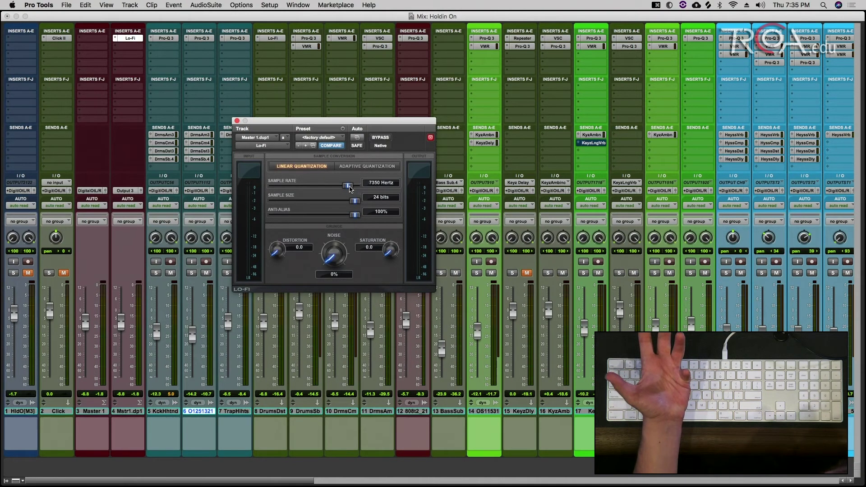
left_click_drag(345, 188, 335, 188)
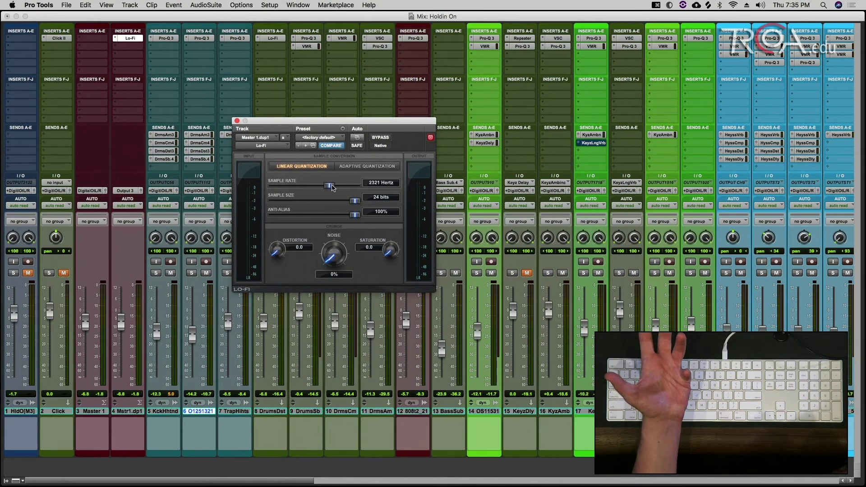
left_click_drag(350, 188, 385, 189)
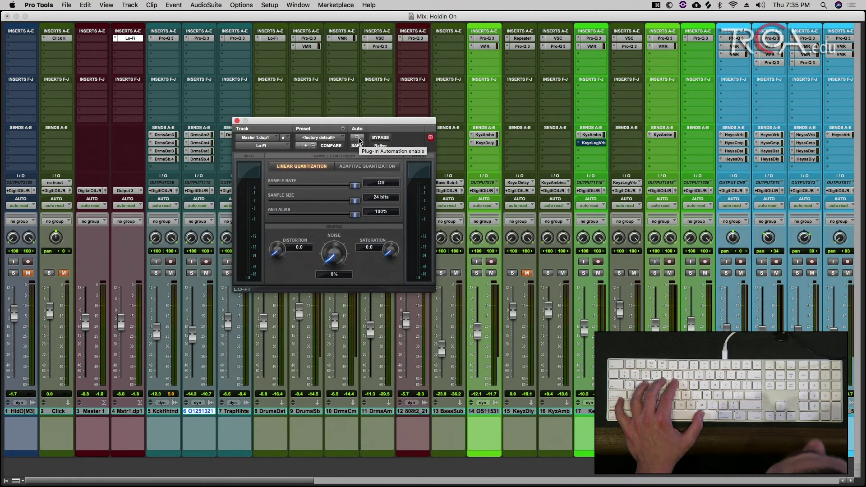
Step: Enable plug-in automation for Lo-Fi's Sample Rate parameter on Master 1.dup1, and move the plug-in window away from the track
left_click(357, 138)
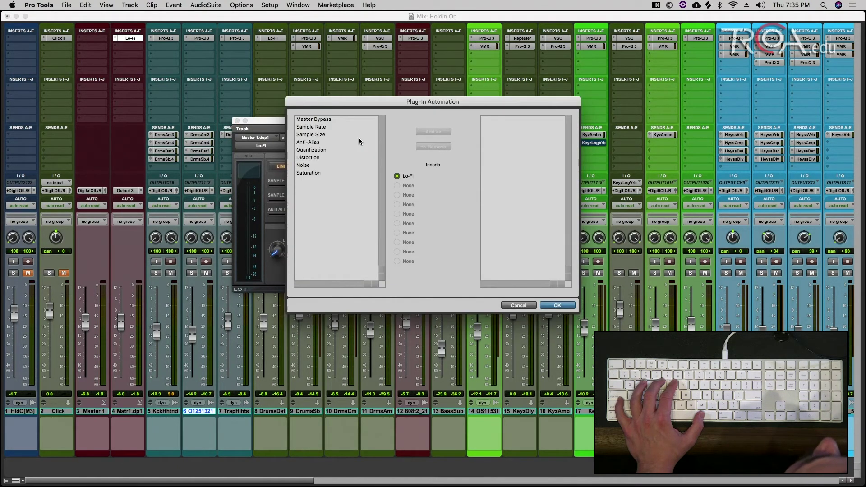
left_click(317, 128)
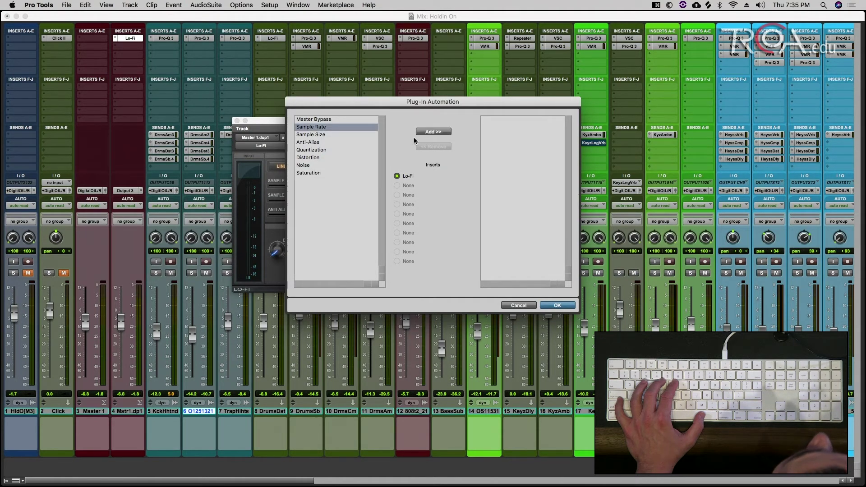
left_click(432, 131)
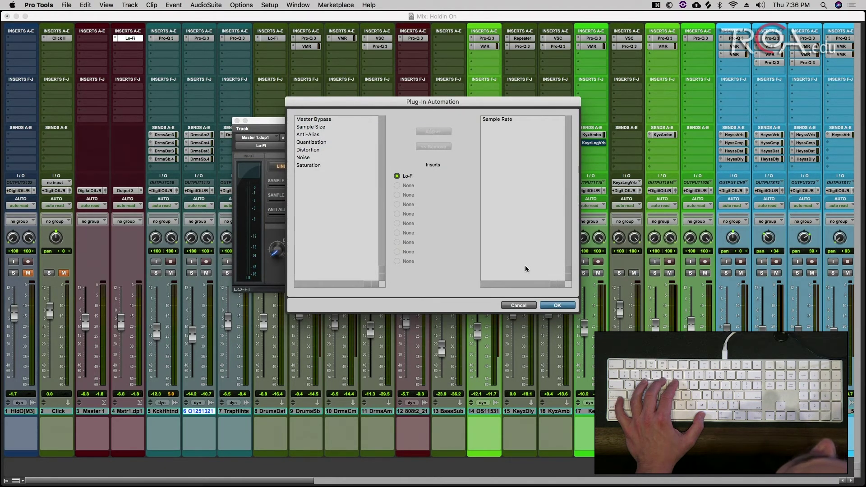
left_click(557, 306)
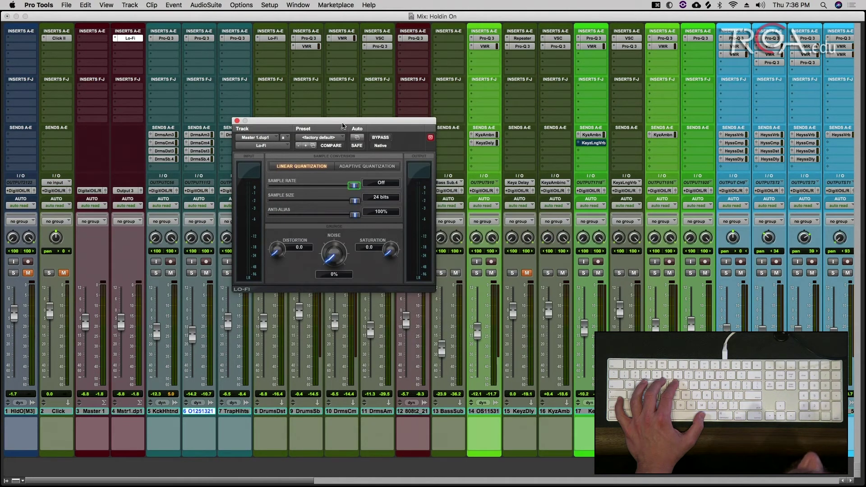
left_click_drag(343, 125, 417, 117)
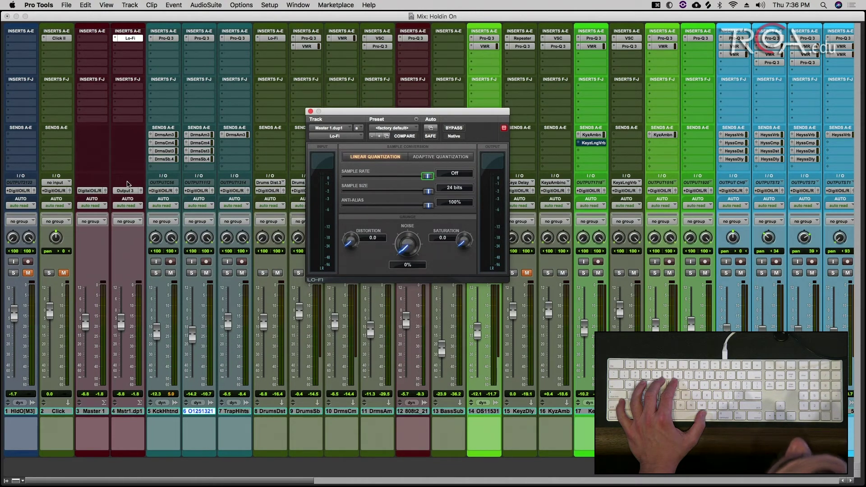
Step: Try touch automation mode on Master 1.dup1, and return the track to read
left_click(124, 206)
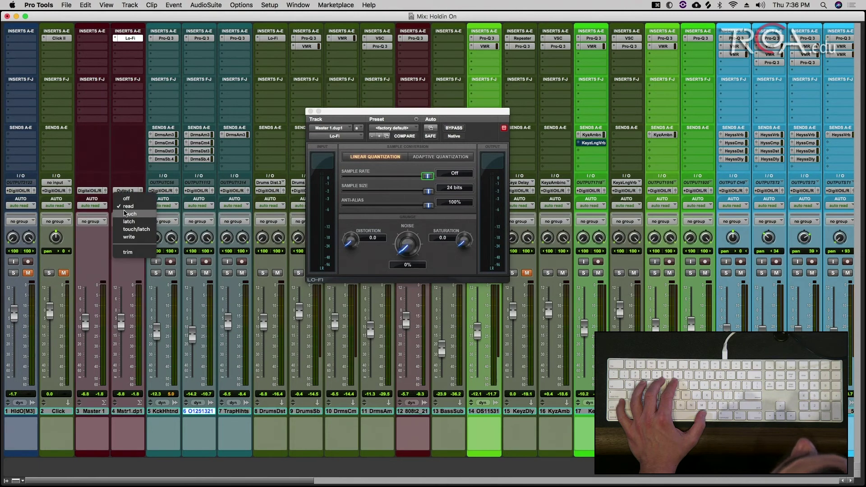
left_click(126, 213)
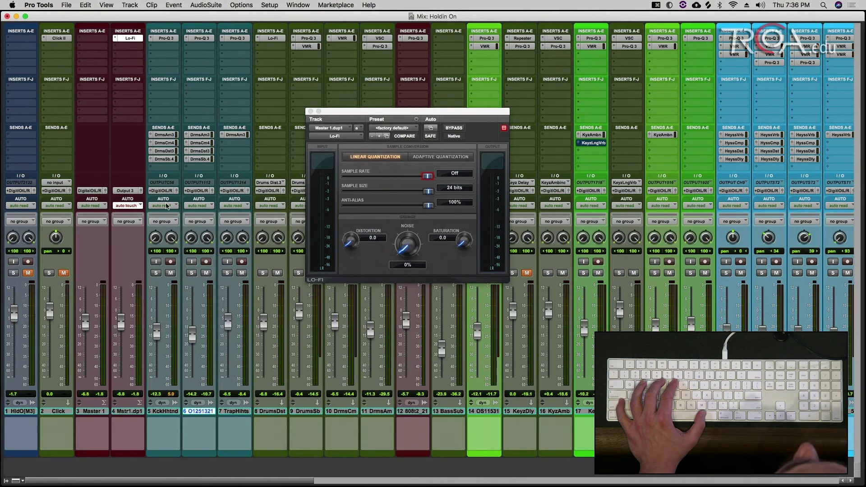
left_click(122, 205)
left_click(122, 199)
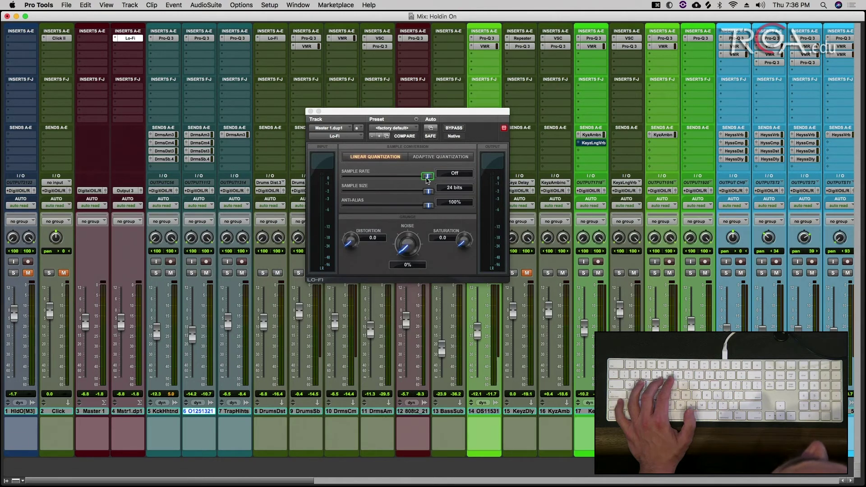
Step: Lower Lo-Fi's sample rate to 6300 Hz during playback, and copy the Lo-Fi insert from Master 1.dup1 to Master 1
key("space")
left_click_drag(427, 177, 420, 178)
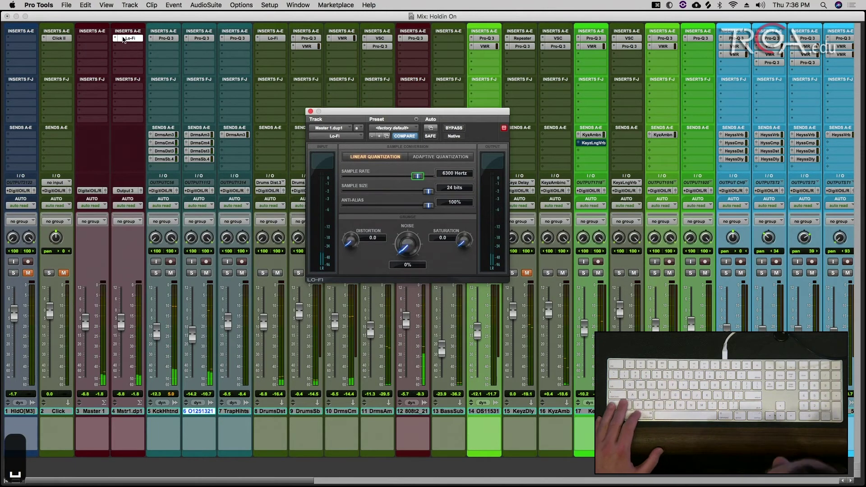
left_click_drag(123, 40, 95, 39)
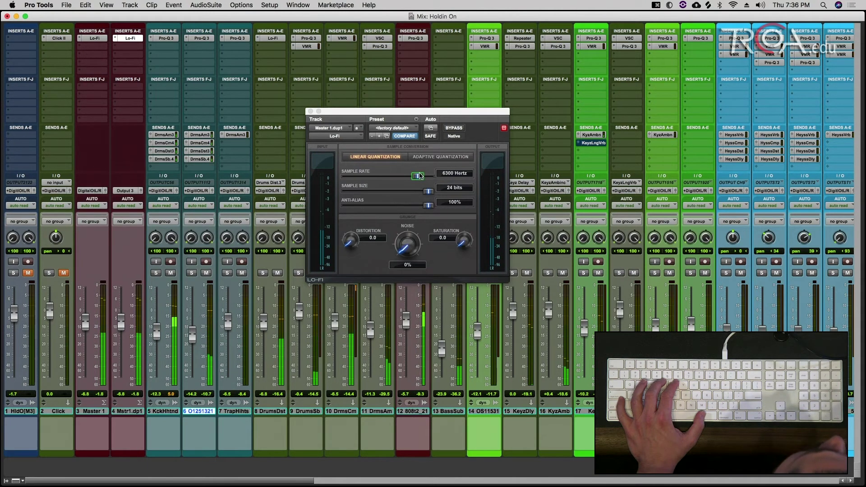
Step: Audition Lo-Fi's sample rate on Master 1.dup1 between Off and 6300 Hz during playback, ending at Off
left_click_drag(419, 178, 427, 177)
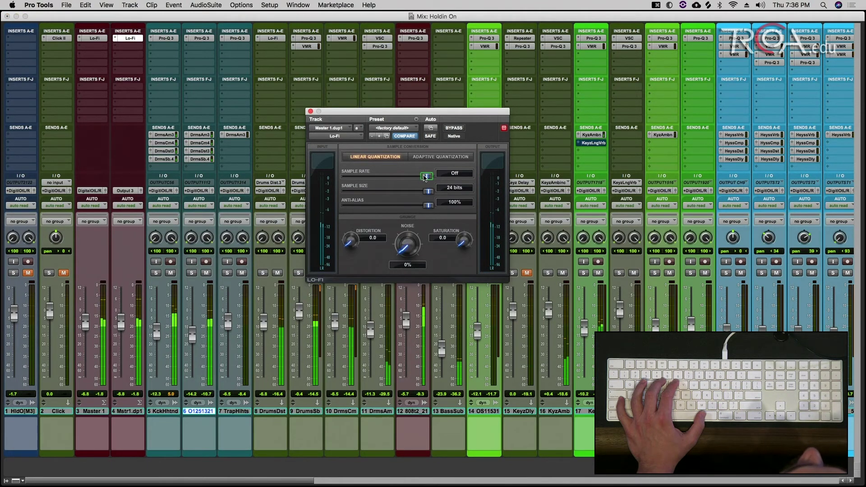
left_click_drag(424, 177, 416, 178)
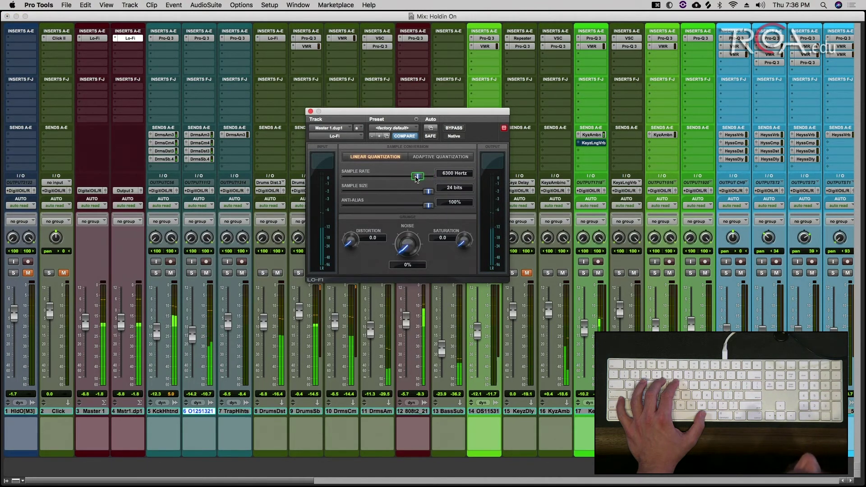
left_click(127, 39)
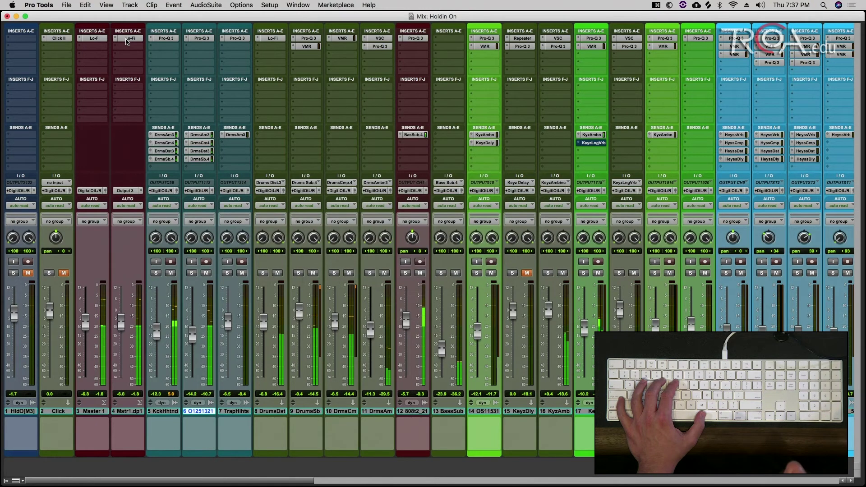
left_click(127, 39)
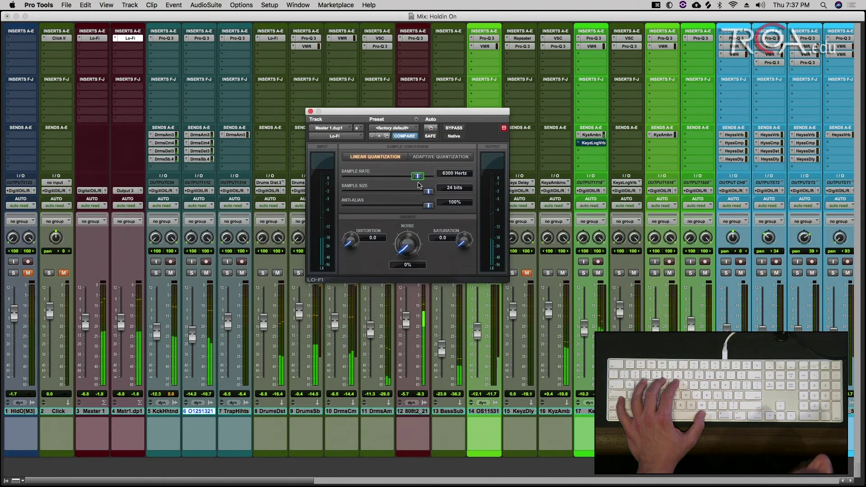
left_click_drag(418, 177, 438, 183)
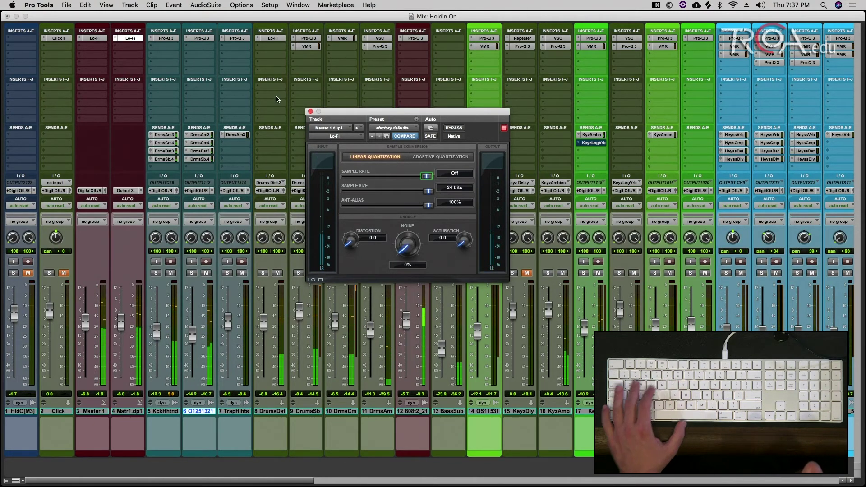
Step: Audition progressively lower Lo-Fi sample rates on Master 1.dup1 during playback, from 22050 Hz through 14700 Hz to 5512 Hz
left_click(132, 39)
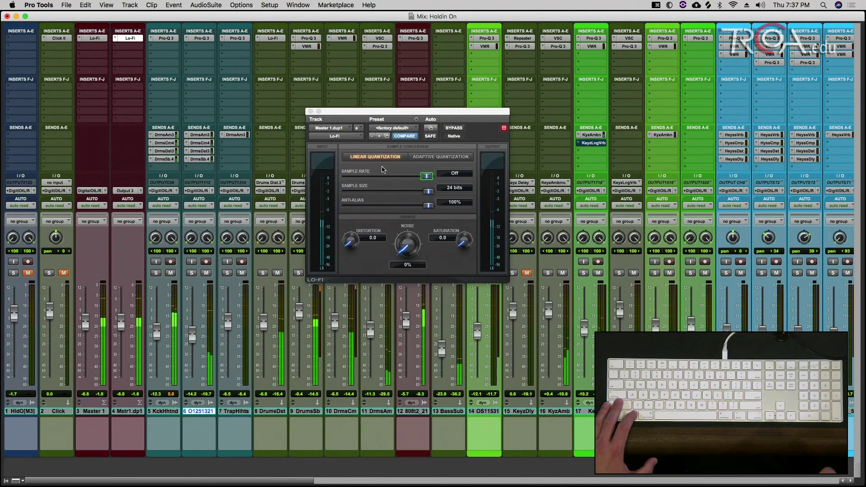
left_click(429, 177)
left_click_drag(428, 177, 426, 176)
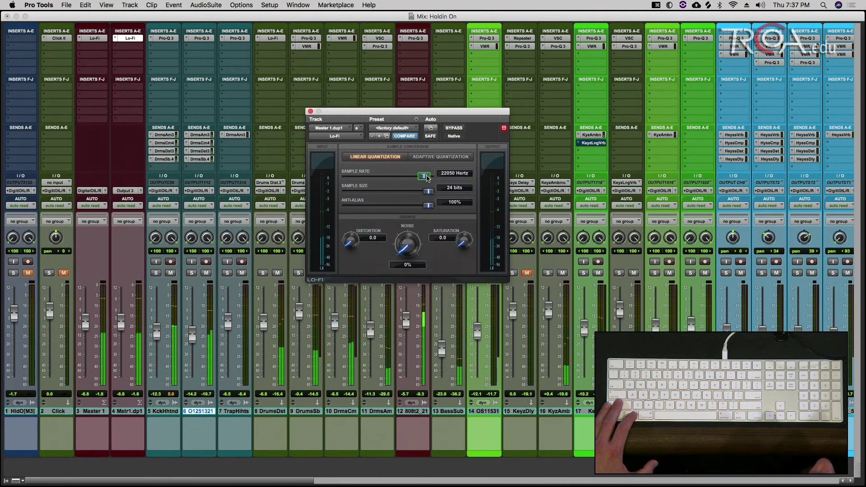
left_click(130, 40)
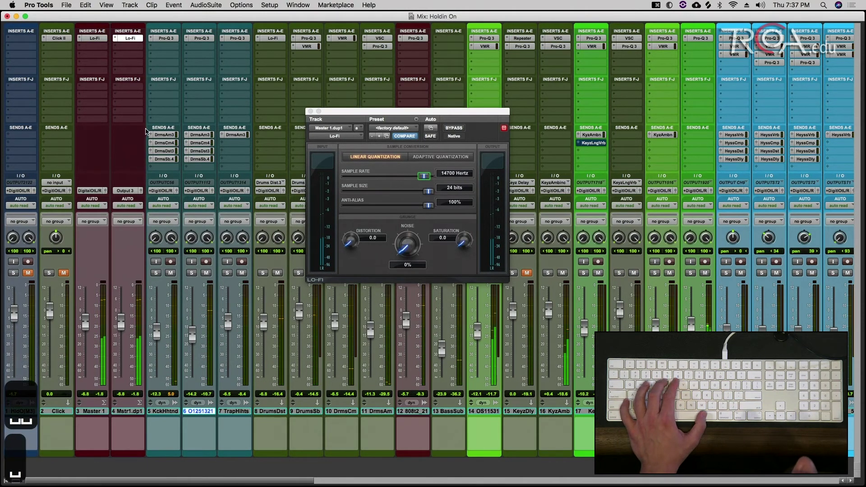
left_click_drag(424, 176, 420, 180)
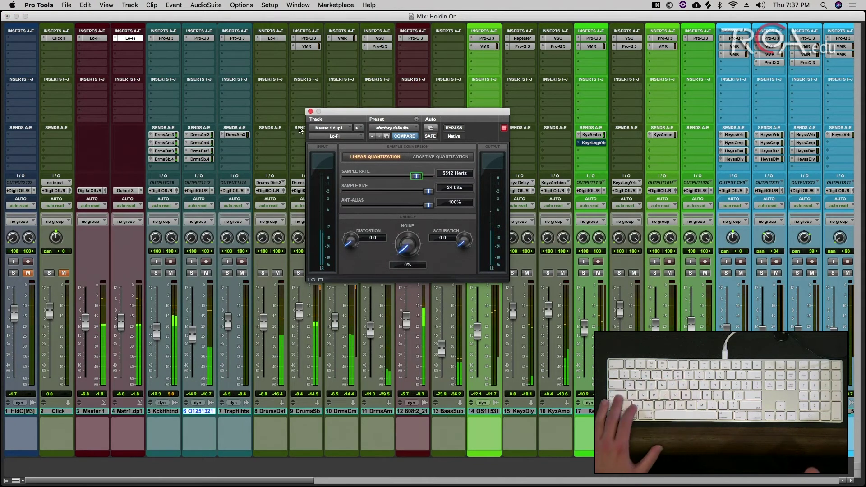
left_click(122, 38)
left_click(103, 39)
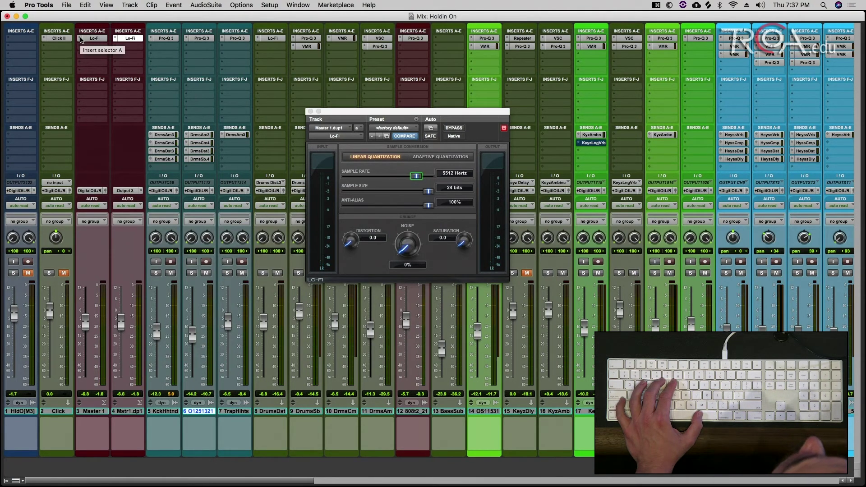
Step: Remove the copied Lo-Fi insert from Master 1 and close the Lo-Fi plug-in window
left_click(81, 39)
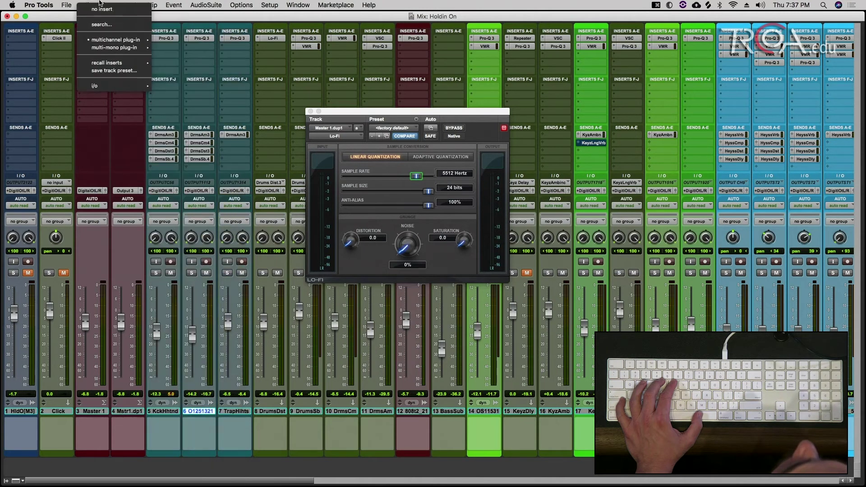
left_click(99, 9)
left_click(310, 111)
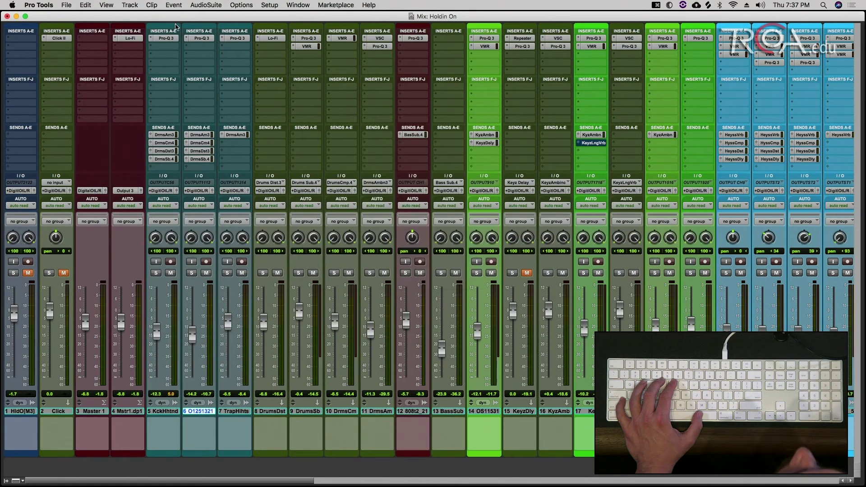
Step: Check that Lo-Fi's automated parameters on Master 1.dup1 include Sample Rate, and set the track's automation mode to touch
left_click(129, 38)
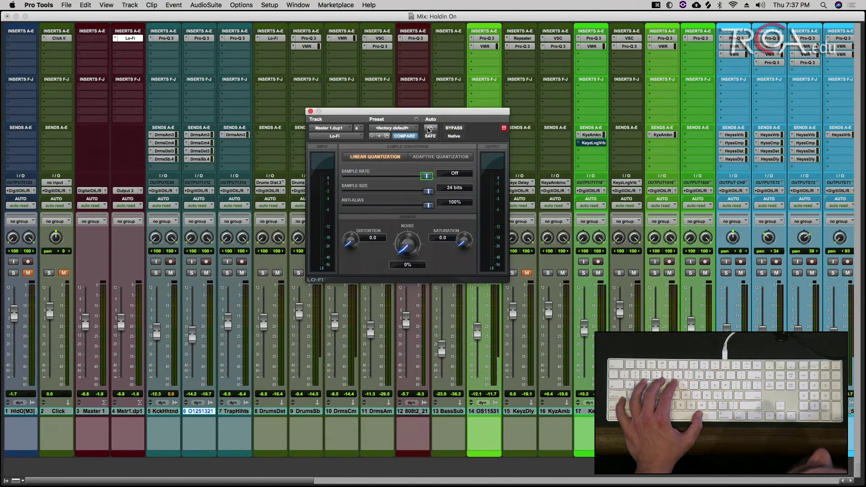
left_click(431, 130)
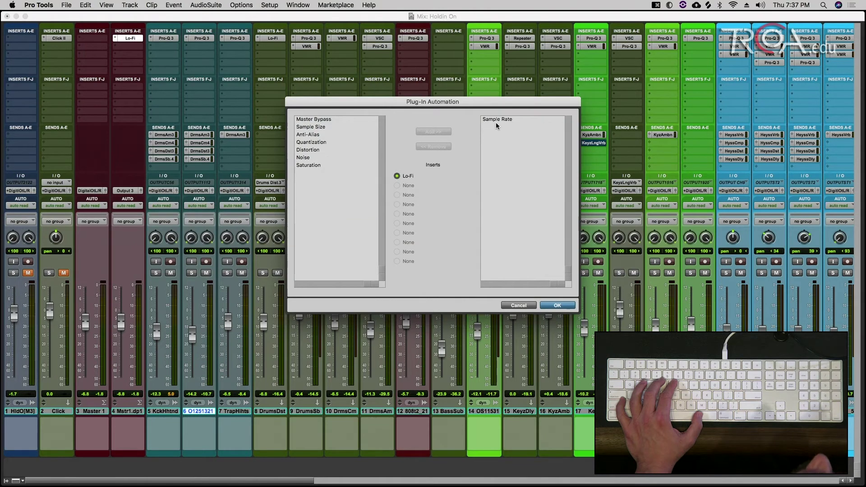
left_click(558, 305)
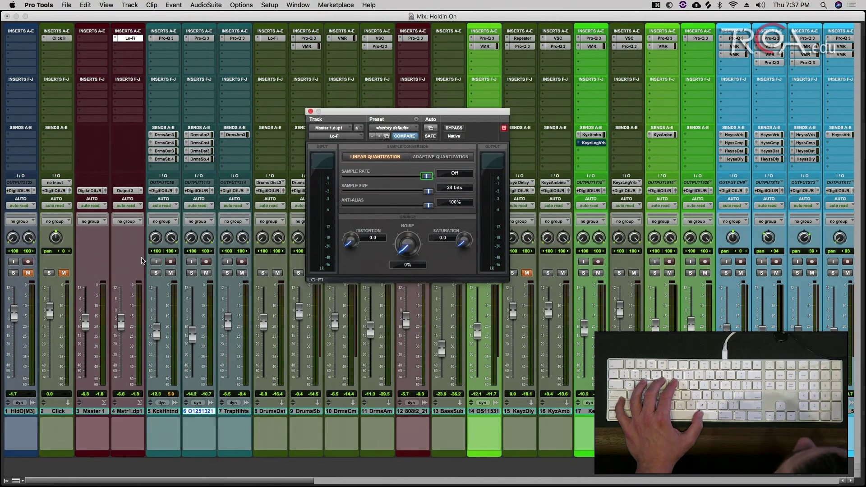
left_click(128, 206)
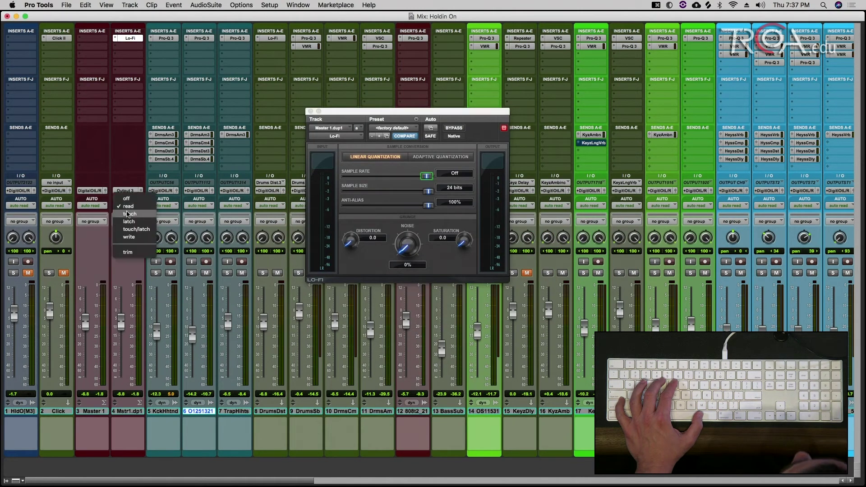
left_click(128, 213)
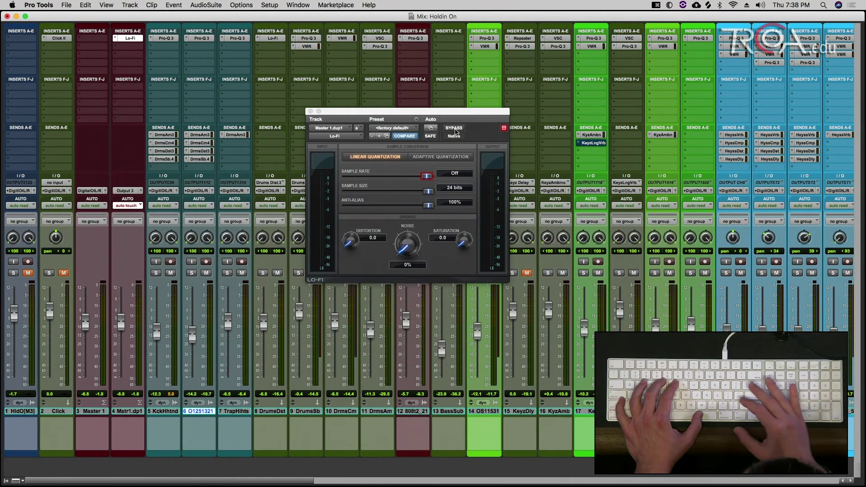
Step: In the Edit window, move the Lo-Fi plug-in clear of Master 1.dup1's lane and briefly play the track from 62|1|480
key("super+equal")
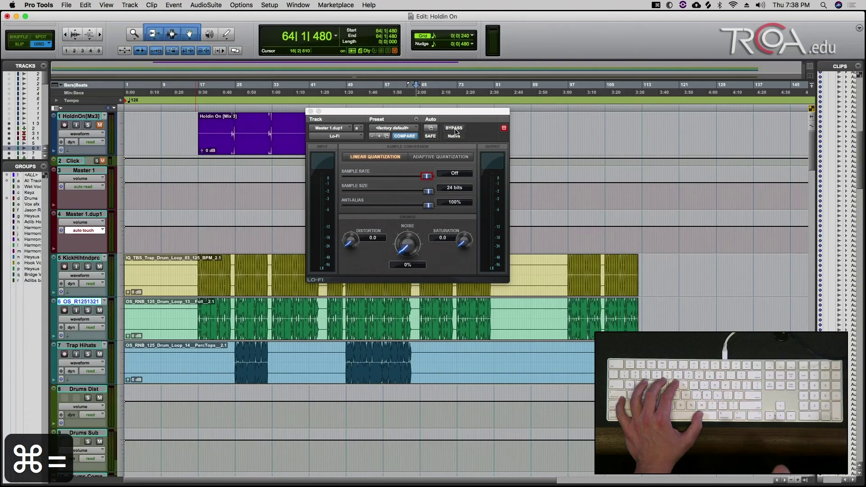
left_click(431, 111)
left_click_drag(432, 112, 627, 205)
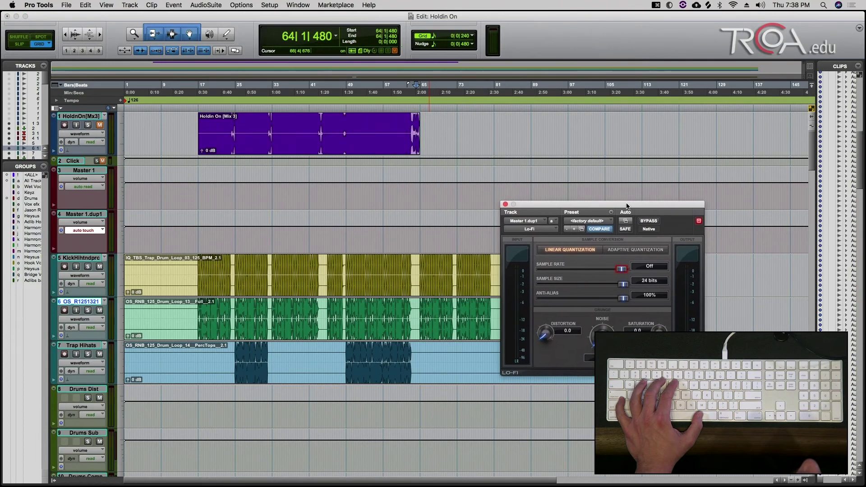
left_click(408, 223)
key("space")
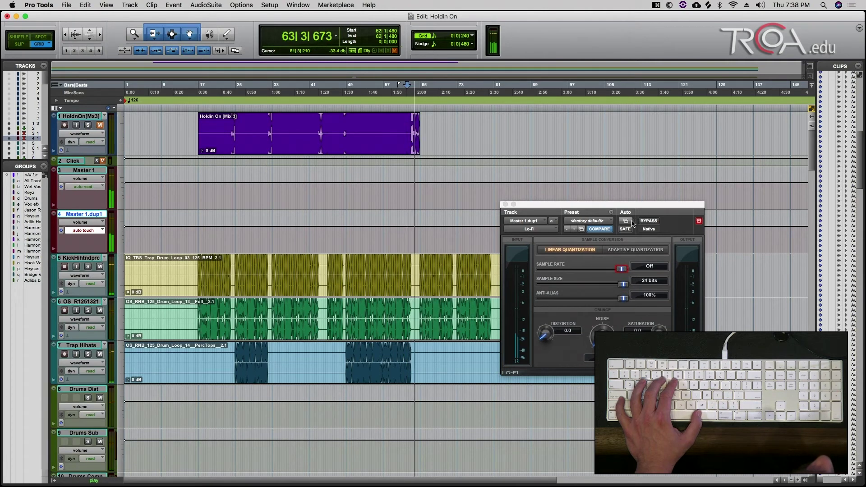
key("space")
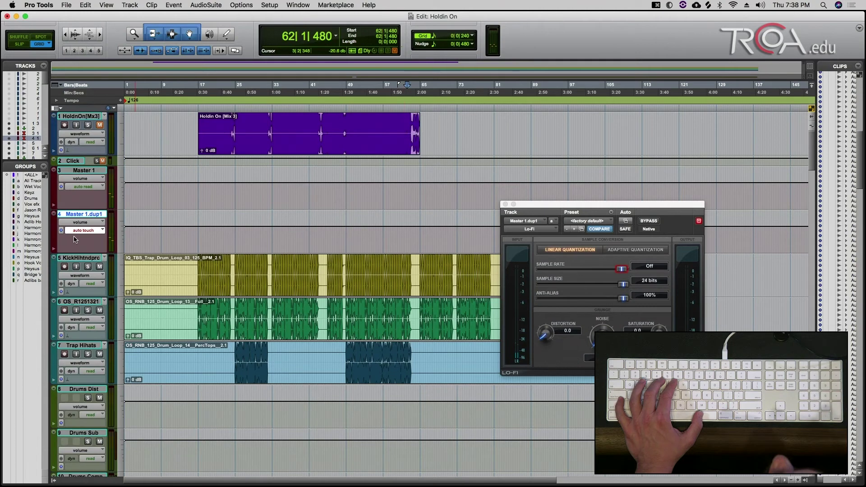
Step: Display the Lo-Fi Sample Rate automation in Master 1.dup1's track lane
left_click(85, 222)
mouse_move(87, 241)
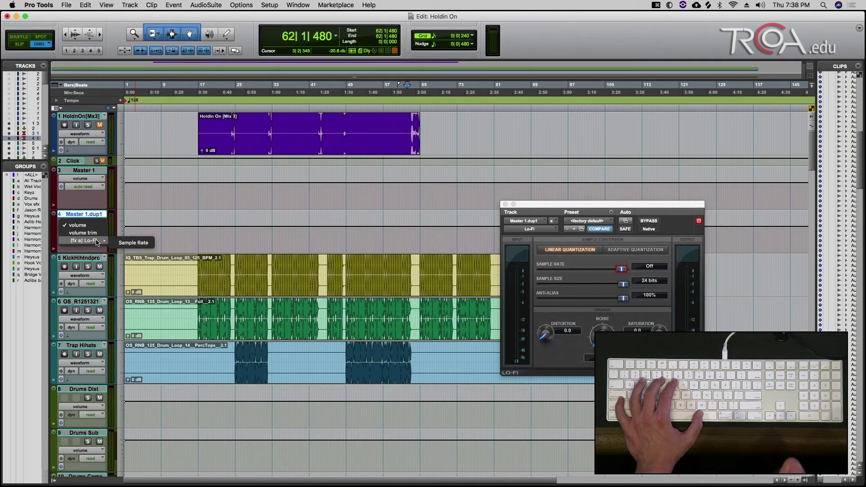
left_click(126, 243)
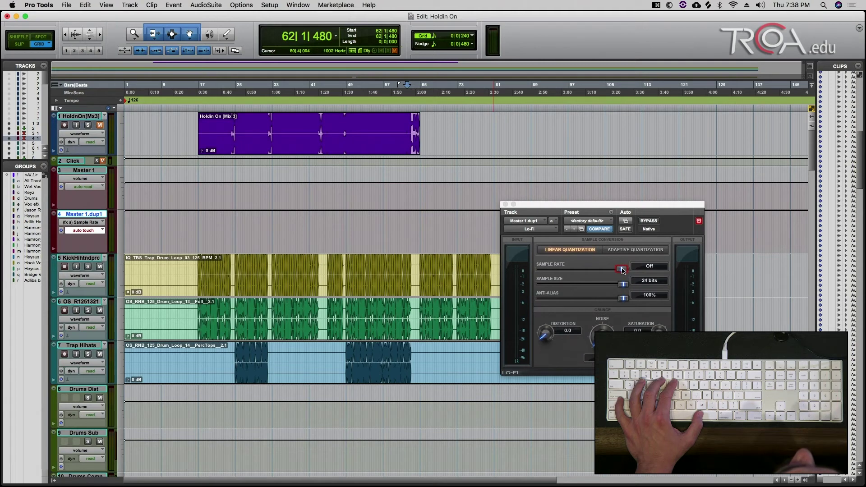
Step: Play from 62|1|480 and record a touch-mode pass that lowers Lo-Fi's Sample Rate on Master 1.dup1 and releases it
key("space")
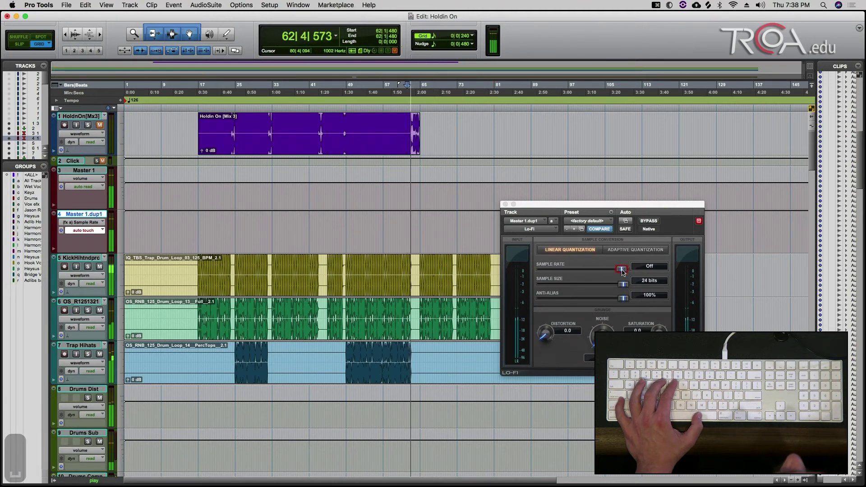
left_click(622, 270)
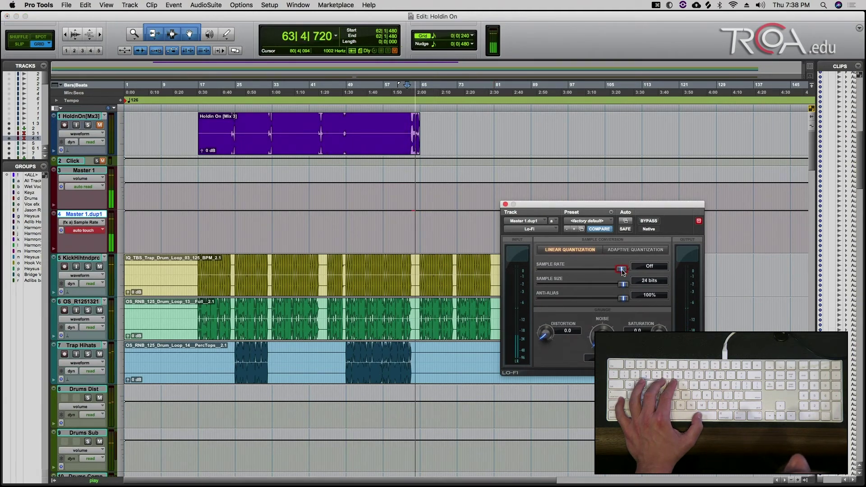
left_click_drag(622, 271, 613, 271)
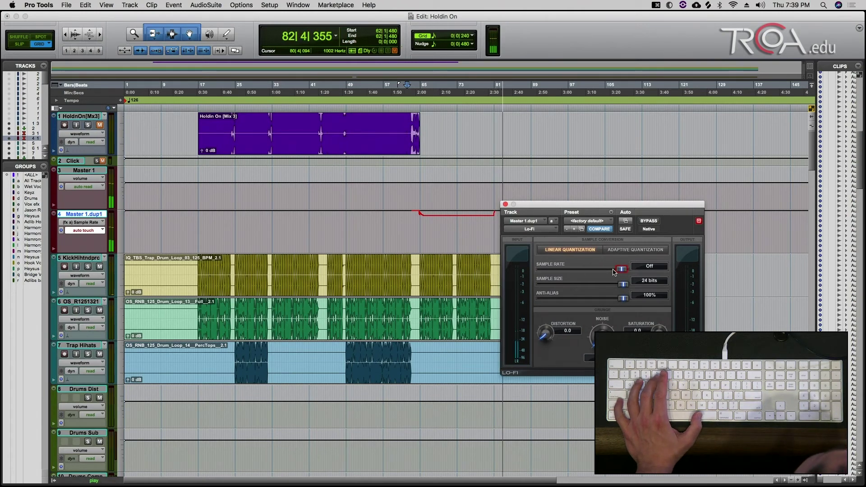
key("space")
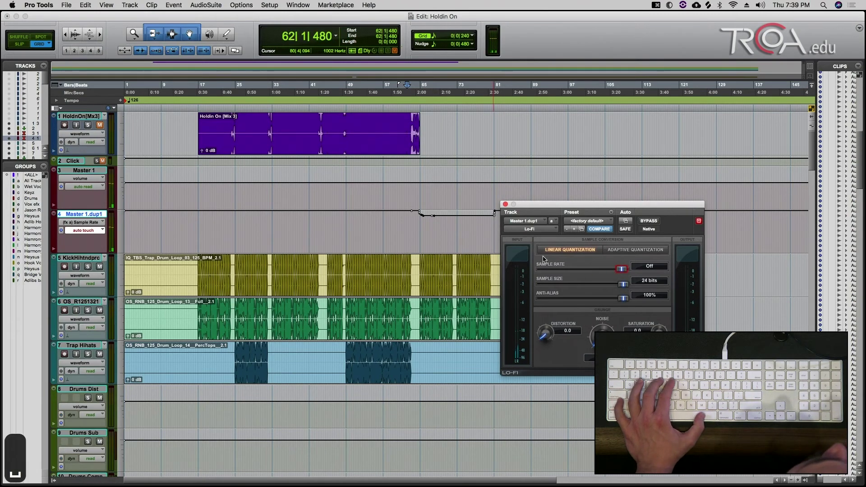
Step: Close the Lo-Fi plug-in and copy its insert from Master 1.dup1 to Master 1 in the Mix window
left_click(420, 225)
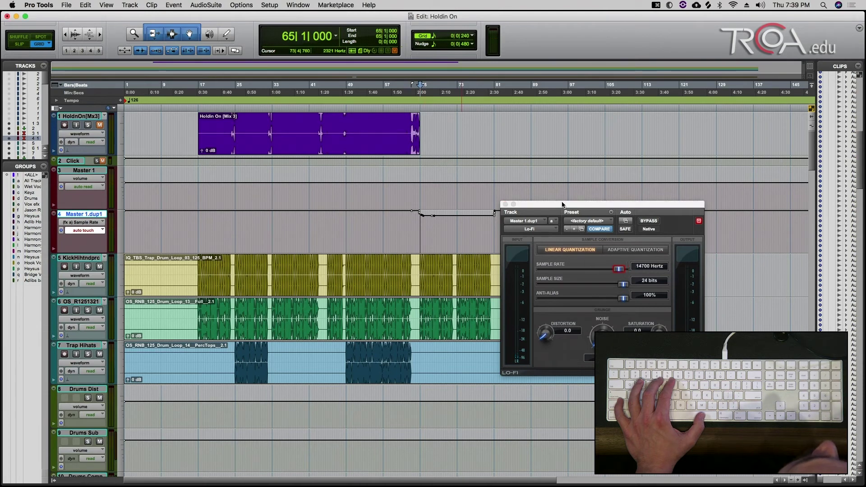
left_click(505, 204)
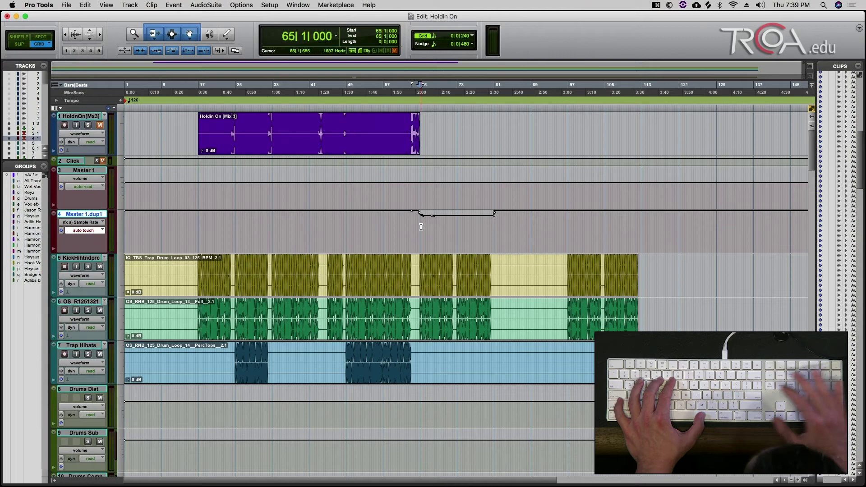
key("super+equal")
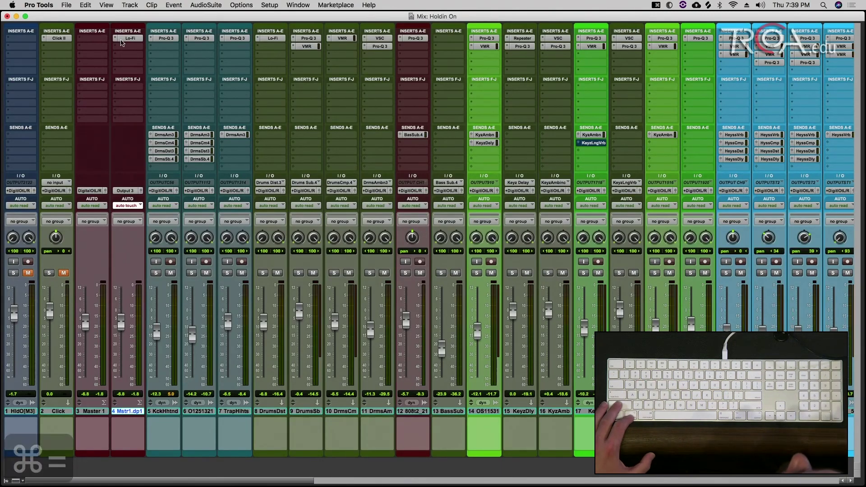
left_click_drag(99, 43, 97, 40)
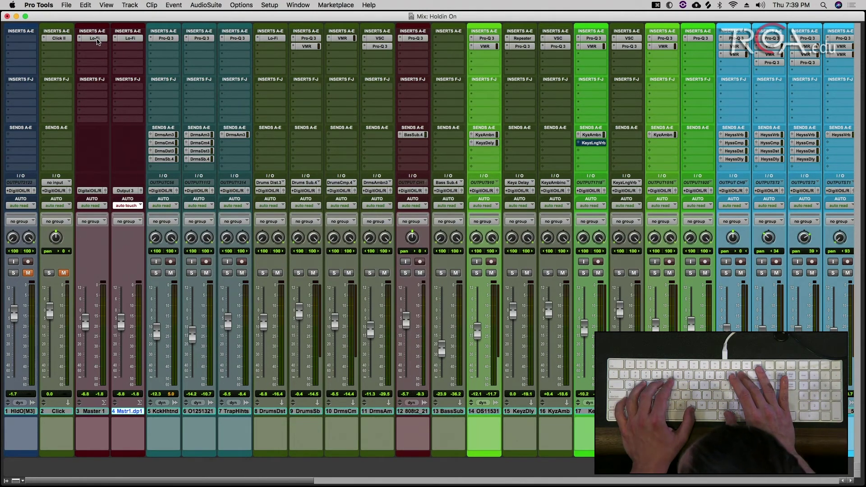
key("super+equal")
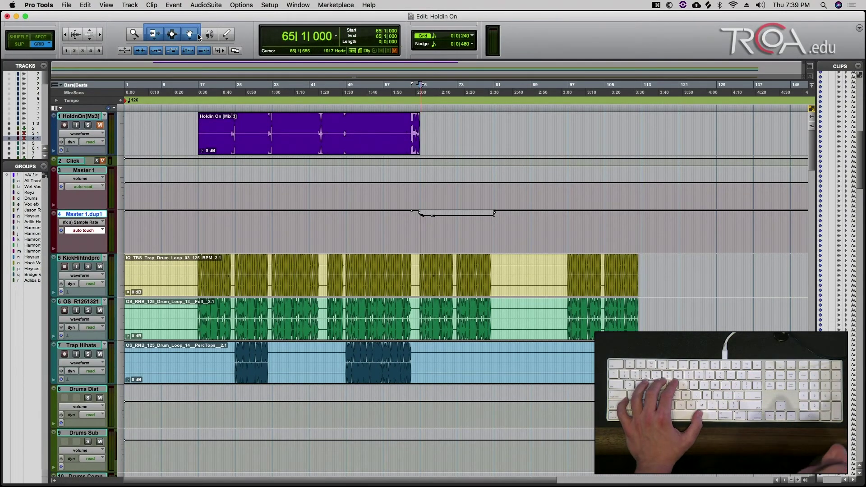
Step: In the Edit window, play the recorded Sample Rate automation on Master 1.dup1 from 64|3|720
left_click(413, 228)
key("t")
key("t")
key("t")
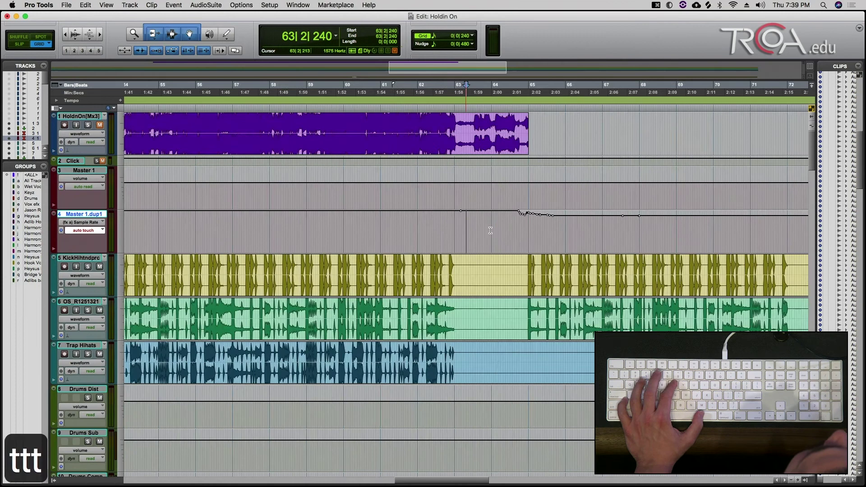
left_click(516, 225)
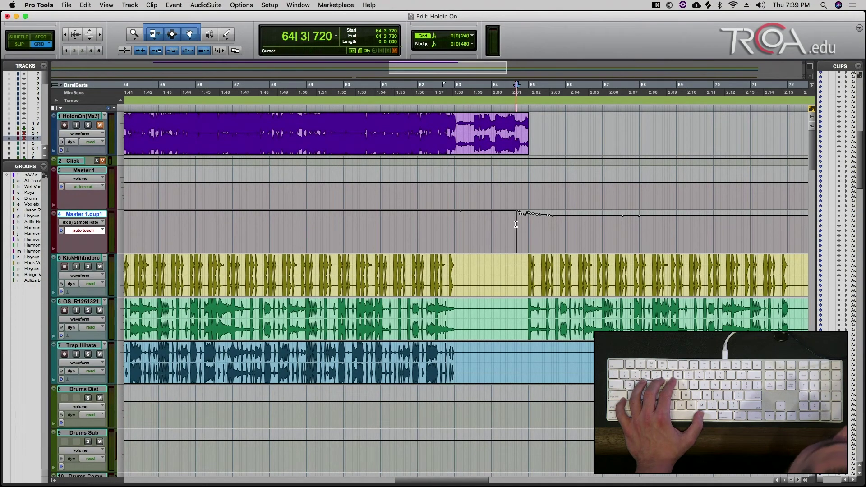
key("space")
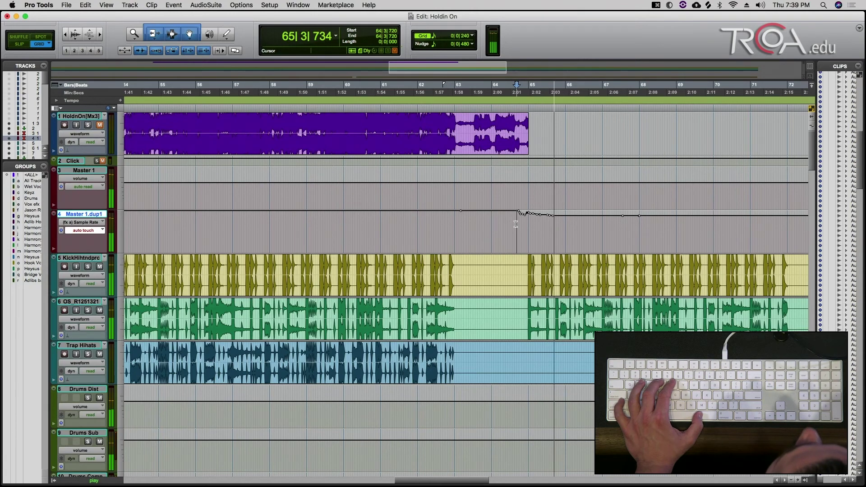
key("r")
key("space")
Step: Delete the Sample Rate automation breakpoints on Master 1.dup1 between 64|4|018 and 64|4|901
key("t")
key("t")
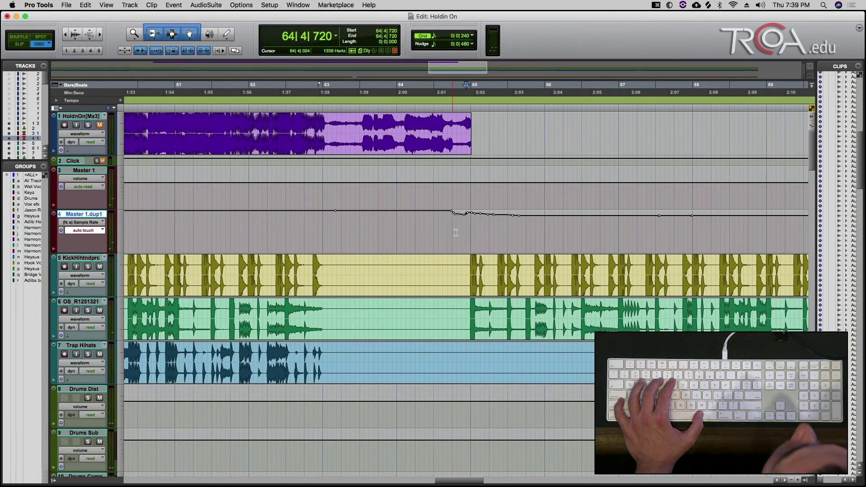
key("t")
key("t")
left_click_drag(449, 227, 476, 229)
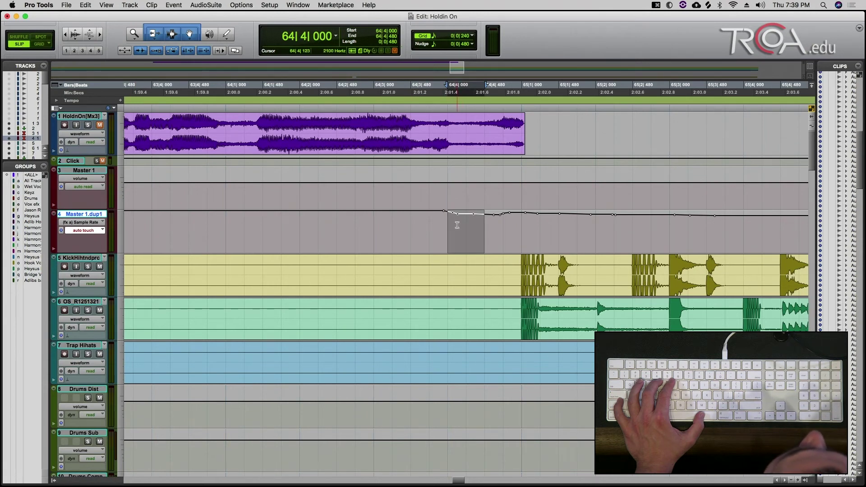
left_click_drag(449, 223, 516, 237)
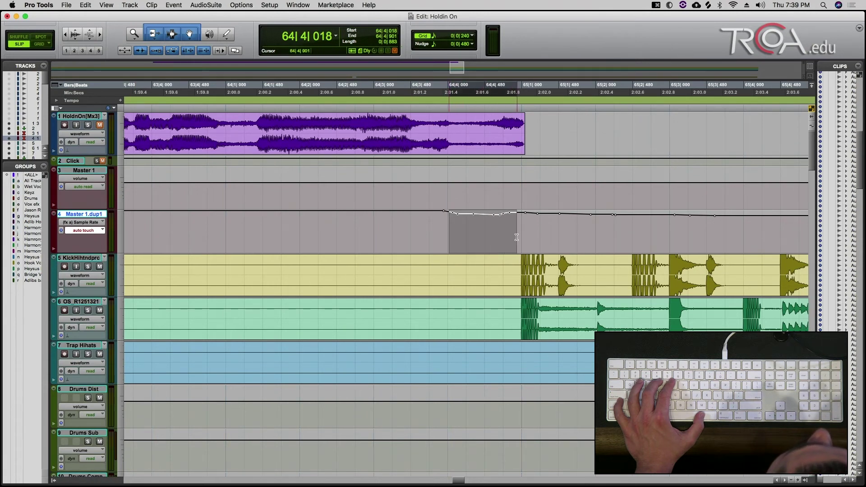
key("BackSpace")
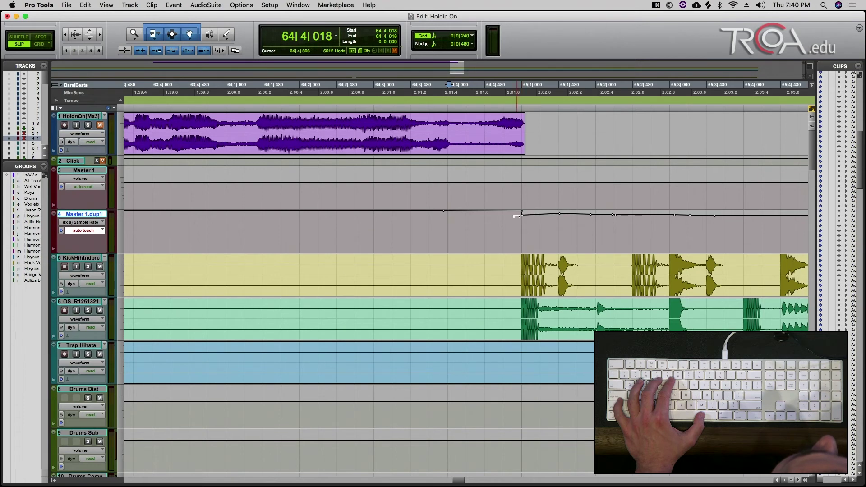
Step: Flatten Master 1.dup1's lowered Sample Rate section by deleting breakpoints from 65|1|398 to about 65|4|713 and from 66|3|794 to about 69|1|482
key("r")
left_click_drag(509, 223, 632, 233)
key("BackSpace")
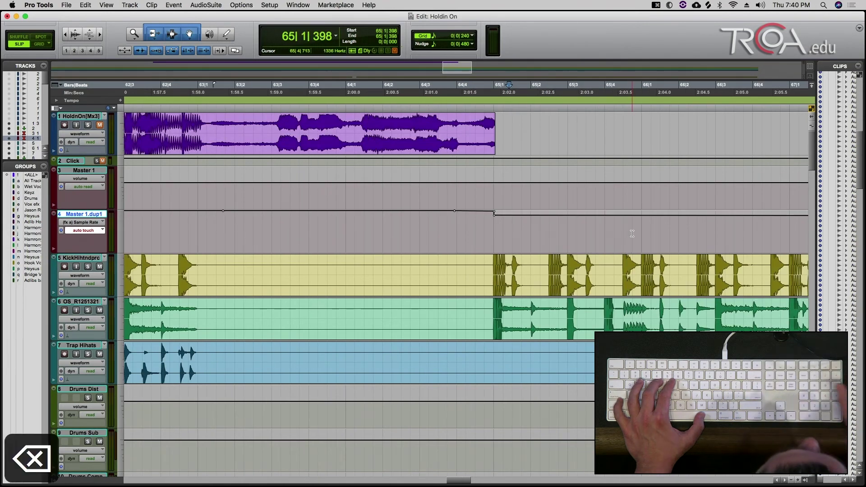
key("r")
key("r")
key("r")
left_click_drag(499, 232, 544, 226)
key("BackSpace")
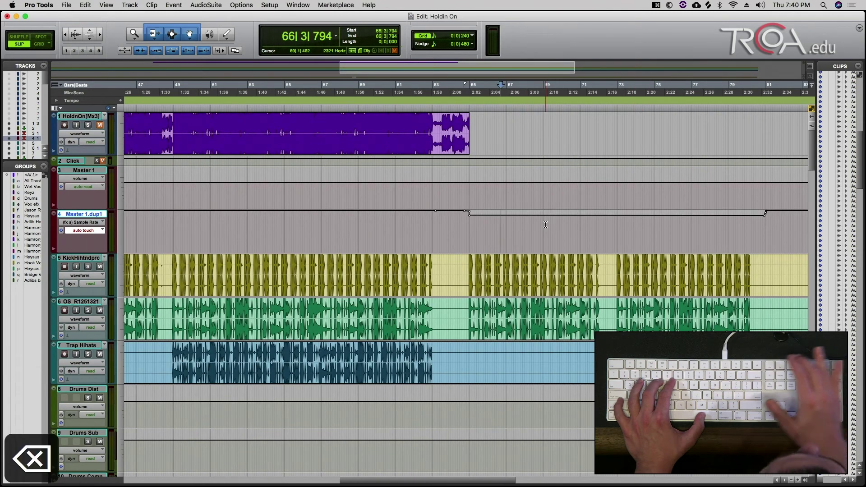
Step: Delete the Sample Rate breakpoints just before bar 81 on Master 1.dup1, from 80|4|741 to about 80|4|820
left_click(762, 224)
key("t")
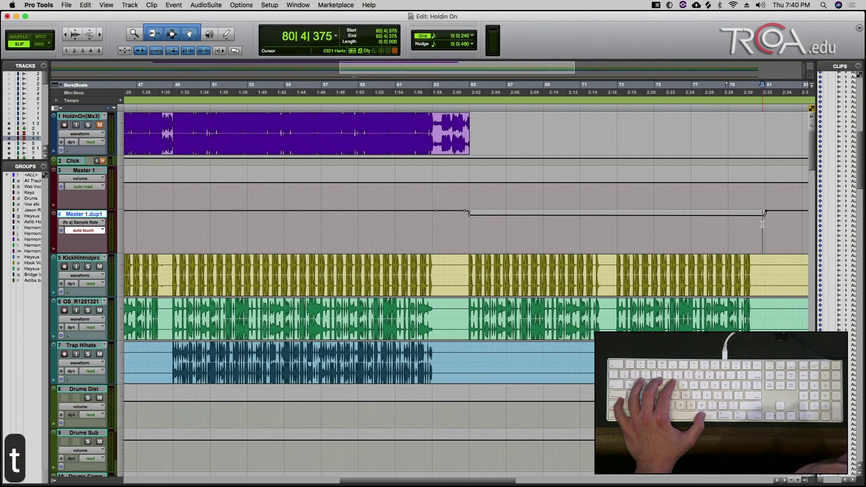
key("t")
key("t")
key("t")
key("t")
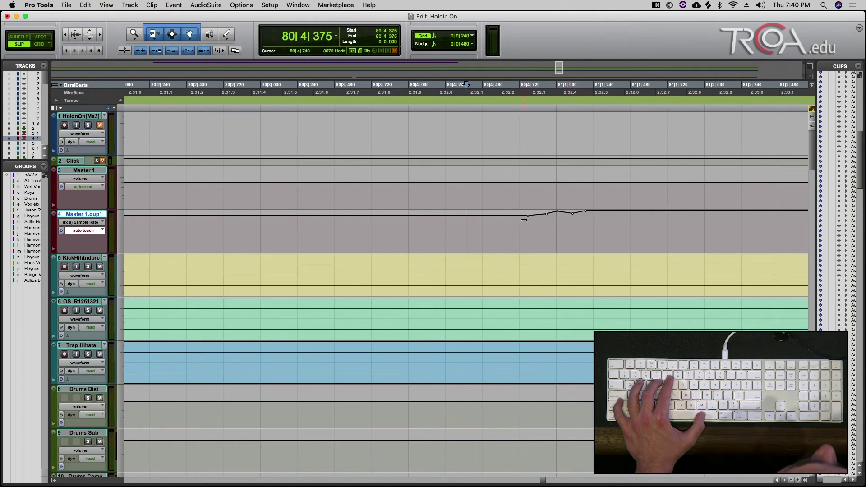
left_click_drag(524, 226, 540, 223)
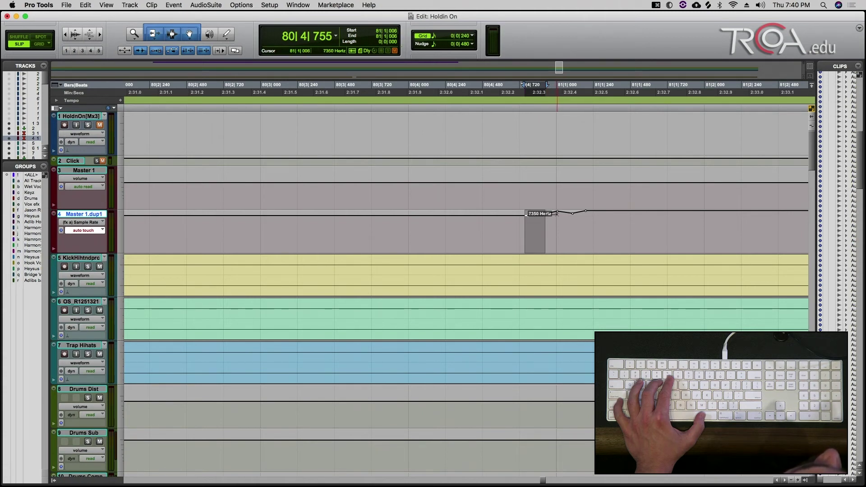
left_click_drag(522, 225, 535, 225)
key("BackSpace")
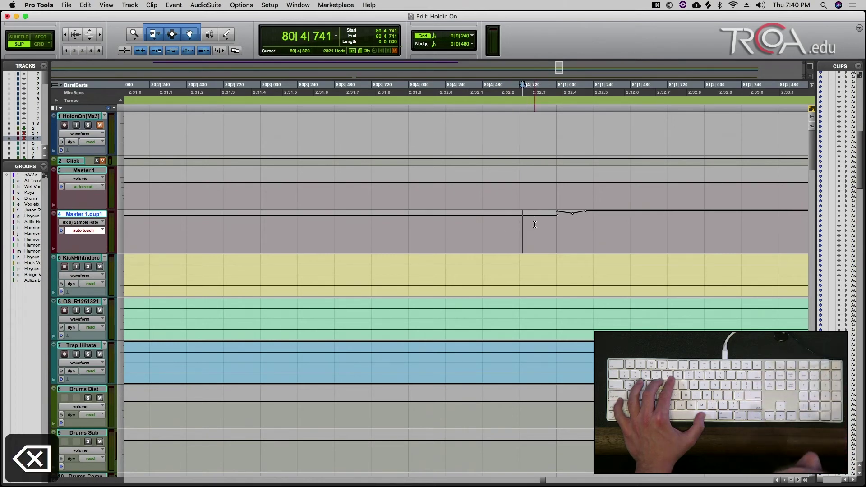
Step: Delete the Sample Rate breakpoints between 81|1|067 and 81|1|310 and play the cleaned-up automation from 64|4|117
left_click_drag(567, 232, 609, 232)
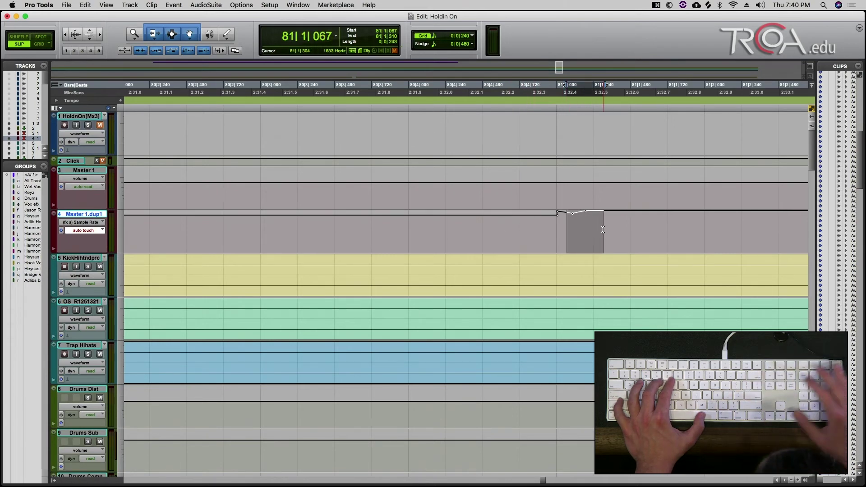
key("BackSpace")
key("r")
key("r")
key("r")
key("r")
key("r")
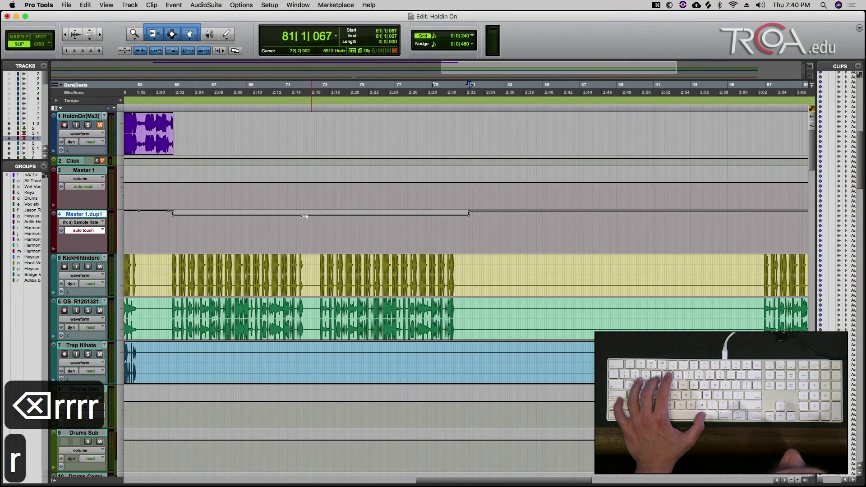
left_click(169, 228)
key("space")
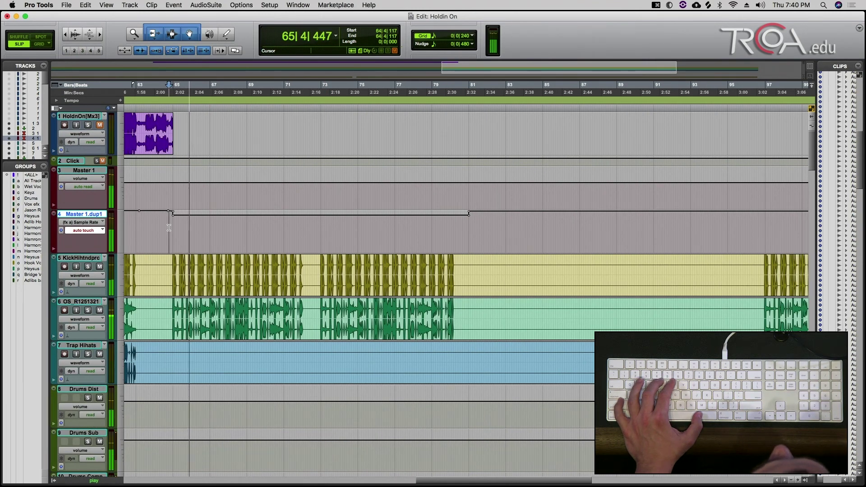
Step: Copy the Lo-Fi insert from Master 1.dup1 onto Master 1 again, replacing the automated Lo-Fi already there
key("super+equal")
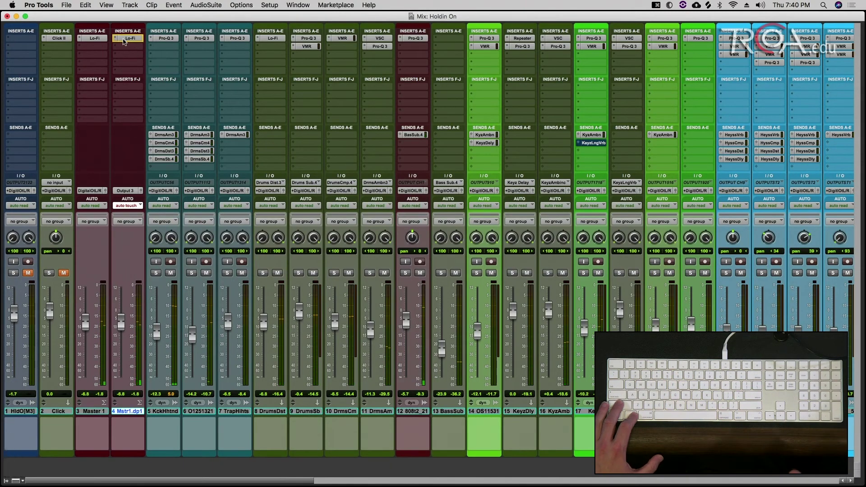
left_click_drag(108, 39, 102, 41)
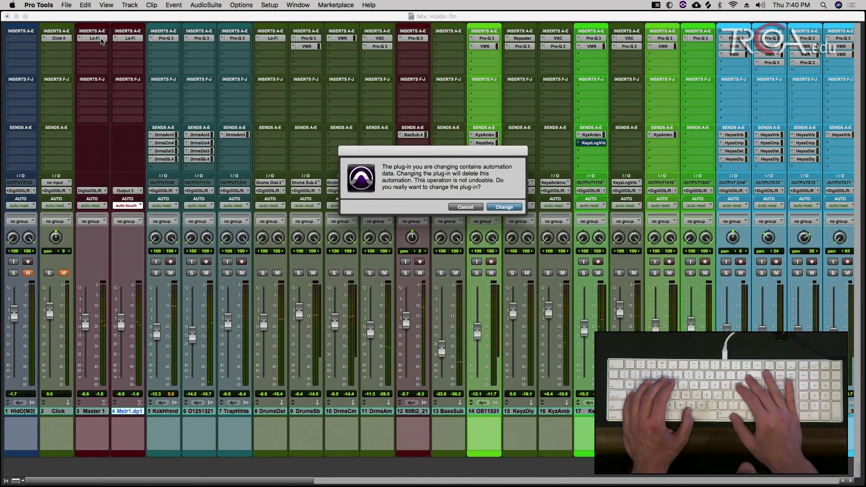
left_click(504, 208)
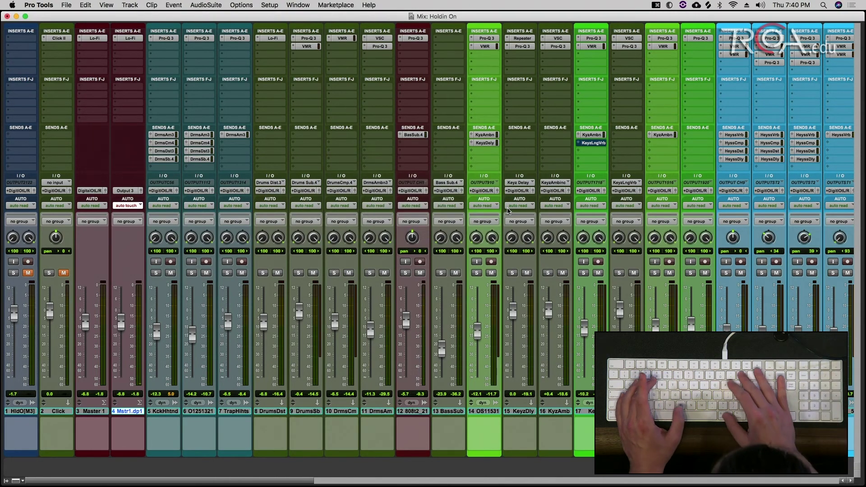
key("super+equal")
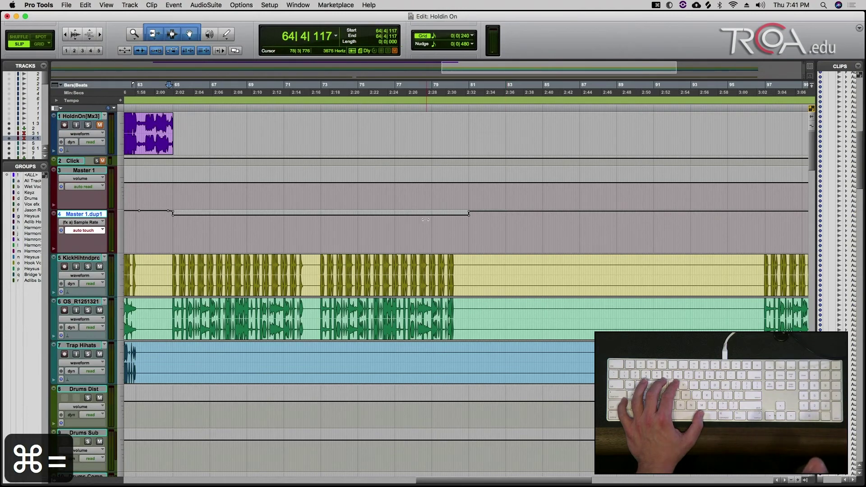
Step: Play the Sample Rate automation from 64|2|727, undo the last edit, and examine the breakpoints around bar 65
key("r")
left_click(314, 227)
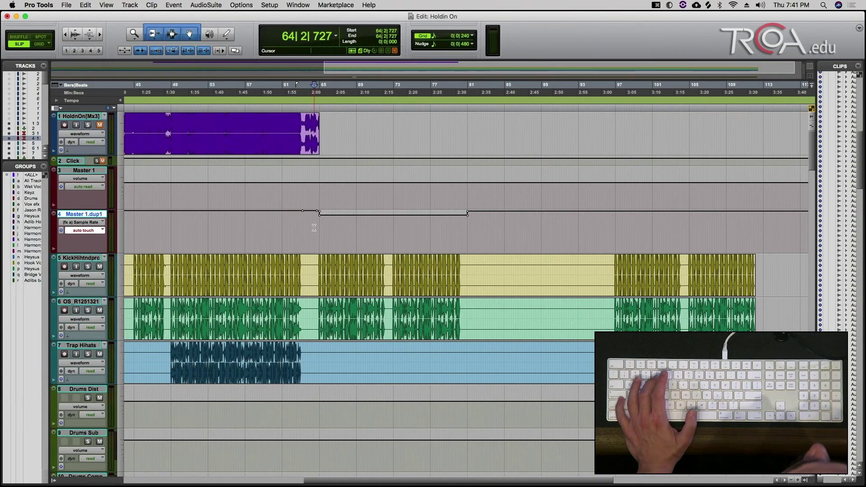
key("space")
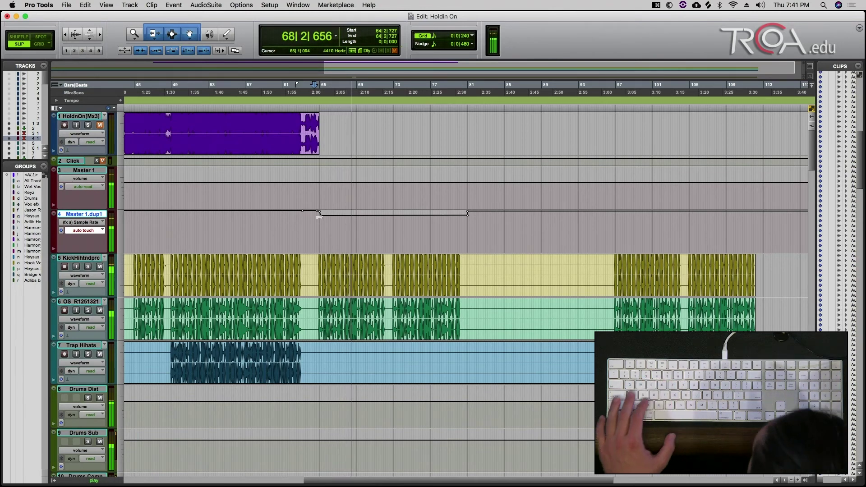
key("super+z")
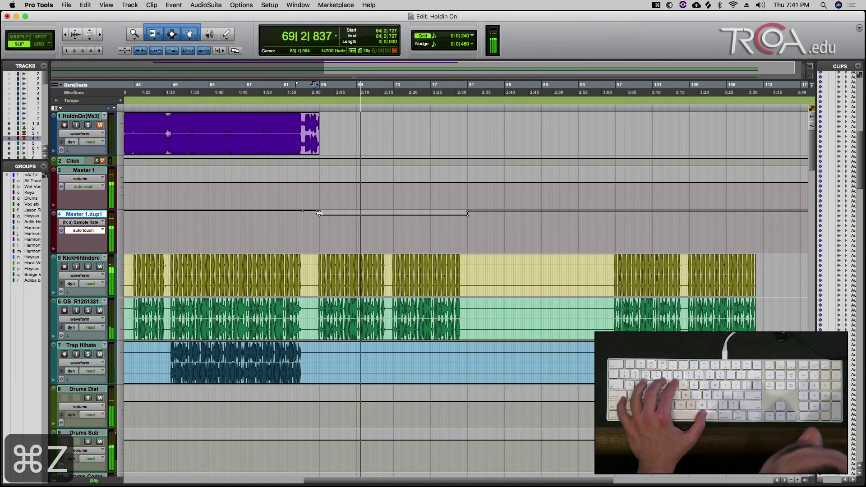
key("t")
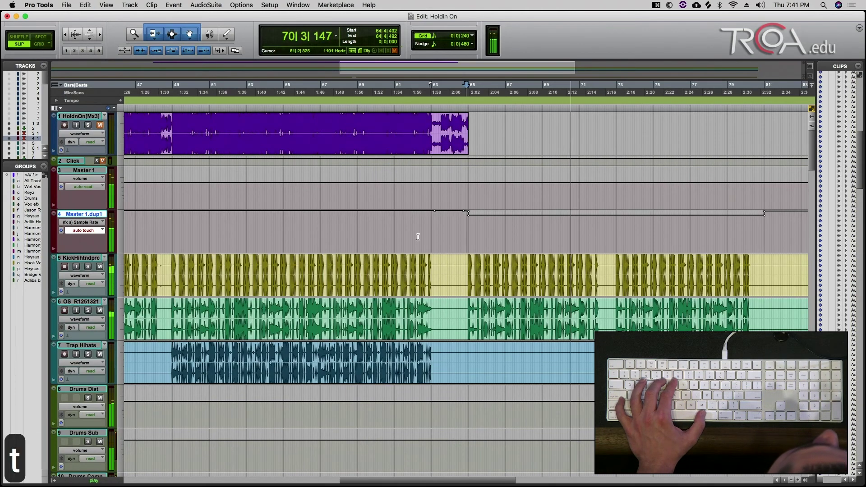
left_click(469, 213)
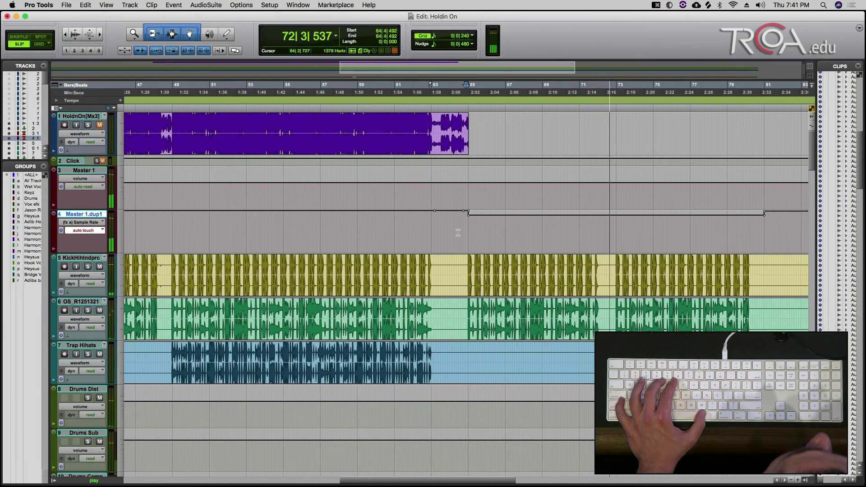
key("r")
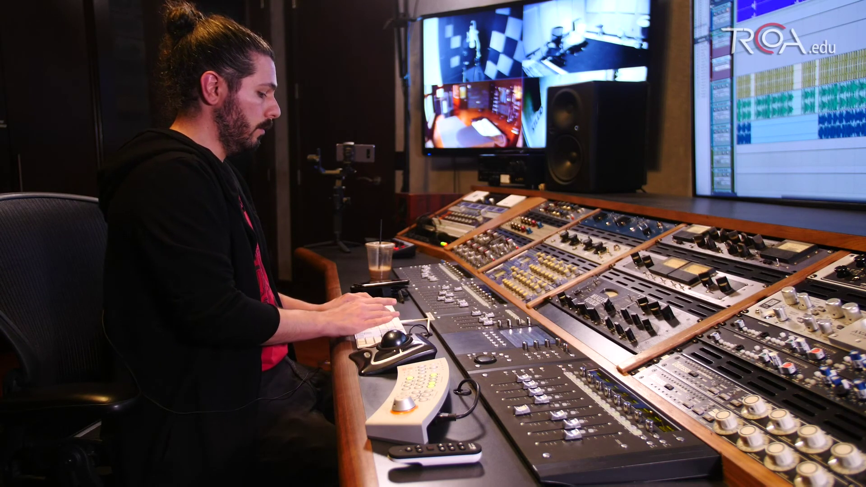
Step: Insert a stereo FabFilter Pro-Q 3 in the first insert slot of Master 1.dup1 and reposition its window over the mixer
key("super+equal")
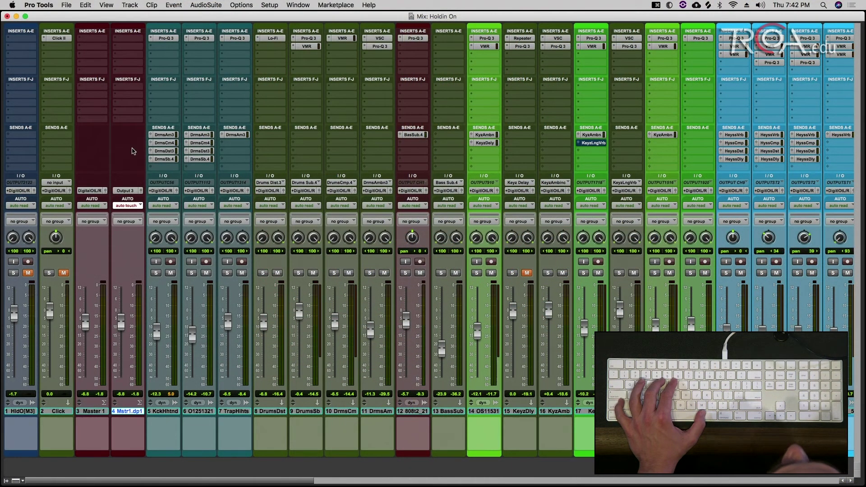
left_click(127, 38)
mouse_move(148, 39)
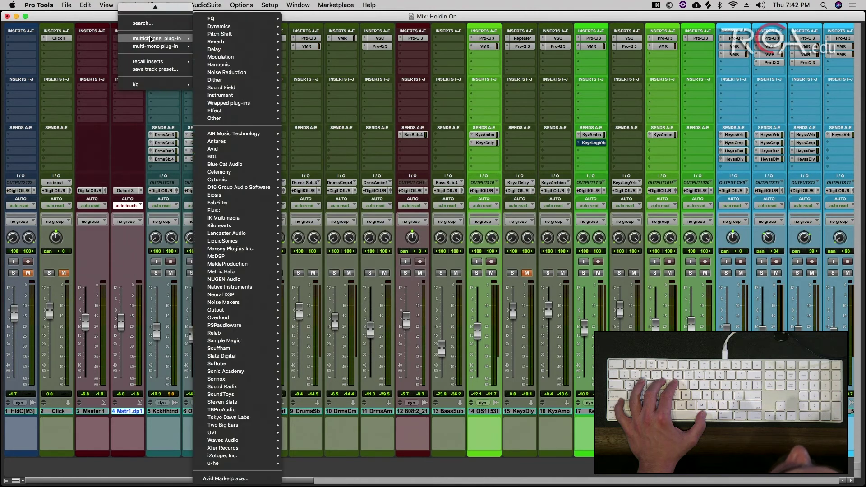
mouse_move(209, 42)
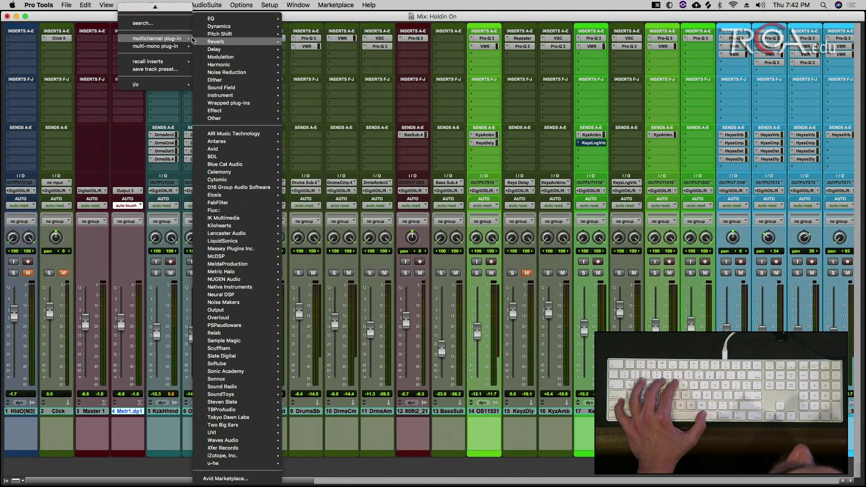
mouse_move(222, 20)
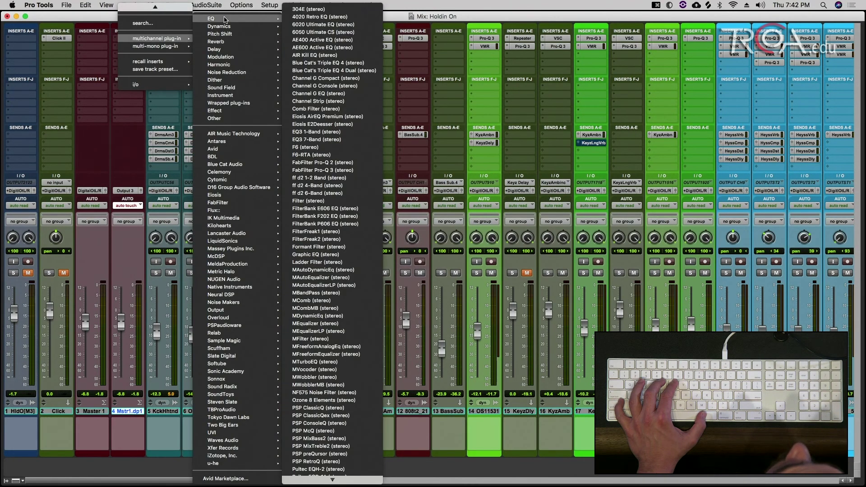
left_click(327, 170)
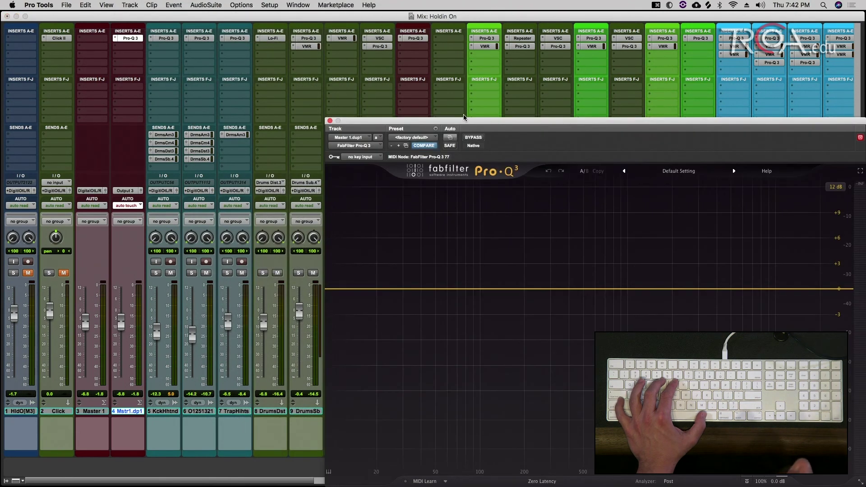
left_click_drag(467, 123, 434, 28)
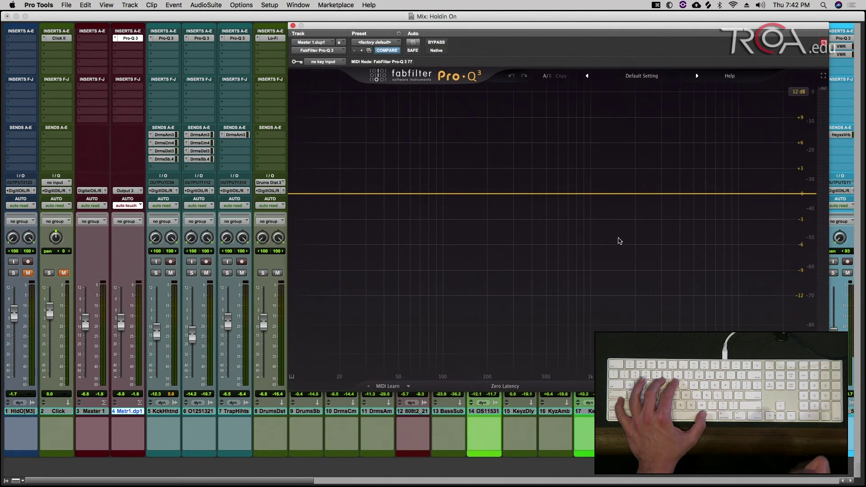
Step: Create an EQ band at about 4220 Hz and make it a High Cut filter with a 48 dB/oct slope
left_click_drag(684, 195, 683, 212)
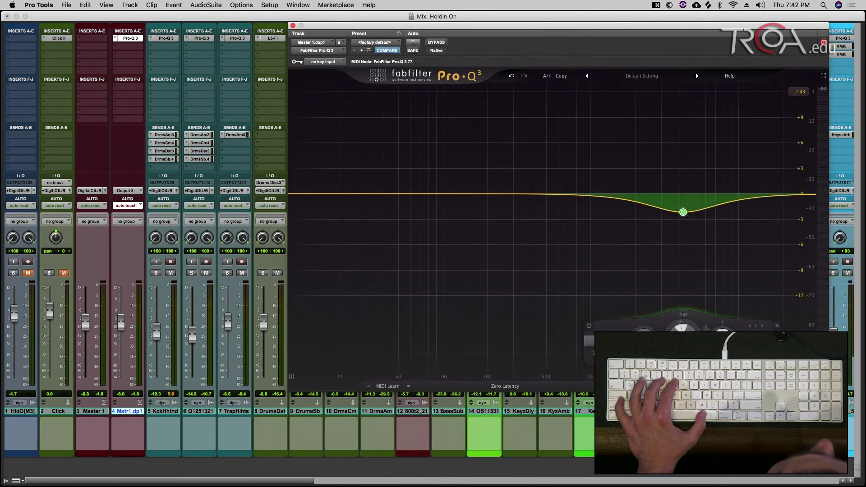
left_click(589, 341)
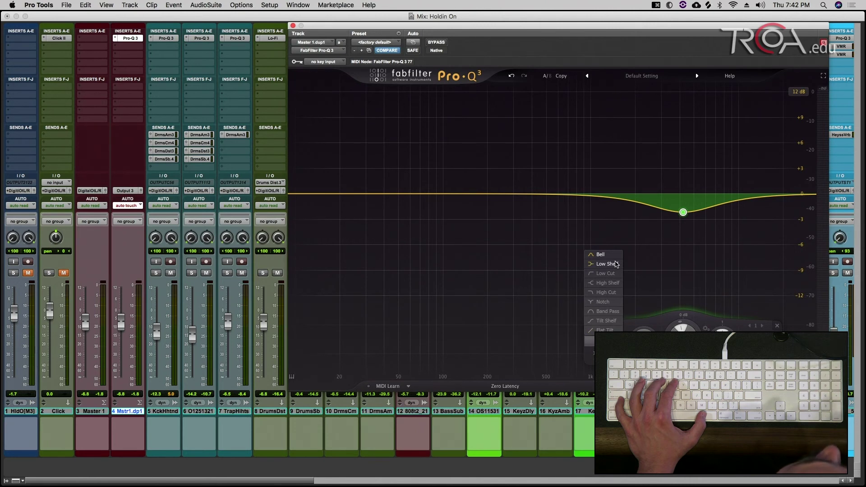
left_click(607, 292)
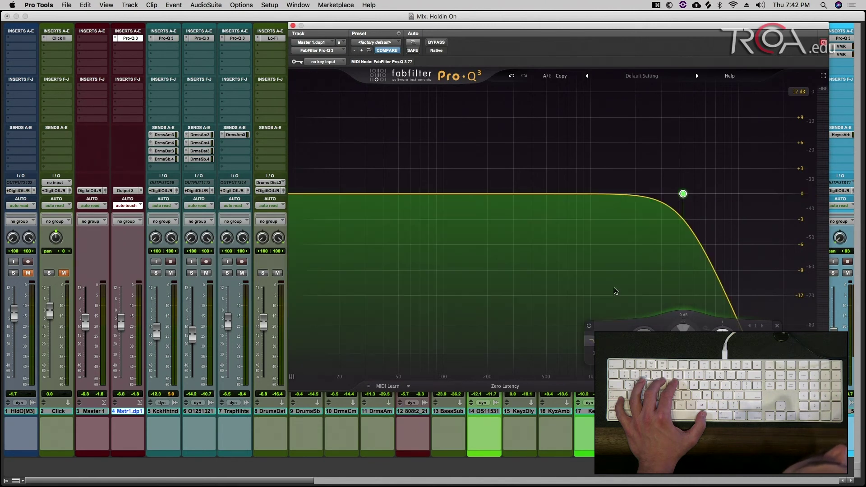
left_click(591, 352)
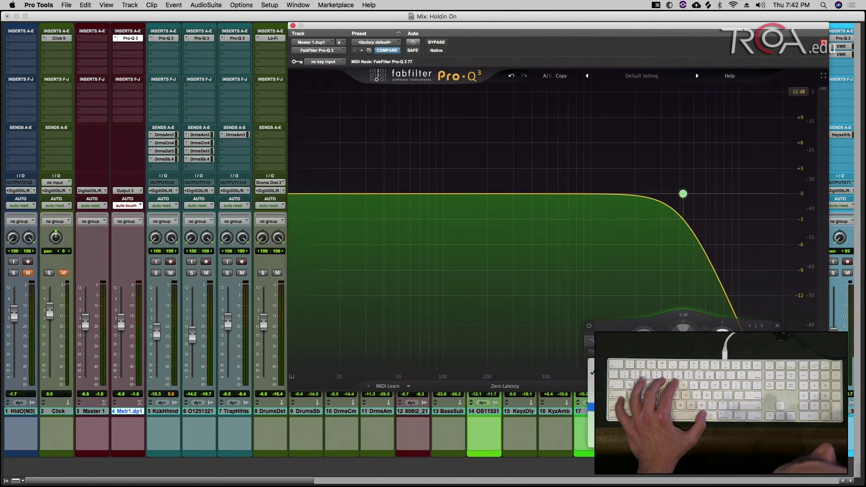
left_click(591, 415)
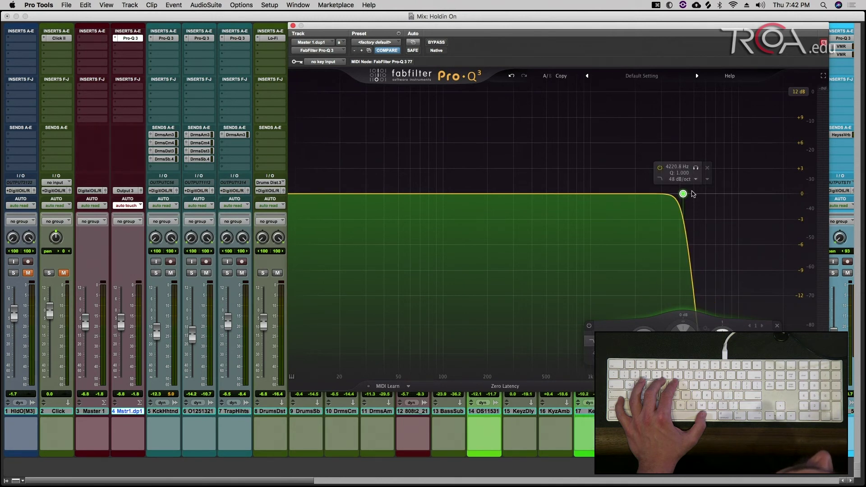
Step: Sweep the high cut down to about 127 Hz and back up to 30000 Hz, and audition that setting during playback
left_click_drag(683, 194, 460, 196)
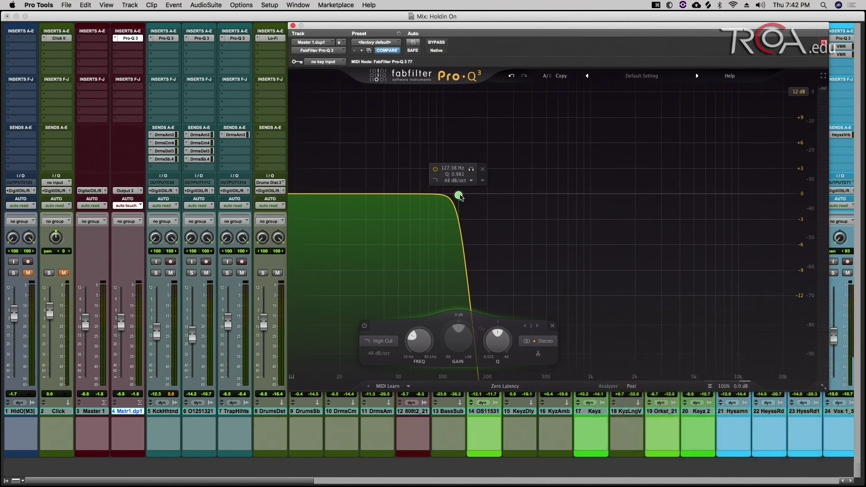
left_click_drag(458, 196, 819, 194)
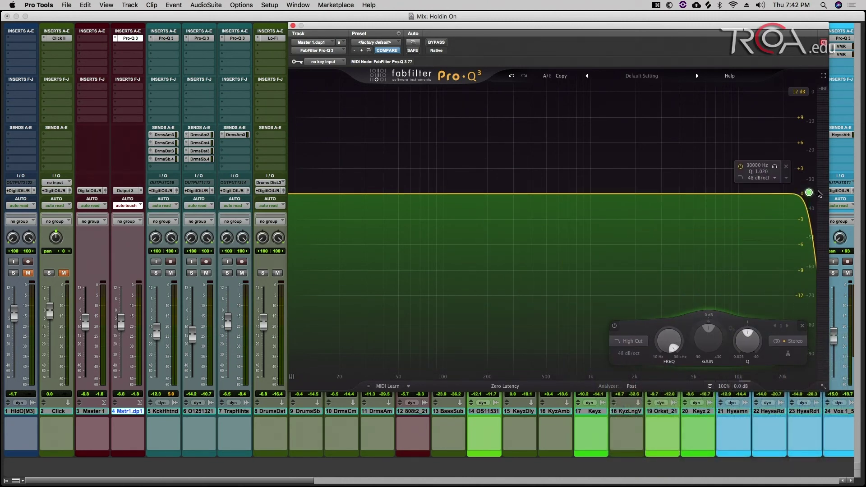
key("space")
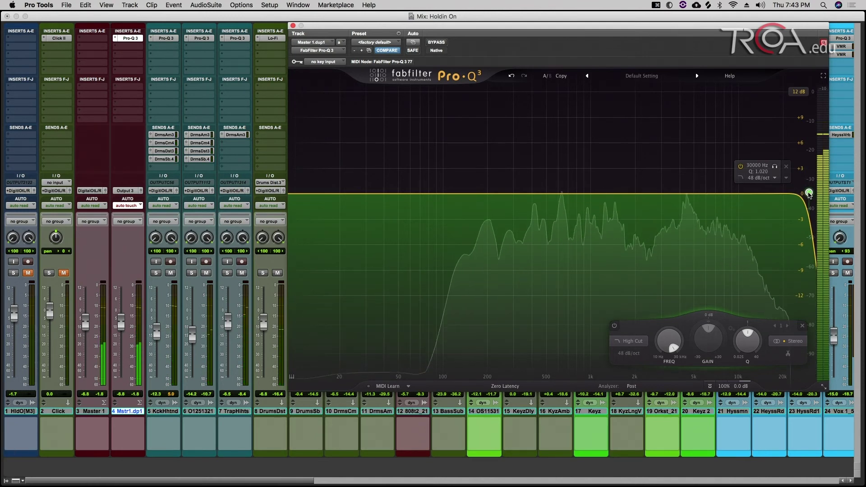
mouse_move(809, 193)
left_mouse_down()
mouse_move(408, 196)
mouse_move(819, 195)
left_mouse_up()
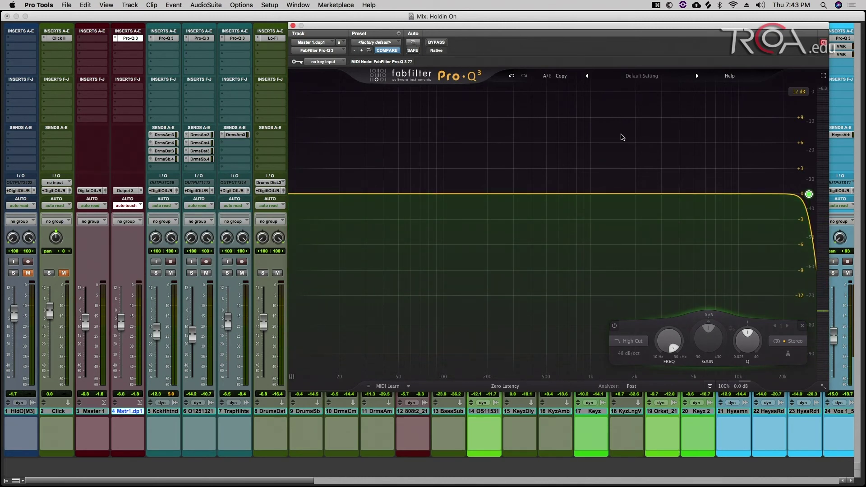
mouse_move(809, 194)
left_mouse_down()
mouse_move(705, 195)
mouse_move(703, 166)
mouse_move(663, 120)
mouse_move(651, 218)
mouse_move(644, 135)
mouse_move(606, 199)
mouse_move(805, 198)
left_mouse_up()
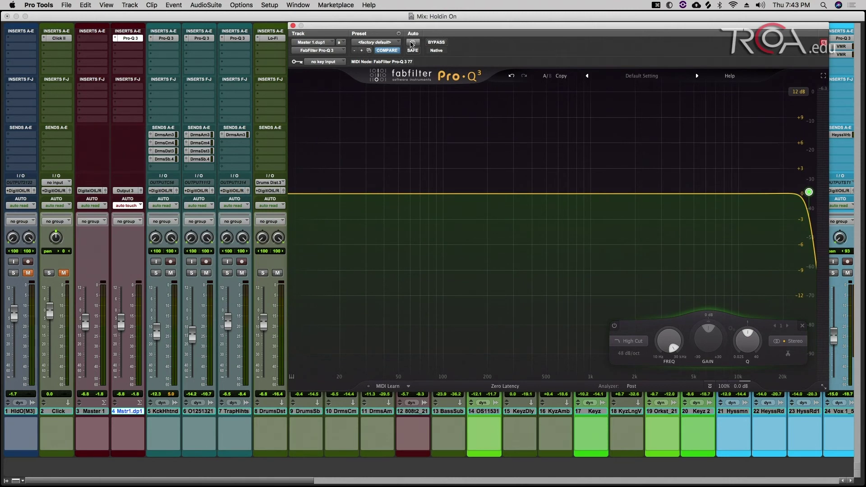
Step: Enable Band 1 Frequency for Pro-Q 3 plug-in automation and put Master 1.dup1 in touch automation mode
left_click(412, 43)
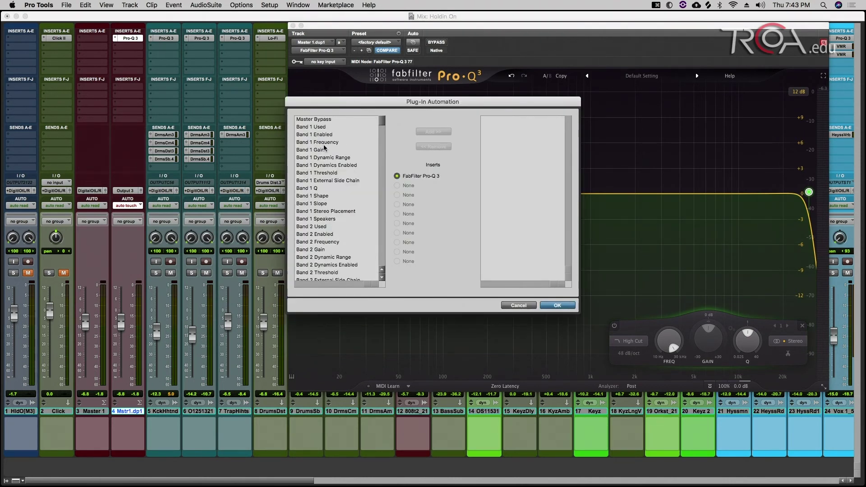
left_click(433, 132)
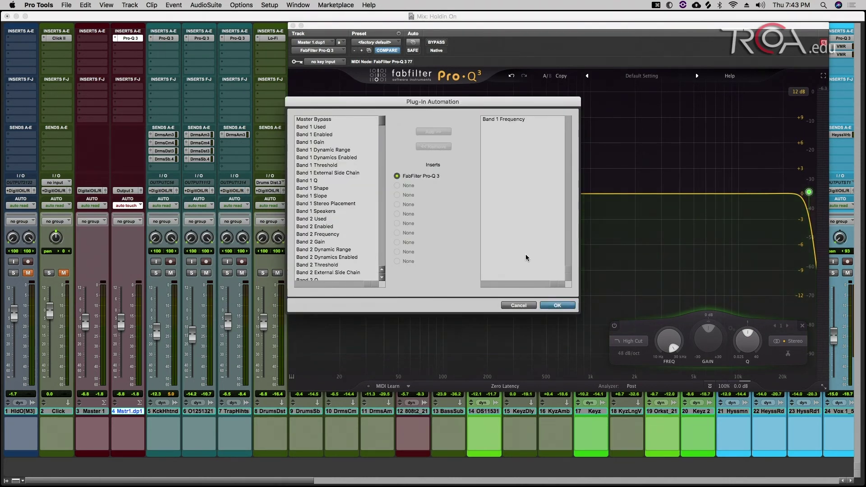
left_click(557, 305)
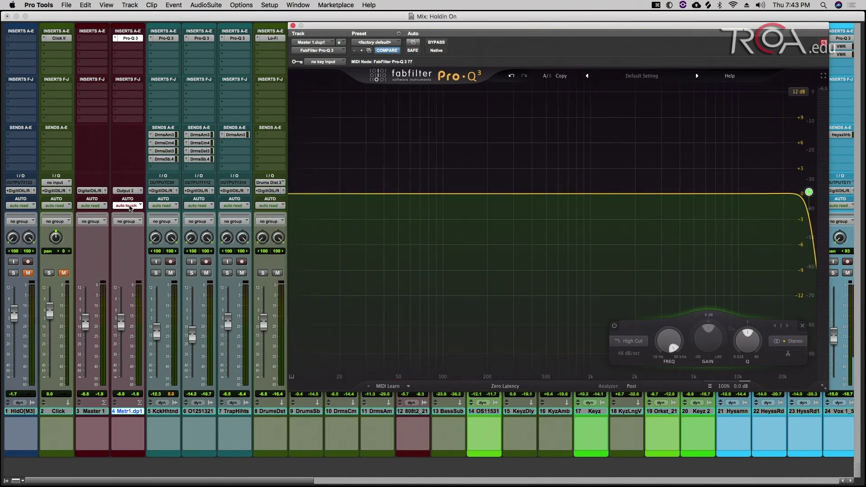
left_click(130, 206)
left_click(130, 198)
left_click(129, 206)
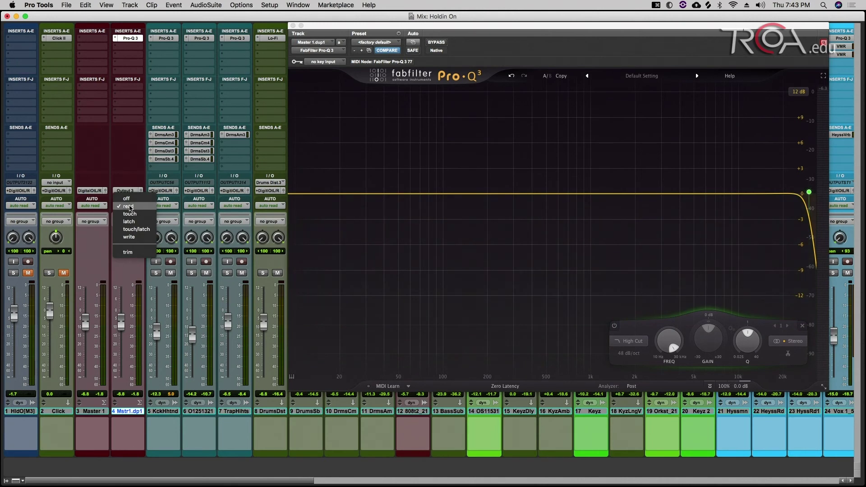
left_click(131, 213)
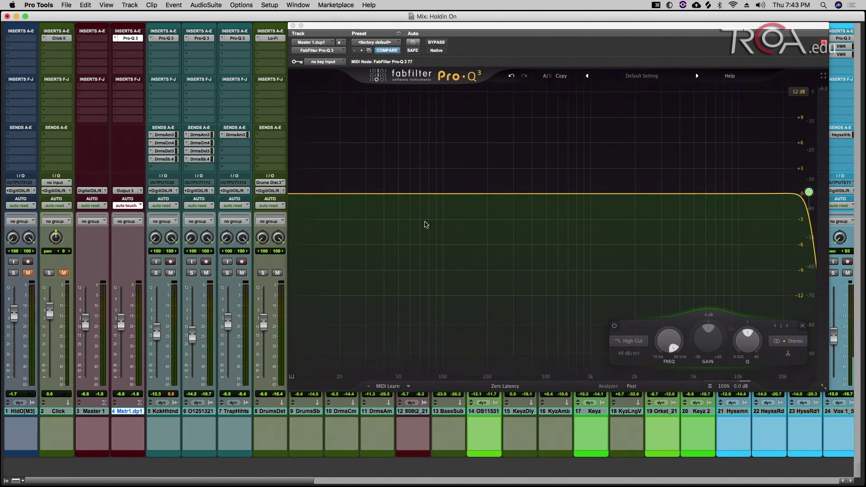
Step: Record a Band 1 Frequency sweep during playback, pulling the high cut down from 30000 Hz to about 5550 Hz before releasing it
mouse_move(809, 193)
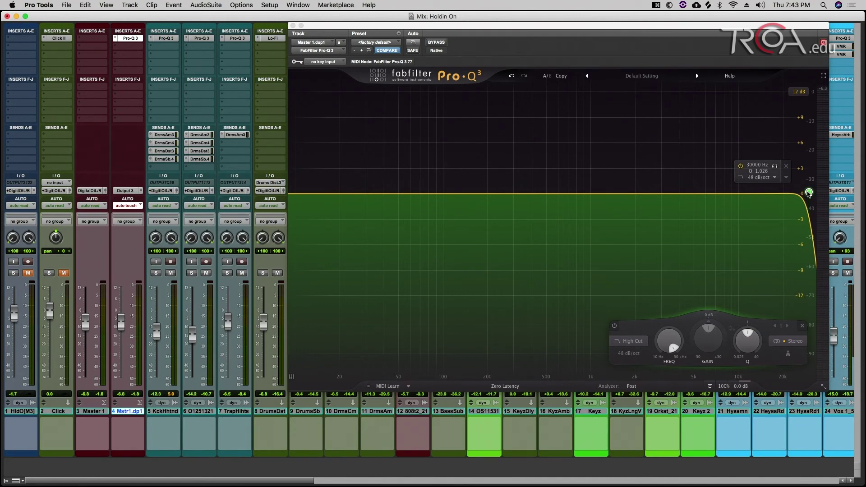
key("space")
left_click_drag(810, 193, 700, 200)
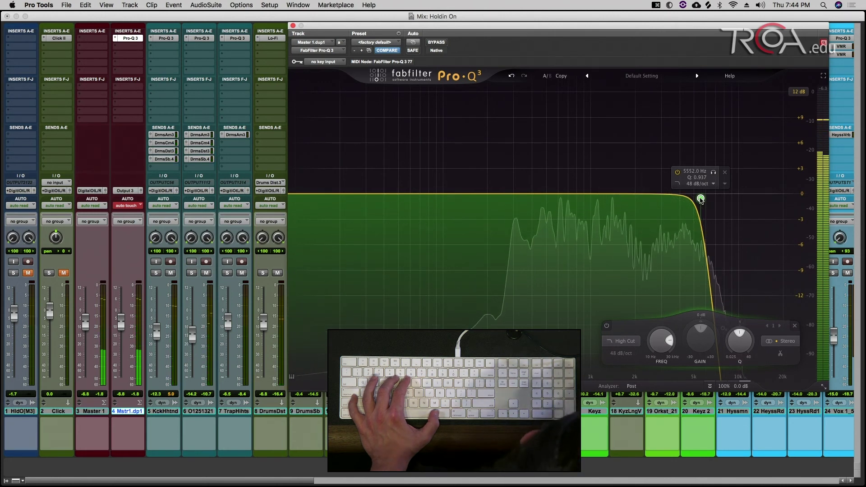
key("super+z")
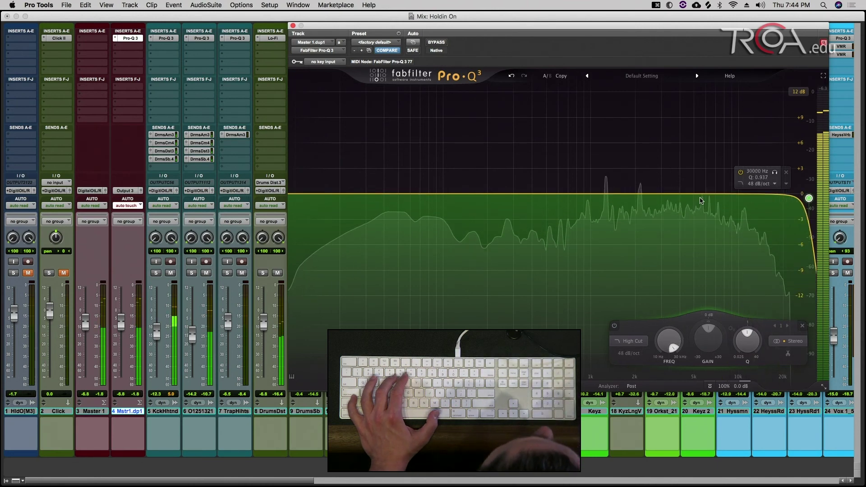
key("space")
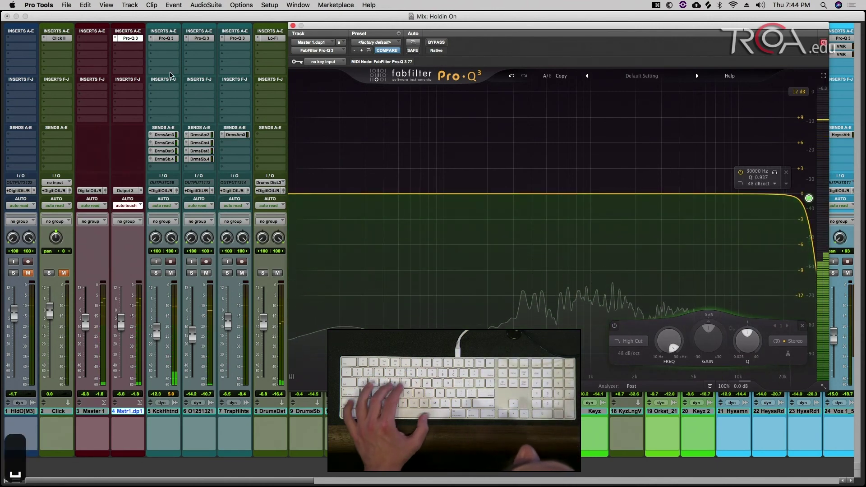
Step: Copy the Pro-Q 3 insert from Master 1.dup1 to the first insert slot of Master 1 and play the recorded sweep
left_click(103, 40)
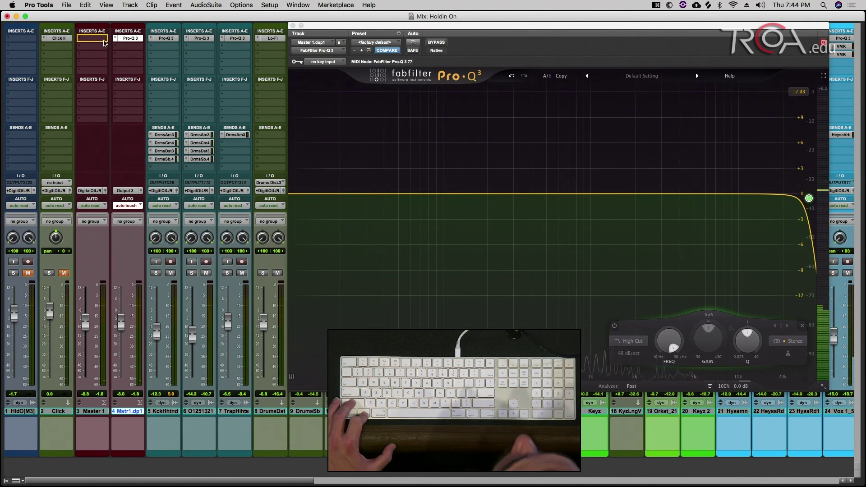
left_click_drag(98, 44, 99, 42)
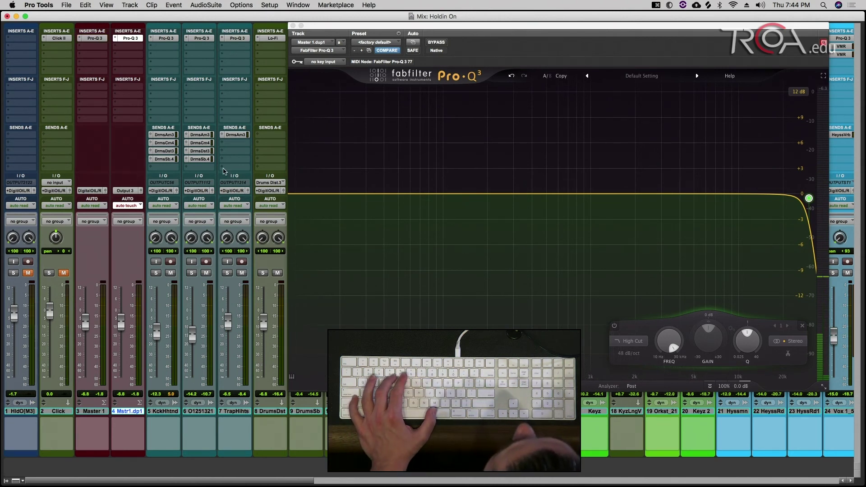
key("space")
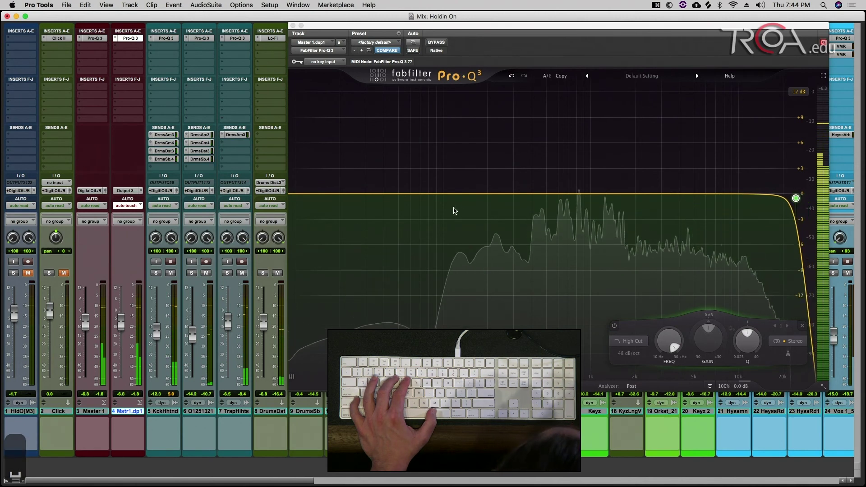
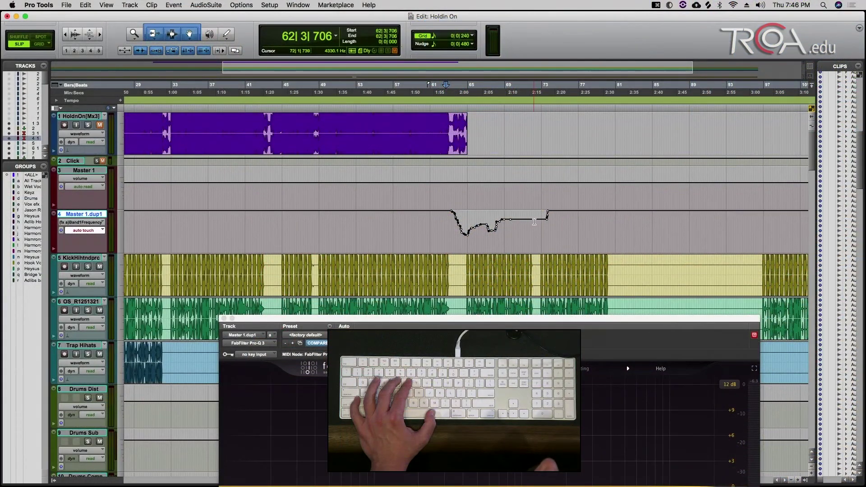
Step: Delete the Band 1 Frequency automation on Master 1.dup1 from 63|1|284 to 74|4|290
left_click_drag(449, 227, 558, 231)
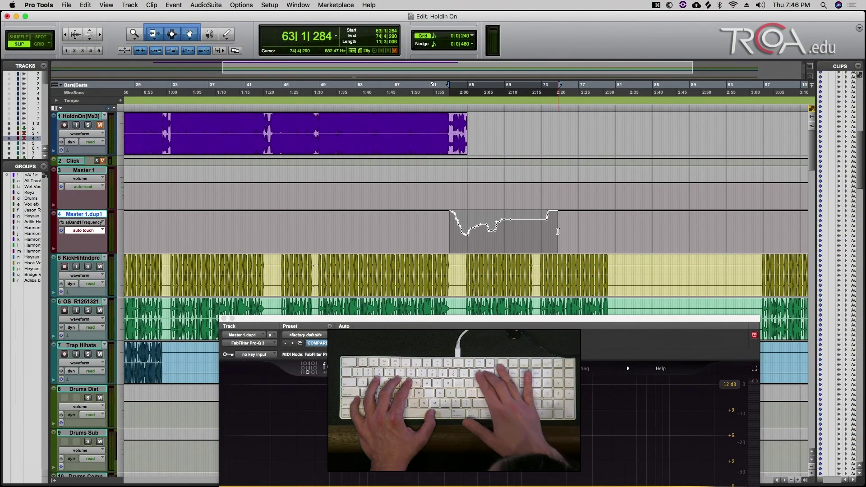
key("BackSpace")
key("r")
key("r")
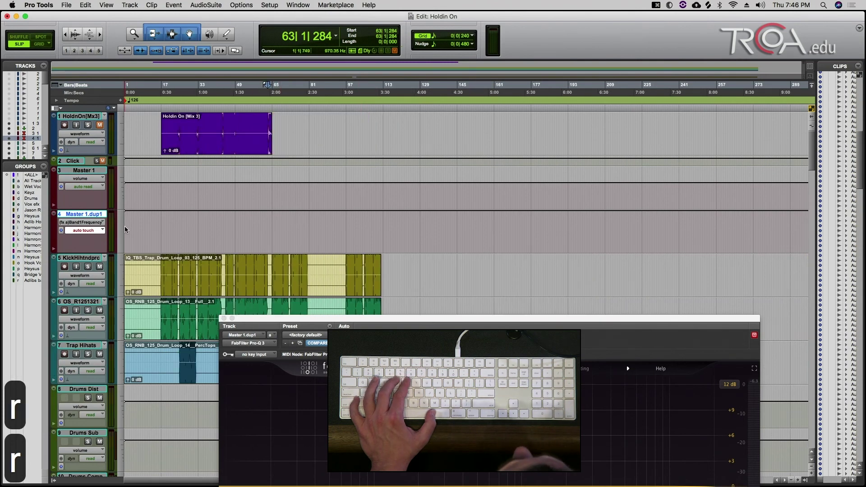
Step: Play briefly from the session start at 1|1|000, and bring up the mixer with the Pro-Q 3 window in focus
left_click(150, 223)
key("Return")
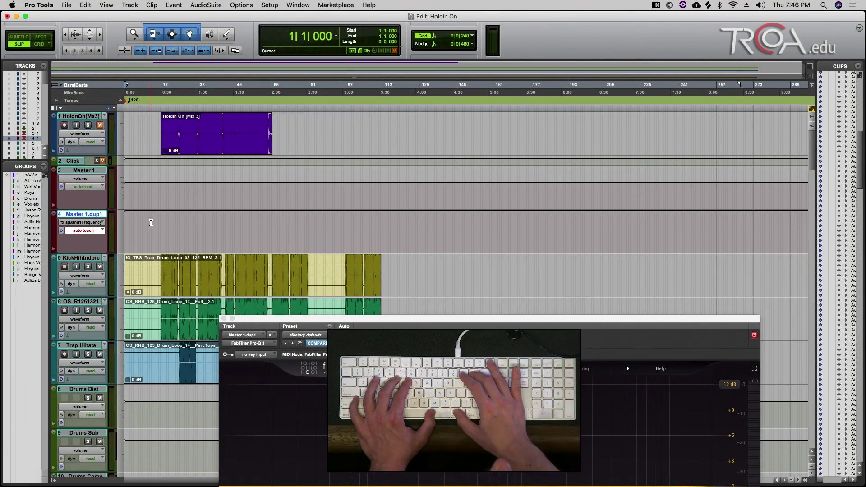
key("space")
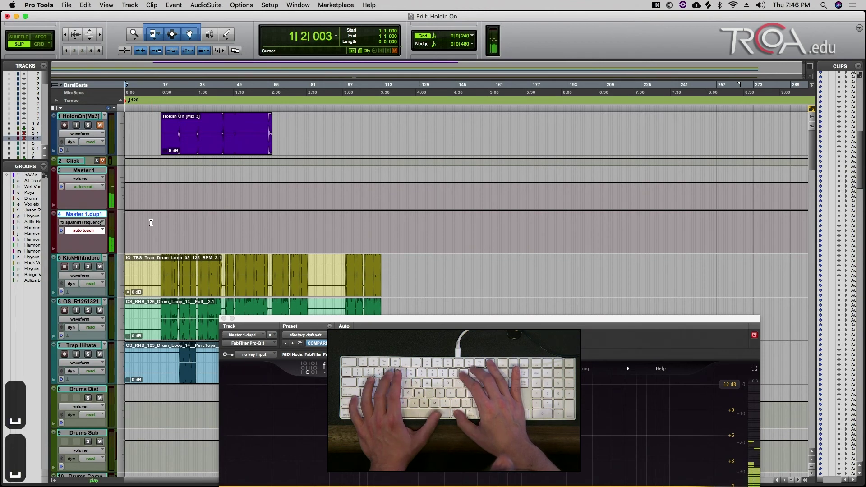
key("super+equal")
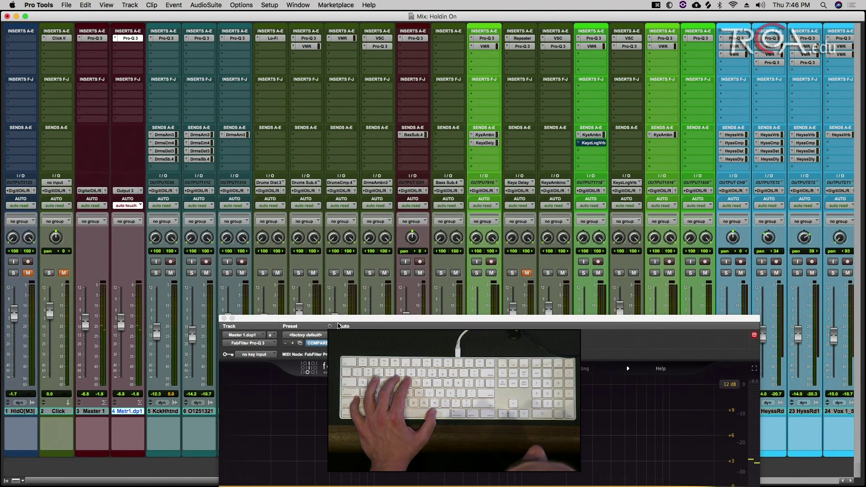
left_click(349, 323)
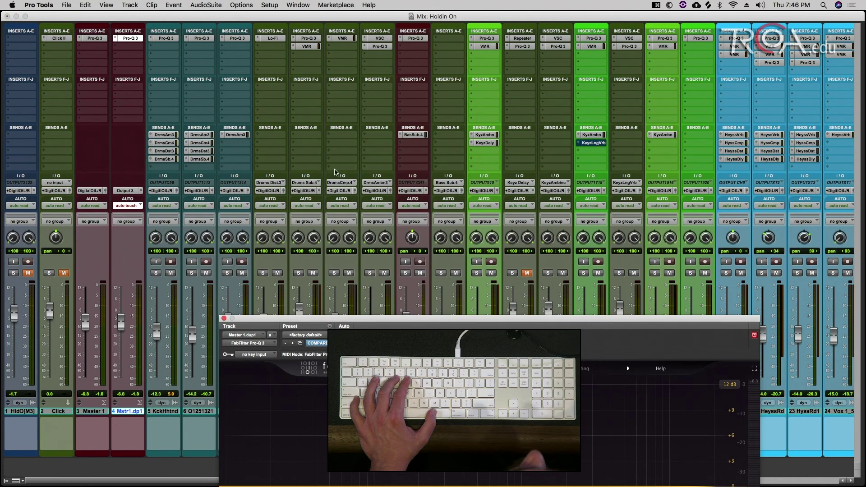
Step: Lower the Pro-Q 3 high cut on Master 1.dup1 to about 98 Hz and check which parameters are enabled for automation
left_click_drag(414, 321, 366, 62)
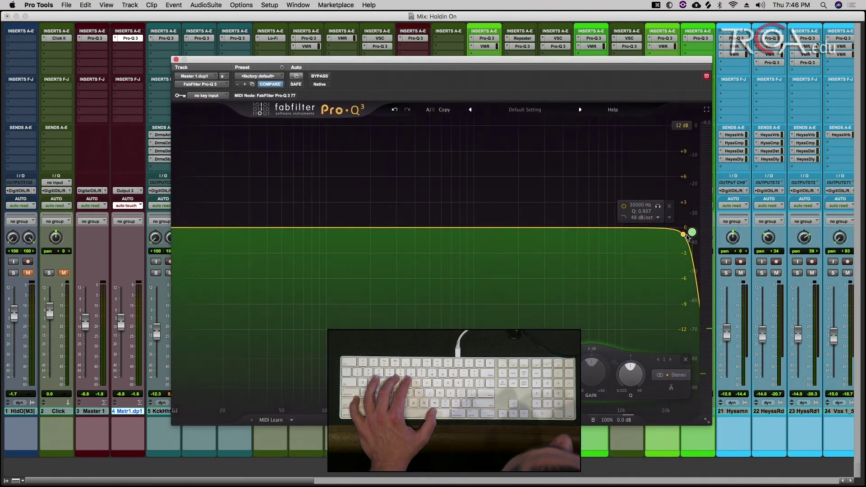
left_click_drag(692, 232, 325, 235)
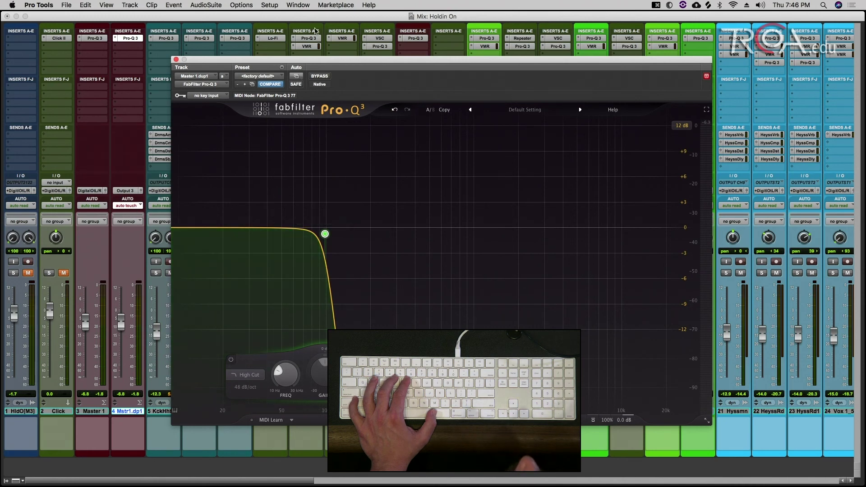
left_click(296, 76)
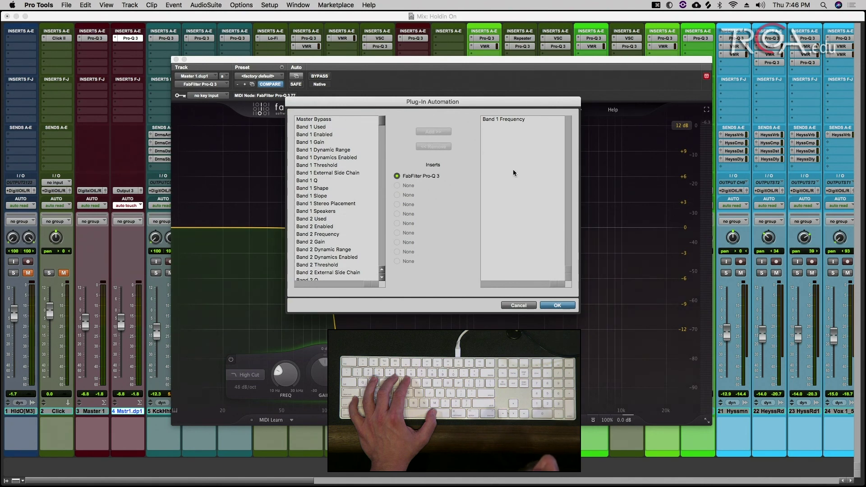
left_click(557, 305)
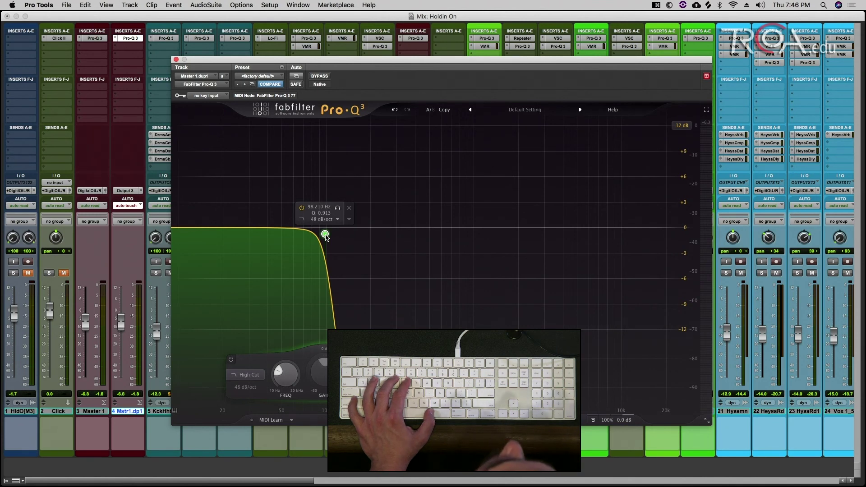
Step: From the session start, record a Band 1 Frequency sweep on Master 1.dup1 during playback, raising the high cut from about 98 Hz to 30000 Hz
key("super+equal")
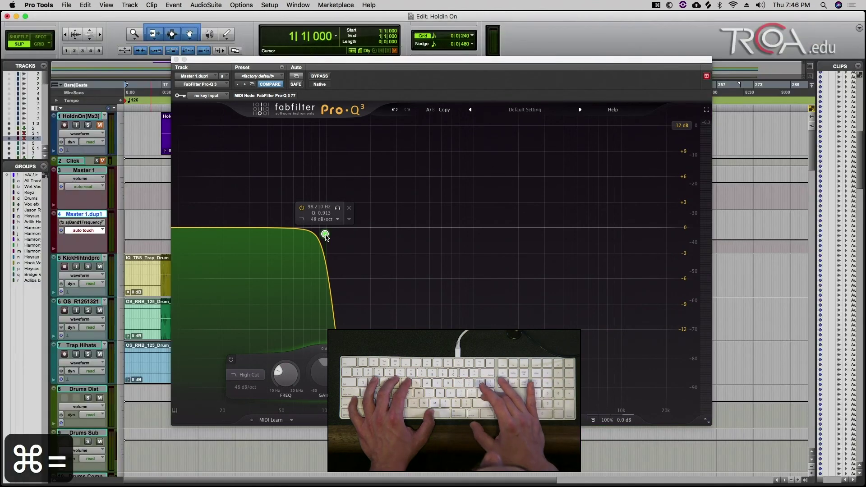
key("Return")
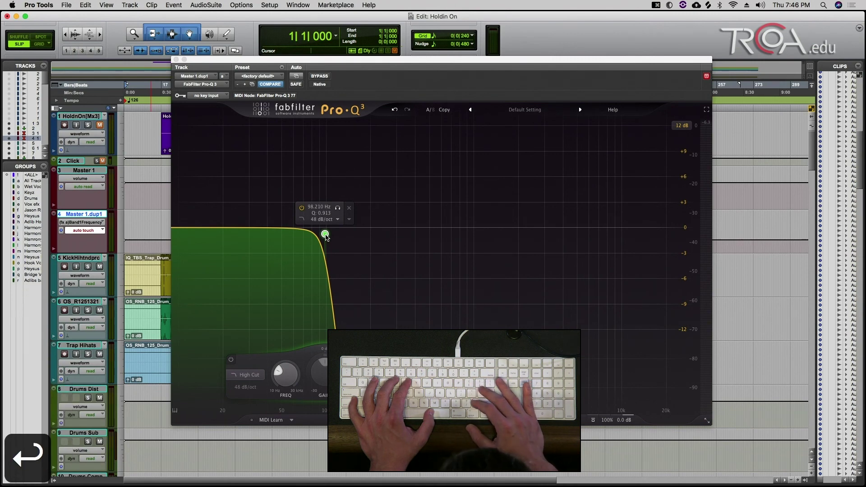
key("super+equal")
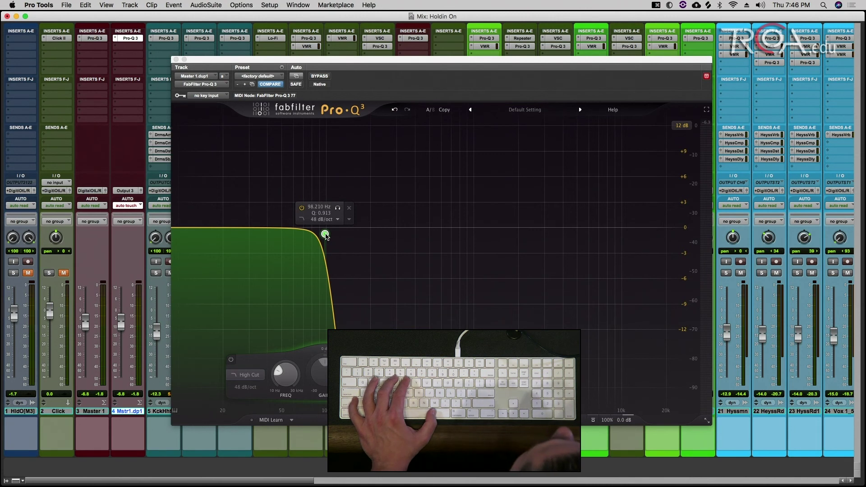
key("space")
mouse_move(326, 236)
left_mouse_down()
mouse_move(703, 232)
mouse_move(325, 229)
left_mouse_up()
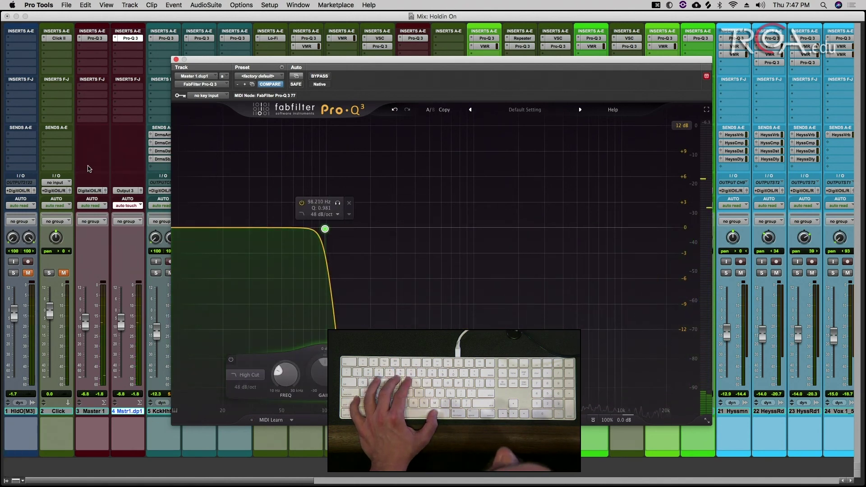
Step: Copy the Pro-Q 3 insert from Master 1.dup1 over the one on Master 1, accept the plug-in change, and play the recorded sweep
left_click(131, 42)
left_click(102, 41)
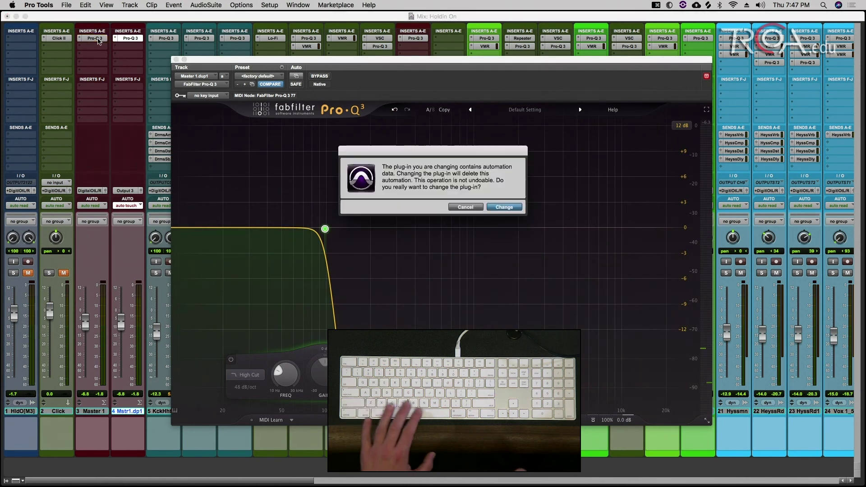
left_click(510, 209)
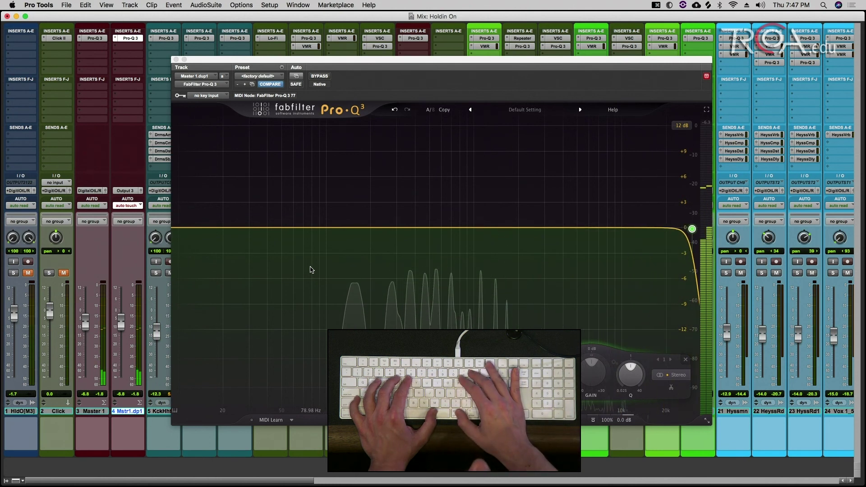
key("space")
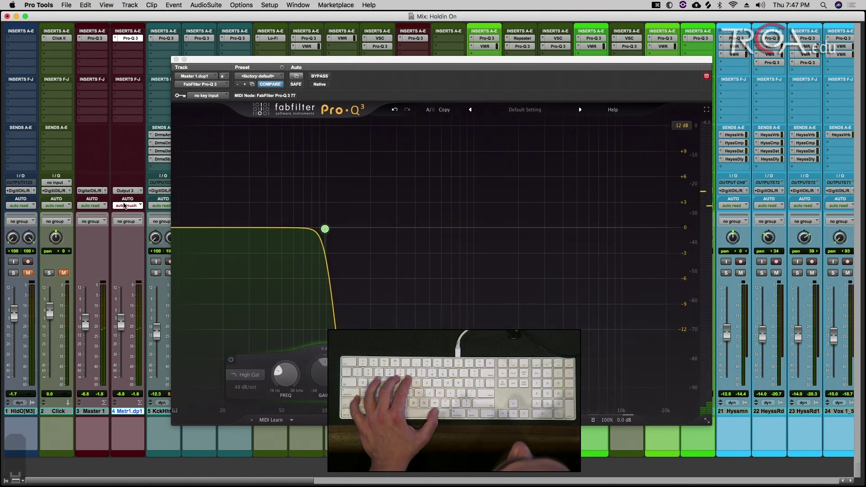
Step: Set Master 1.dup1's automation mode to read, and show the Edit window with the plug-in window moved clear of the recorded curve
left_click(126, 206)
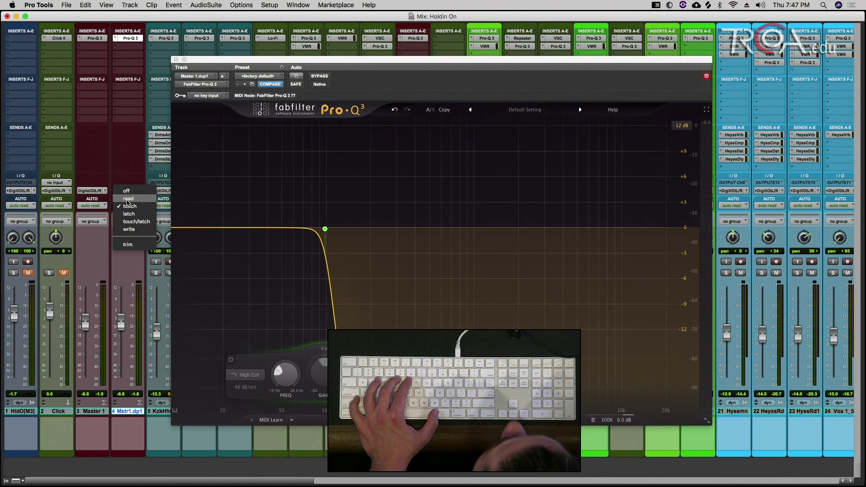
left_click(128, 200)
key("super+equal")
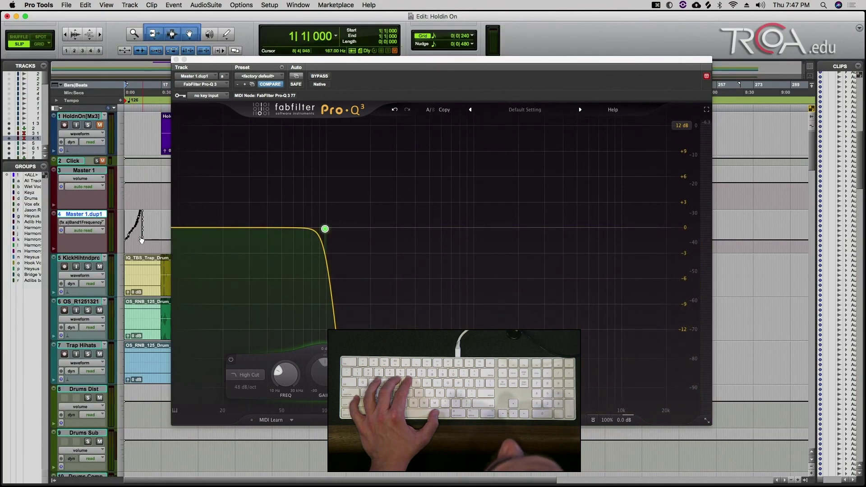
left_click_drag(220, 63, 403, 104)
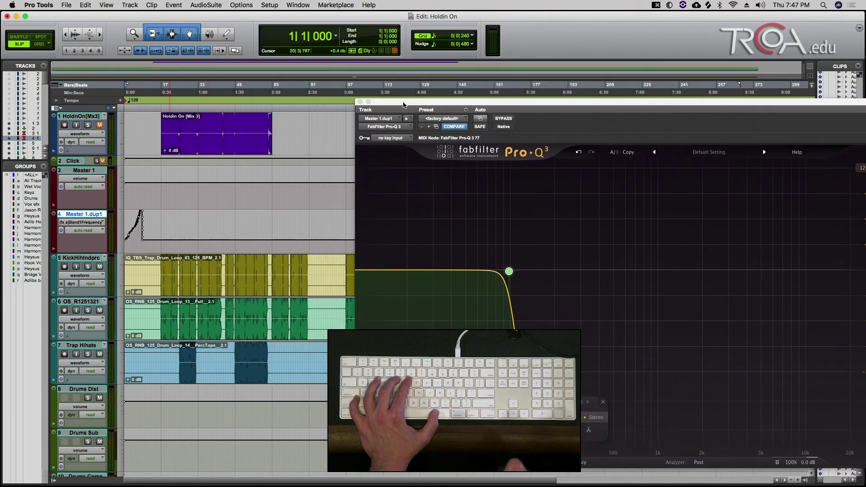
Step: Examine the Band 1 Frequency breakpoints on Master 1.dup1 at the curve's start, at its peak and where it drops
left_click(137, 234)
key("t")
key("t")
key("t")
key("t")
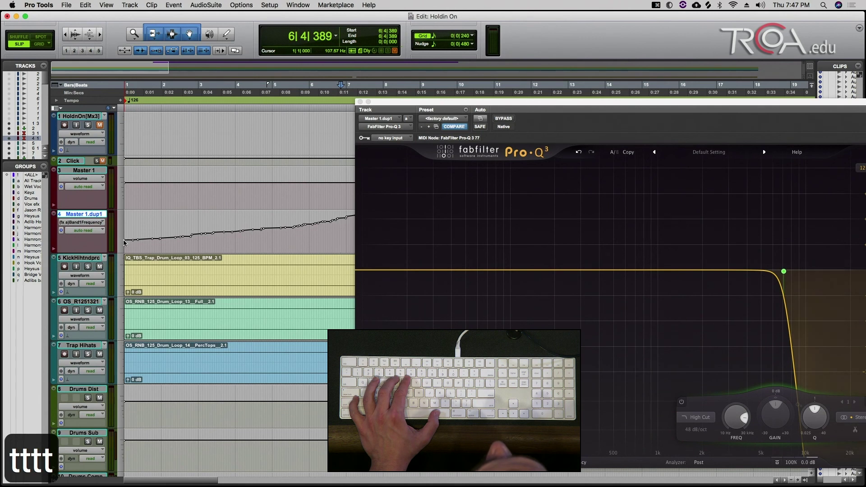
right_click(123, 242)
left_click(121, 229)
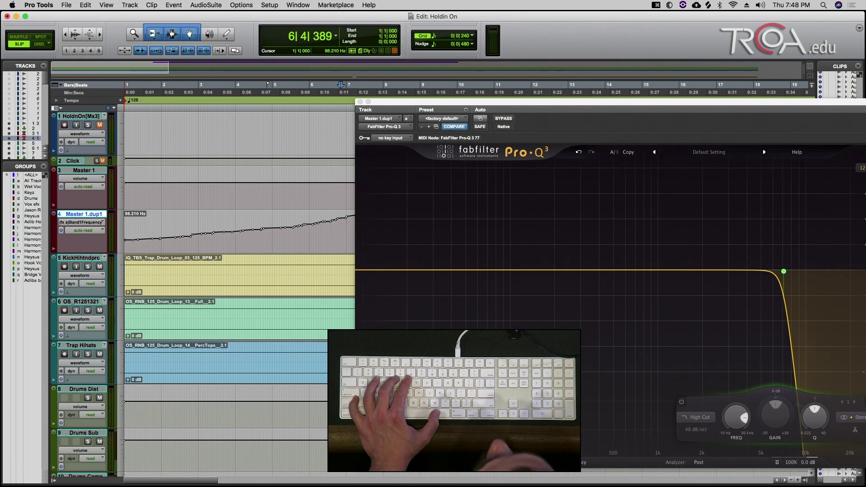
key("r")
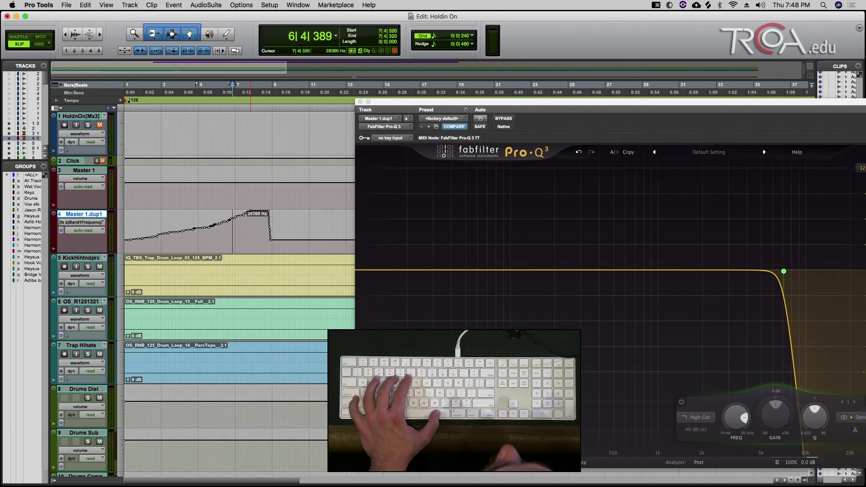
left_click(250, 210)
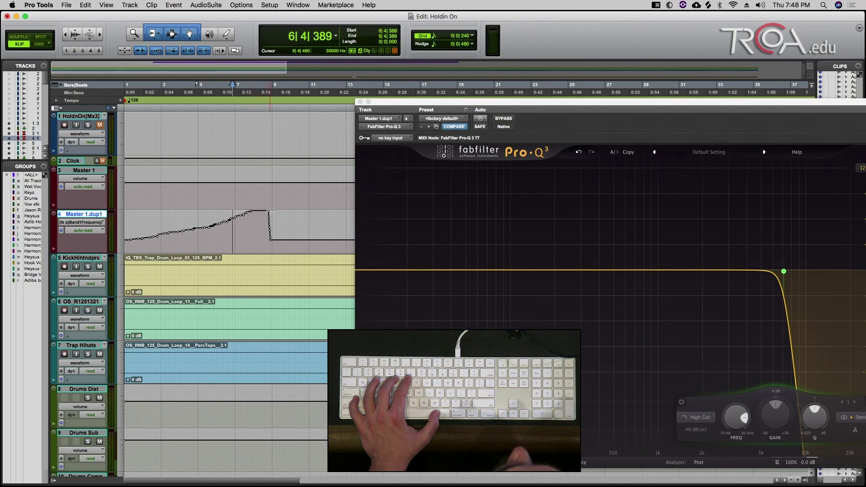
left_click_drag(270, 212, 269, 211)
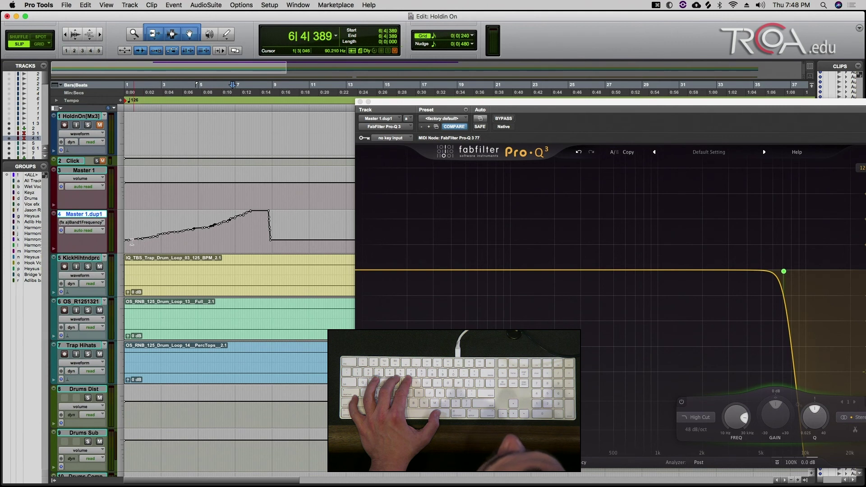
Step: Delete the Band 1 Frequency breakpoints on Master 1.dup1 from 1|1|655 to 7|3|693, check the cutoff near the start, and return to 1|1|000
left_click_drag(127, 242, 244, 237)
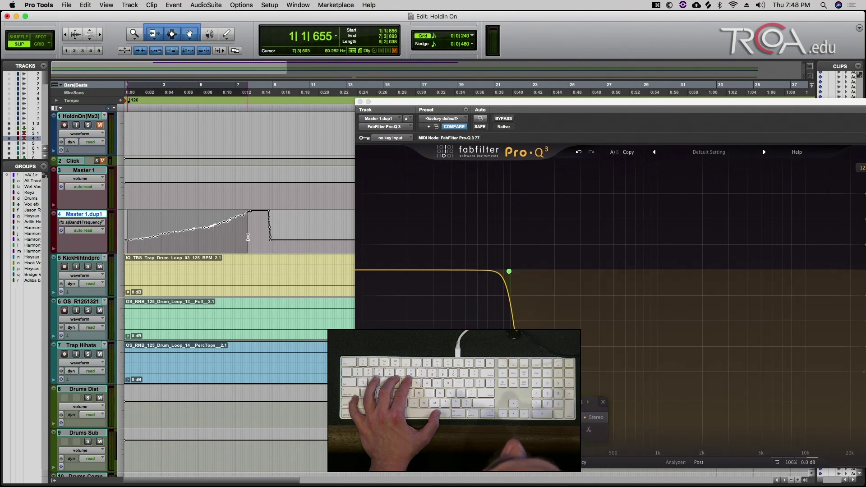
key("BackSpace")
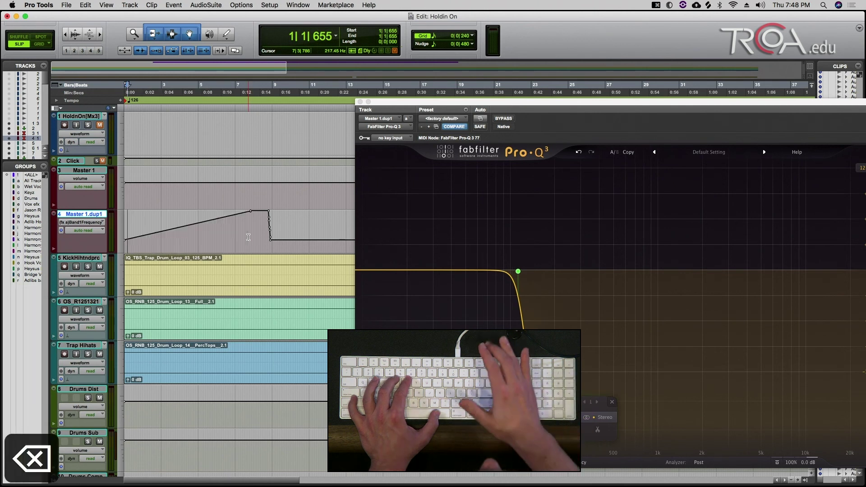
left_click(135, 235)
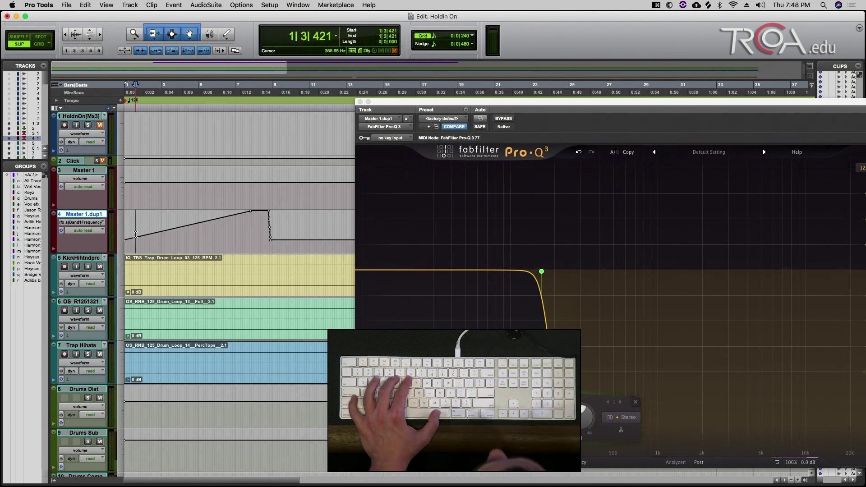
key("Return")
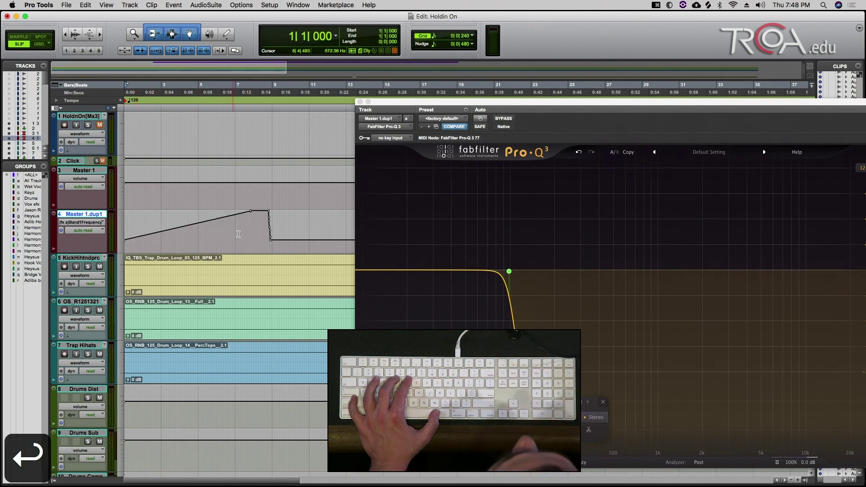
Step: Delete the Band 1 Frequency drop on Master 1.dup1 from 8|3|410 to 9|1|925, and play the ramp from the session start
left_click_drag(265, 225, 276, 226)
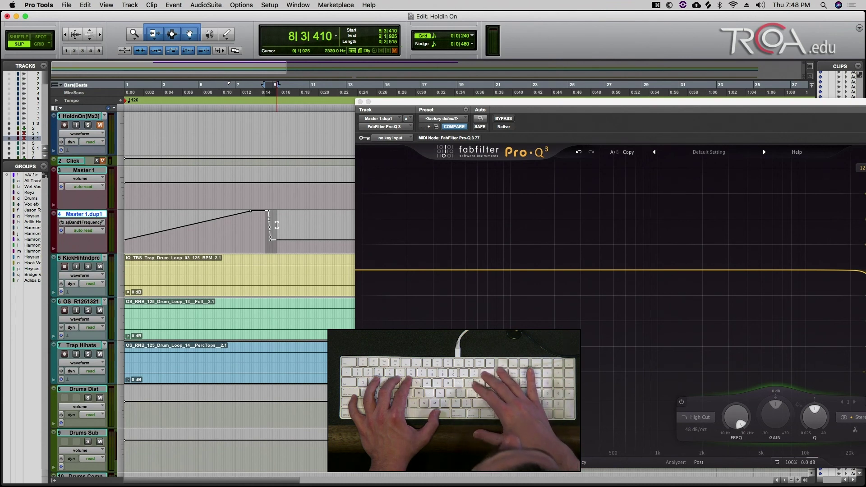
key("BackSpace")
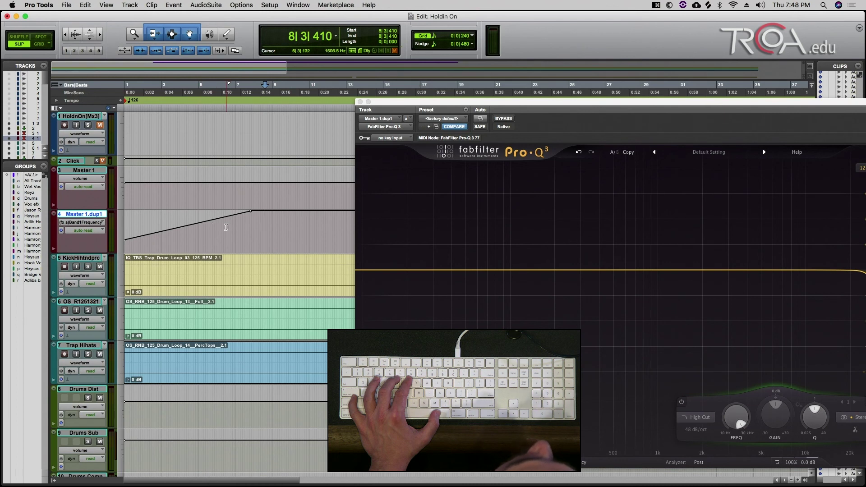
left_click(196, 232)
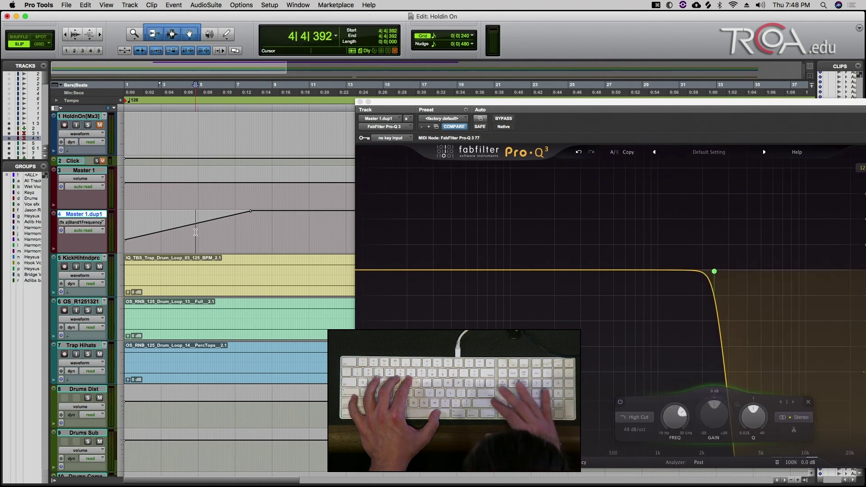
key("Return")
key("space")
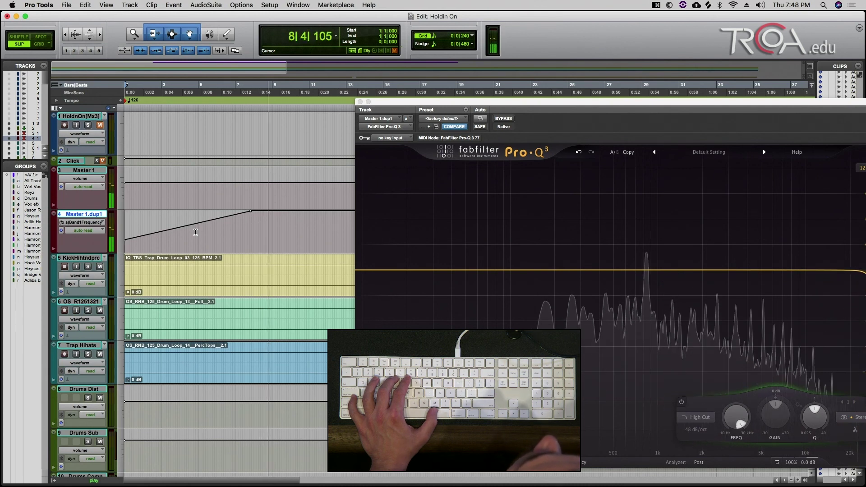
key("space")
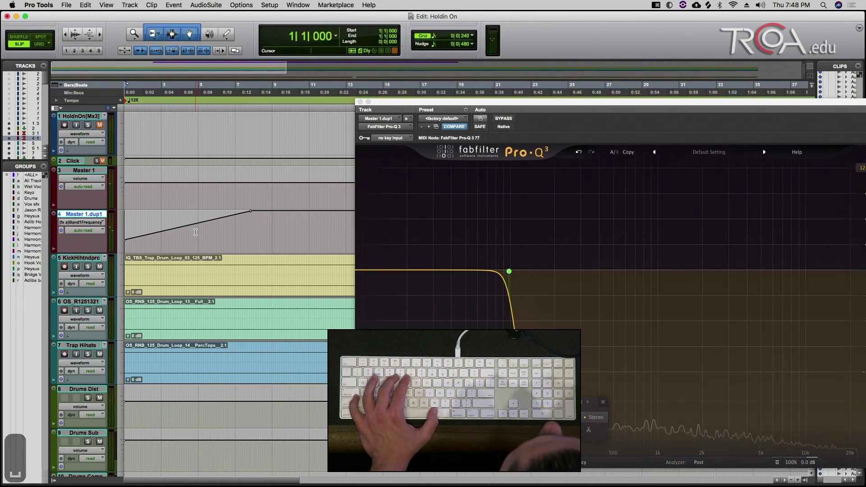